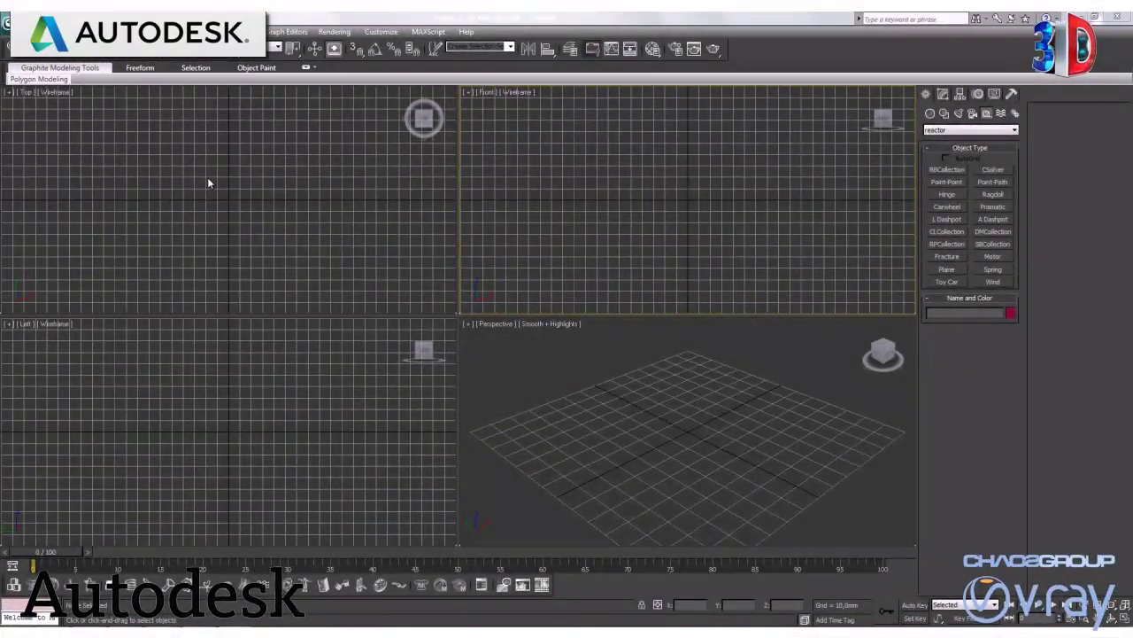
Maximize the Top view and draw a thin box as the wall's base.
key(alt+w)
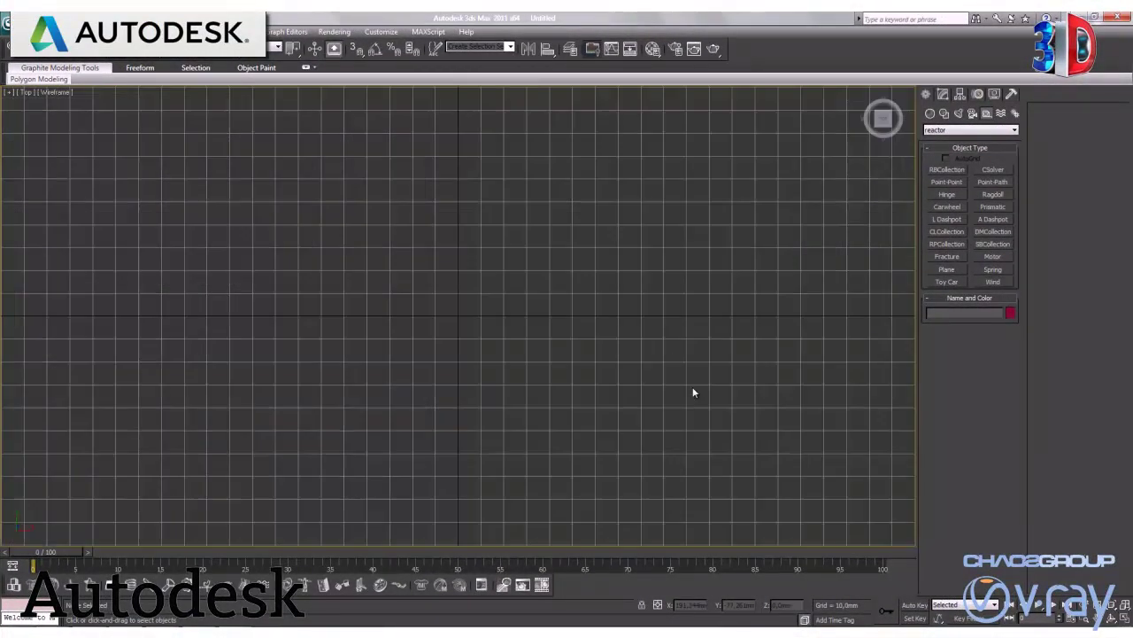
click(930, 113)
click(955, 171)
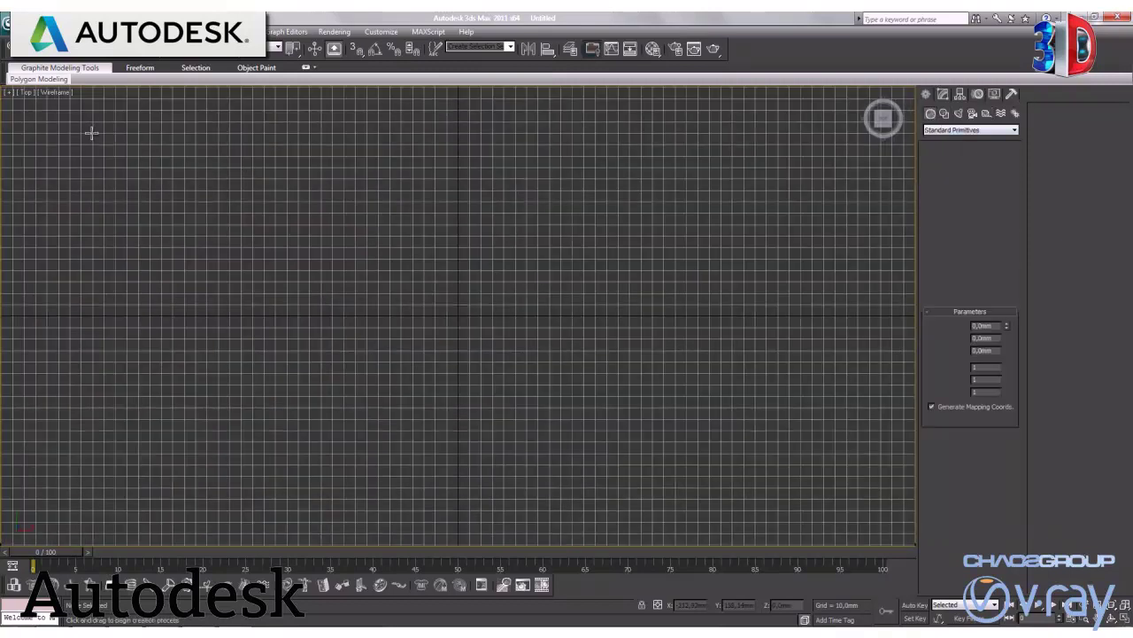
drag(173, 145, 802, 140)
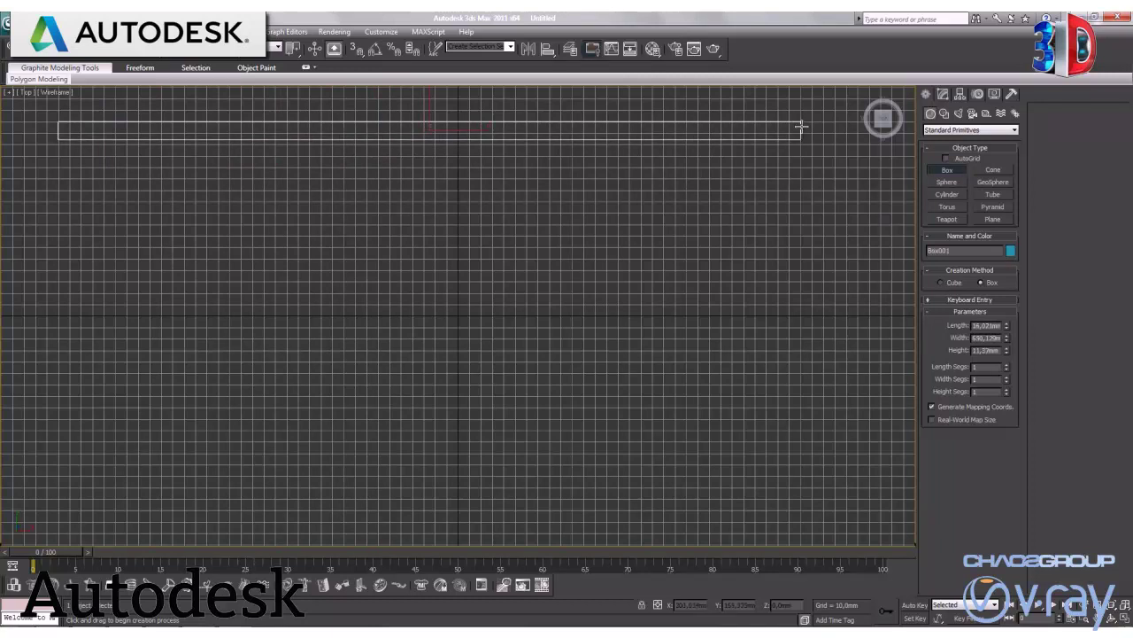
Set the wall box's Height to 2500 mm and Length to 200 mm.
double_click(986, 349)
text(2500)
key(Return)
click(1038, 375)
double_click(984, 325)
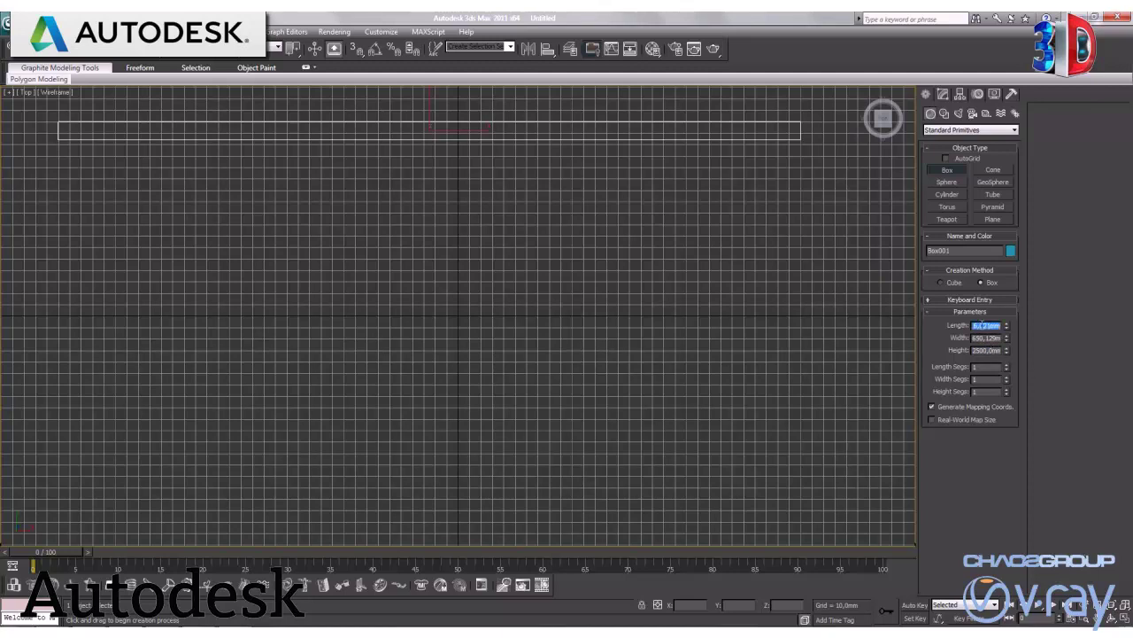
text(200)
key(Return)
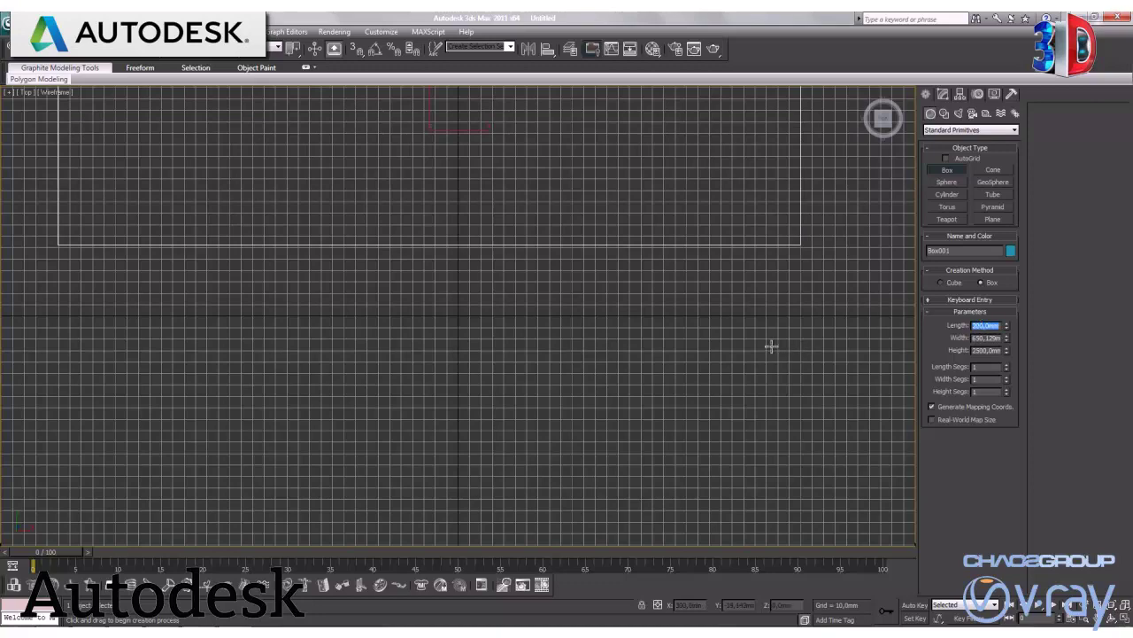
Hide the grid and widen the wall to about 5000 mm.
scroll(711, 316, down, 2)
scroll(712, 314, down, 2)
key(g)
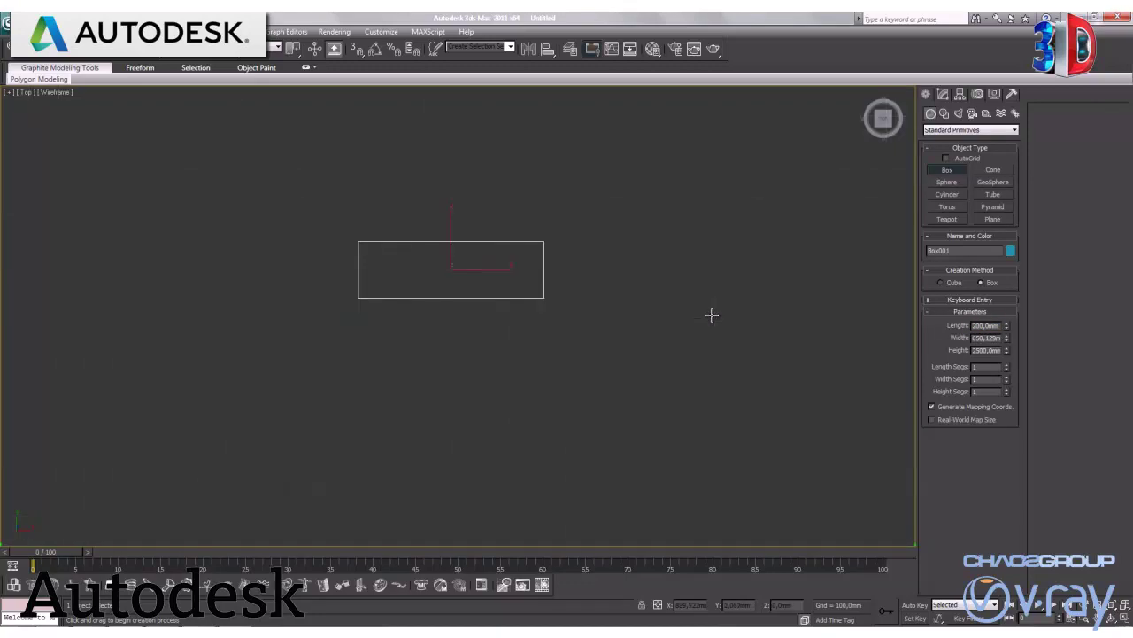
double_click(979, 337)
text(5000)
key(Return)
Finish the box and move the wall up along the Y axis.
click(980, 336)
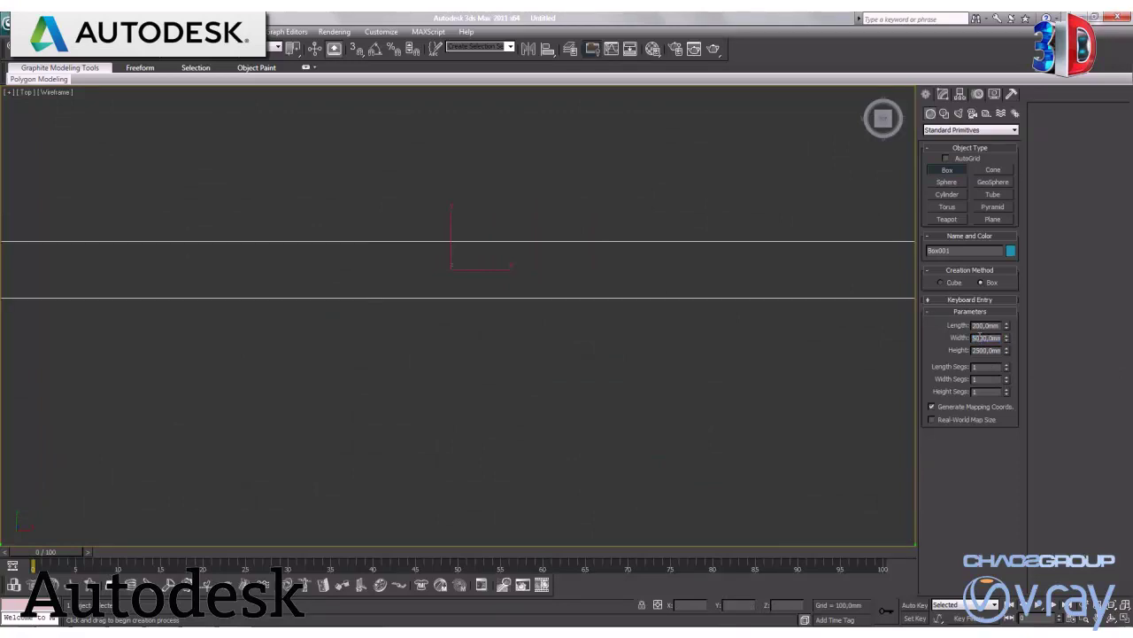
key(z)
key(w)
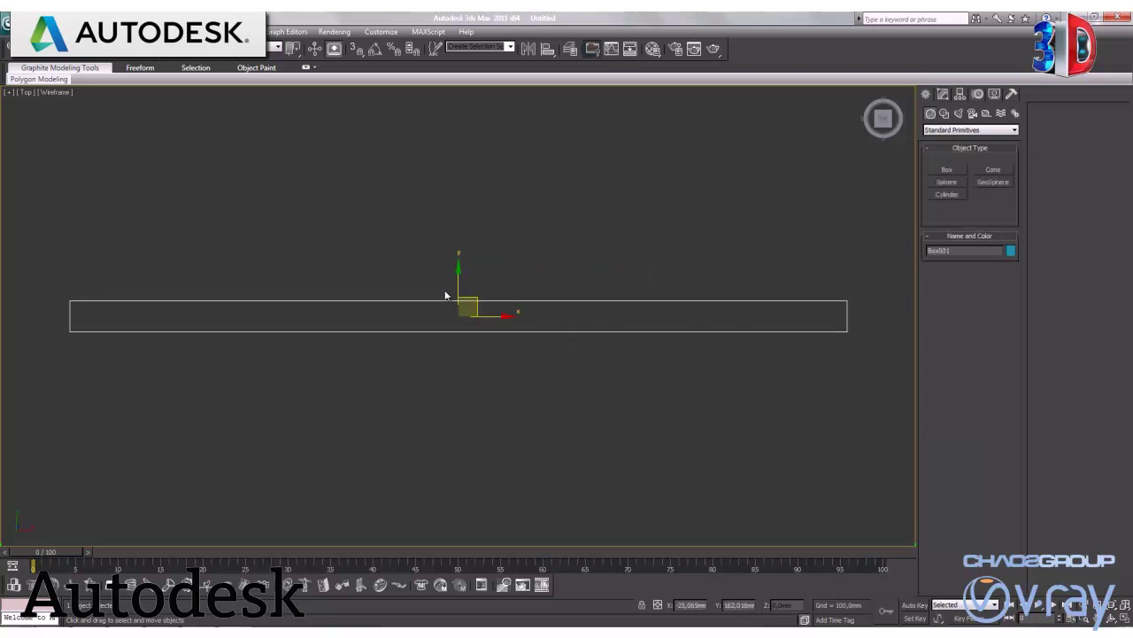
drag(458, 265, 493, 123)
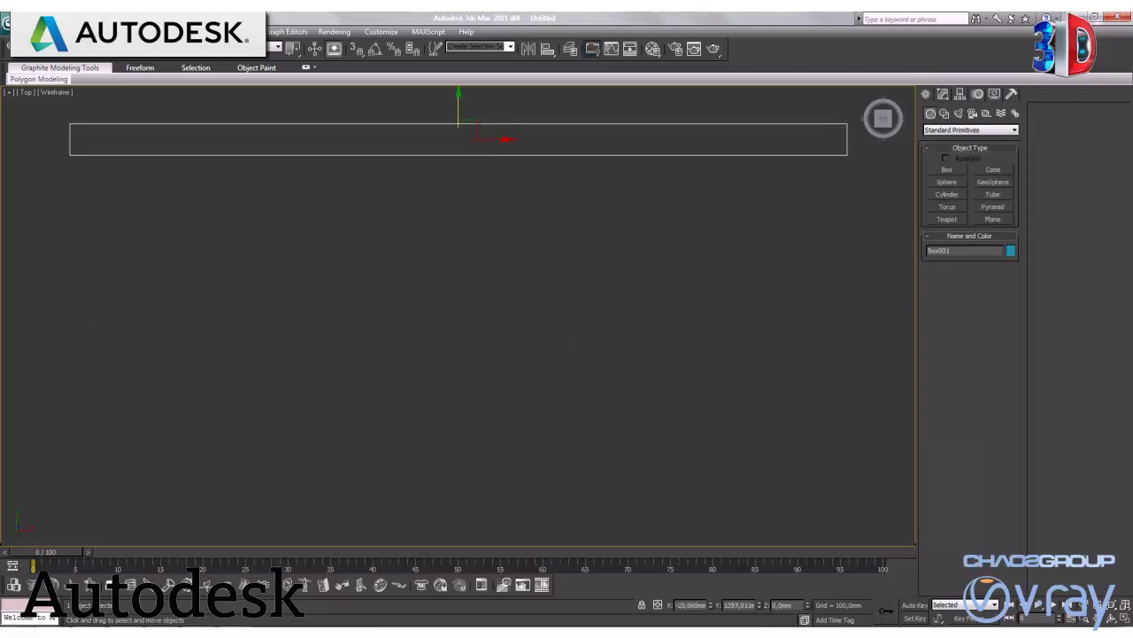
Inspect the wall in the Perspective view, then maximize the Top view again.
click(1125, 620)
right_click(716, 399)
key(z)
scroll(724, 409, up, 5)
middle_drag(715, 404, 712, 433)
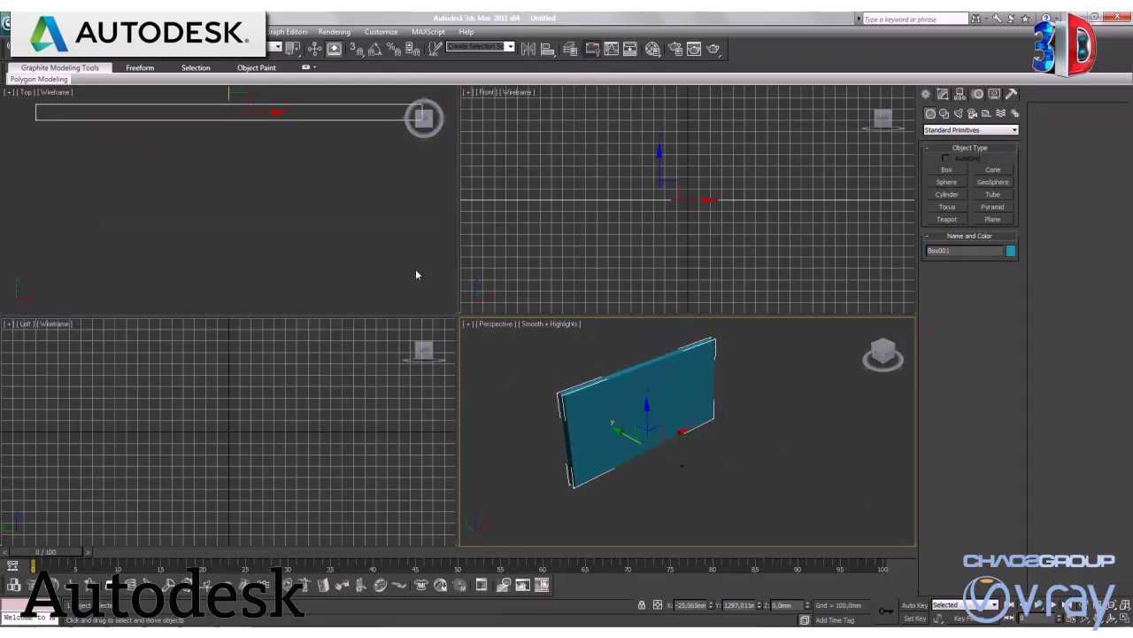
right_click(281, 186)
key(alt+w)
middle_drag(581, 269, 581, 282)
scroll(581, 283, down, 3)
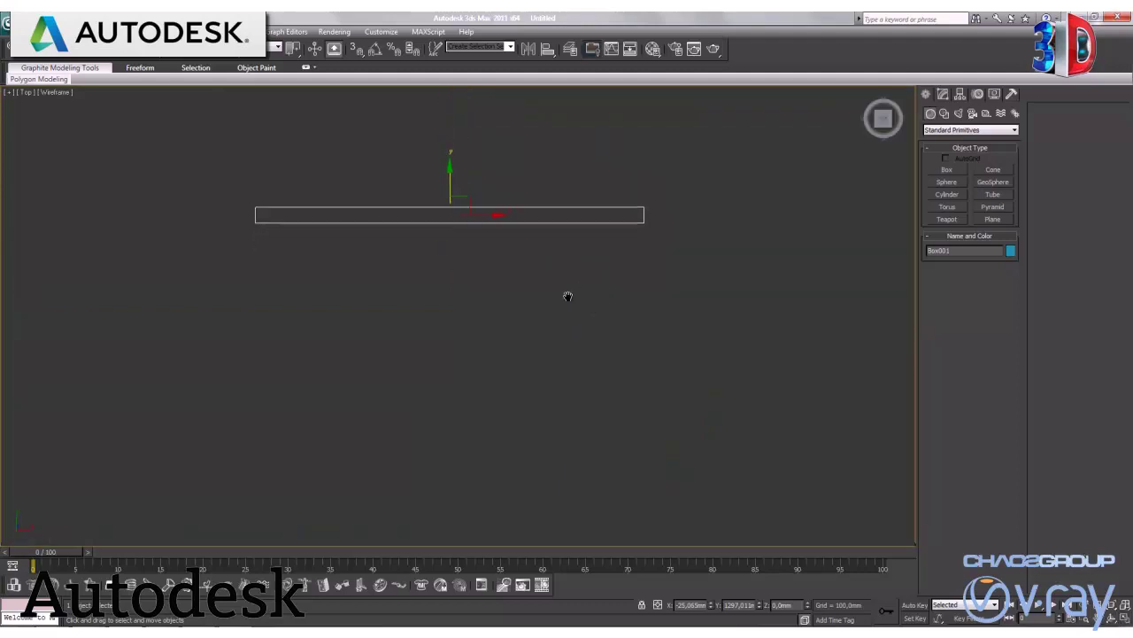
Set the wall's Width to 10000 mm in the Modify panel.
click(943, 94)
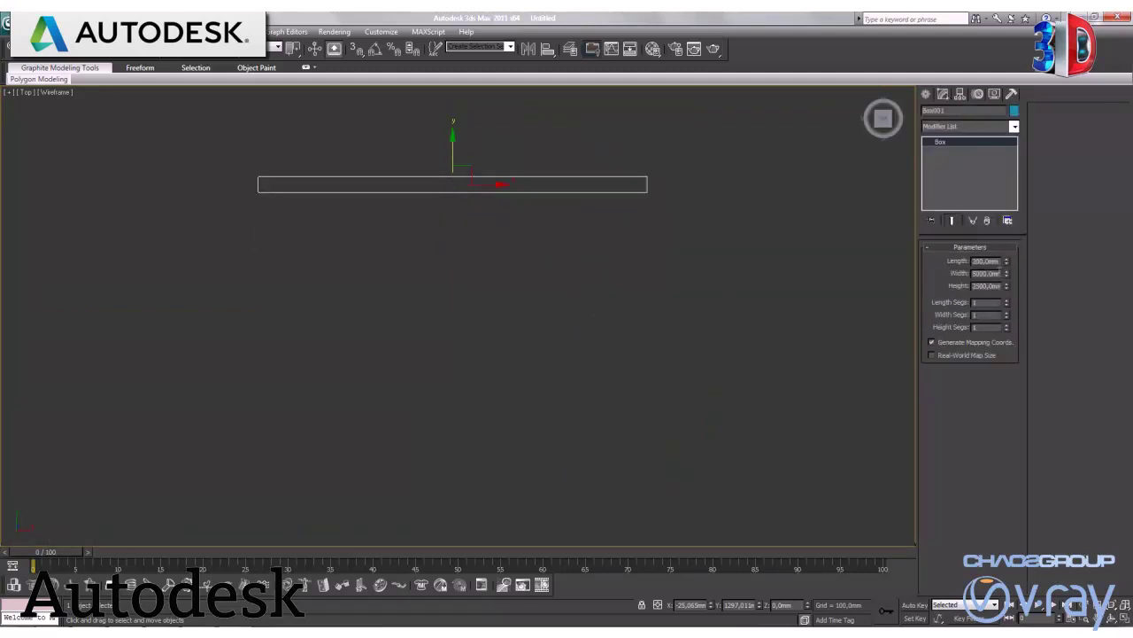
double_click(983, 273)
text(5)
key(Return)
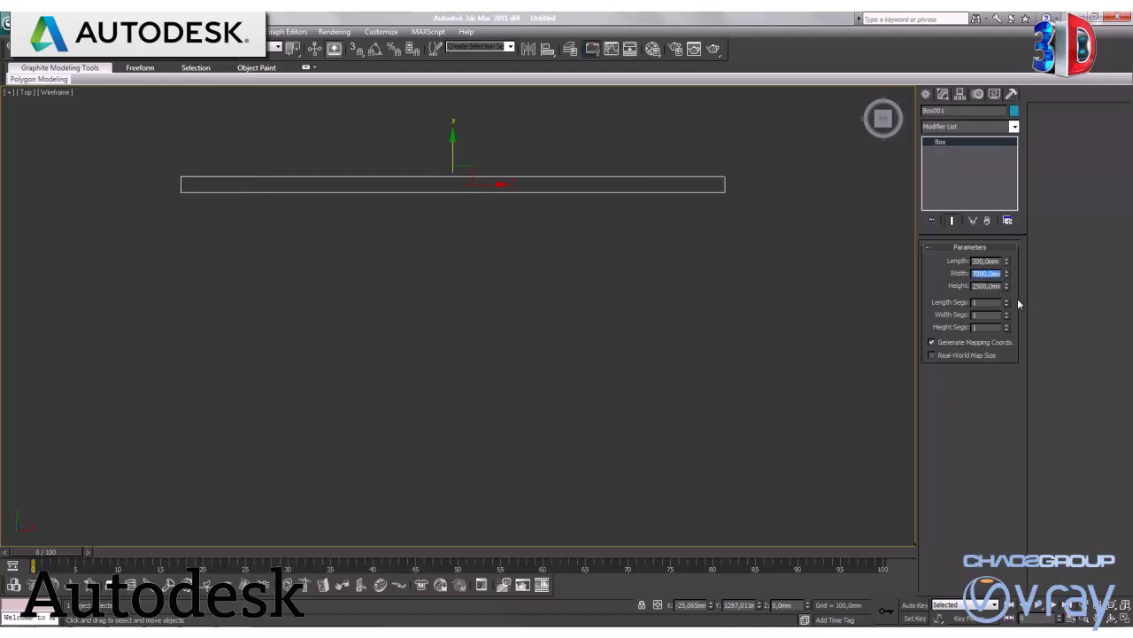
text(10000)
key(Return)
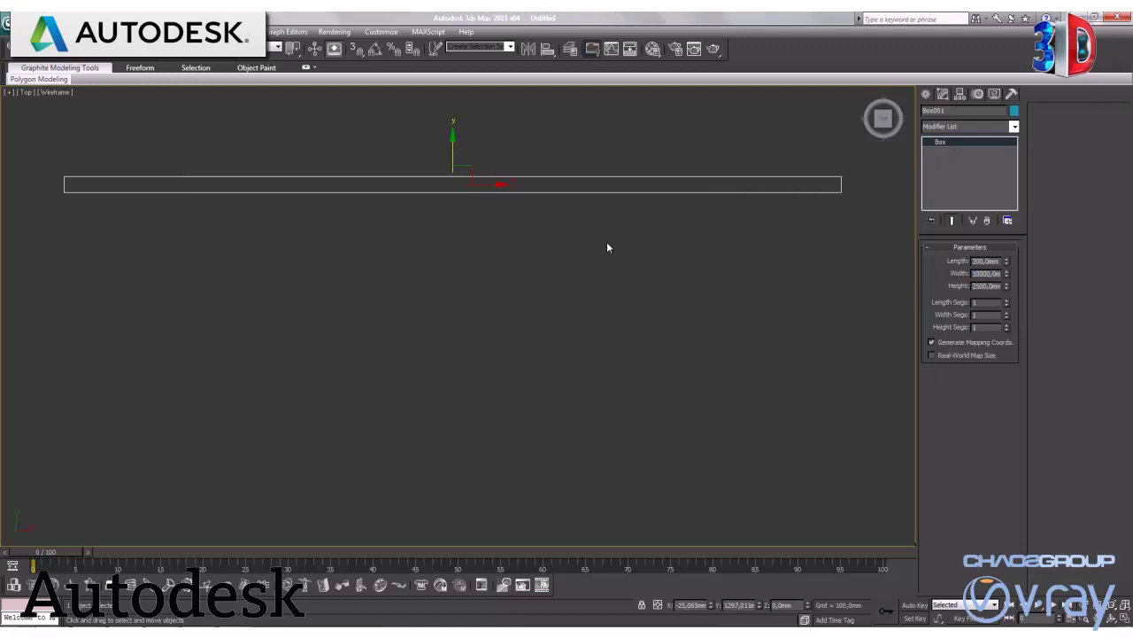
scroll(636, 250, down, 4)
middle_drag(589, 329, 592, 258)
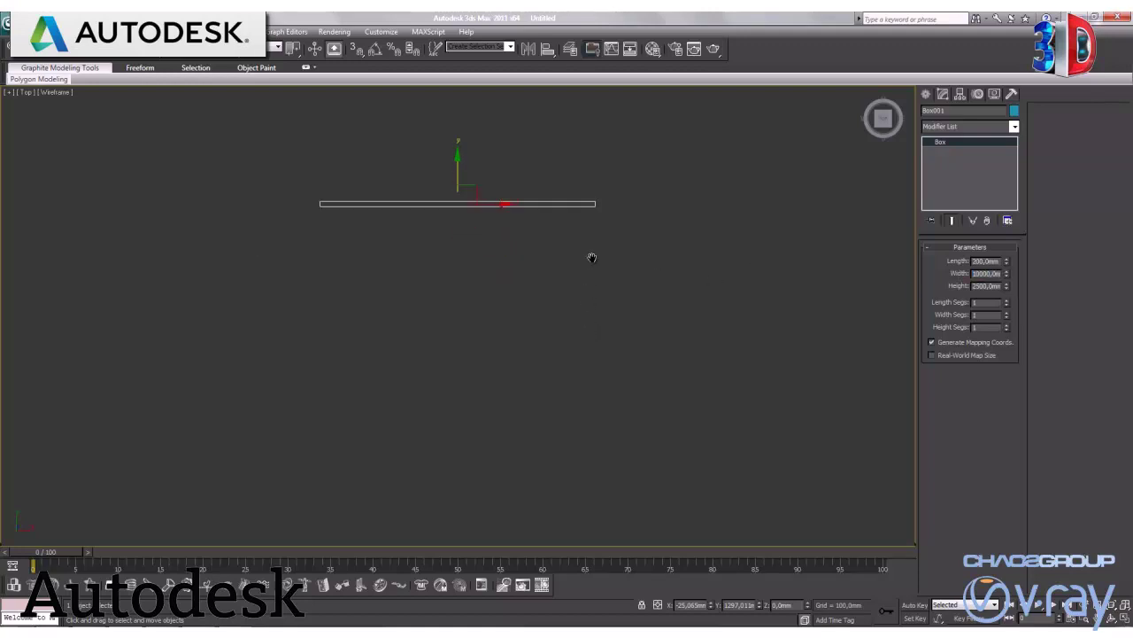
Shift-copy the wall twice: one as the opposite wall, one in the middle.
shift+drag(460, 152, 469, 411)
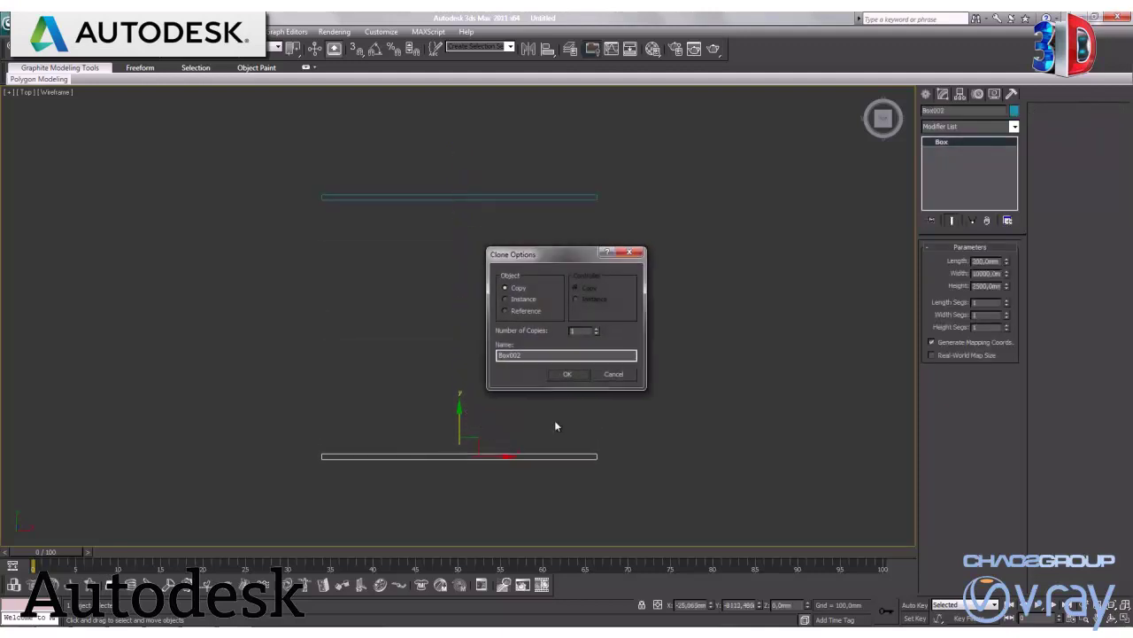
click(576, 379)
shift+drag(460, 423, 461, 278)
click(569, 379)
Set angle snap to 90° and rotate the middle copy upright.
right_click(377, 48)
double_click(572, 329)
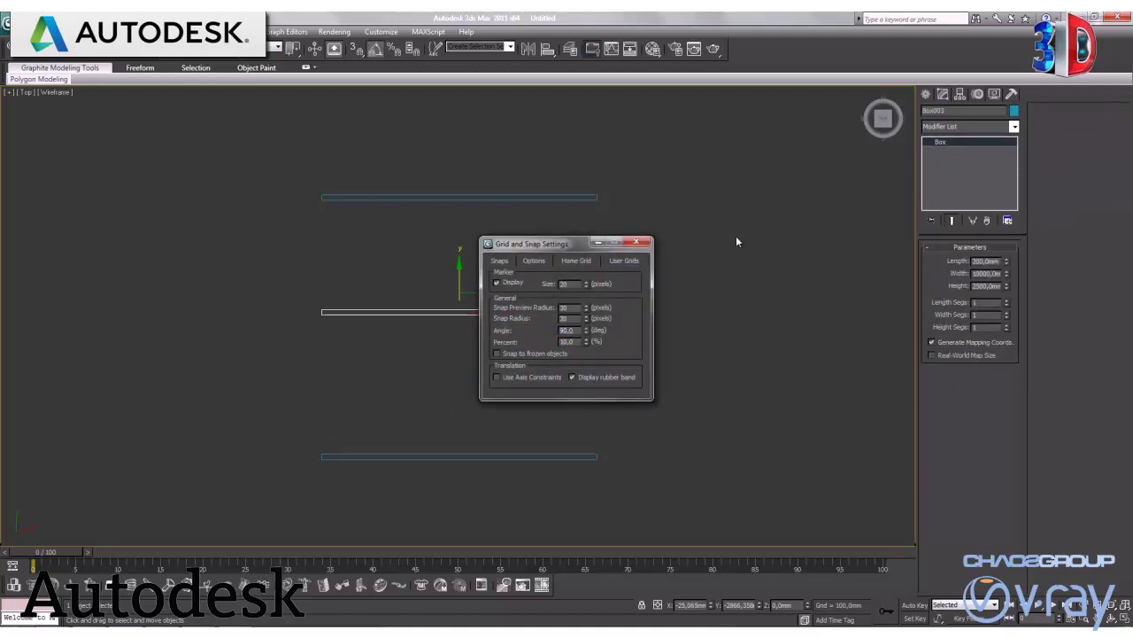
click(637, 242)
key(e)
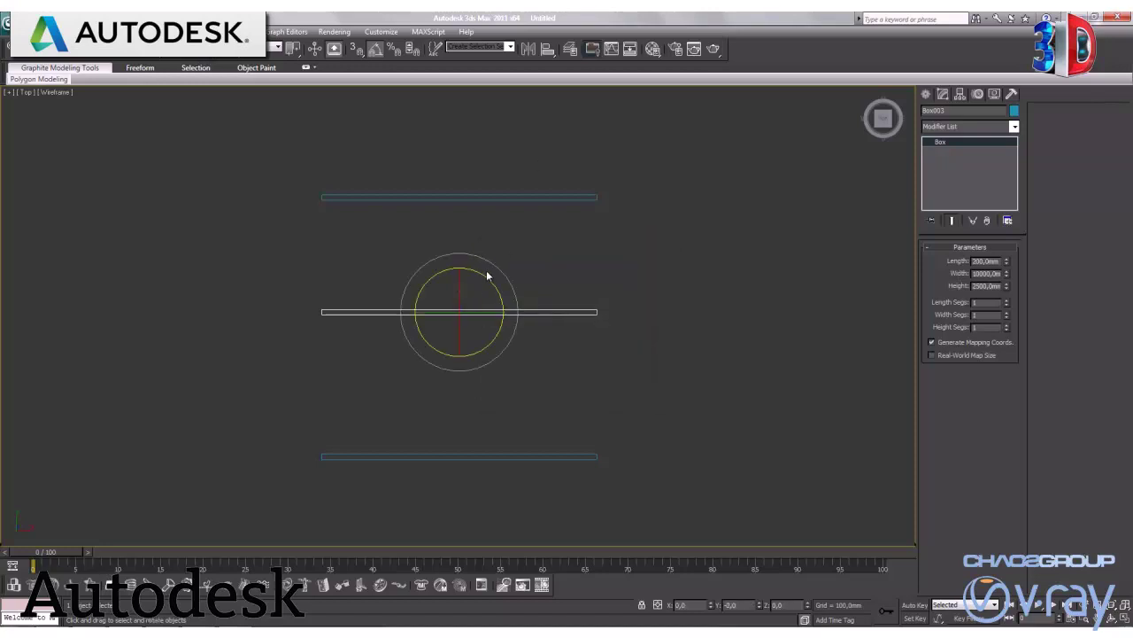
mouse_move(501, 271)
mouse_down()
mouse_move(499, 260)
mouse_move(344, 310)
mouse_up()
key(w)
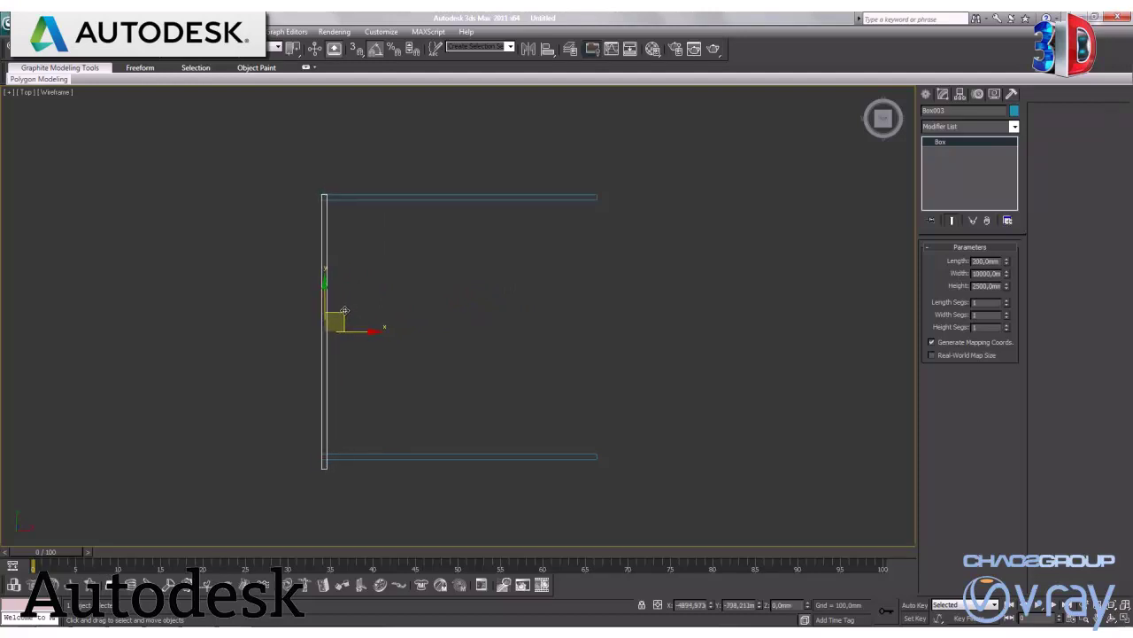
Align the side wall and copy it to the room's right end to close the square.
drag(464, 482, 458, 428)
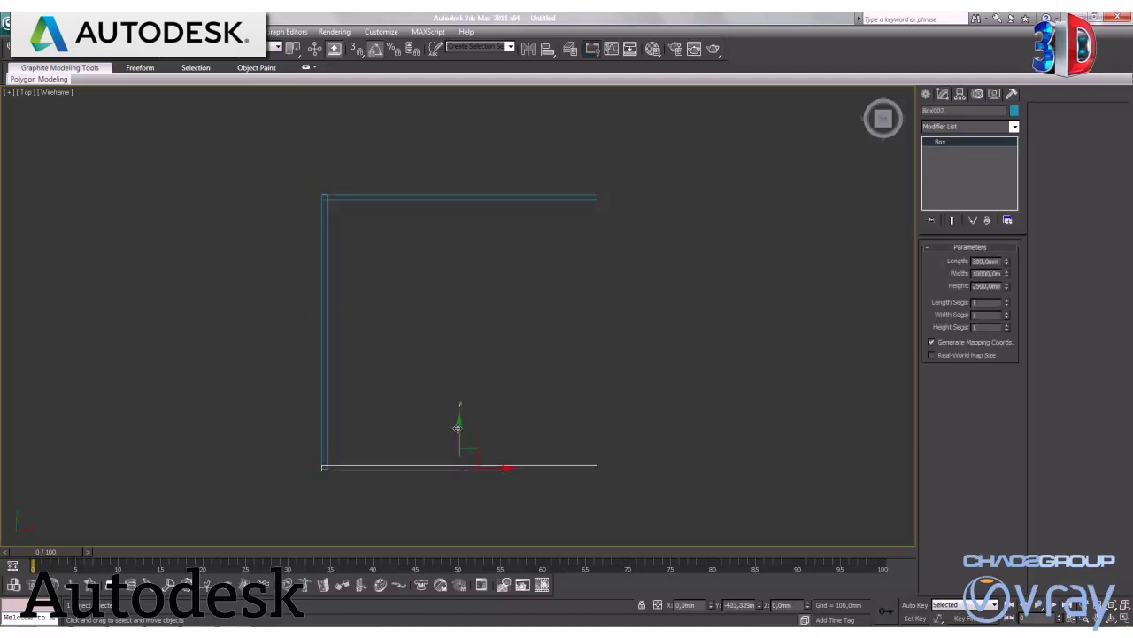
click(326, 392)
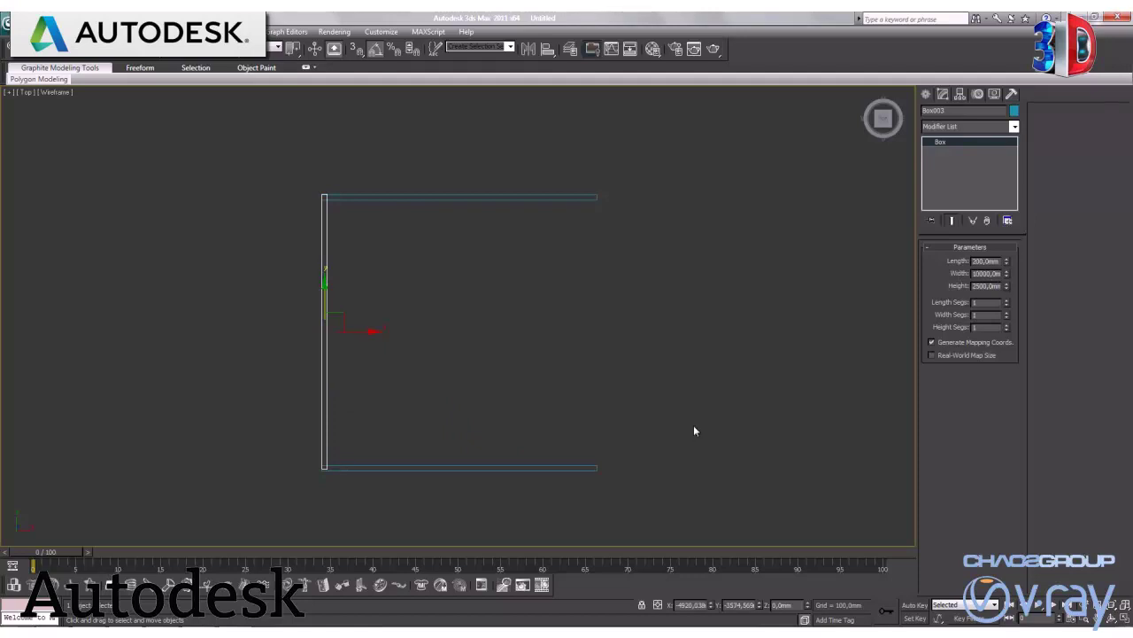
click(560, 385)
drag(352, 369, 282, 334)
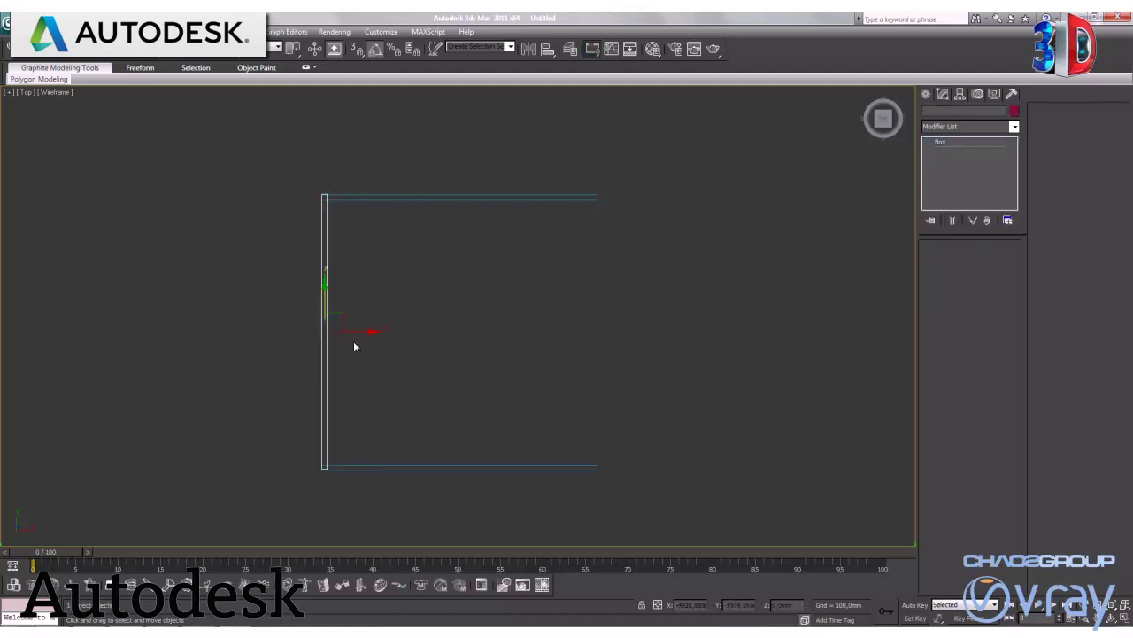
shift+drag(363, 340, 625, 365)
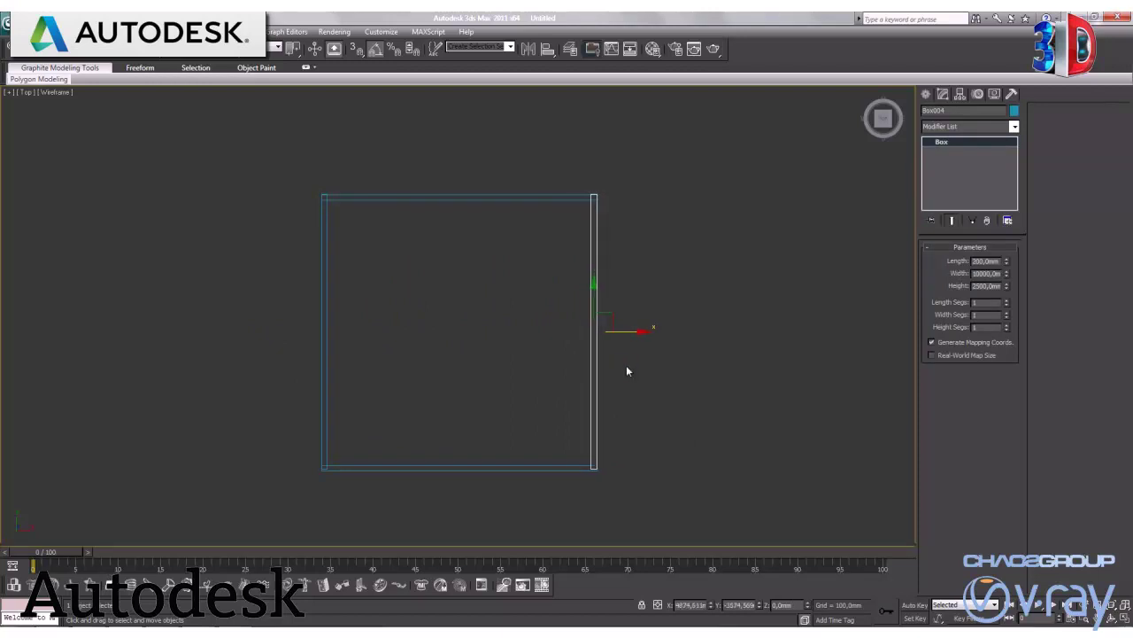
shift+drag(624, 365, 626, 365)
click(568, 374)
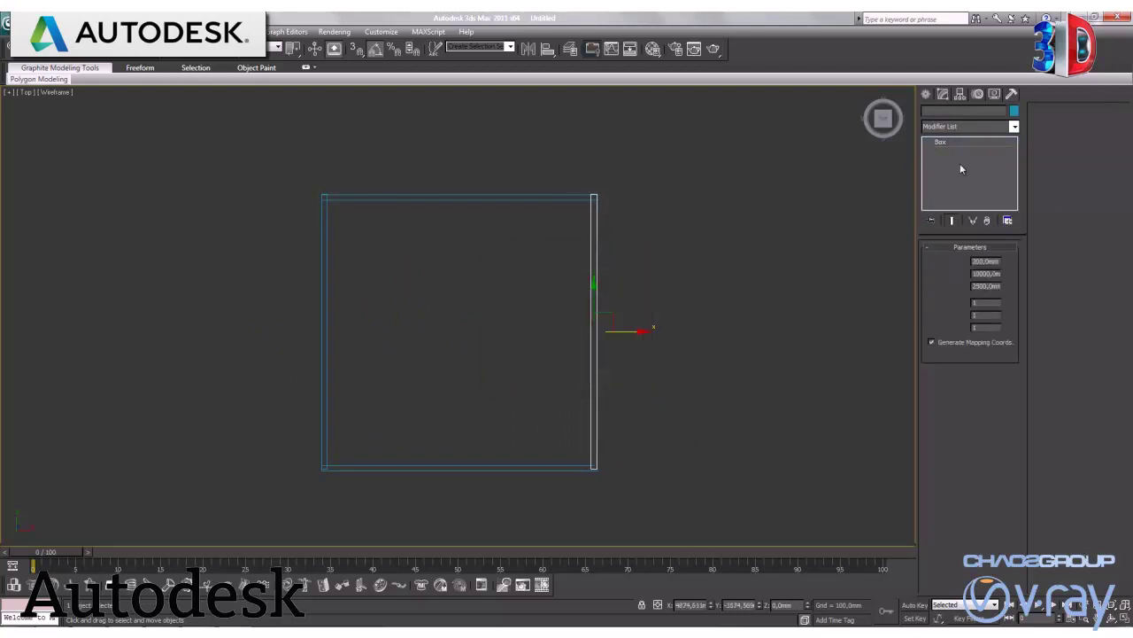
click(926, 94)
click(991, 218)
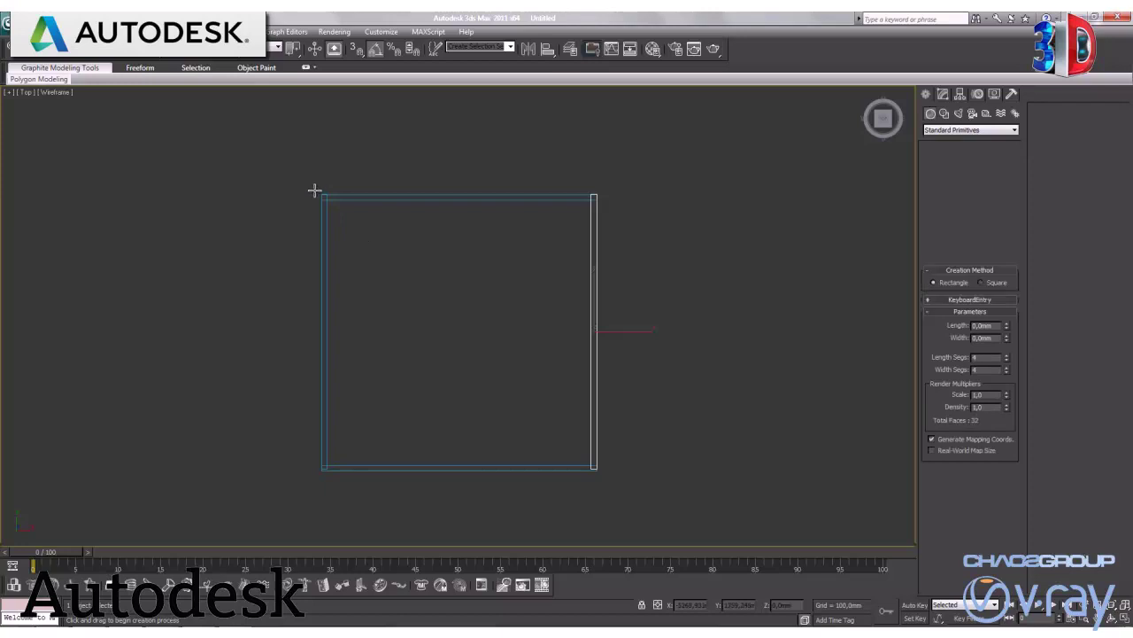
Draw a floor plane corner to corner across the whole room.
drag(320, 191, 598, 472)
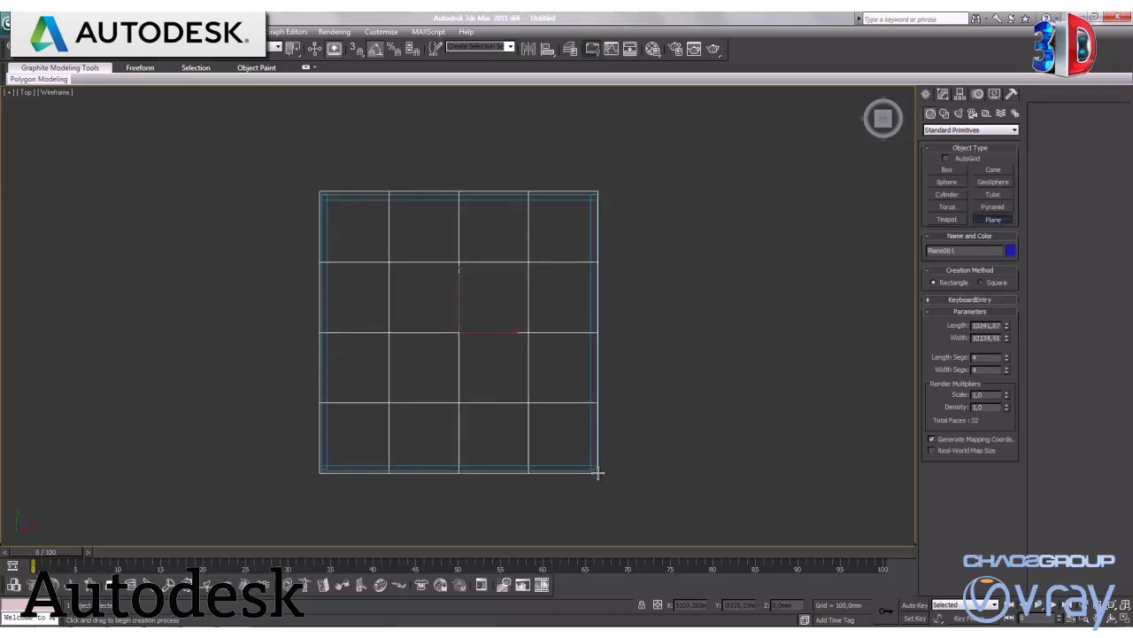
right_click(597, 474)
click(622, 361)
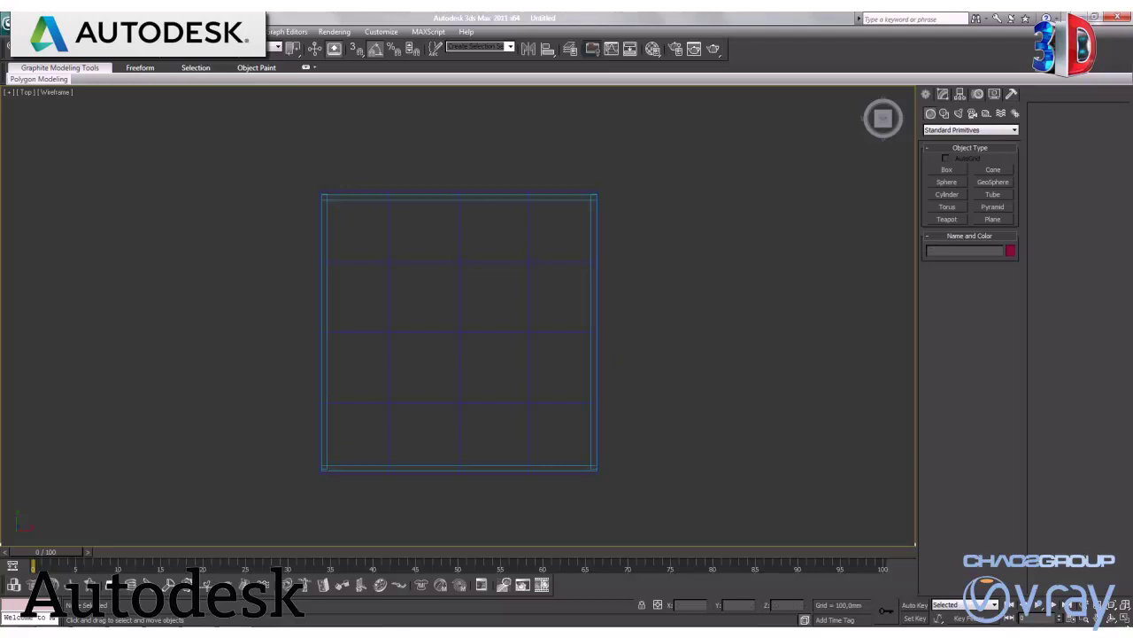
key(alt+w)
Frame the room in a maximized Perspective view with Edged Faces shown.
middle_drag(817, 457, 767, 411)
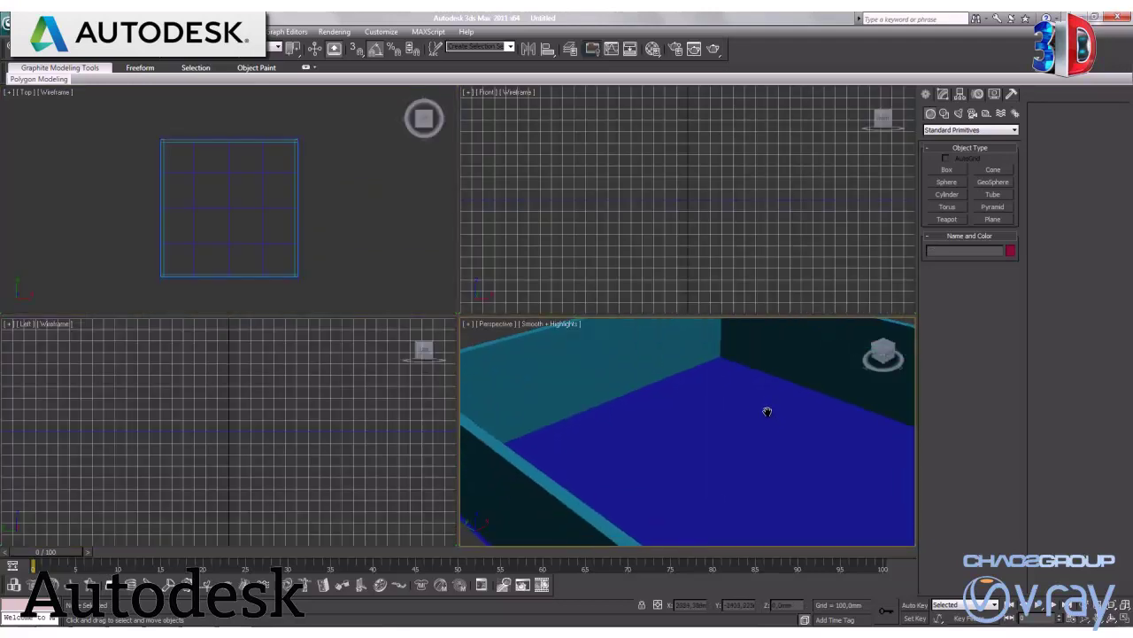
key(z)
key(alt+w)
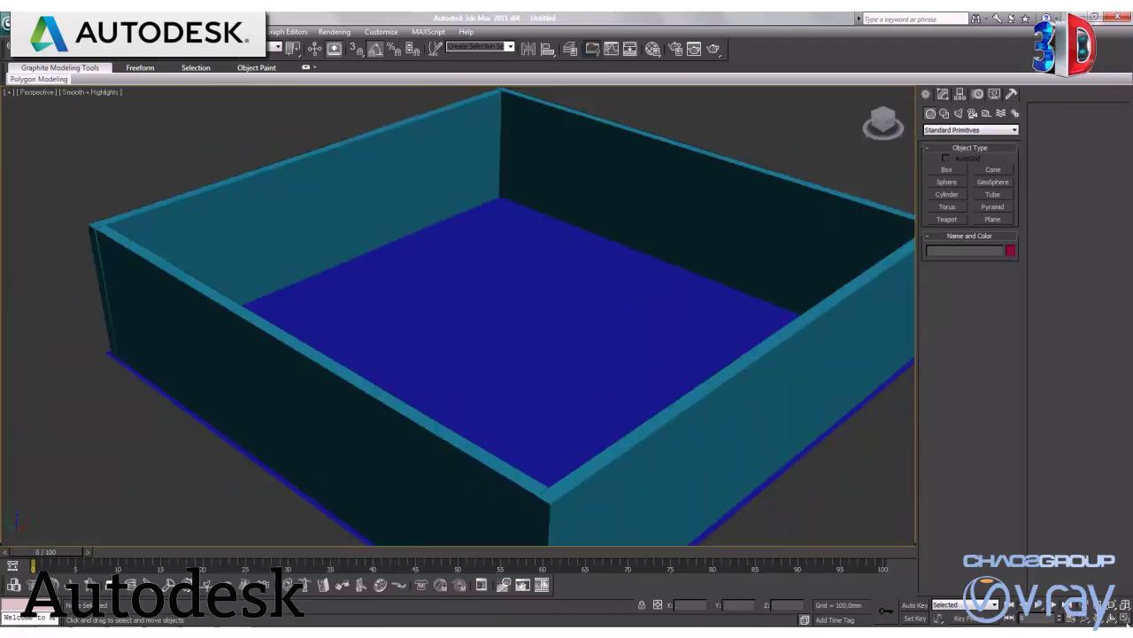
scroll(608, 285, down, 3)
key(F4)
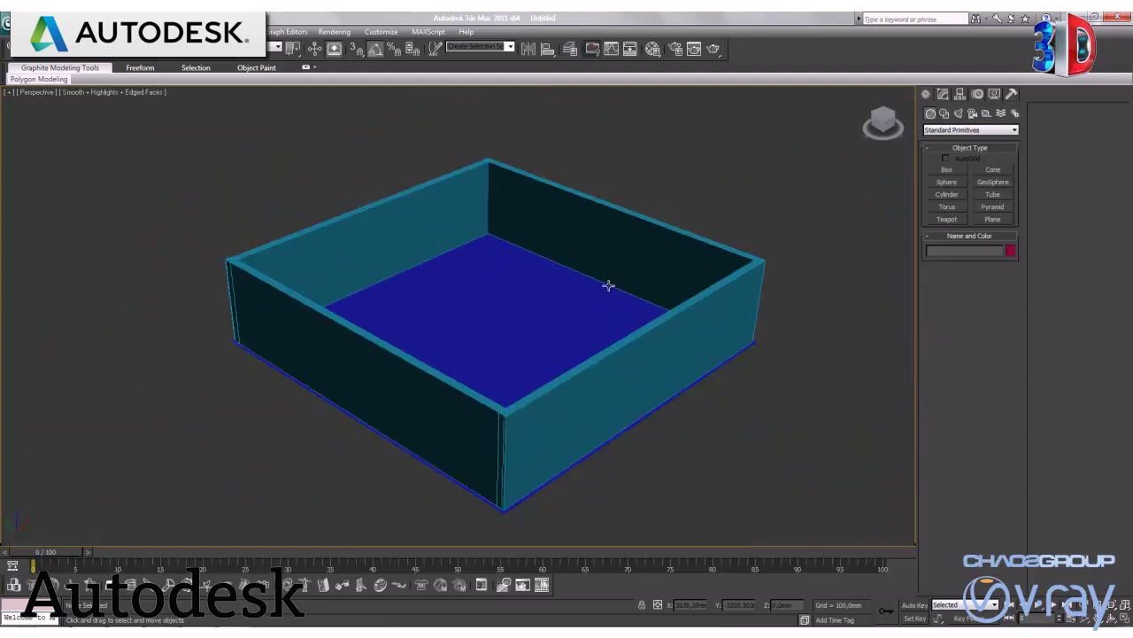
click(458, 209)
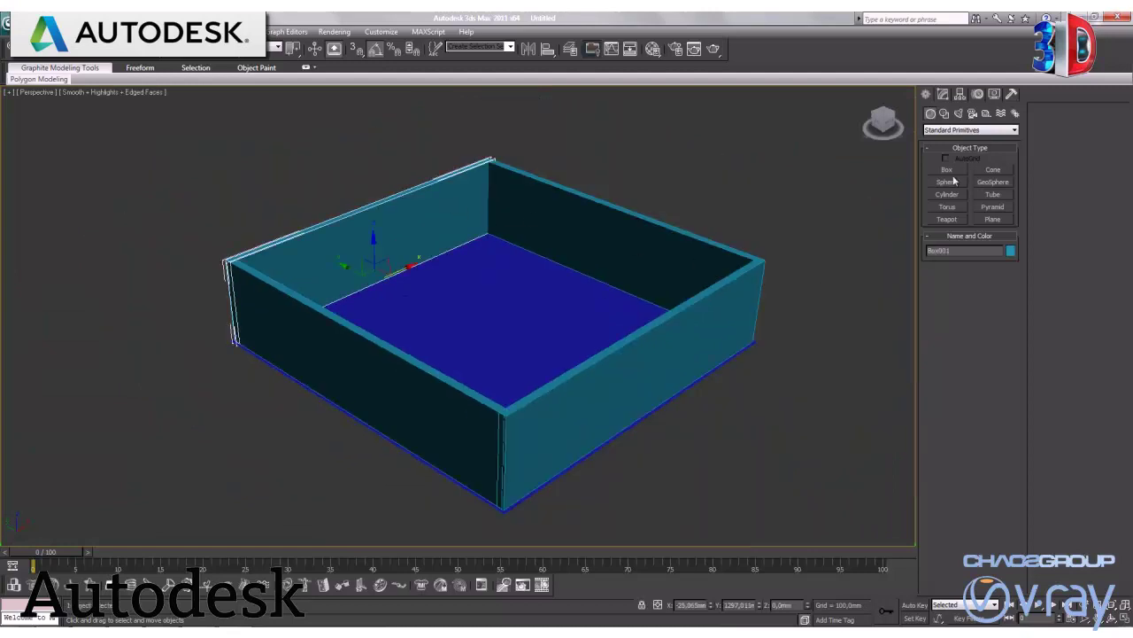
Set the back-left wall's Height to 4500 mm.
click(944, 95)
double_click(984, 286)
text(3000)
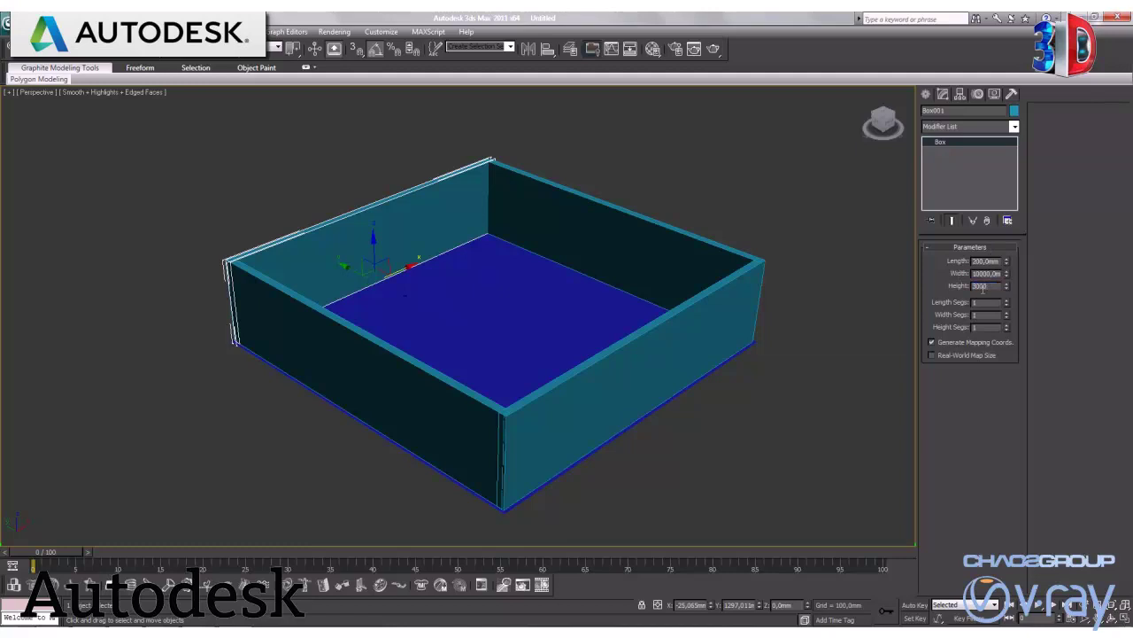
key(Return)
text(5)
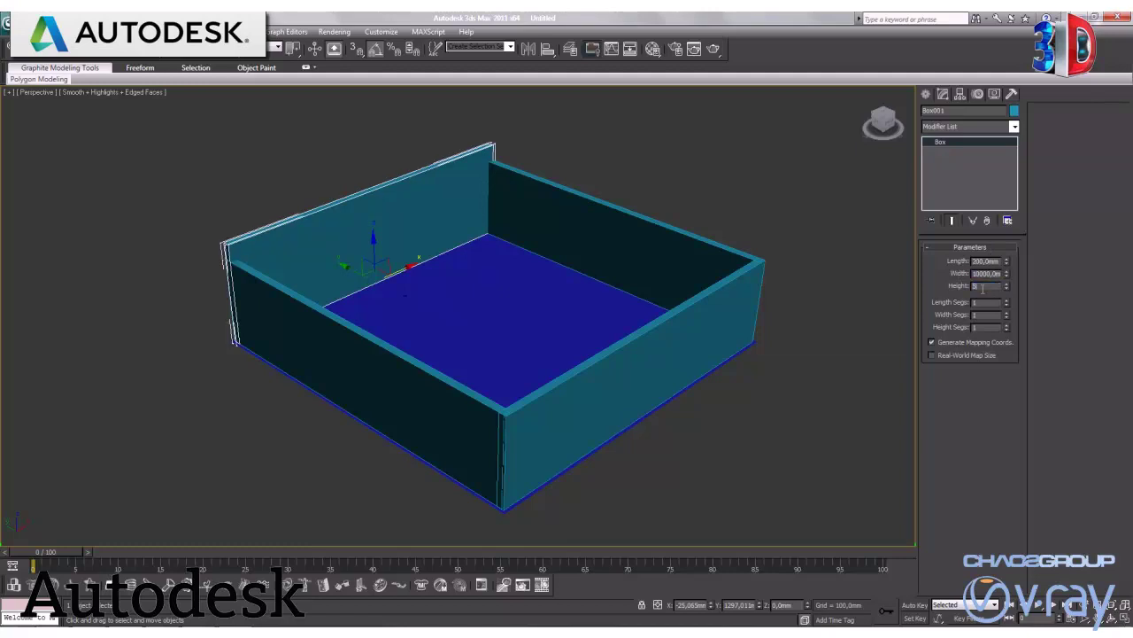
key(Return)
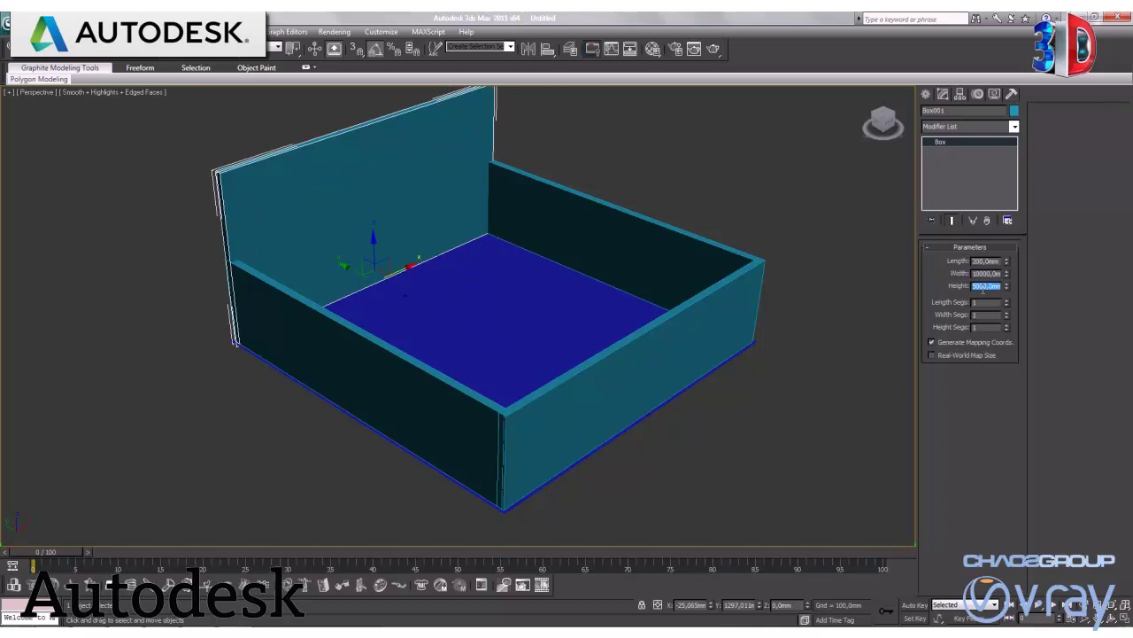
text(4500)
key(Return)
Raise the right and front walls to 4500 mm.
click(666, 251)
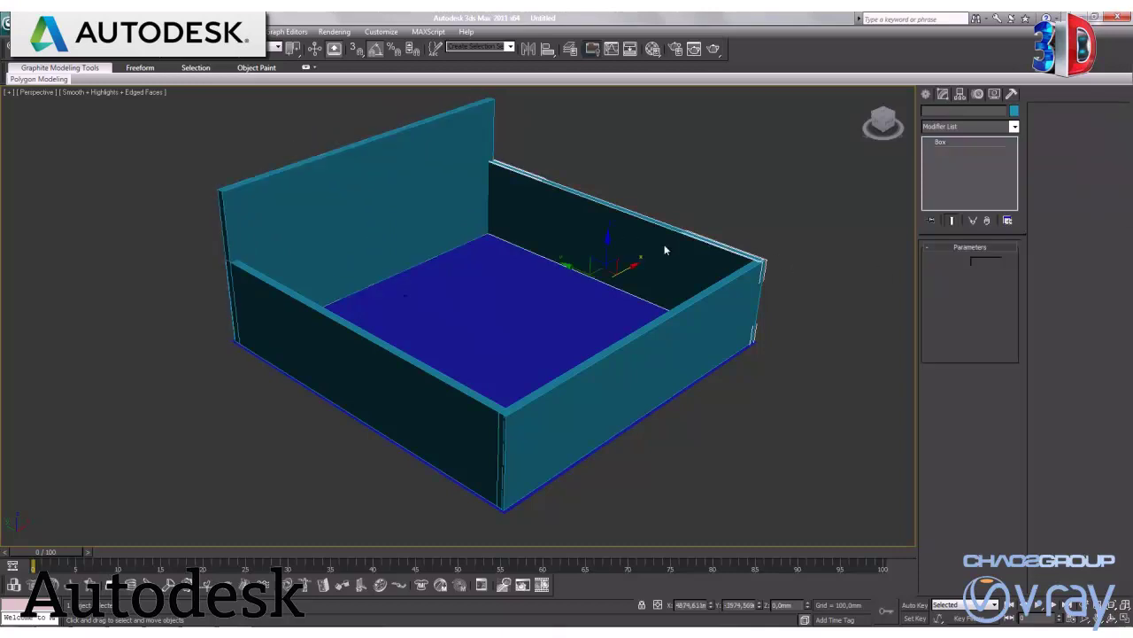
double_click(980, 285)
text(4500)
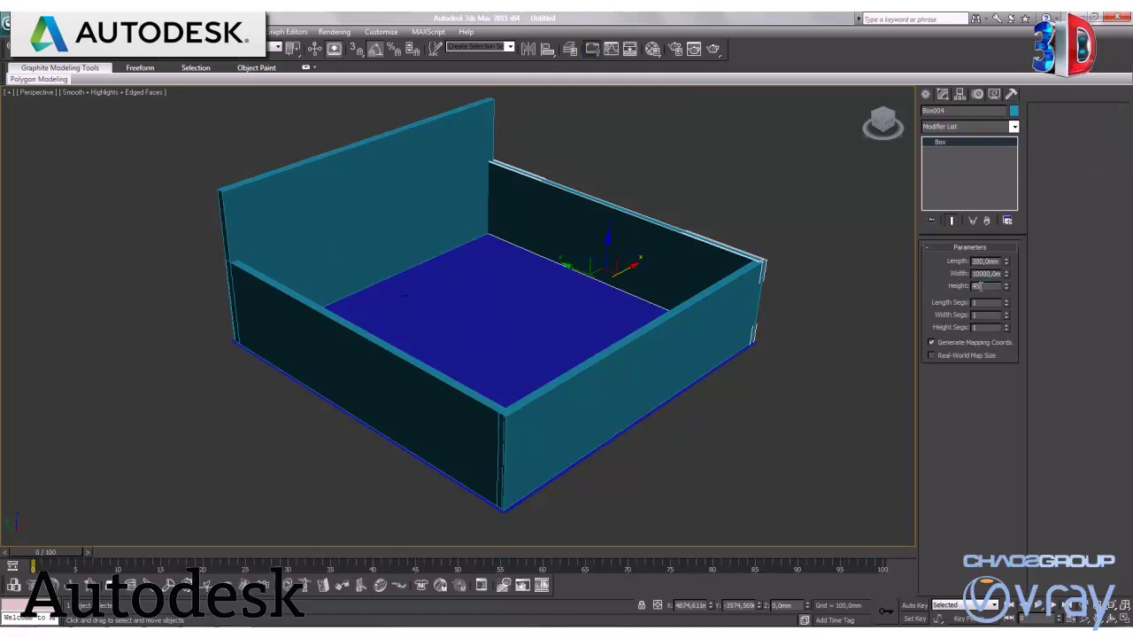
key(Return)
click(658, 347)
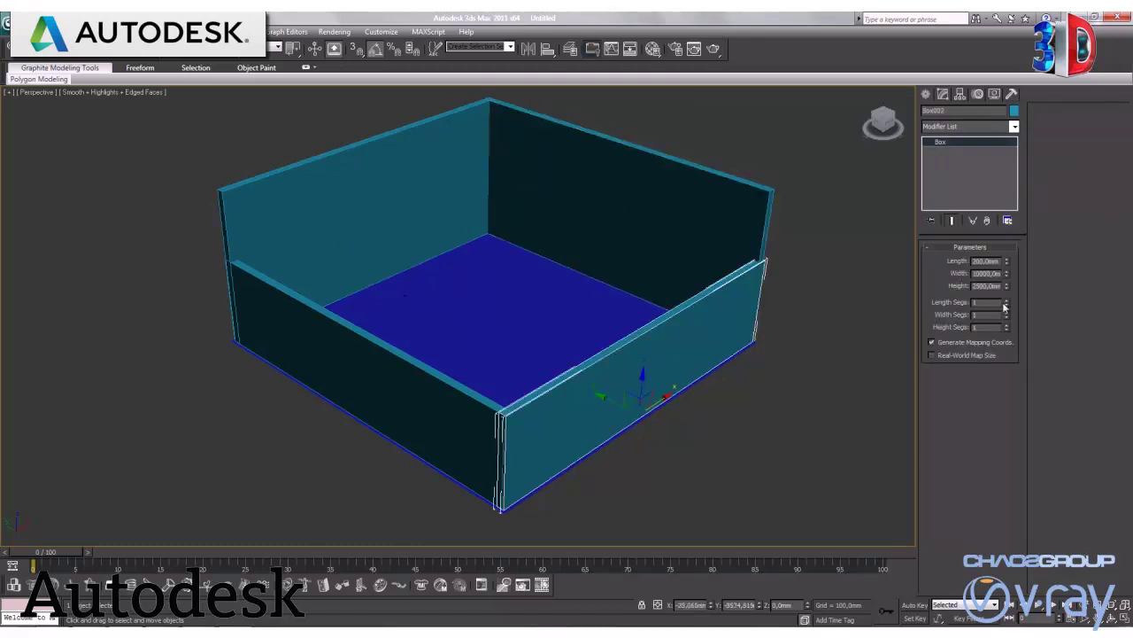
double_click(979, 285)
text(4520)
key(Return)
Raise the front-left wall to 4500 mm and return to four viewports.
click(354, 366)
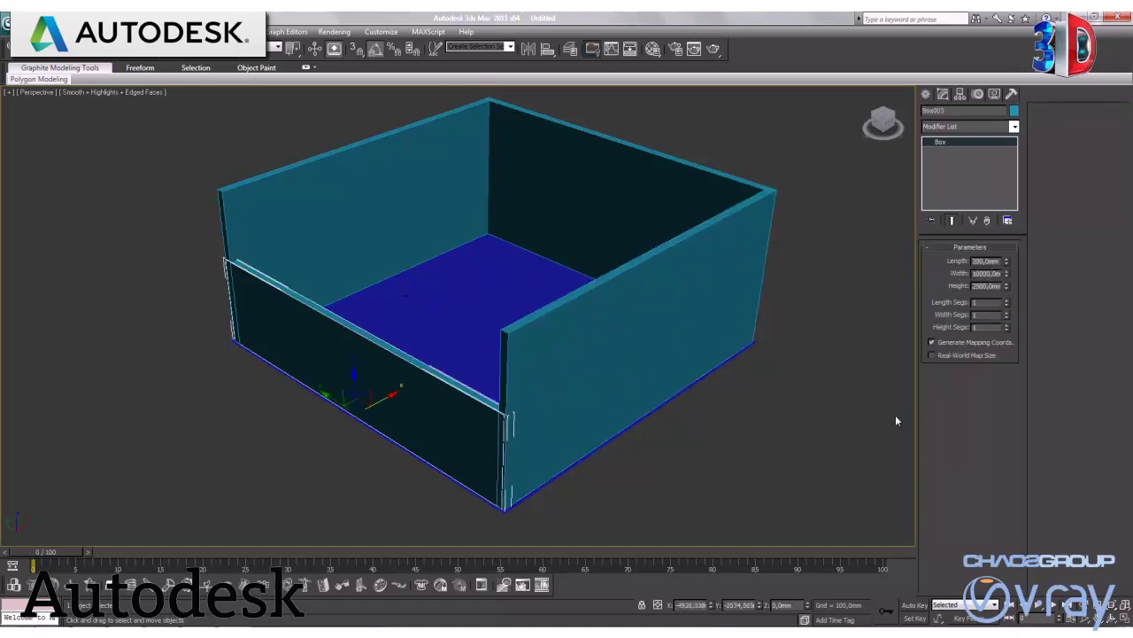
double_click(981, 286)
text(4500)
key(Return)
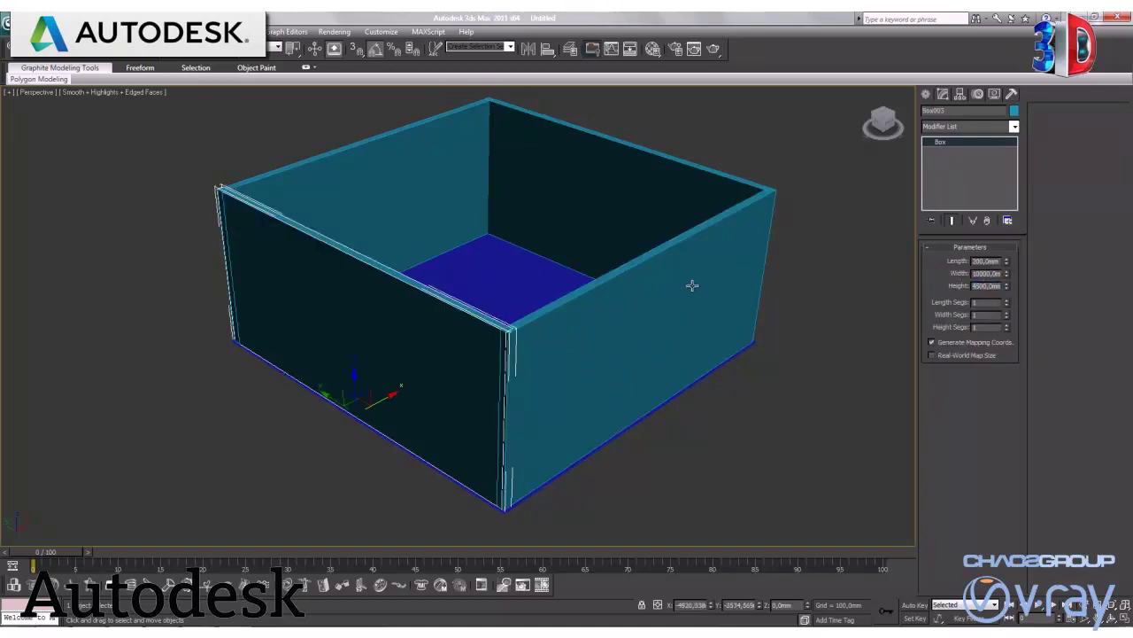
click(775, 413)
click(617, 198)
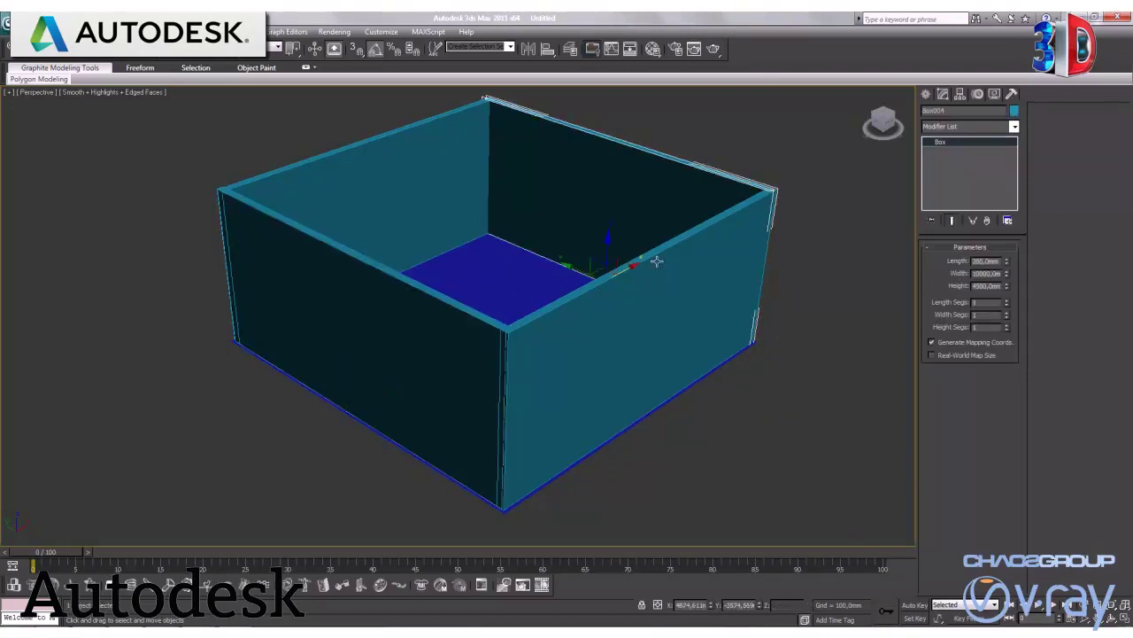
click(1119, 617)
Clone the back wall as an independent copy in the Top view.
right_click(394, 211)
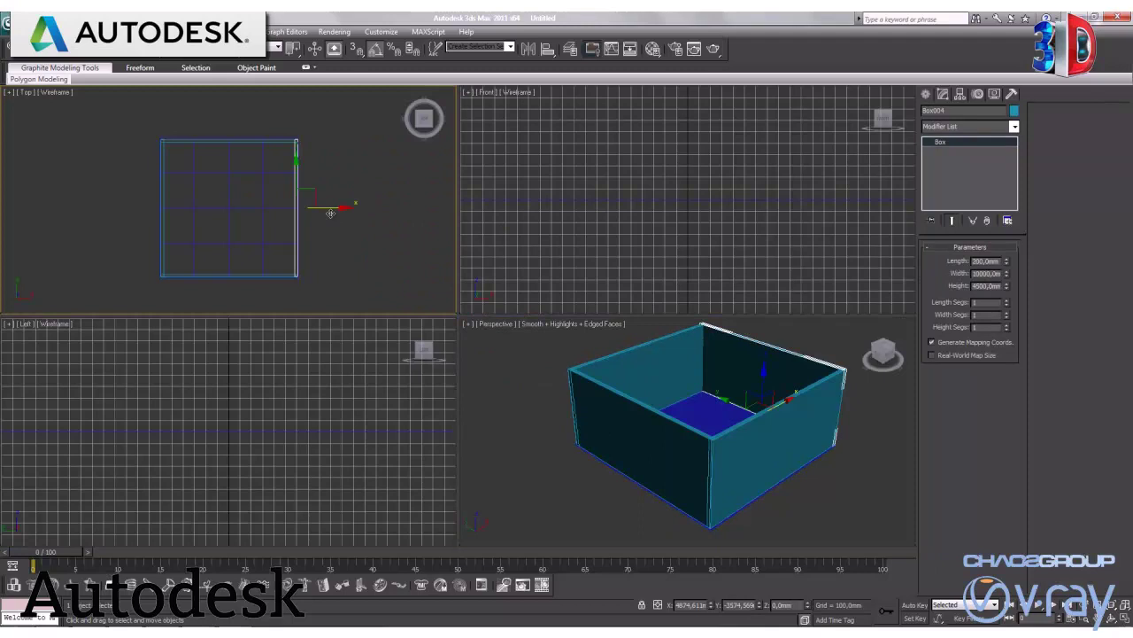
shift+drag(330, 207, 249, 206)
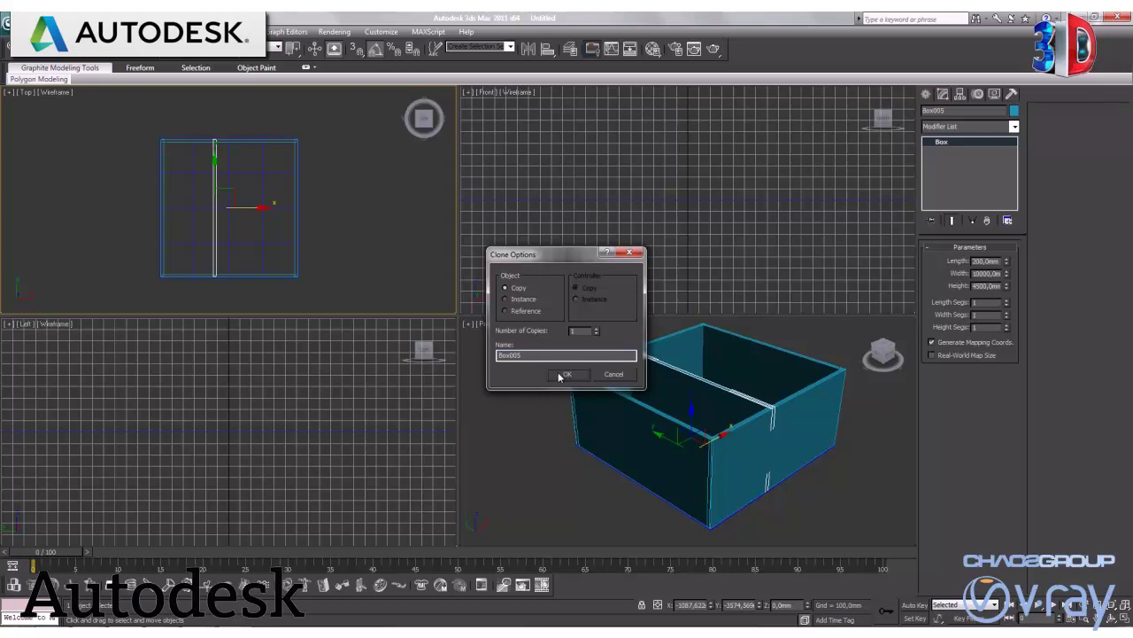
click(563, 376)
key(alt+w)
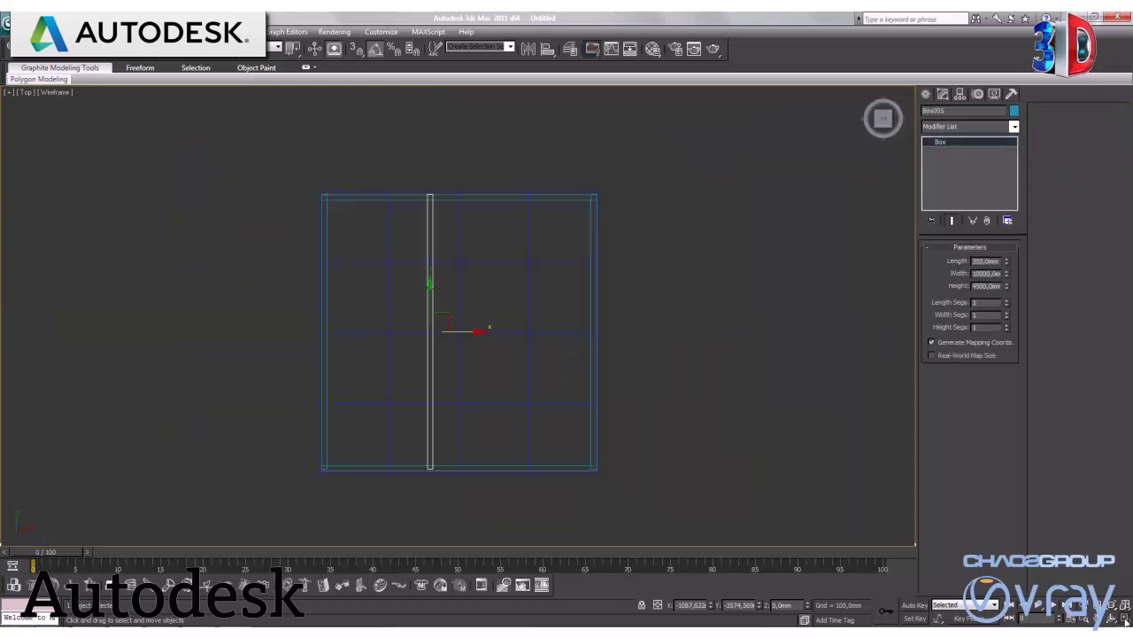
double_click(984, 273)
text(5000)
key(Return)
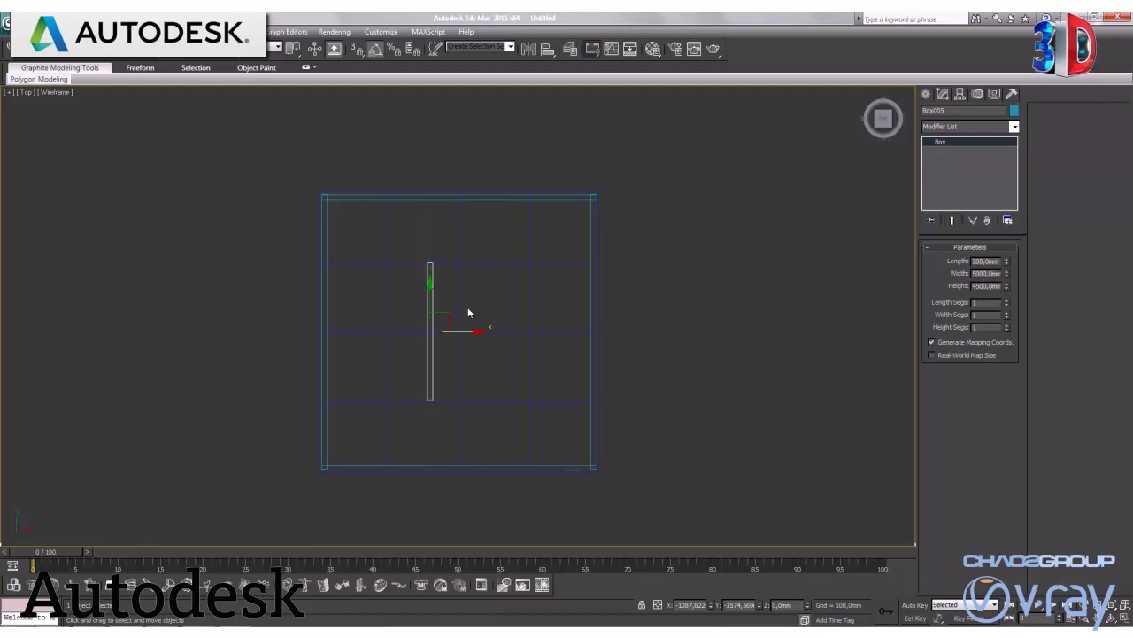
Resize the copy to 3000 mm wide and push it against the top wall.
drag(427, 295, 481, 280)
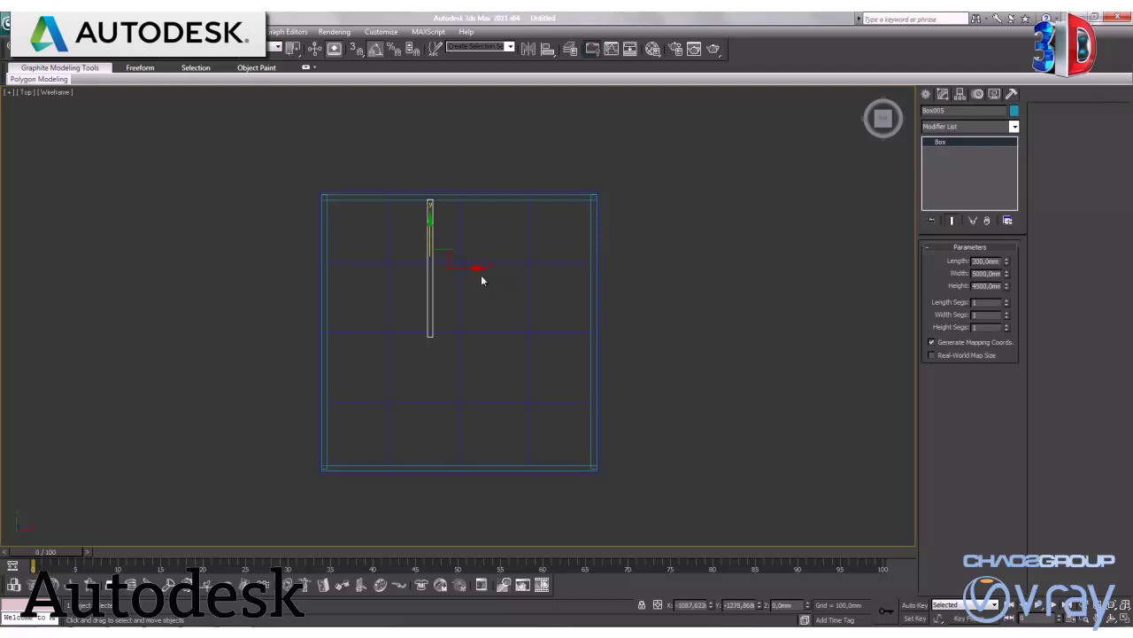
double_click(982, 274)
text(3000)
key(Return)
drag(429, 231, 432, 203)
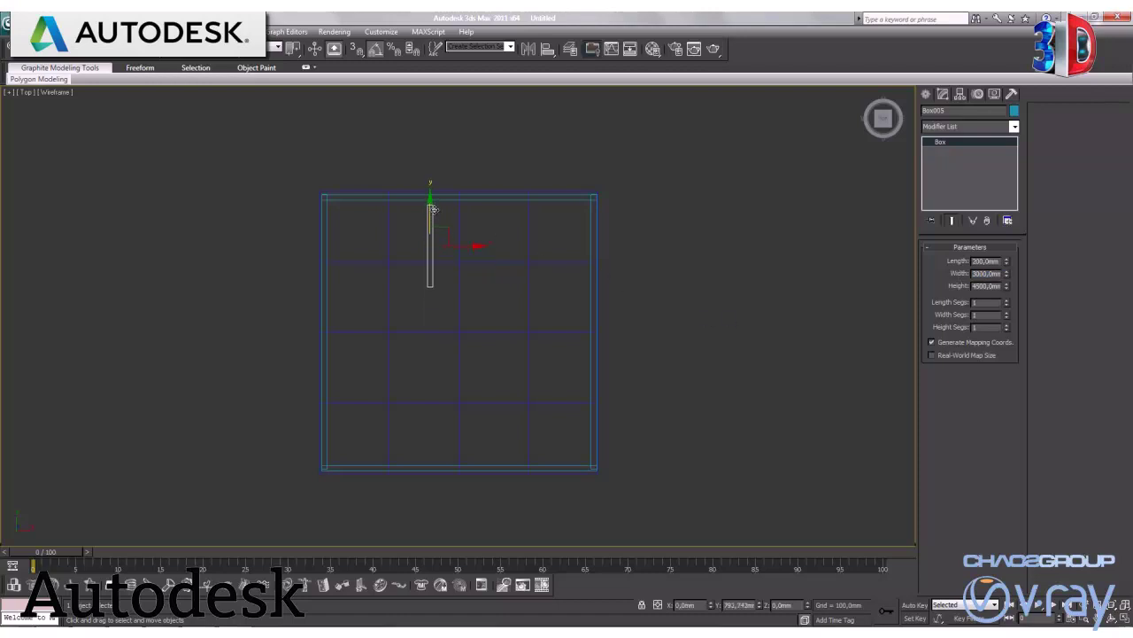
click(518, 271)
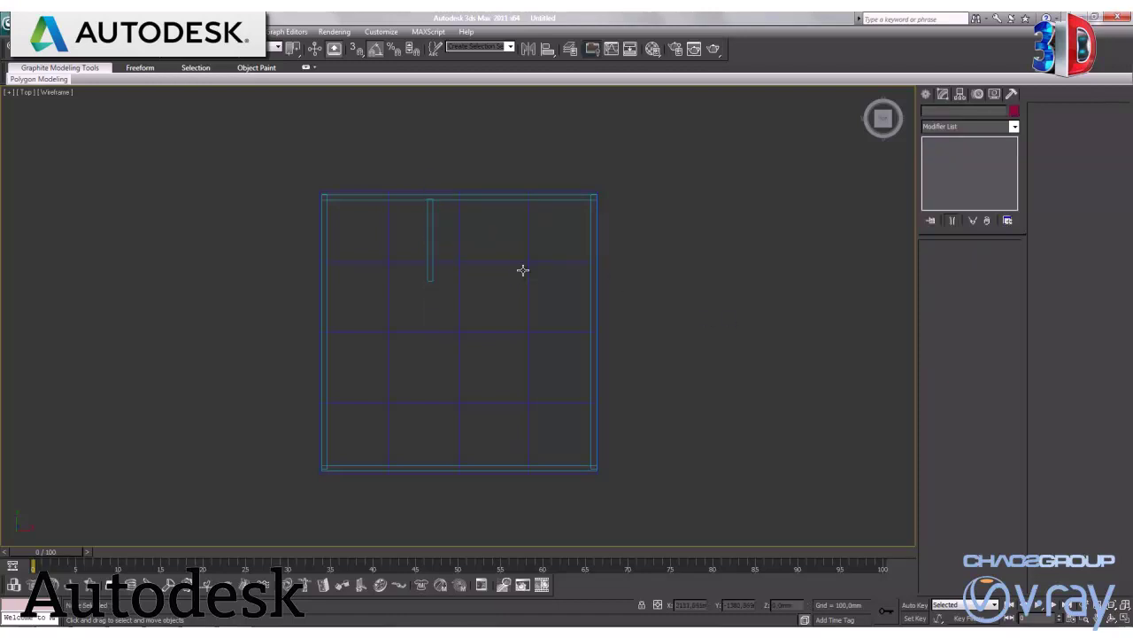
key(z)
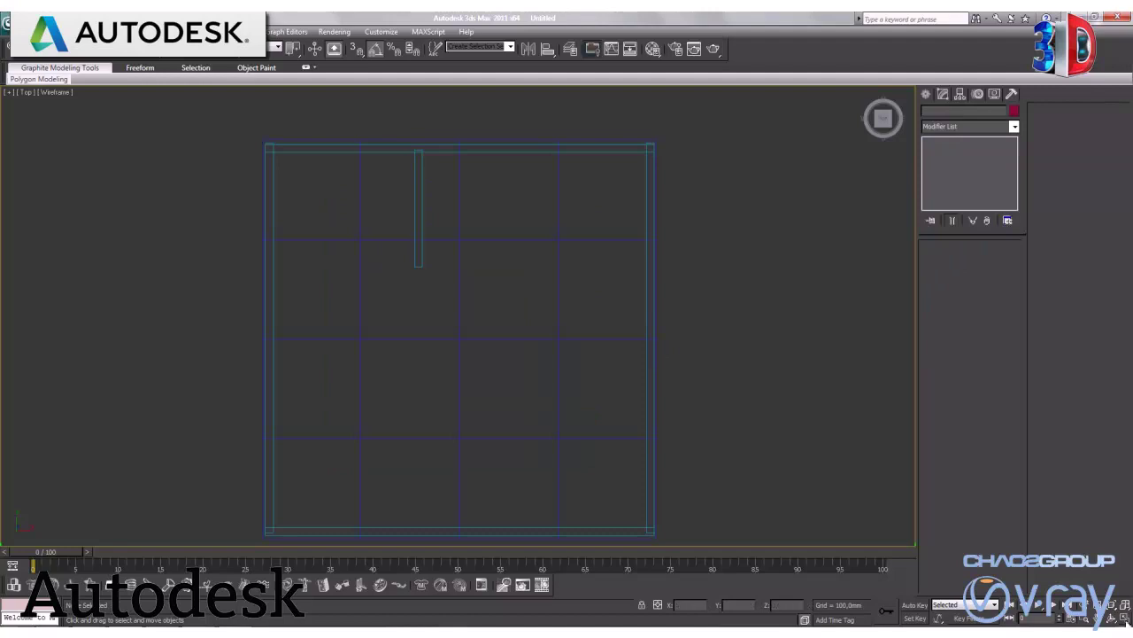
key(alt+w)
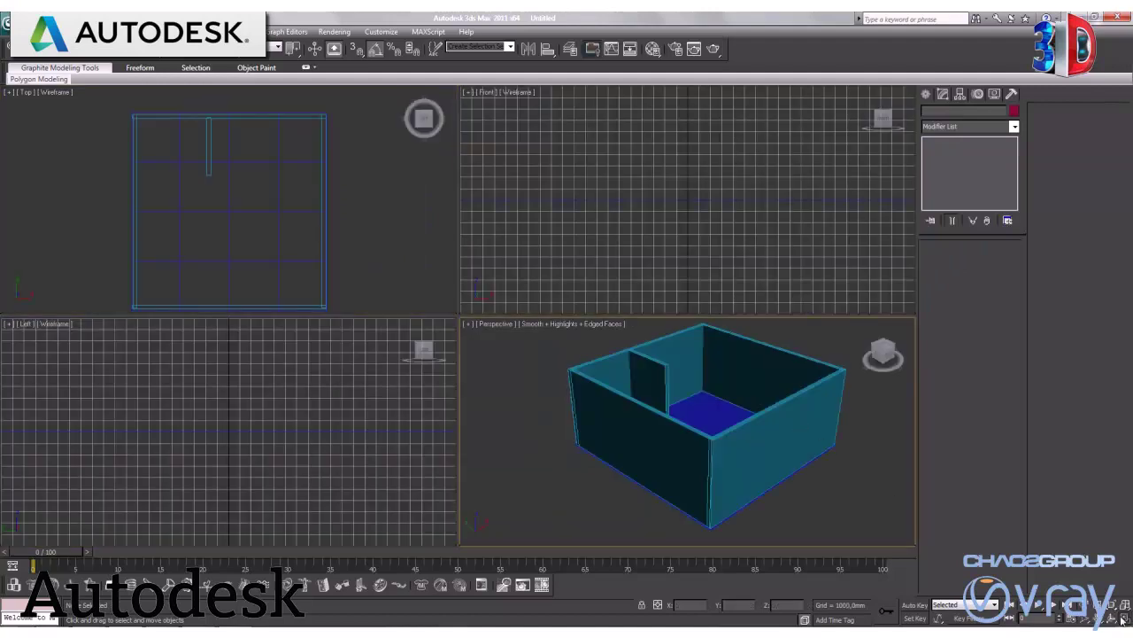
Orbit the room in Perspective, close the reference photo, and maximize the Top view.
key(alt+w)
alt+middle_drag(667, 309, 610, 326)
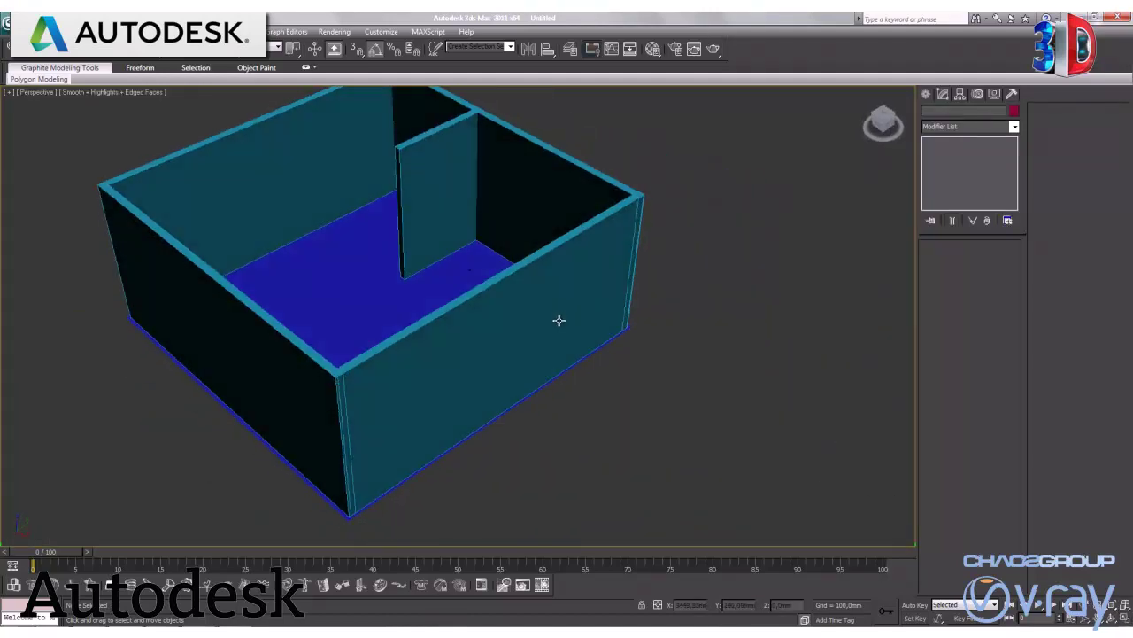
mouse_move(511, 298)
alt+middle_down()
mouse_move(486, 298)
mouse_move(526, 286)
mouse_move(510, 283)
mouse_move(536, 292)
mouse_move(526, 293)
alt+middle_up()
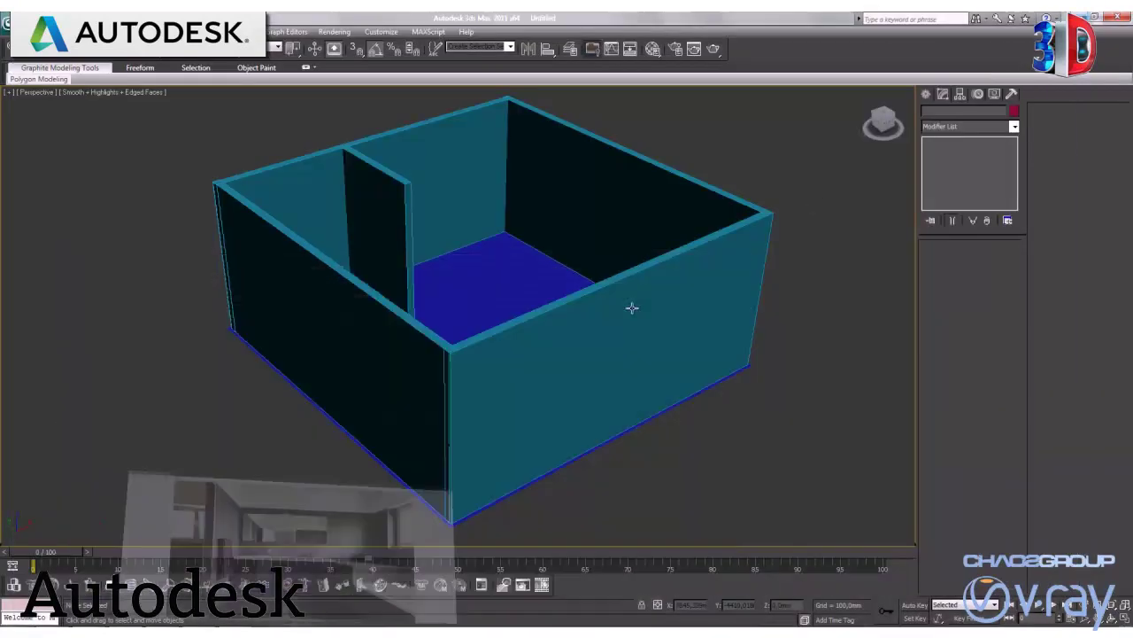
click(1082, 16)
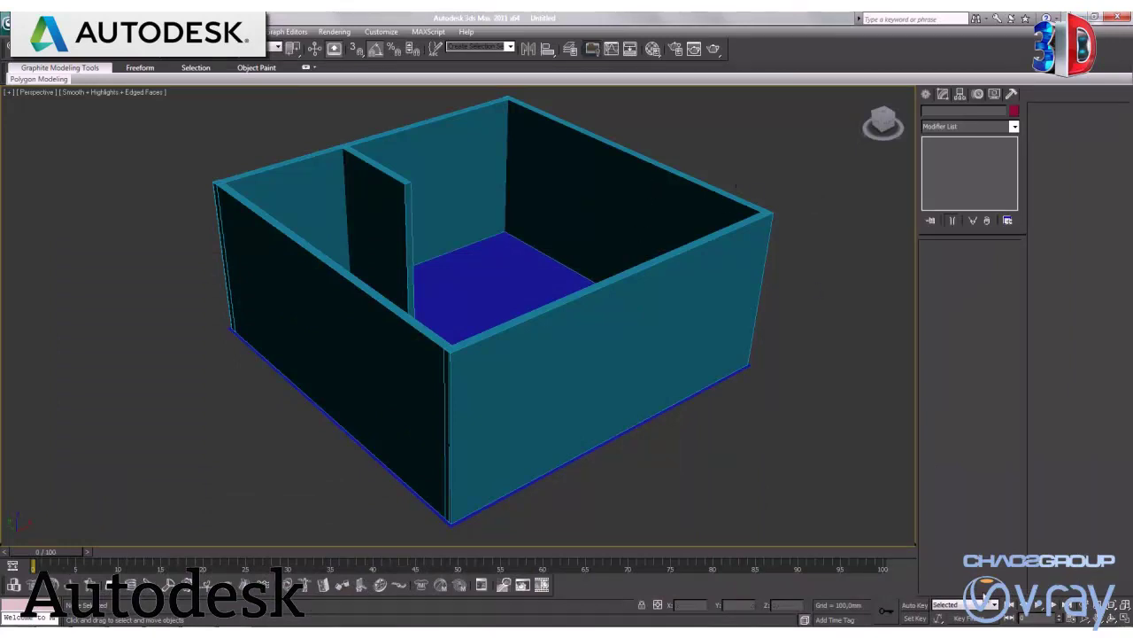
key(alt+w)
click(280, 181)
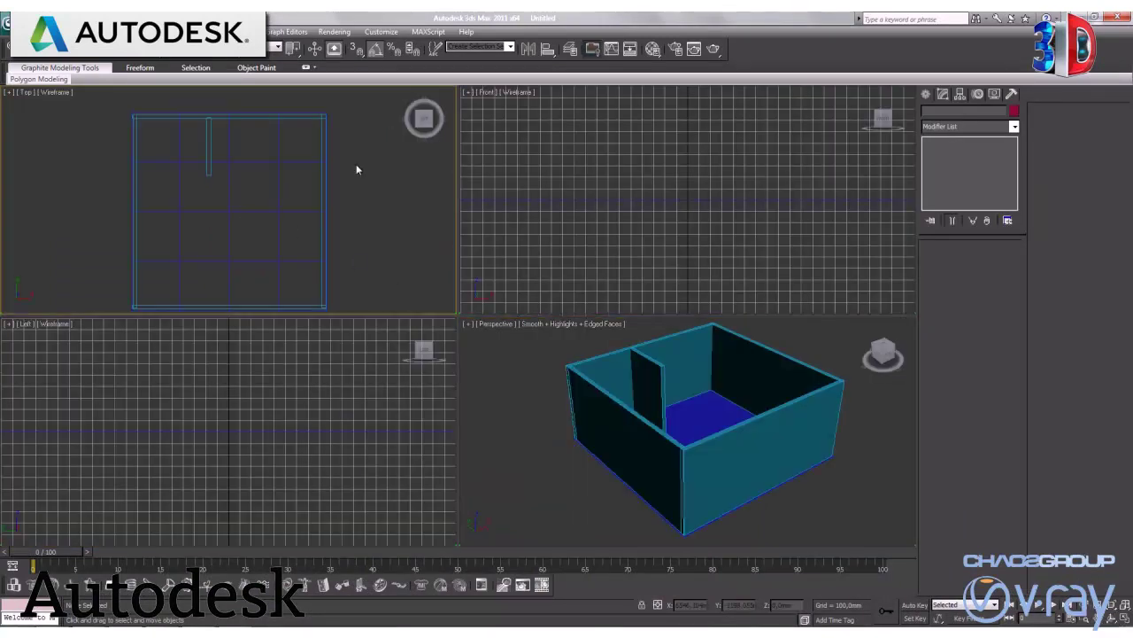
click(1122, 616)
click(926, 93)
Draw a box near the top-right corner with 2000 mm length and width.
click(944, 167)
drag(577, 164, 620, 213)
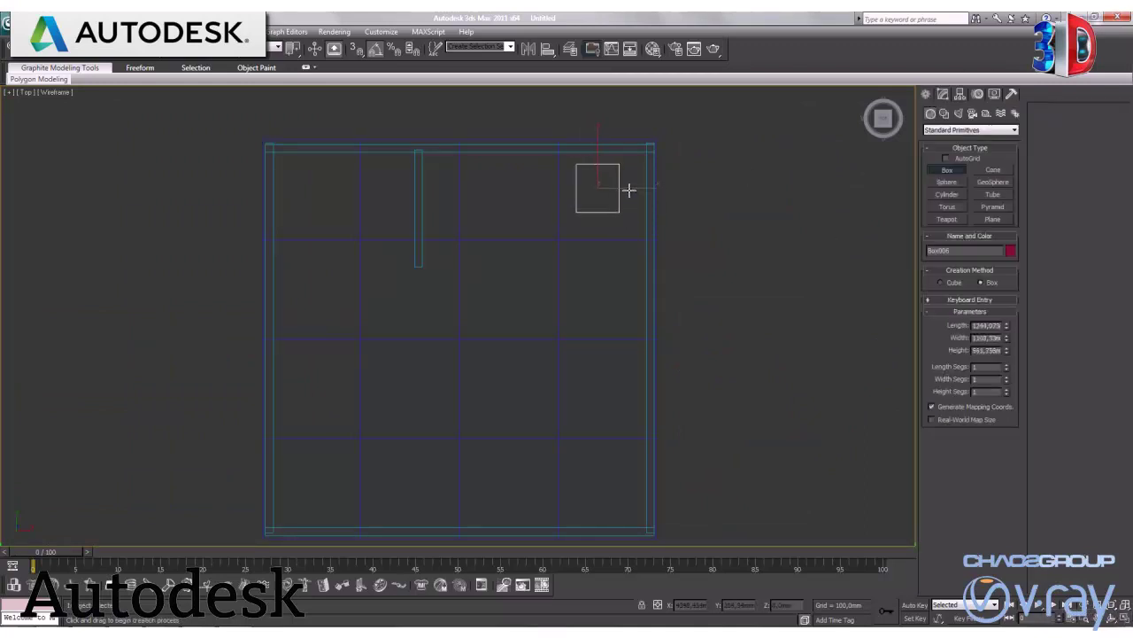
click(628, 189)
double_click(988, 325)
click(979, 327)
double_click(980, 327)
click(977, 327)
double_click(977, 326)
text(2000)
key(Return)
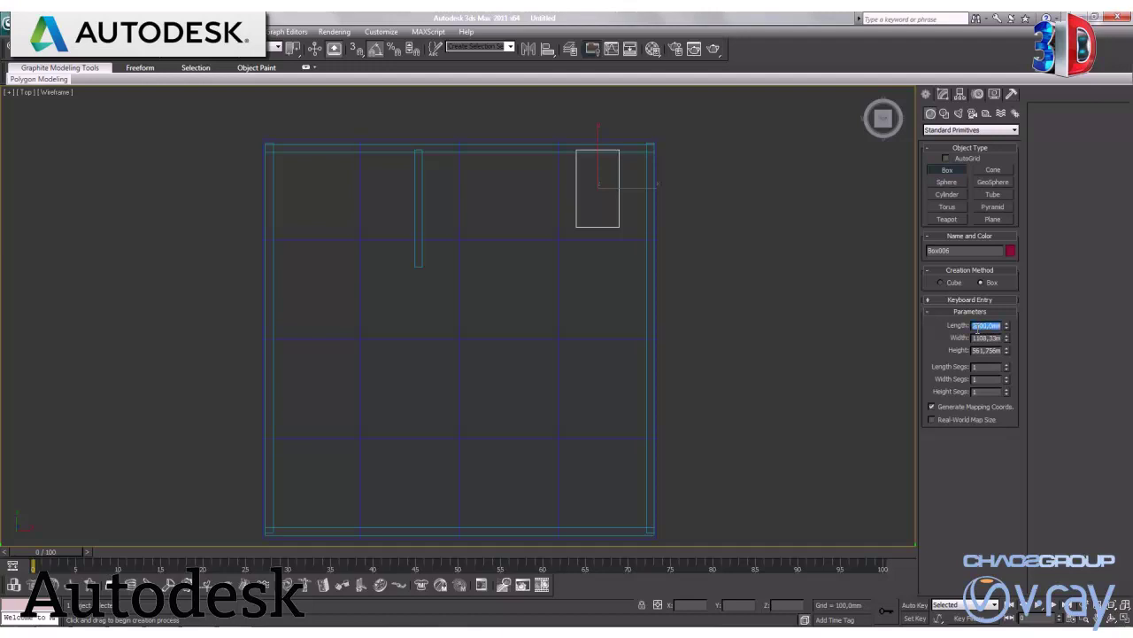
key(Tab)
text(200)
key(Return)
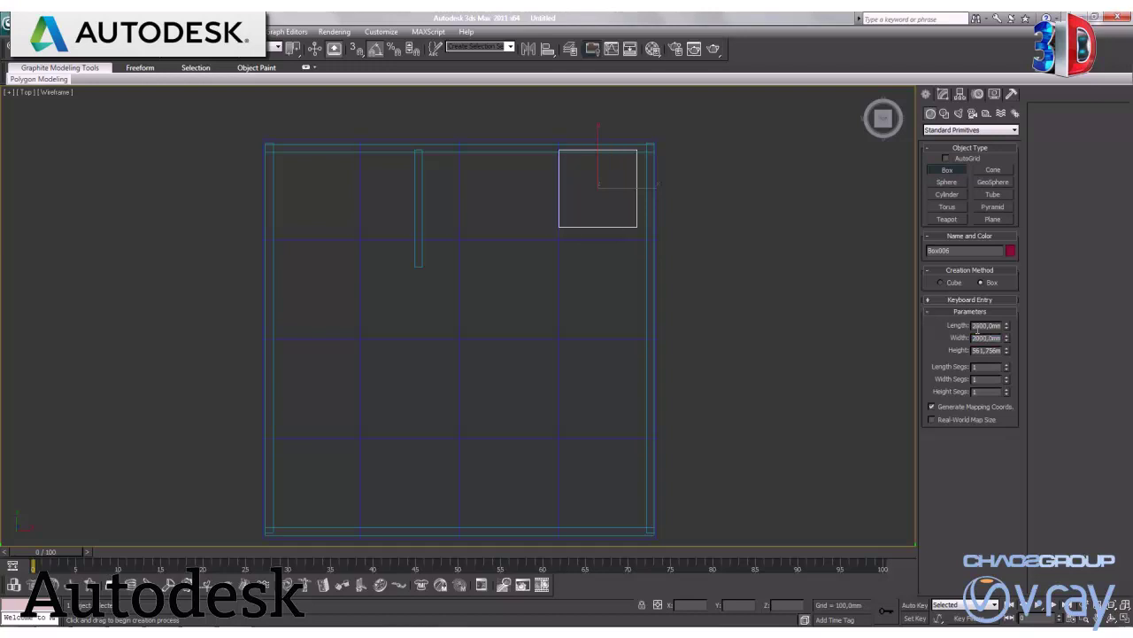
Make the tub box 500 mm high and 5000 mm long, placed against the top wall.
right_click(647, 202)
mouse_move(640, 189)
mouse_down()
mouse_move(651, 190)
mouse_move(608, 165)
mouse_move(608, 221)
mouse_up()
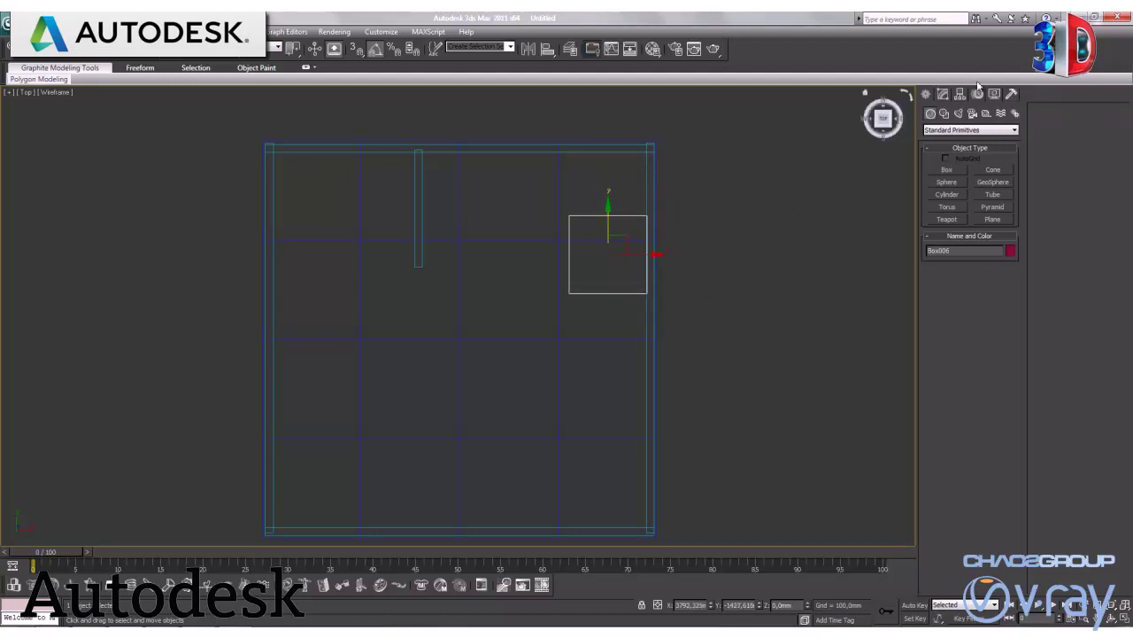
click(943, 94)
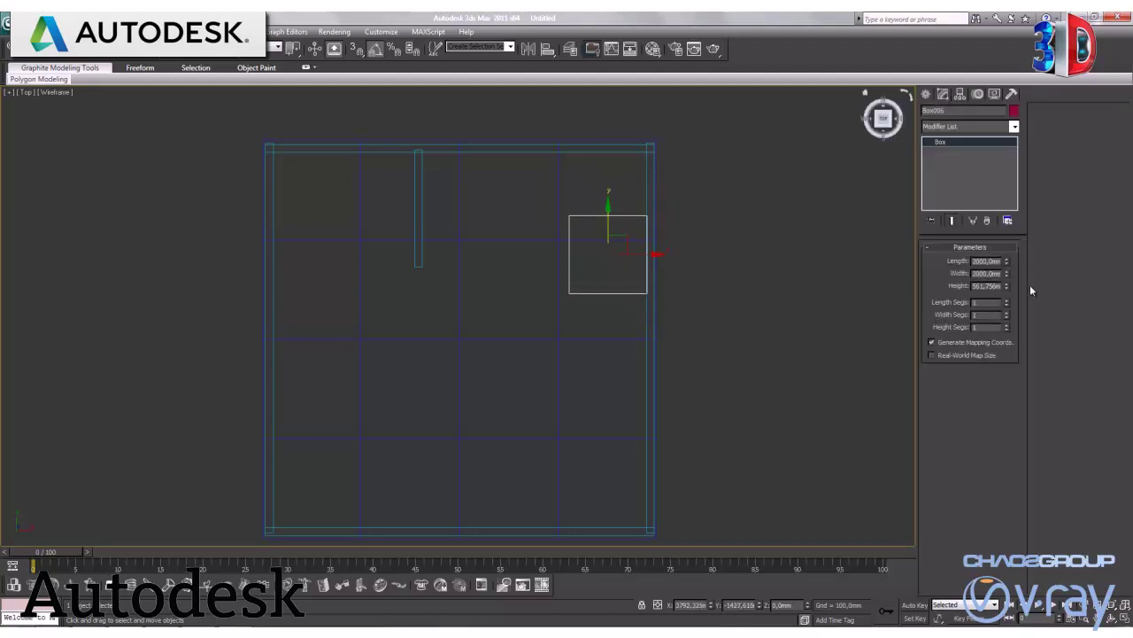
double_click(983, 286)
text(500,0mm)
key(Return)
double_click(982, 261)
text(5)
key(Return)
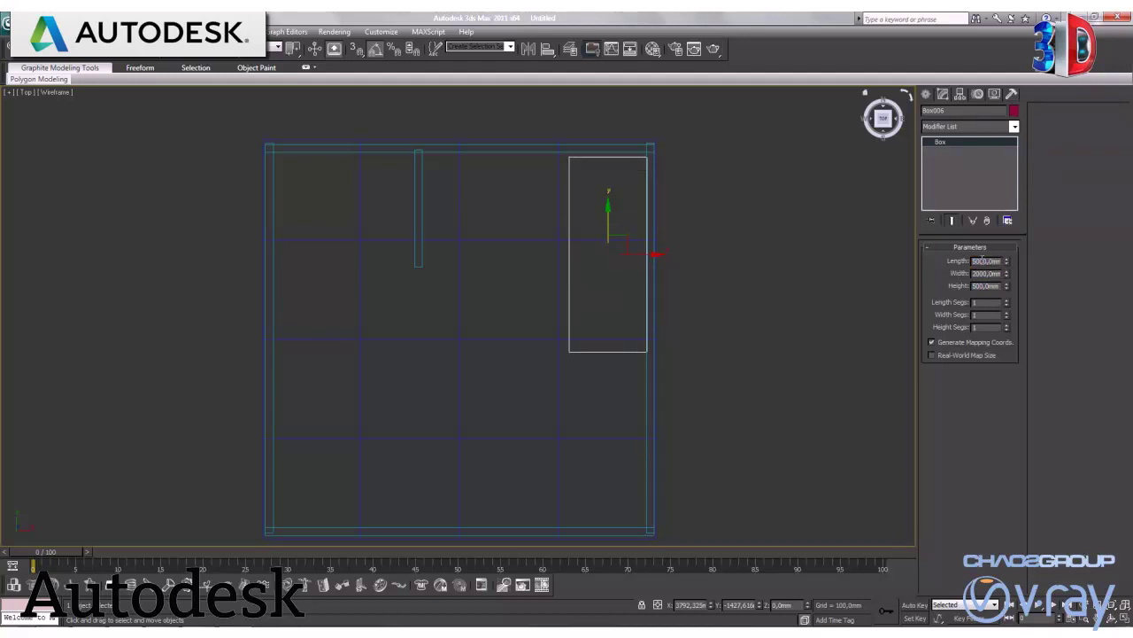
drag(608, 217, 609, 210)
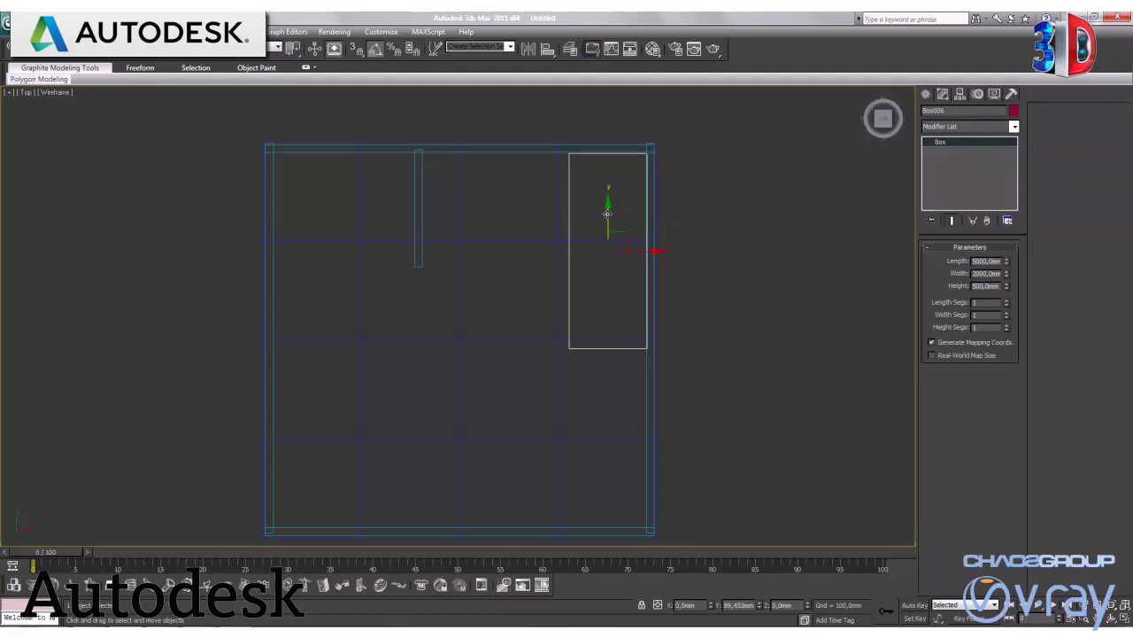
key(alt+w)
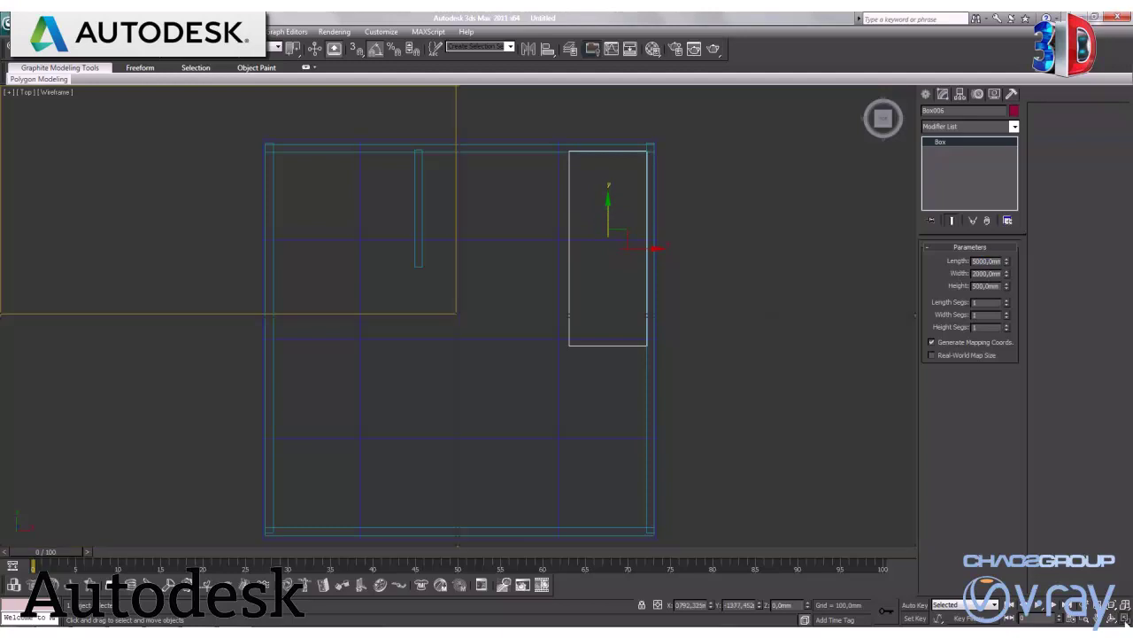
Hide the grid in the Left and Front viewports.
right_click(712, 242)
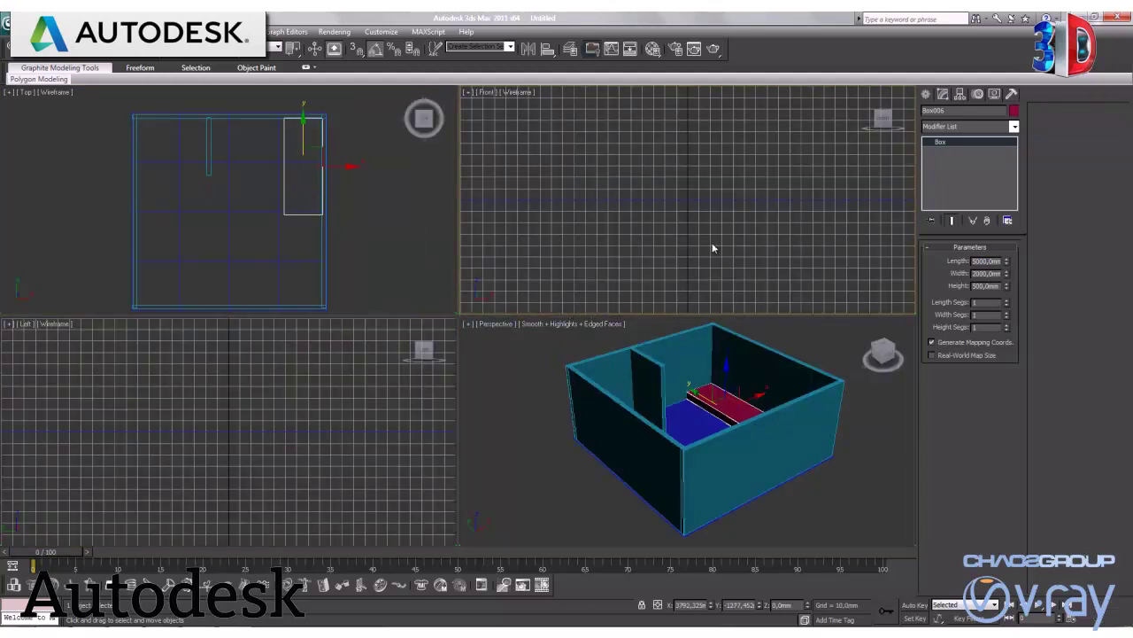
key(g)
right_click(392, 376)
key(g)
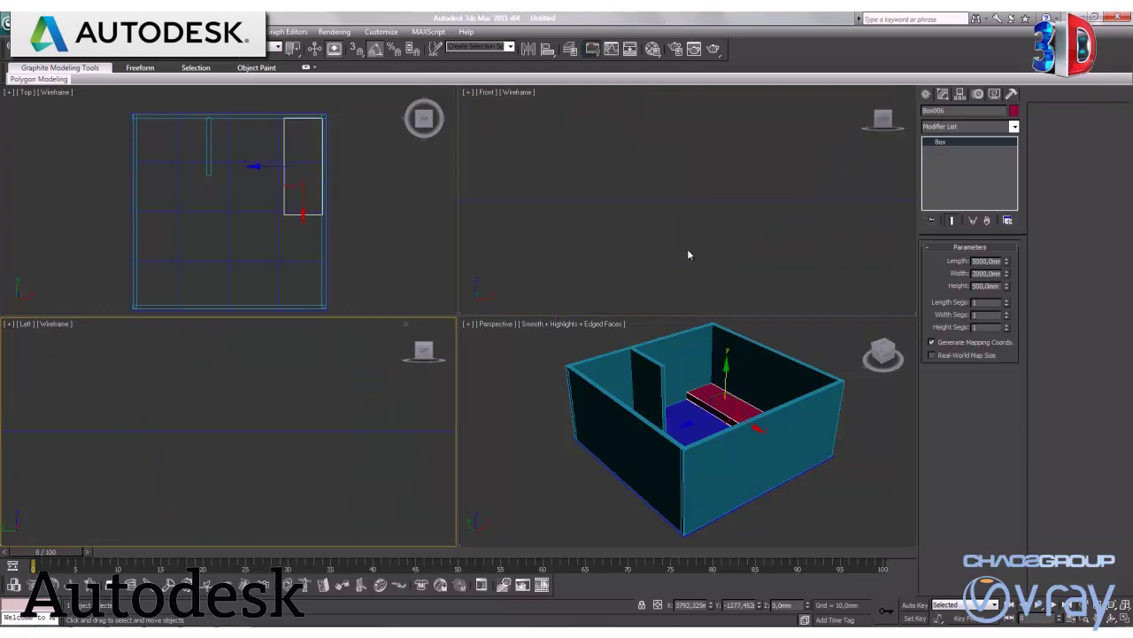
Maximize the Front viewport, frame the geometry and select the red box.
click(687, 250)
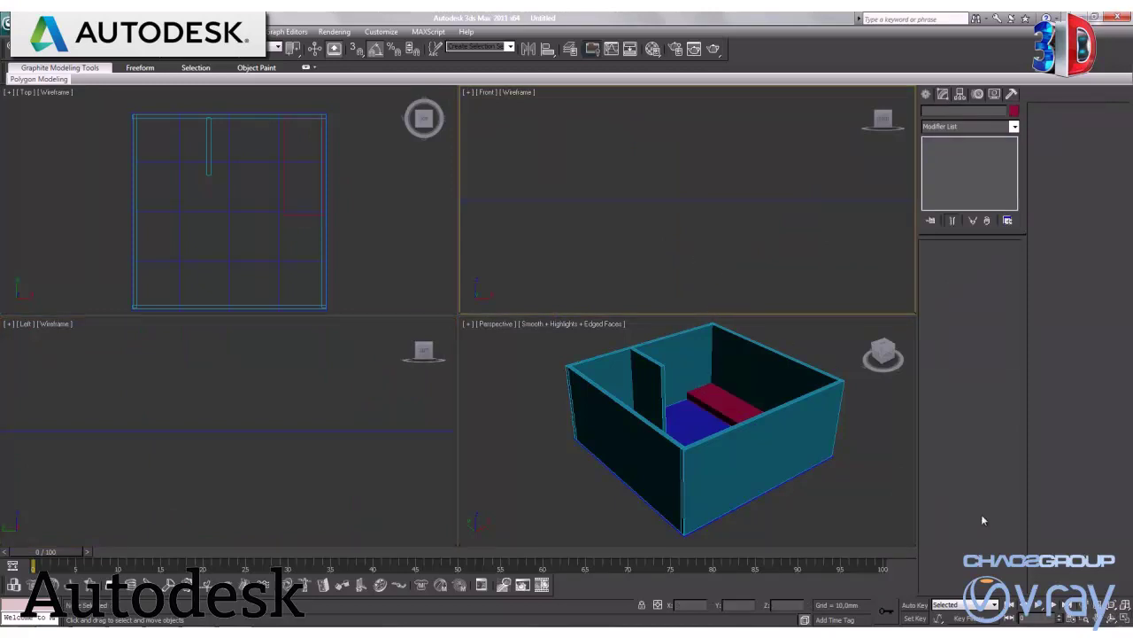
key(alt+w)
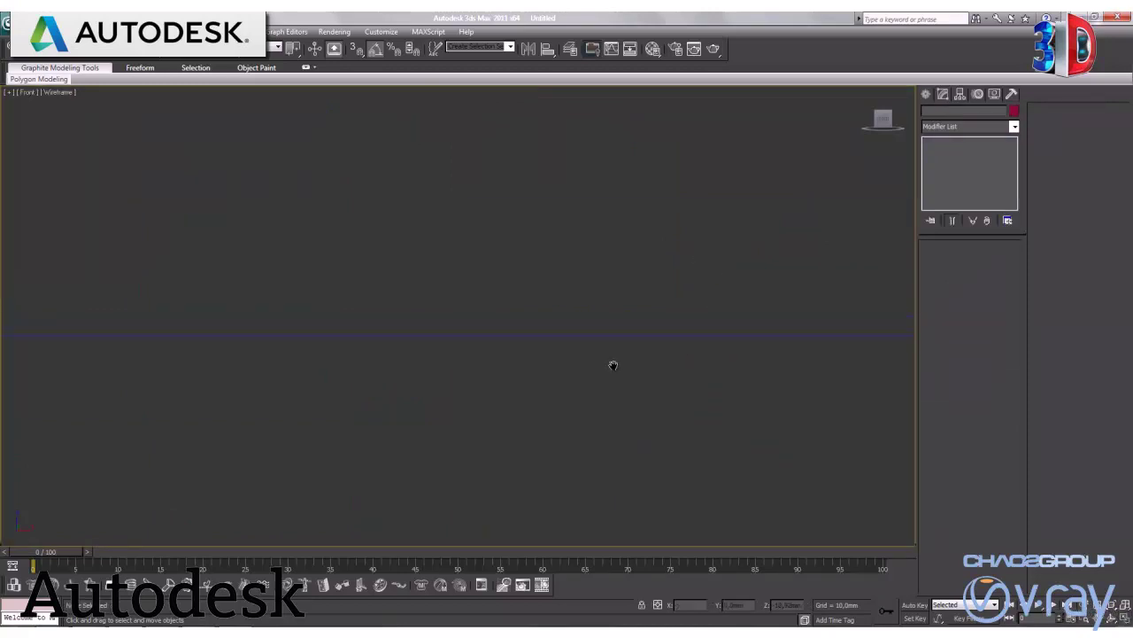
key(z)
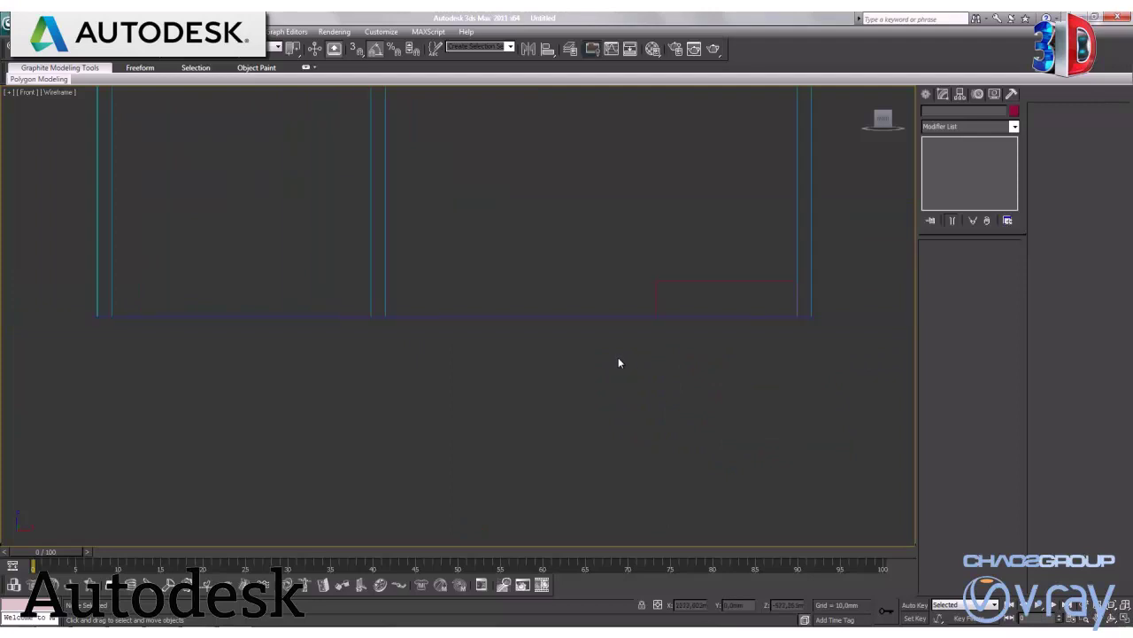
scroll(587, 357, up, 3)
middle_drag(731, 349, 620, 428)
click(610, 384)
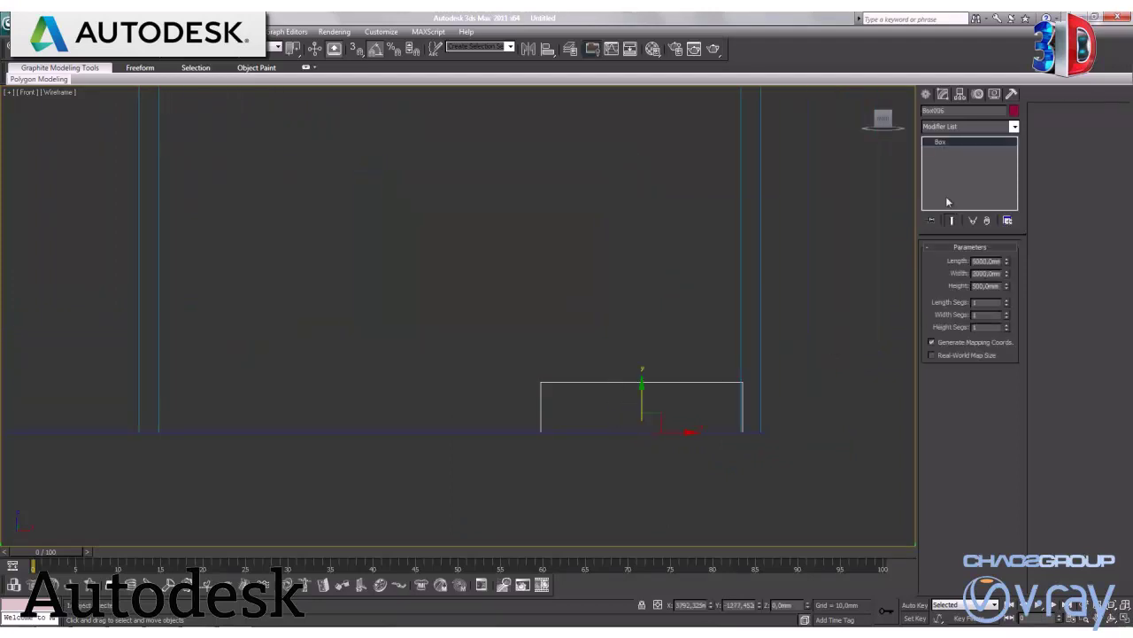
Set the red box's Height to 1200mm and restore the four-viewport layout.
double_click(986, 285)
text(2000)
key(Return)
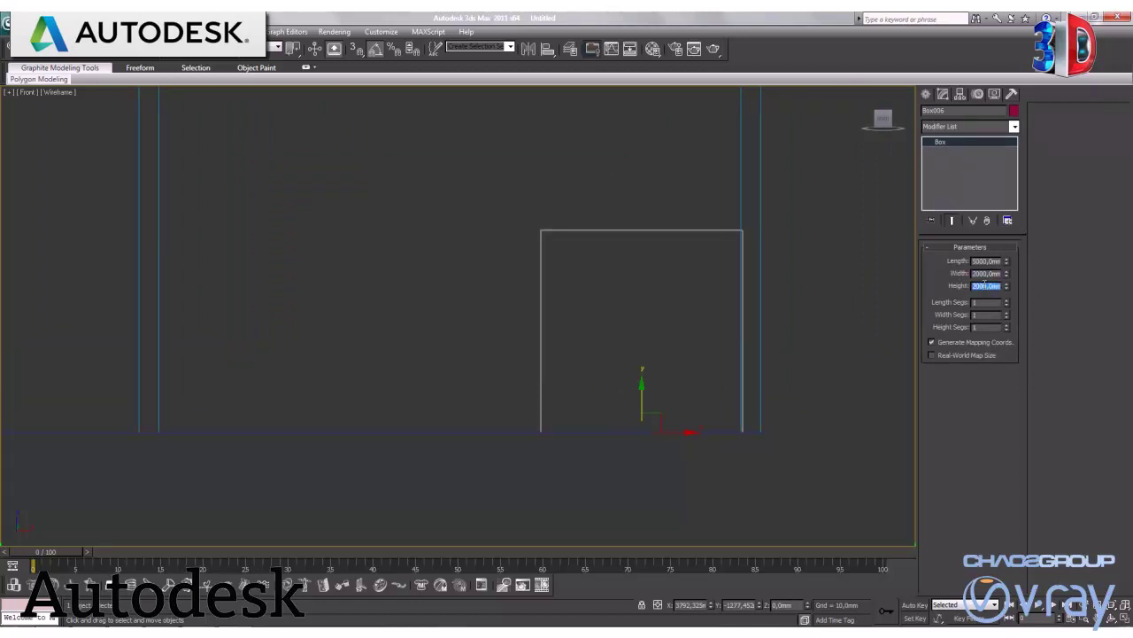
text(1)
key(Return)
text(1500)
key(Return)
text(1200)
key(Return)
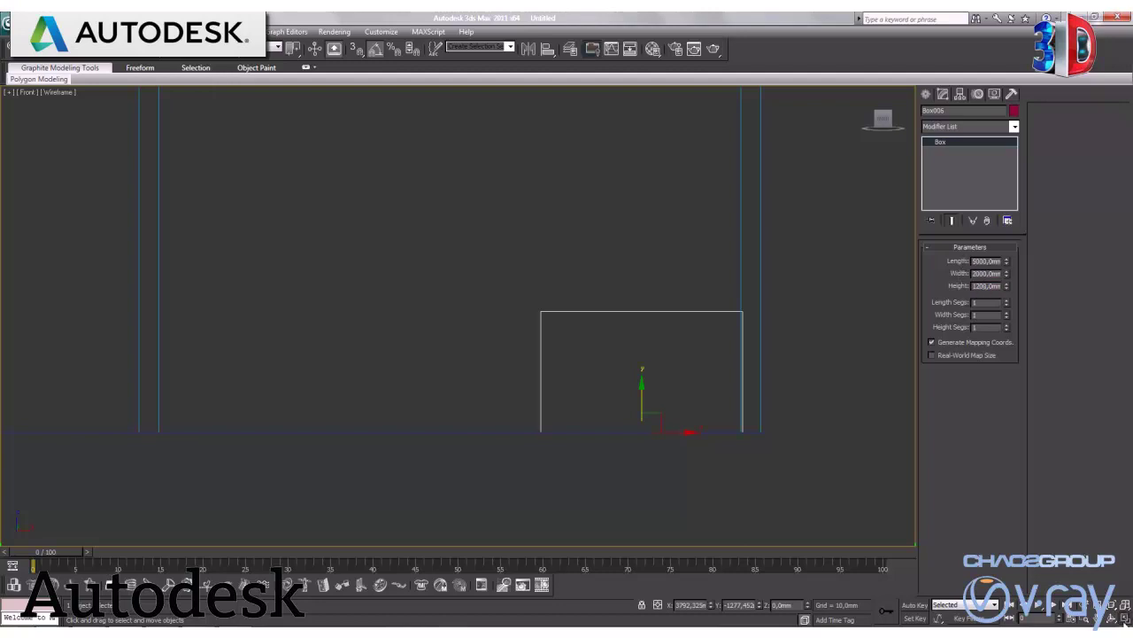
click(1122, 617)
Zoom in on the red box and set its Width to 2000mm and Length to 6000mm.
scroll(789, 438, up, 3)
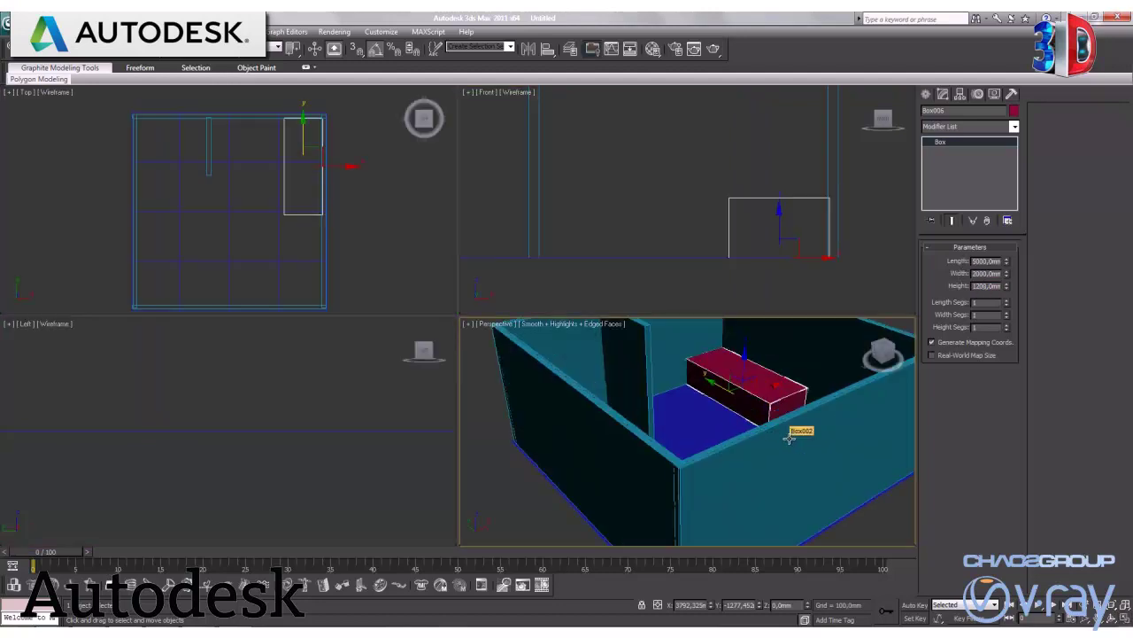
middle_drag(797, 430, 736, 449)
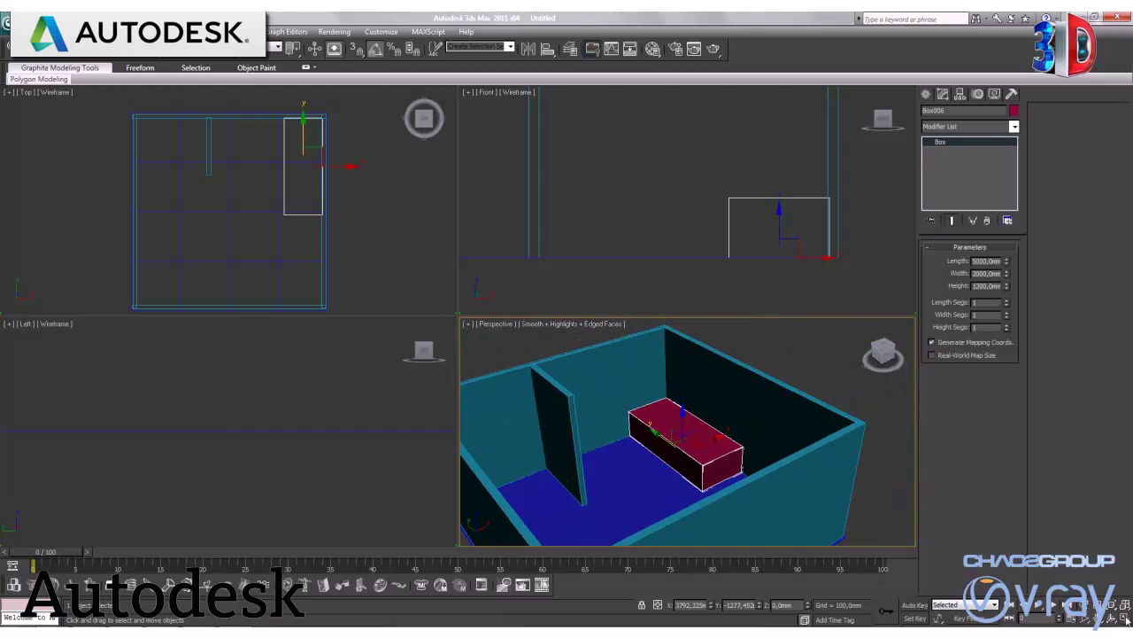
click(1123, 617)
click(1082, 605)
mouse_move(387, 428)
mouse_down()
mouse_move(386, 410)
mouse_move(417, 410)
mouse_up()
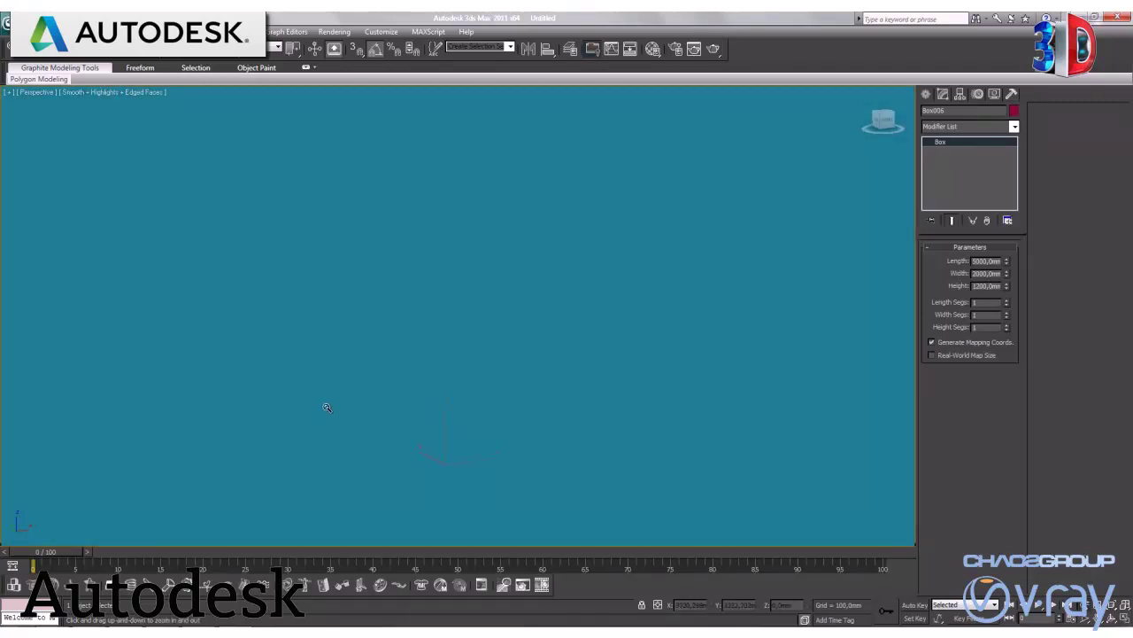
mouse_move(328, 403)
mouse_down()
mouse_move(295, 395)
mouse_move(504, 349)
mouse_move(492, 376)
mouse_move(470, 375)
mouse_move(484, 374)
mouse_up()
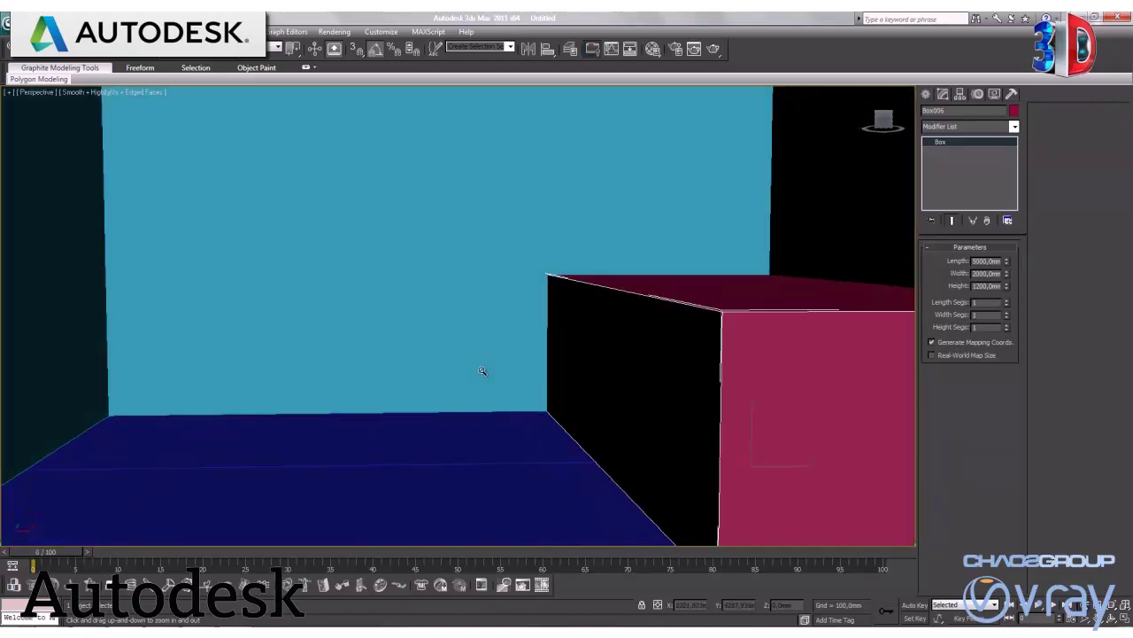
right_click(660, 365)
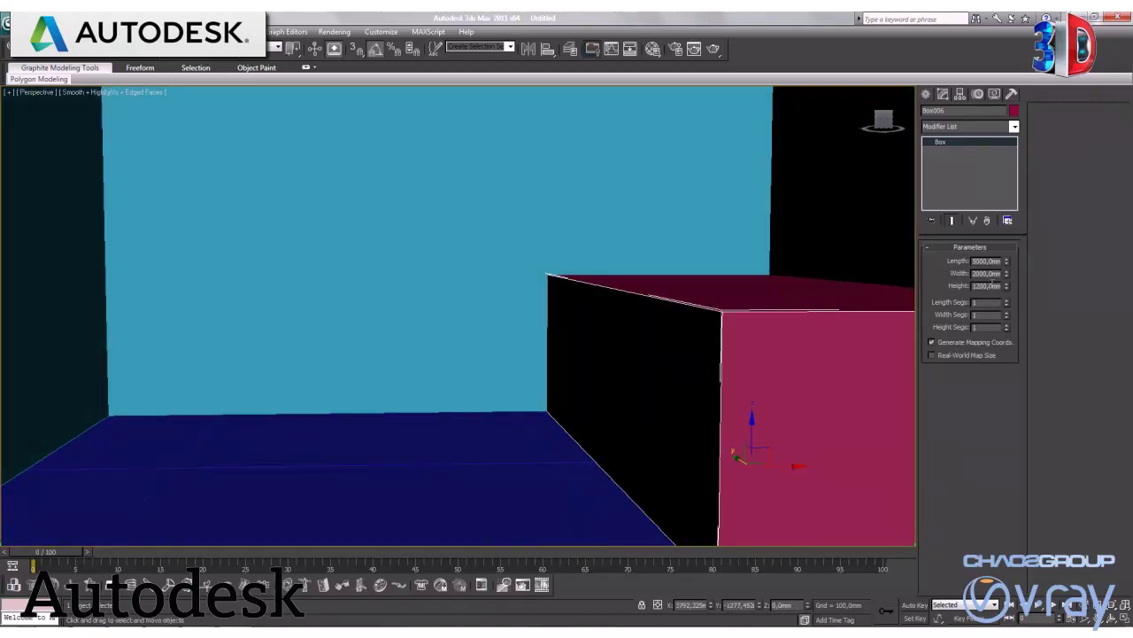
double_click(984, 274)
text(2000)
key(Return)
double_click(981, 262)
text(6000)
key(Return)
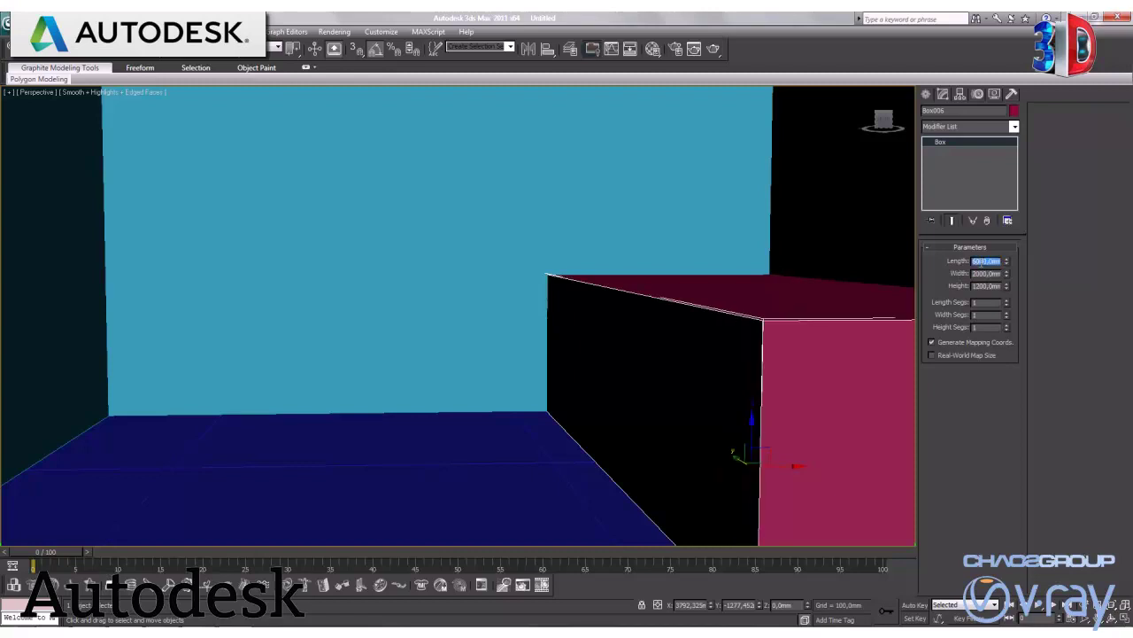
click(1010, 294)
Slide the box along the wall in the Top view and change its Length to 7000mm.
key(alt+w)
drag(304, 130, 302, 139)
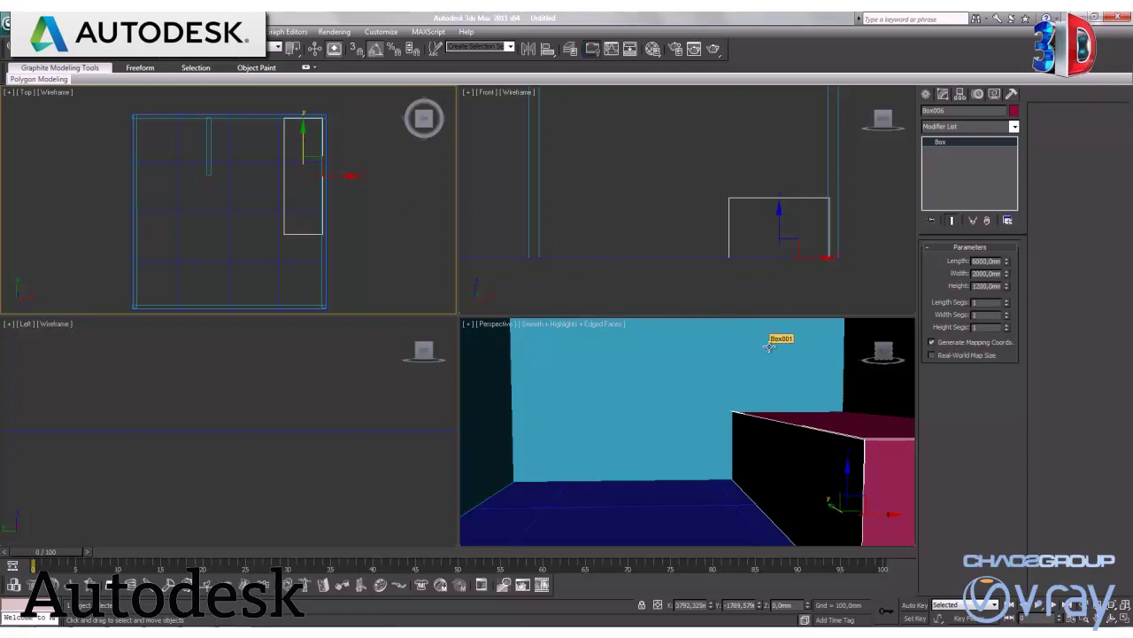
right_click(692, 460)
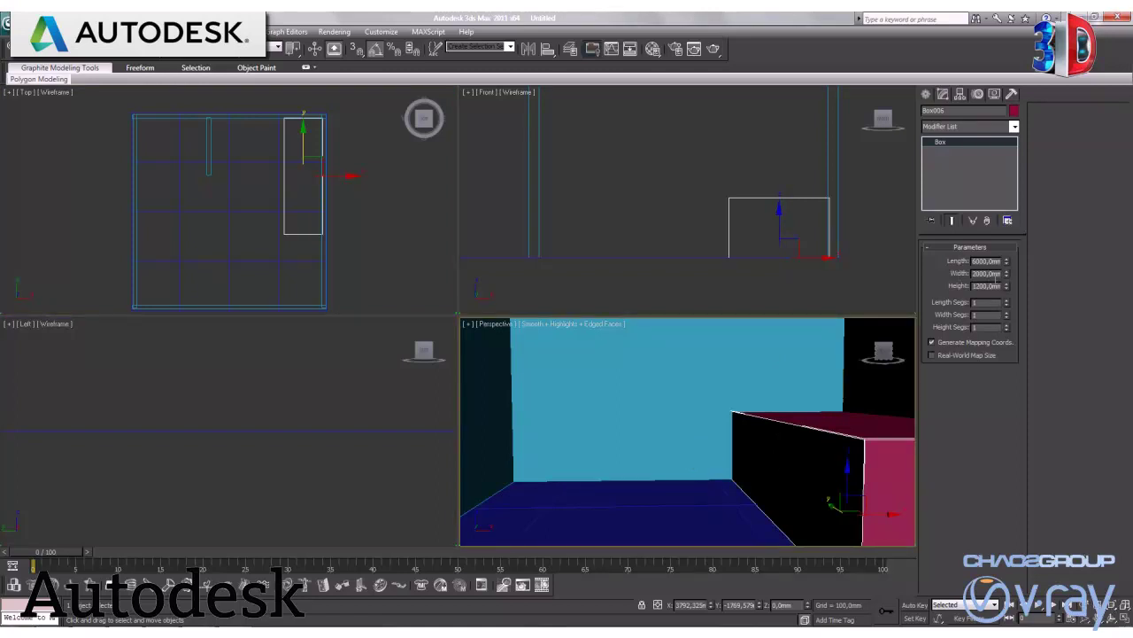
double_click(985, 262)
text(70)
text(0)
key(Return)
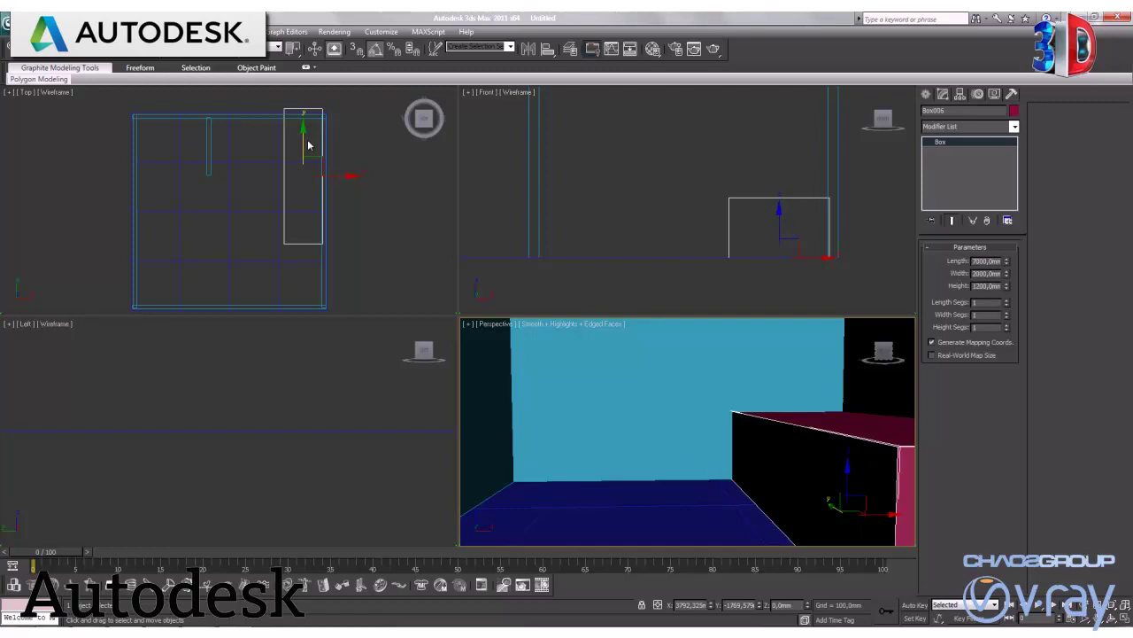
drag(303, 144, 303, 152)
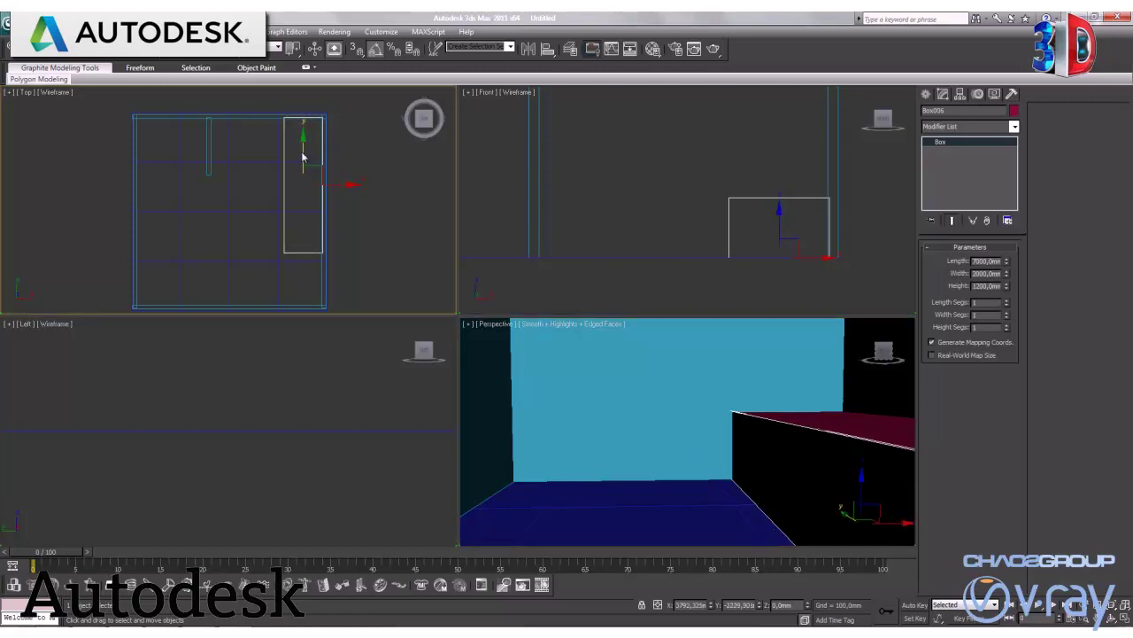
right_click(699, 413)
click(1121, 611)
scroll(604, 401, up, 4)
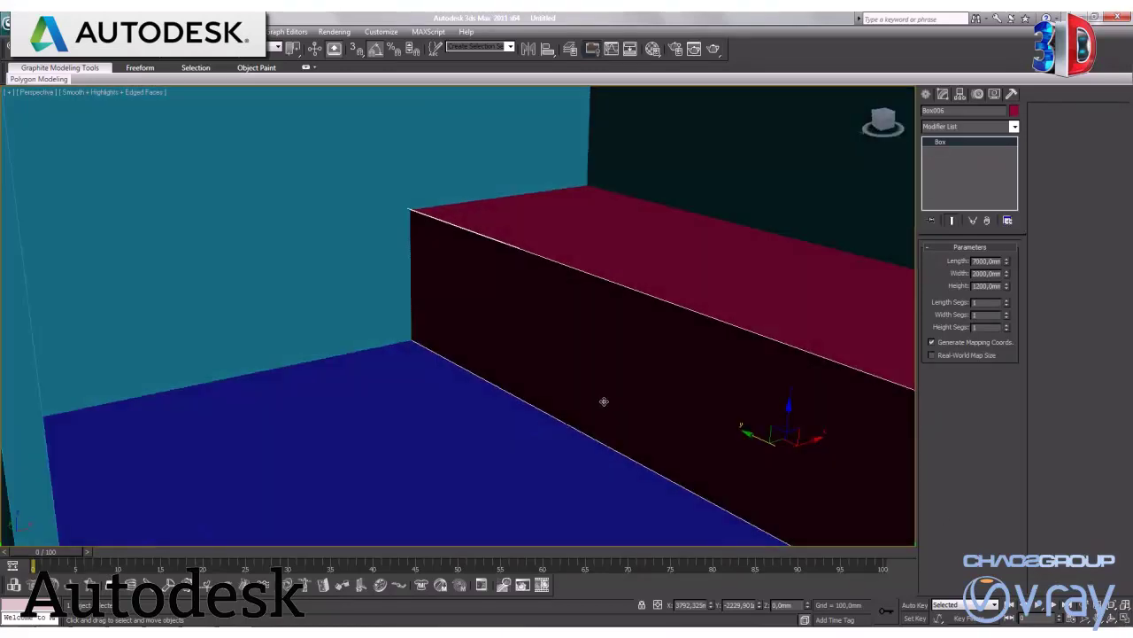
middle_drag(604, 401, 498, 387)
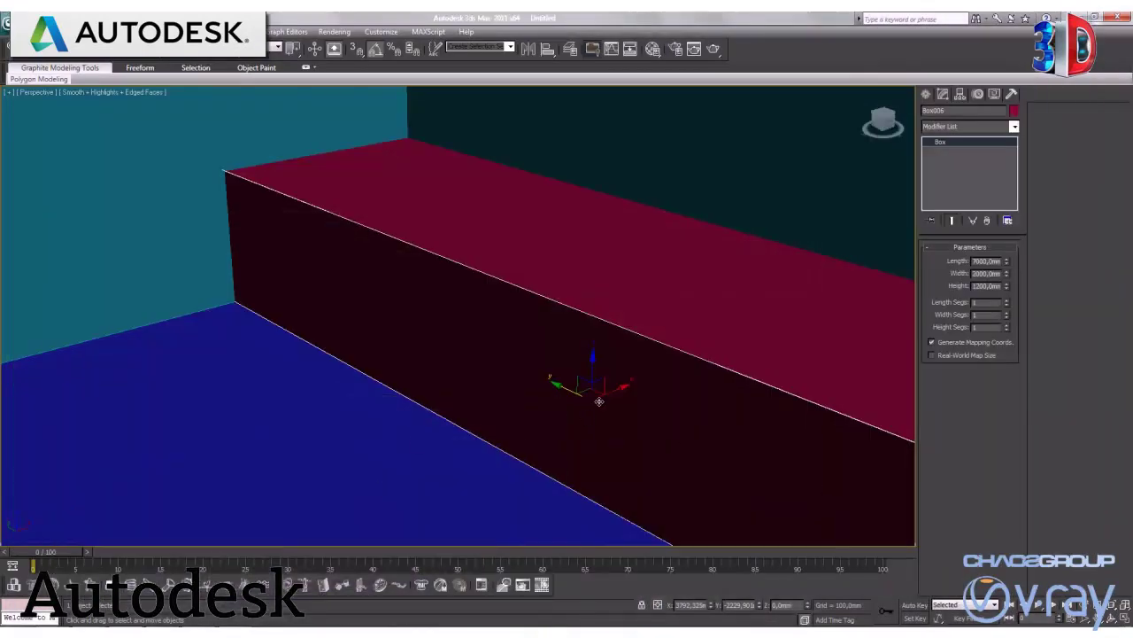
Convert the box to Editable Poly and connect its top edge ring with a slid edge loop.
right_click(599, 401)
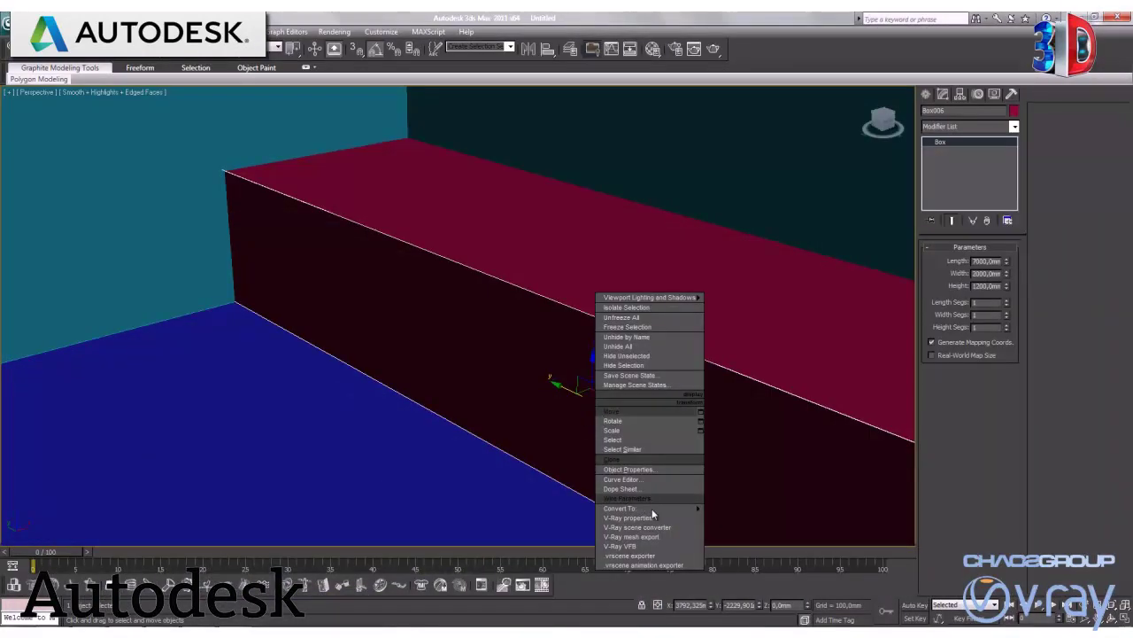
click(735, 518)
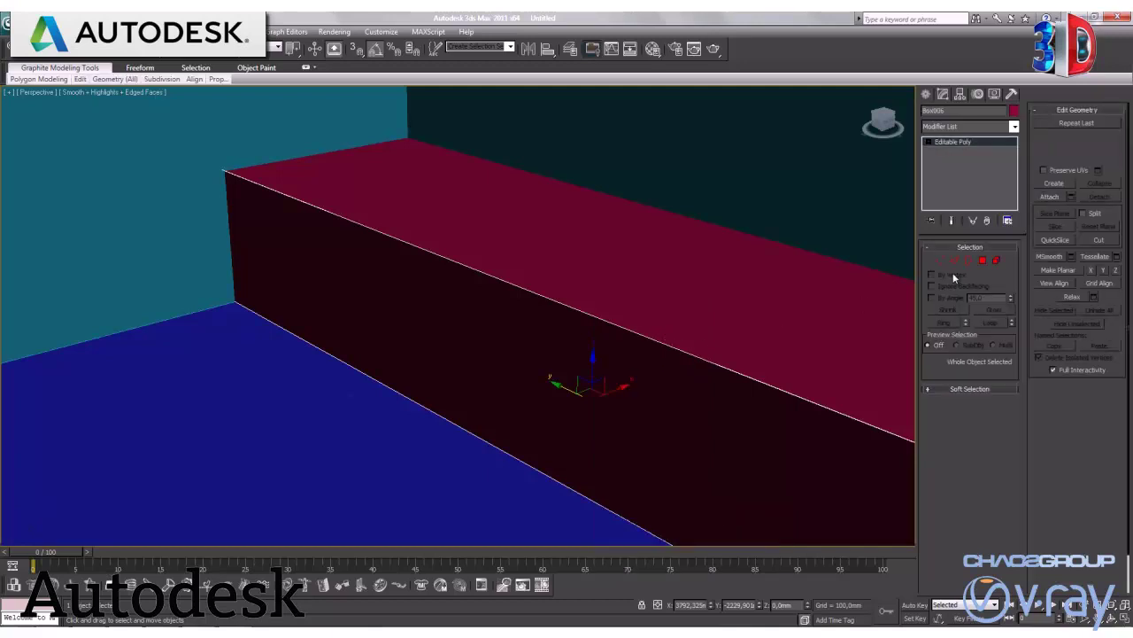
click(954, 259)
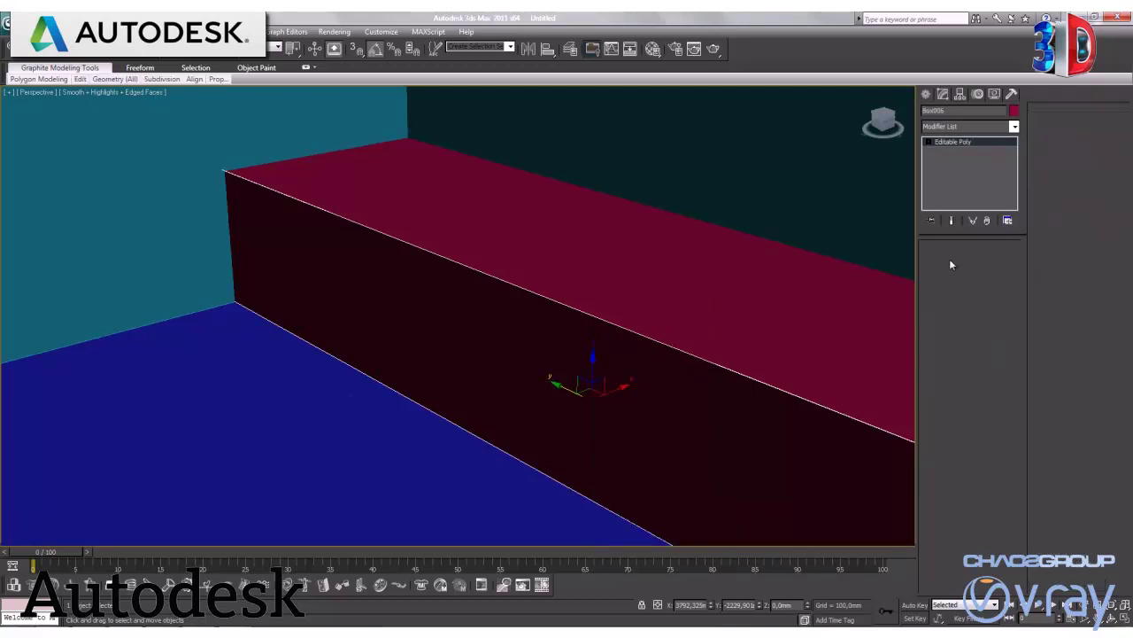
click(574, 310)
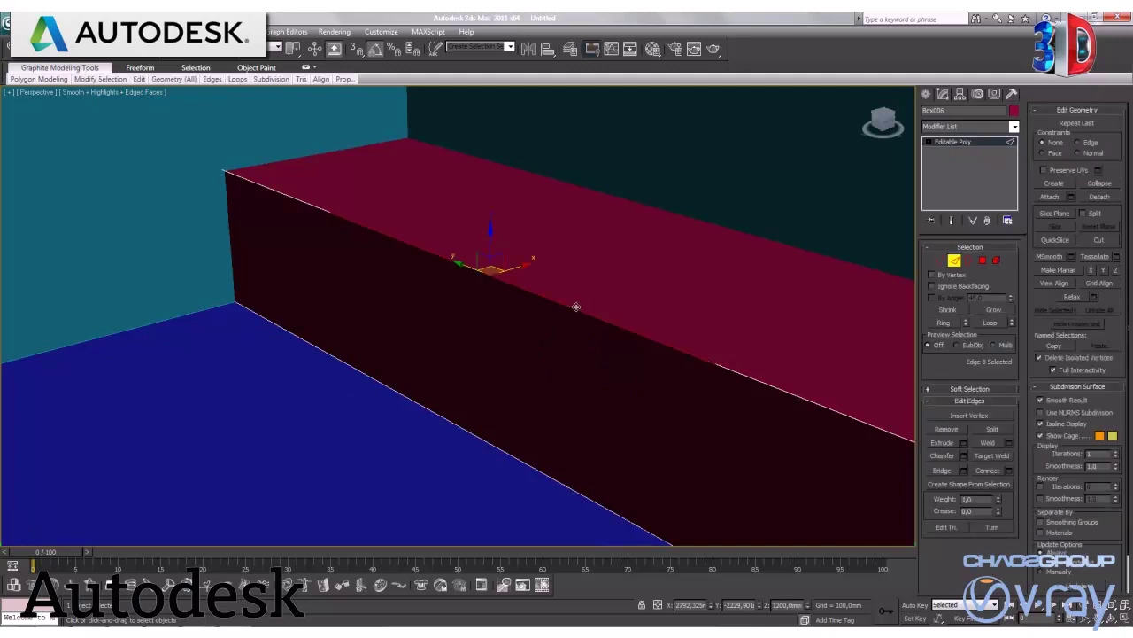
click(944, 322)
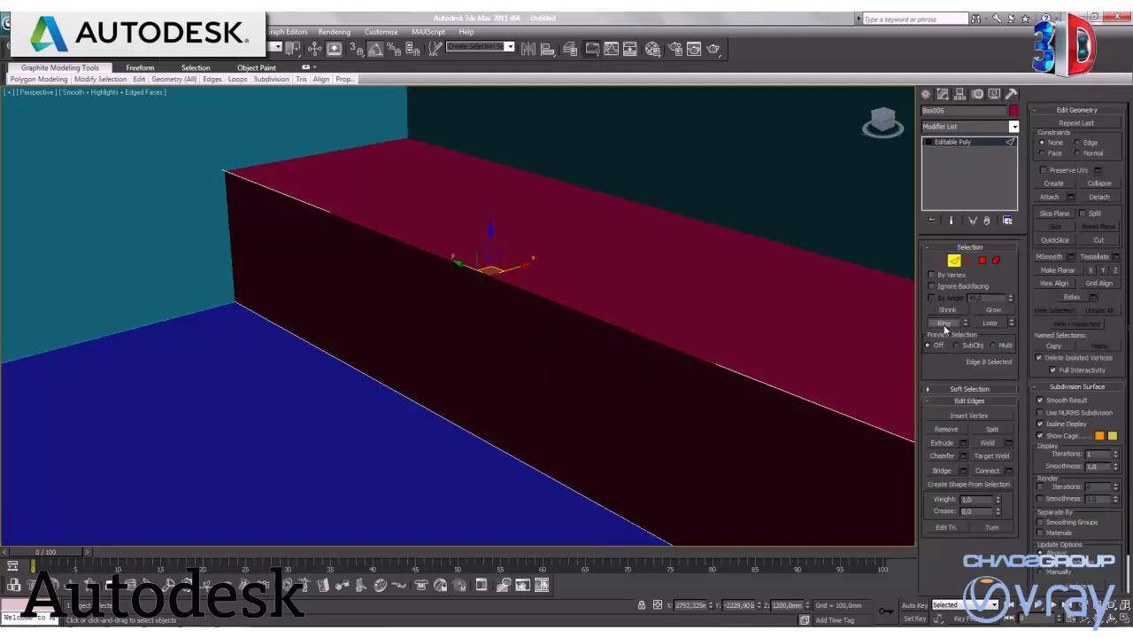
click(1007, 471)
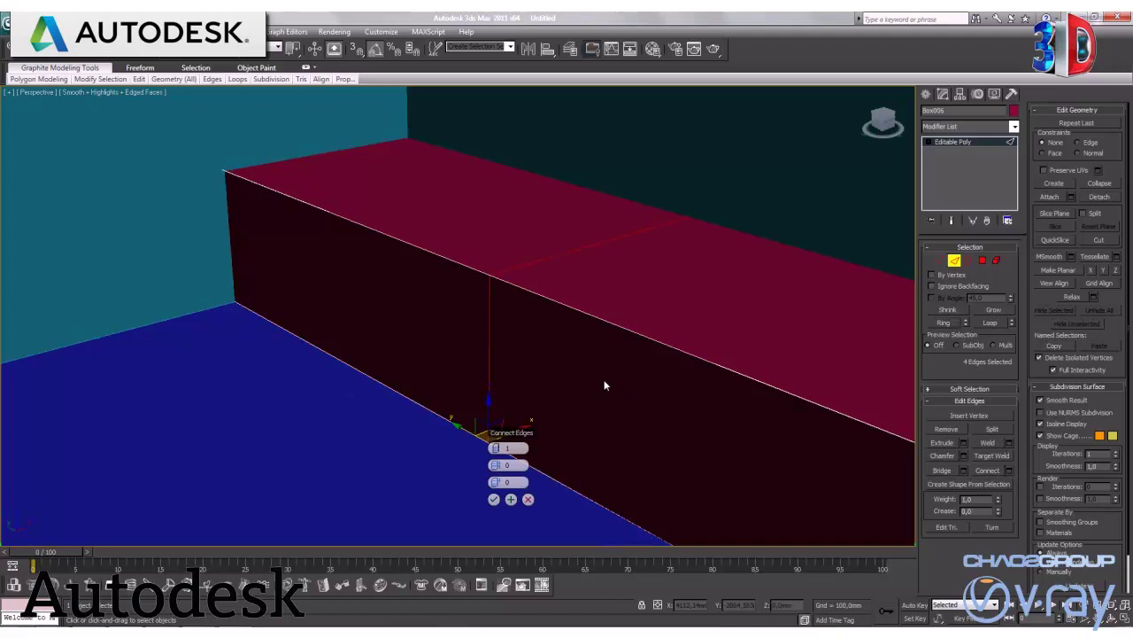
mouse_move(493, 484)
mouse_down()
mouse_move(432, 483)
mouse_move(529, 499)
mouse_move(520, 498)
mouse_up()
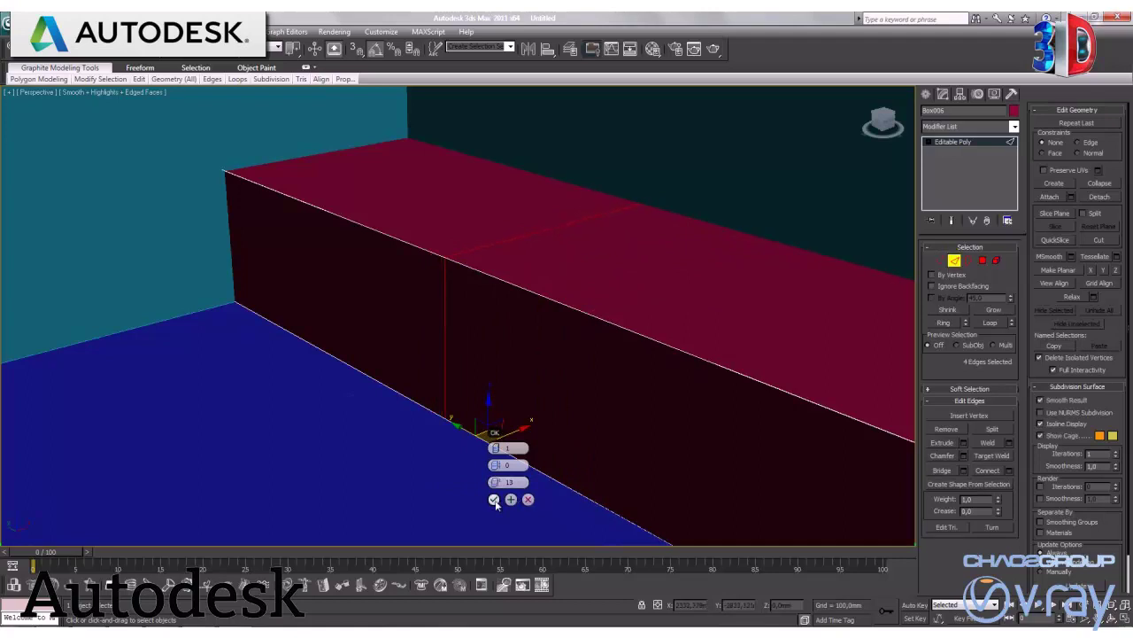
click(494, 499)
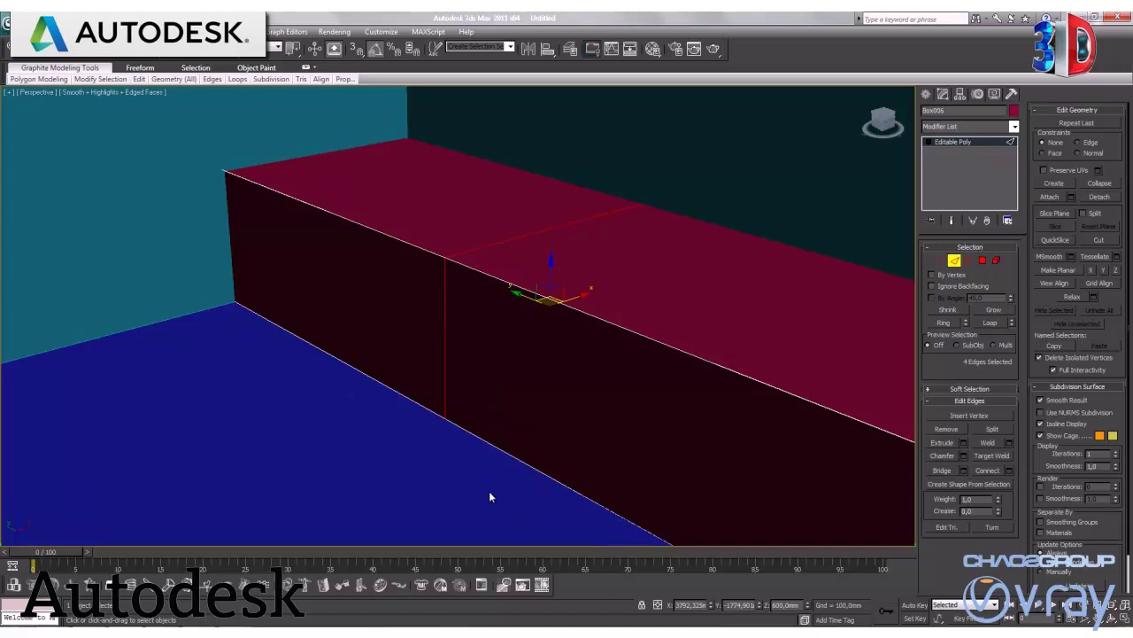
Select a bottom edge ring and preview a second connecting edge slid near the end (-95).
click(606, 511)
click(944, 322)
mouse_move(640, 359)
alt+middle_down()
mouse_move(673, 357)
mouse_move(485, 355)
alt+middle_up()
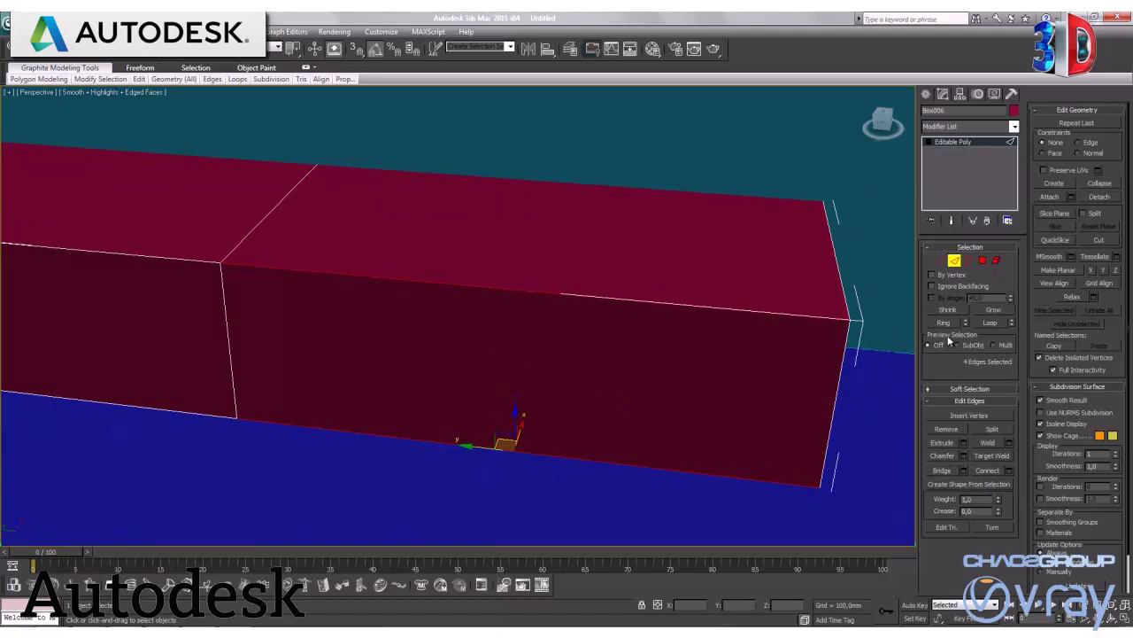
click(1009, 470)
drag(521, 495, 263, 462)
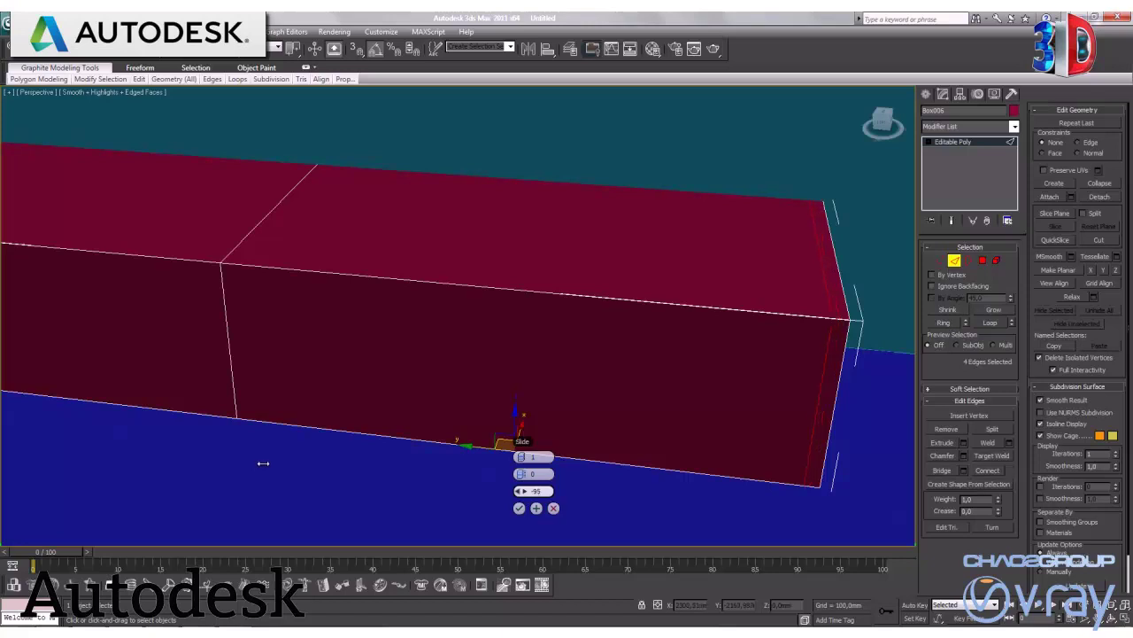
Commit the end loop and add another connecting loop across the bottom edge ring.
click(521, 509)
alt+click(376, 435)
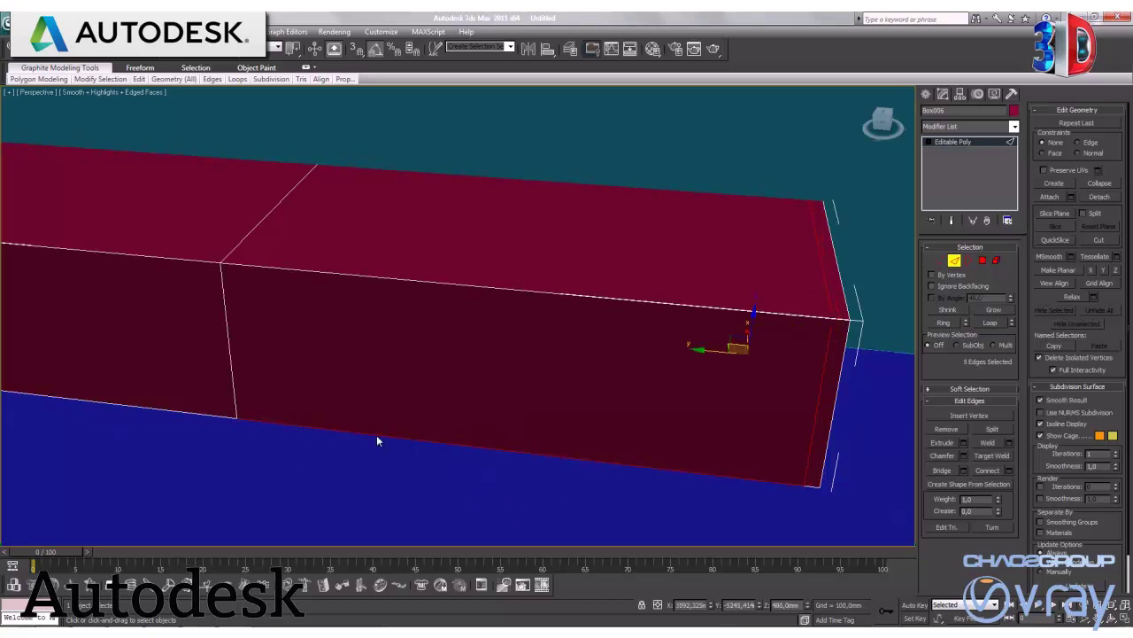
click(943, 322)
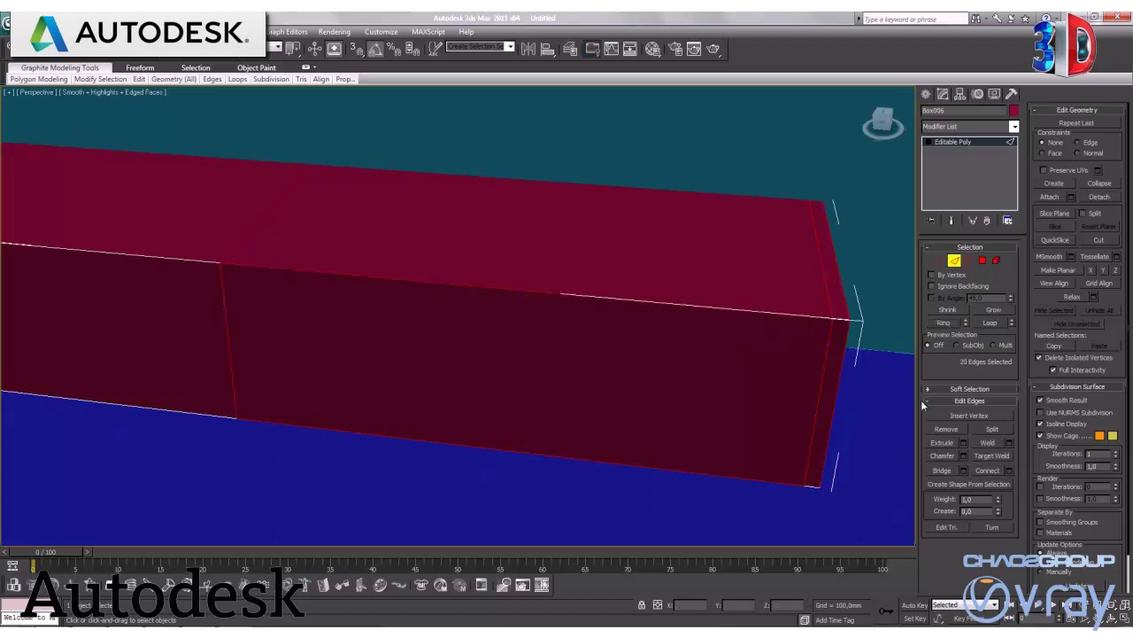
click(871, 384)
click(532, 454)
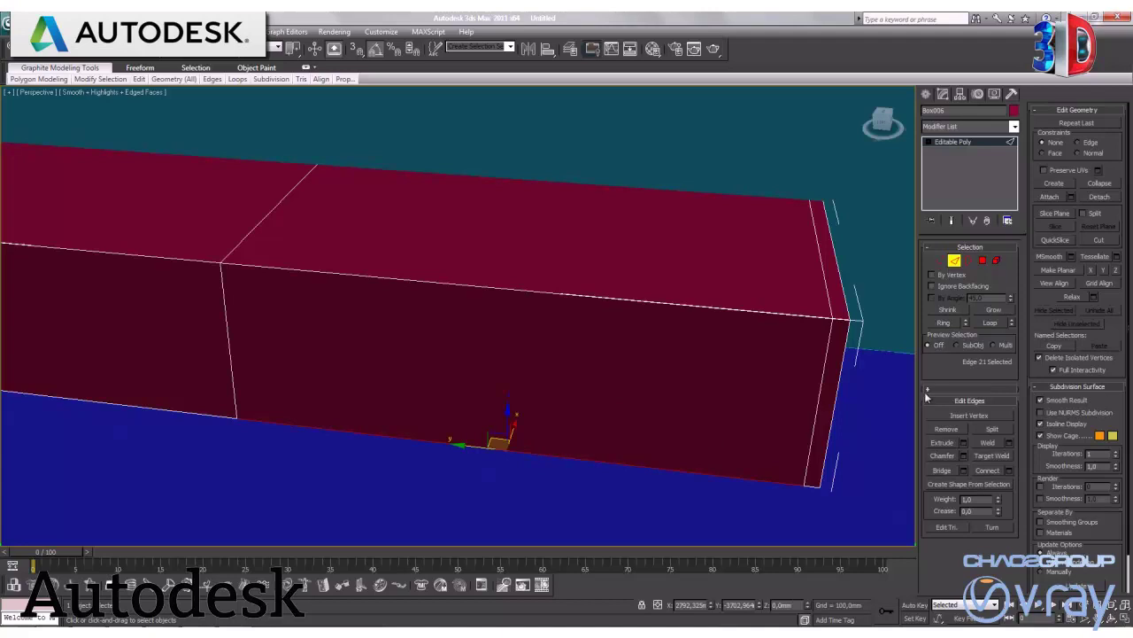
click(944, 323)
click(1009, 471)
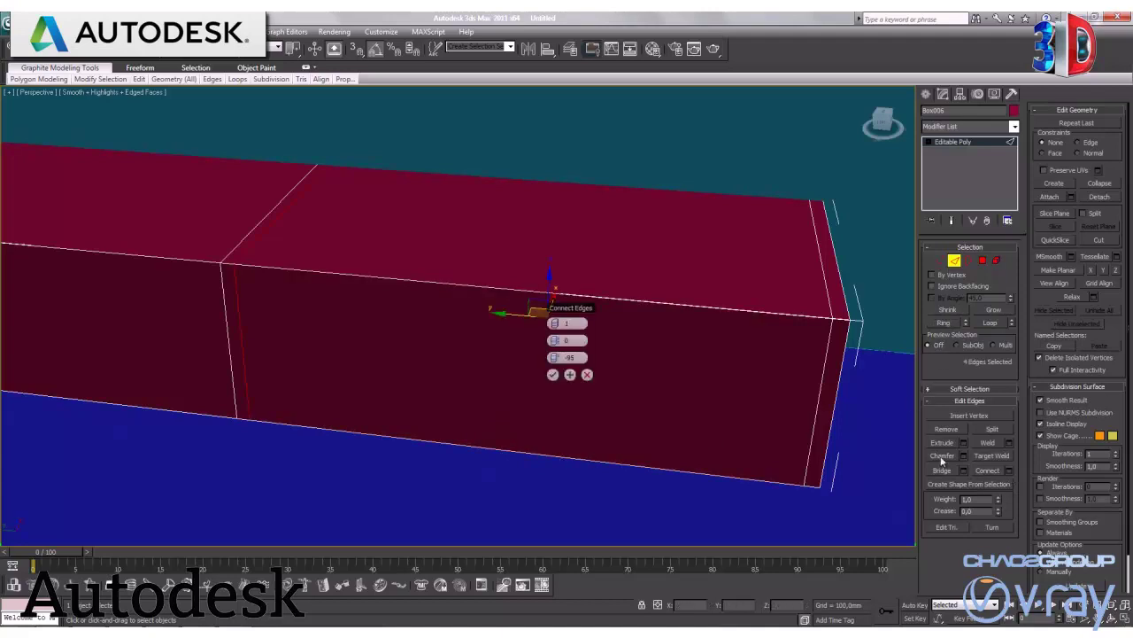
click(549, 375)
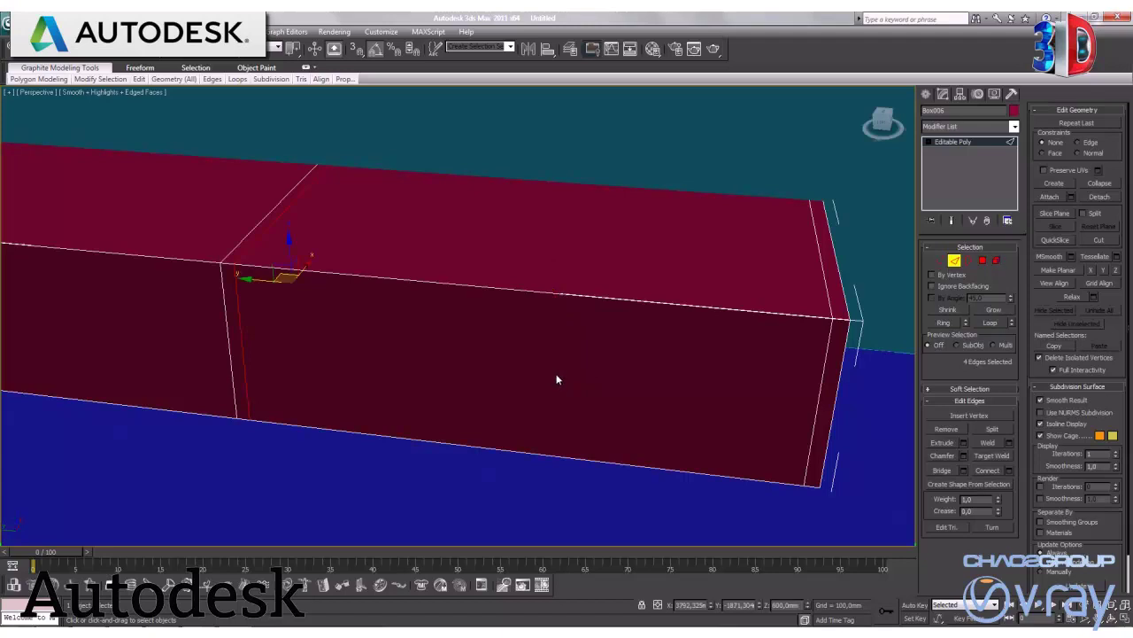
Add two connecting loops from the right-end edge ring, slid near the edge (about -77), then exit Edge mode.
click(842, 283)
click(944, 323)
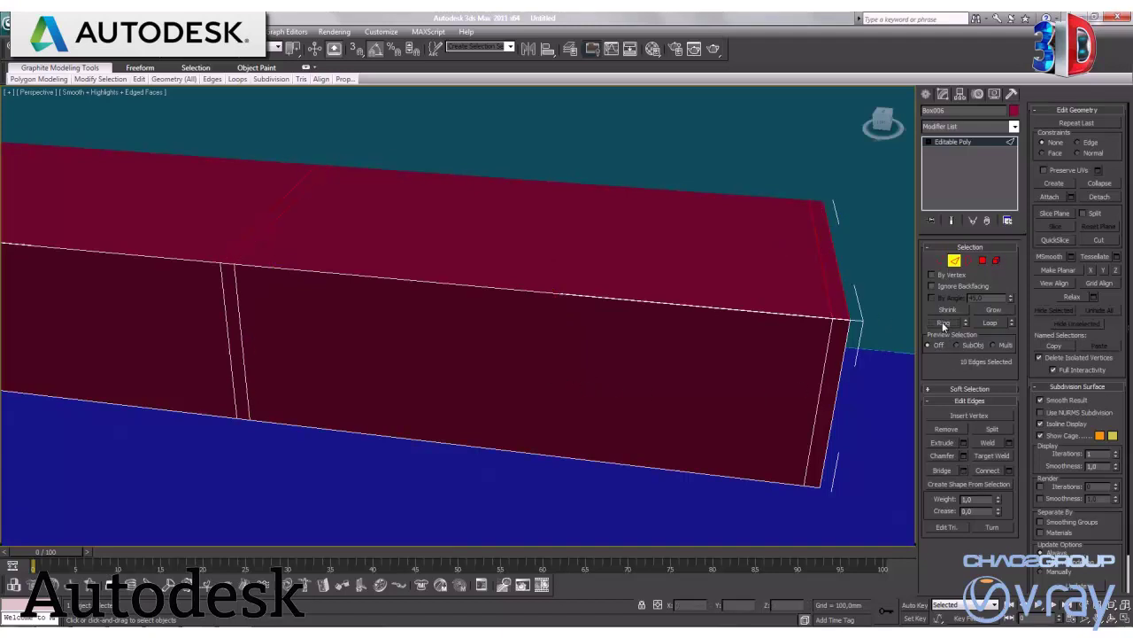
click(1009, 471)
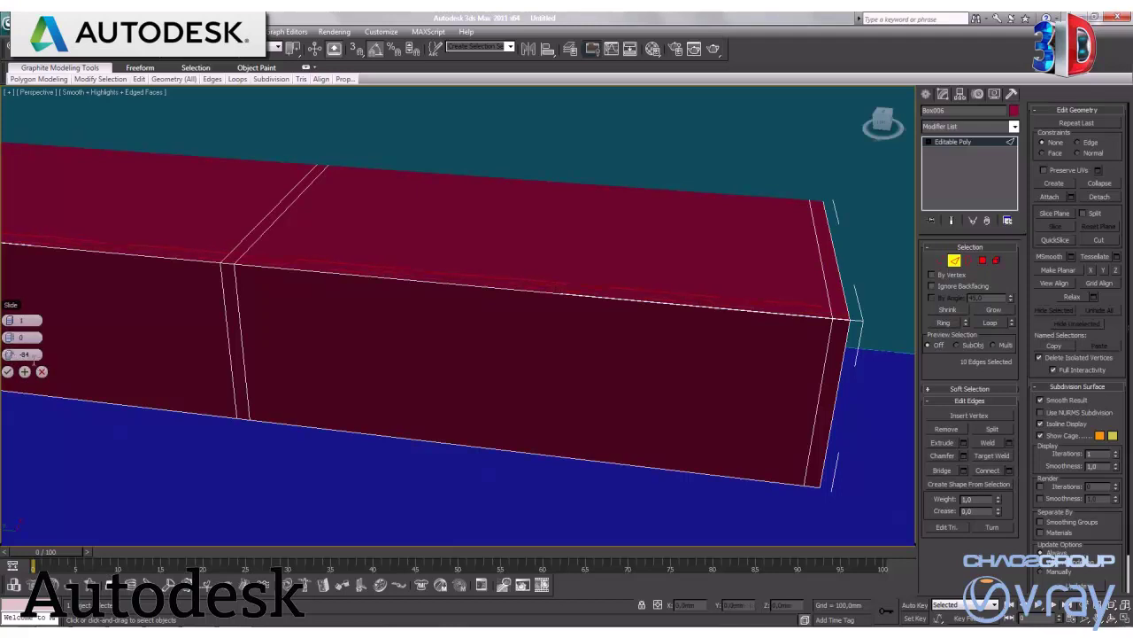
click(8, 372)
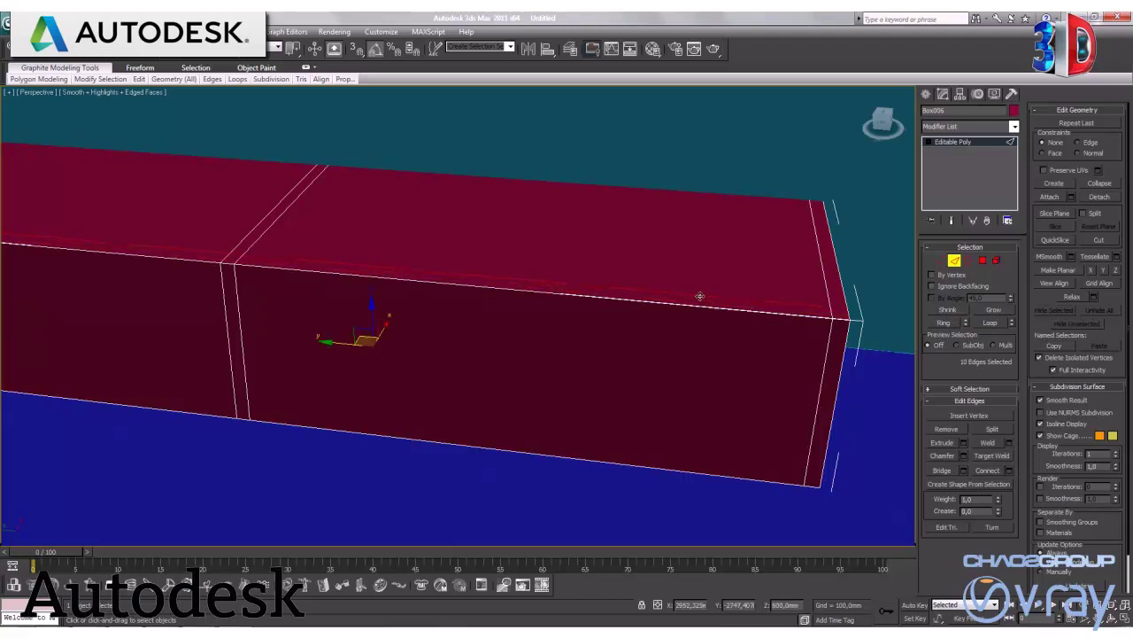
click(841, 277)
click(944, 323)
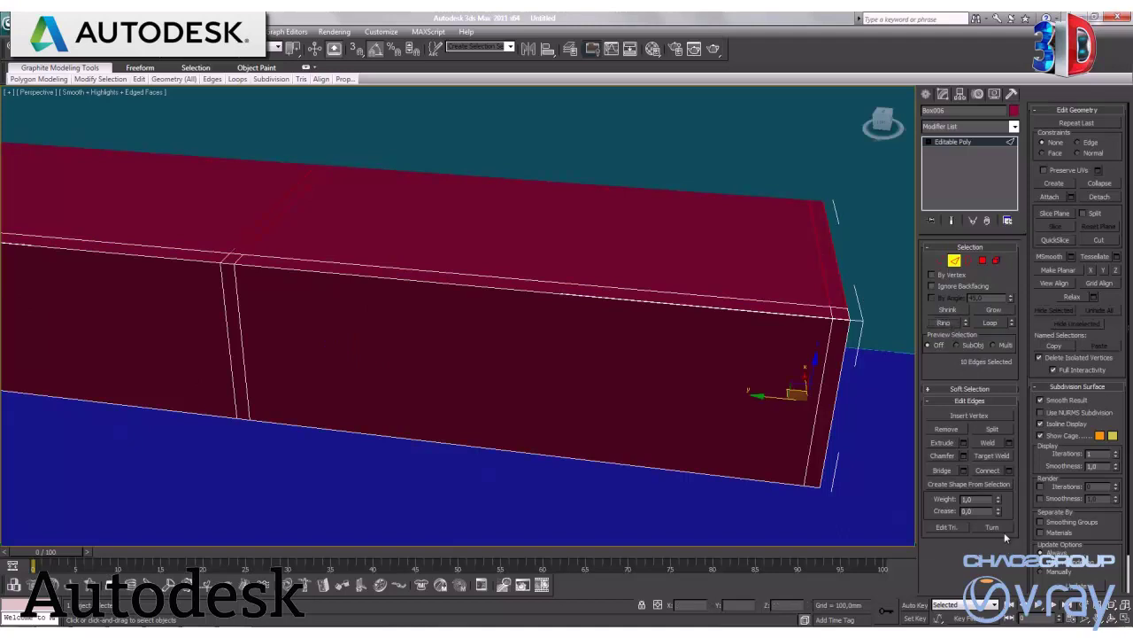
click(1008, 470)
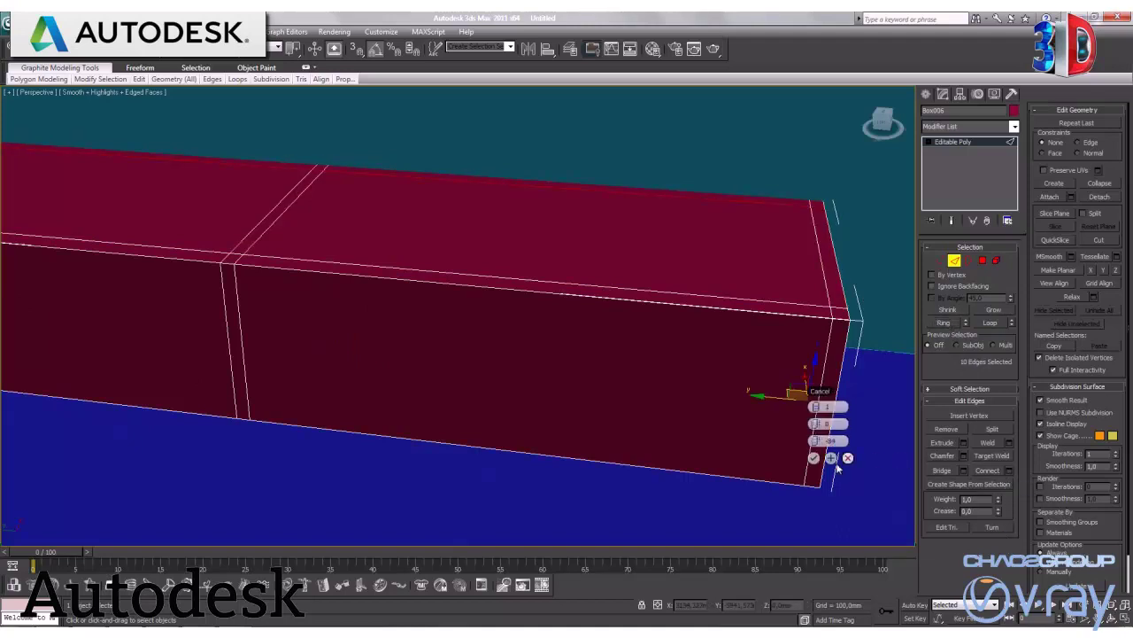
drag(815, 441, 819, 457)
click(815, 458)
click(954, 260)
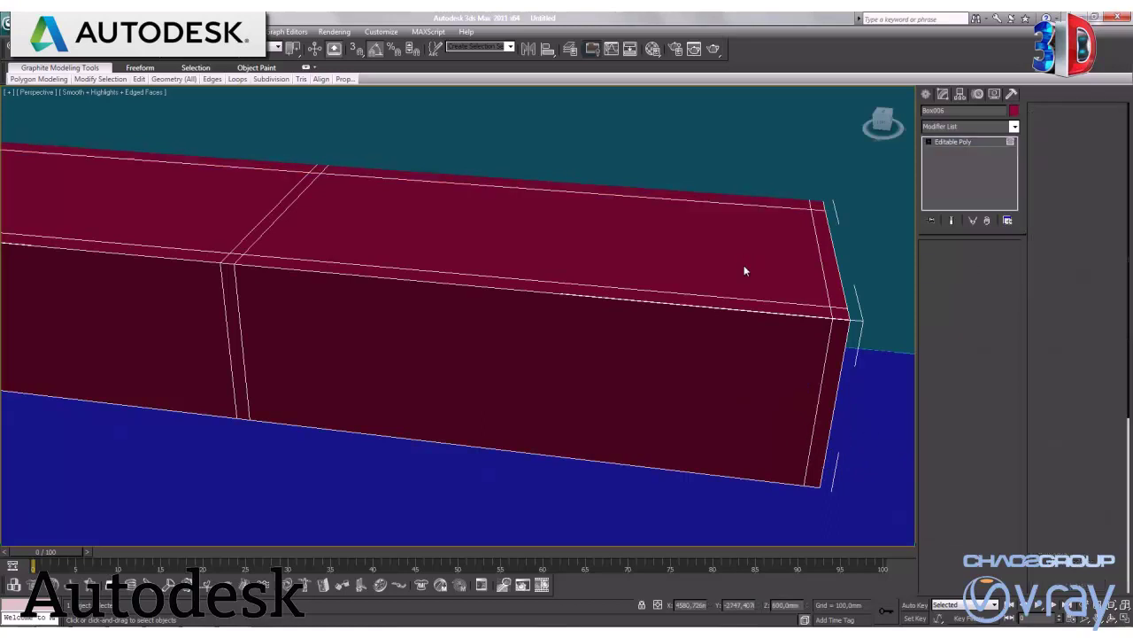
Extrude the inner top polygon about -939mm downward, hollowing the box into a tub.
key(4)
click(680, 259)
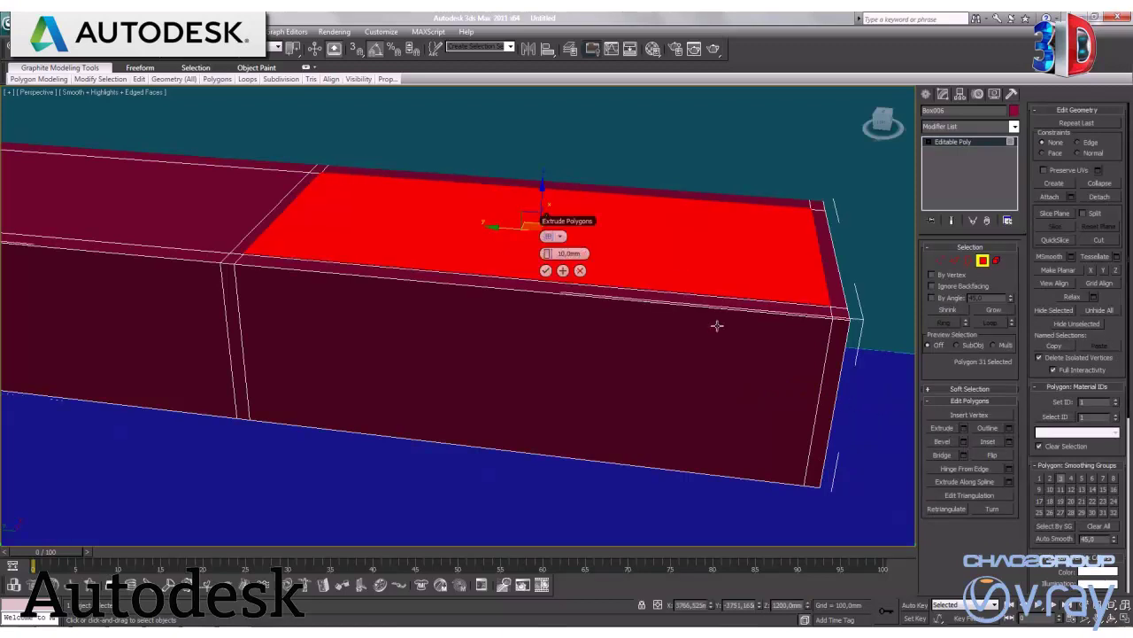
mouse_move(548, 253)
mouse_down()
mouse_move(507, 255)
mouse_move(958, 191)
mouse_move(7, 202)
mouse_move(39, 214)
mouse_move(1008, 226)
mouse_move(978, 231)
mouse_up()
key(alt+x)
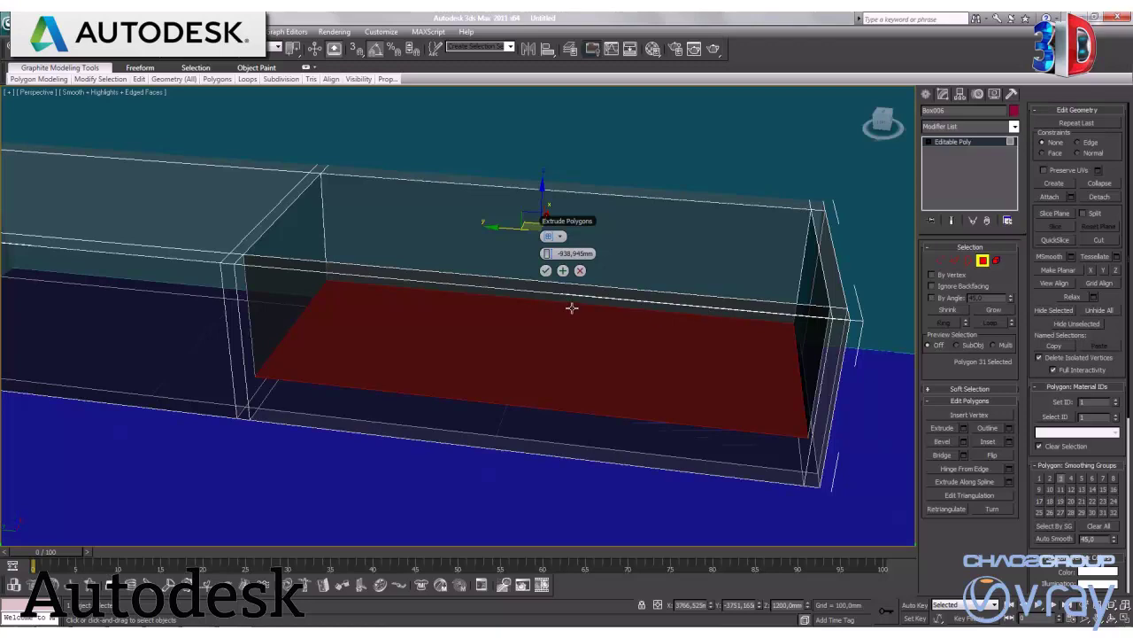
click(546, 270)
key(alt+x)
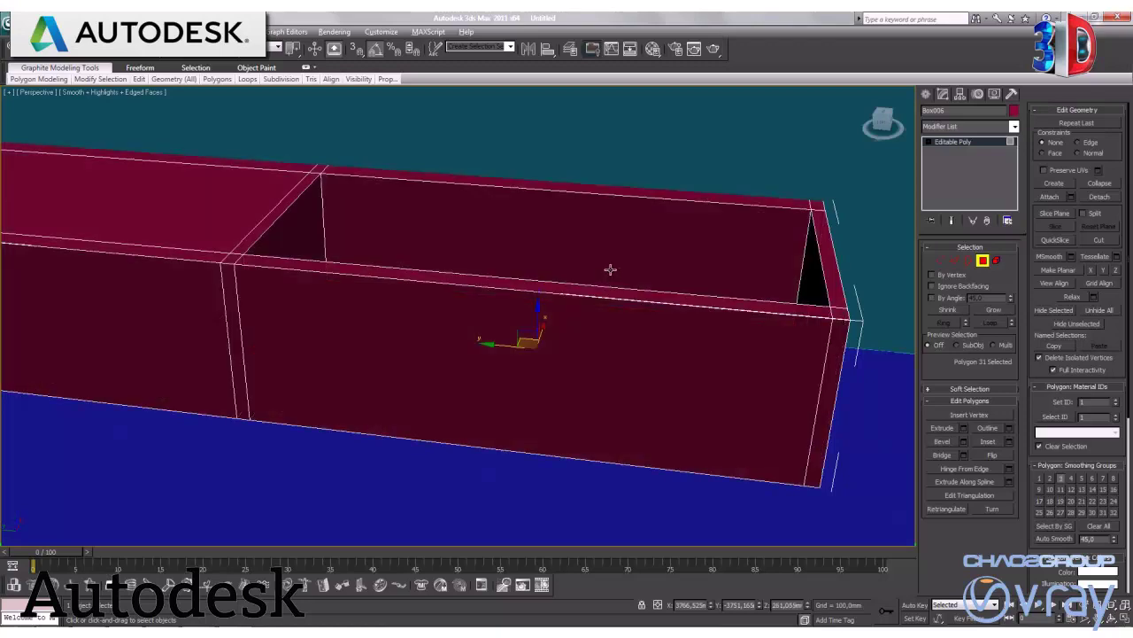
alt+middle_drag(671, 254, 643, 257)
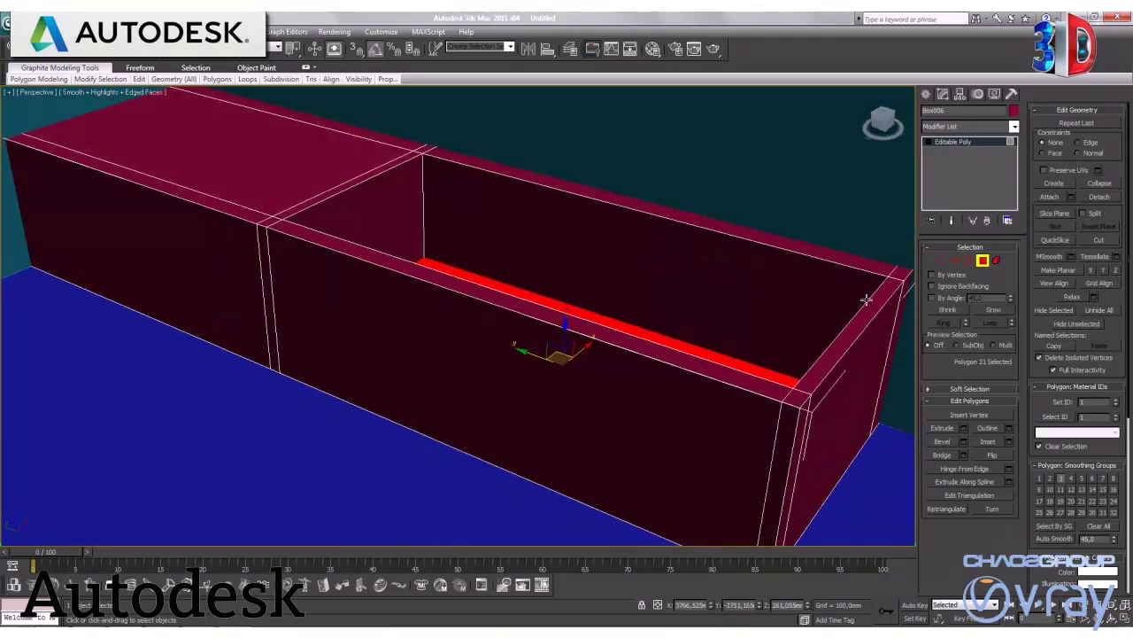
In Edge mode, start selecting the basin's inner bottom and corner edges.
click(954, 259)
click(314, 207)
ctrl+click(515, 180)
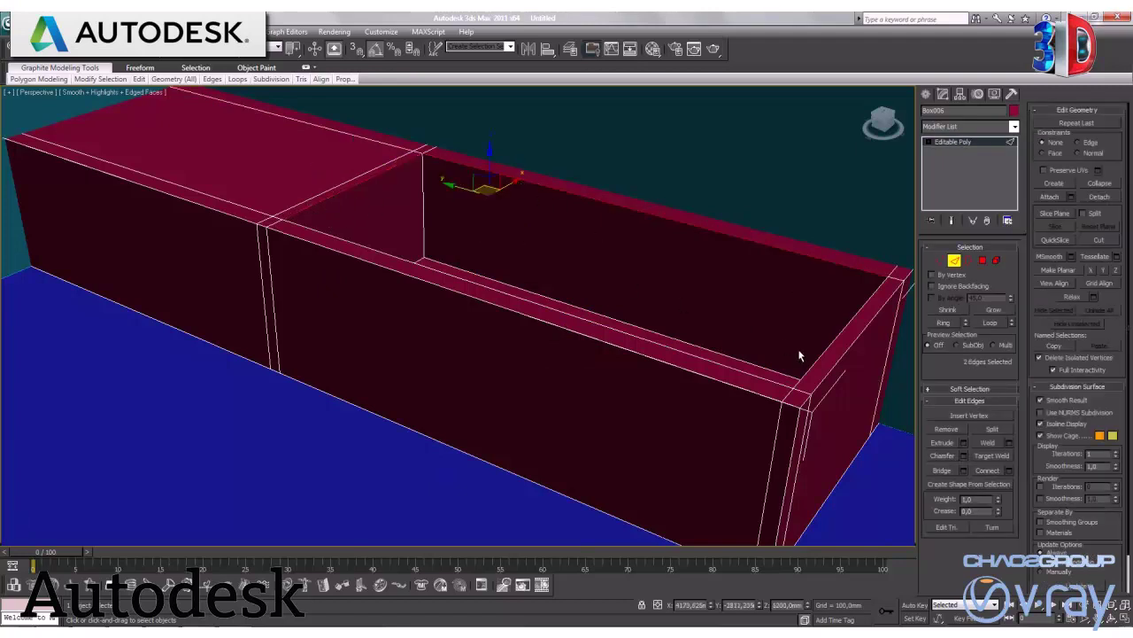
ctrl+click(824, 336)
ctrl+click(749, 373)
click(943, 324)
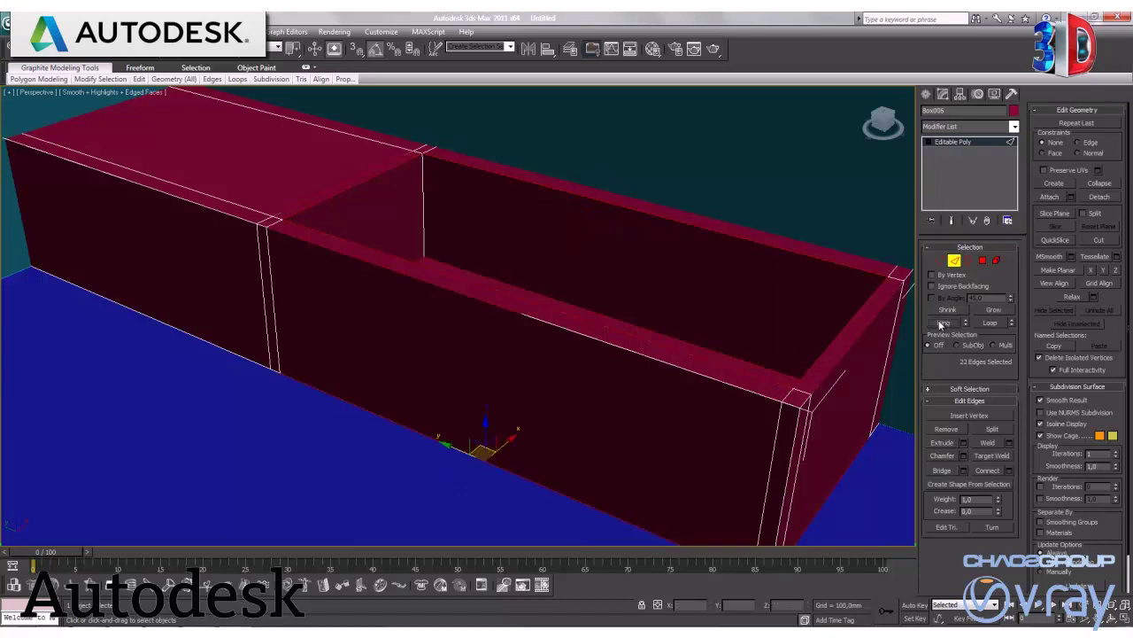
click(622, 333)
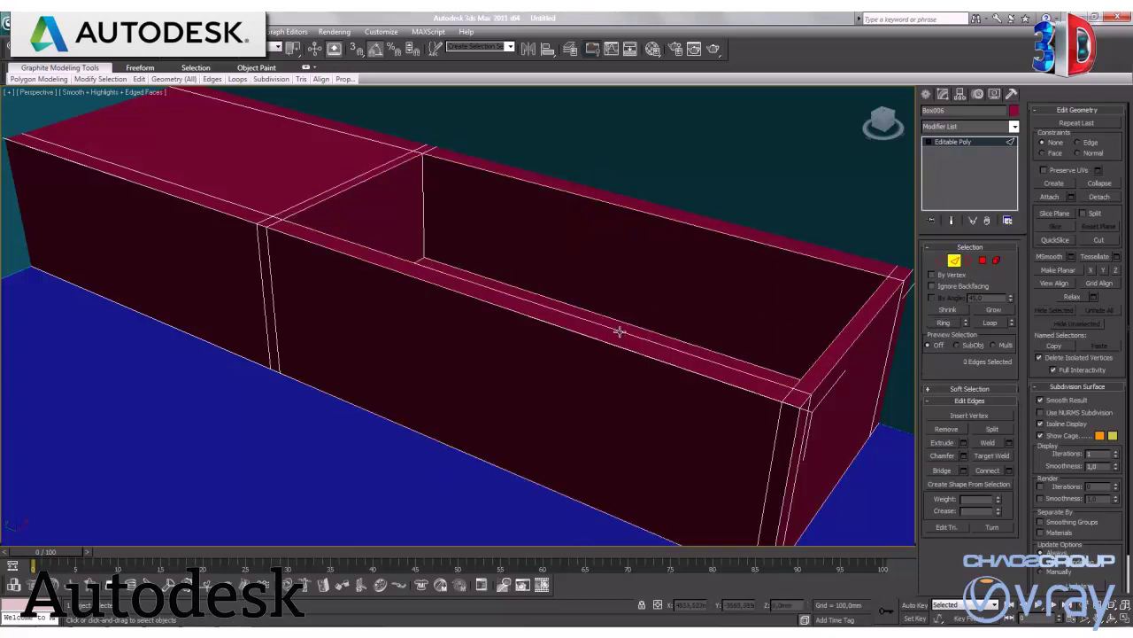
click(620, 330)
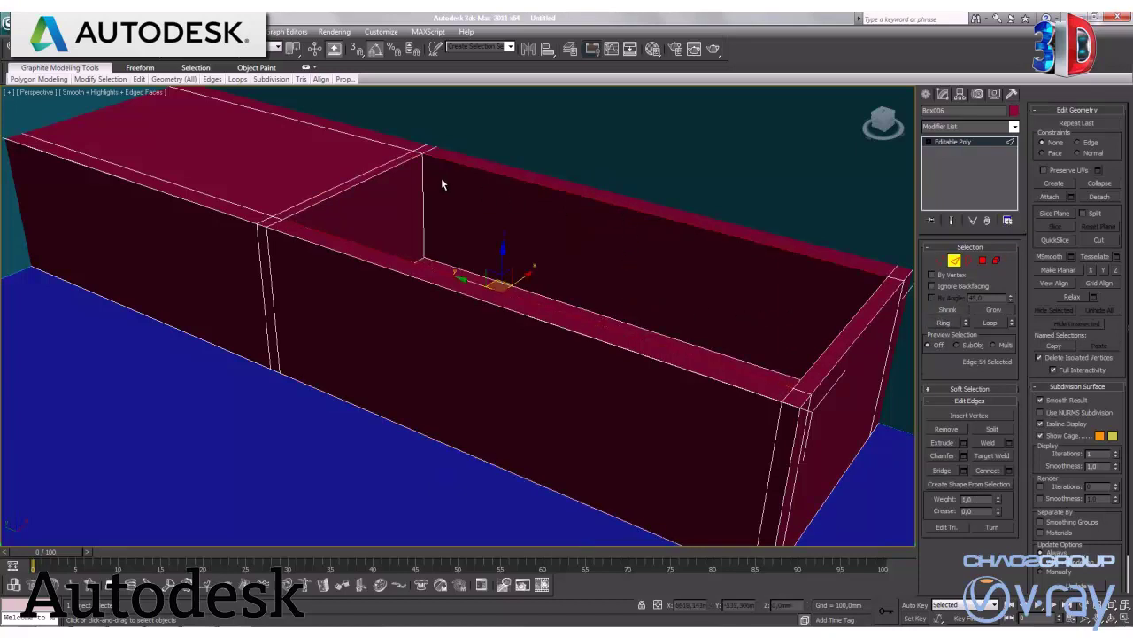
click(389, 188)
ctrl+click(830, 347)
Orbit around the basin adding the remaining vertical corner and bottom edges, twelve in total.
alt+middle_drag(825, 349, 742, 358)
ctrl+click(484, 226)
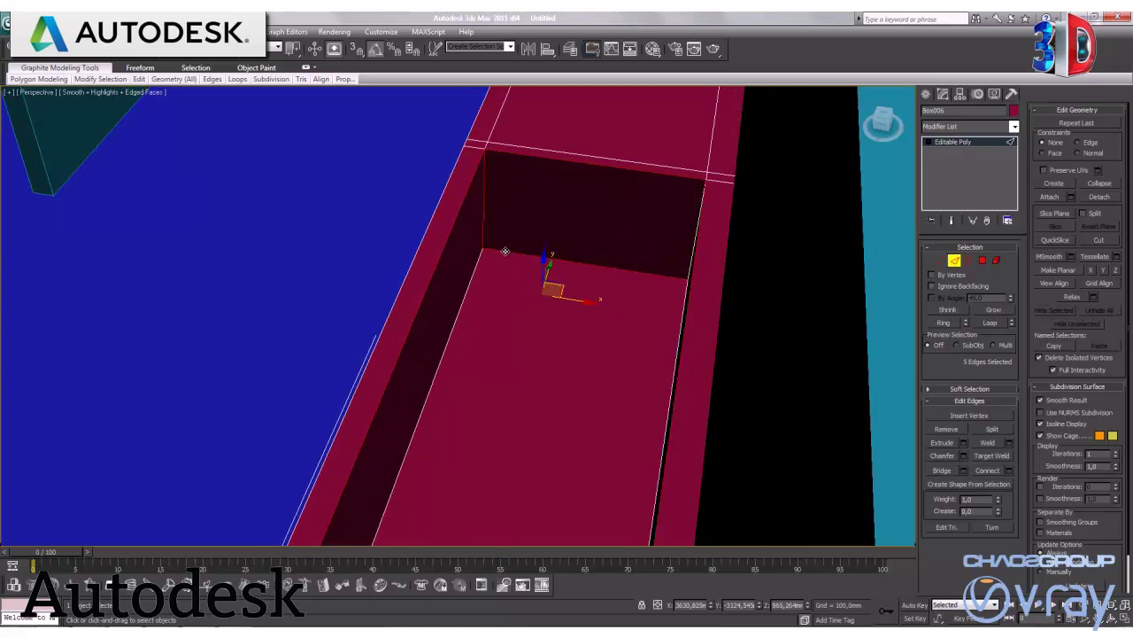
ctrl+click(472, 277)
alt+middle_drag(473, 277, 632, 333)
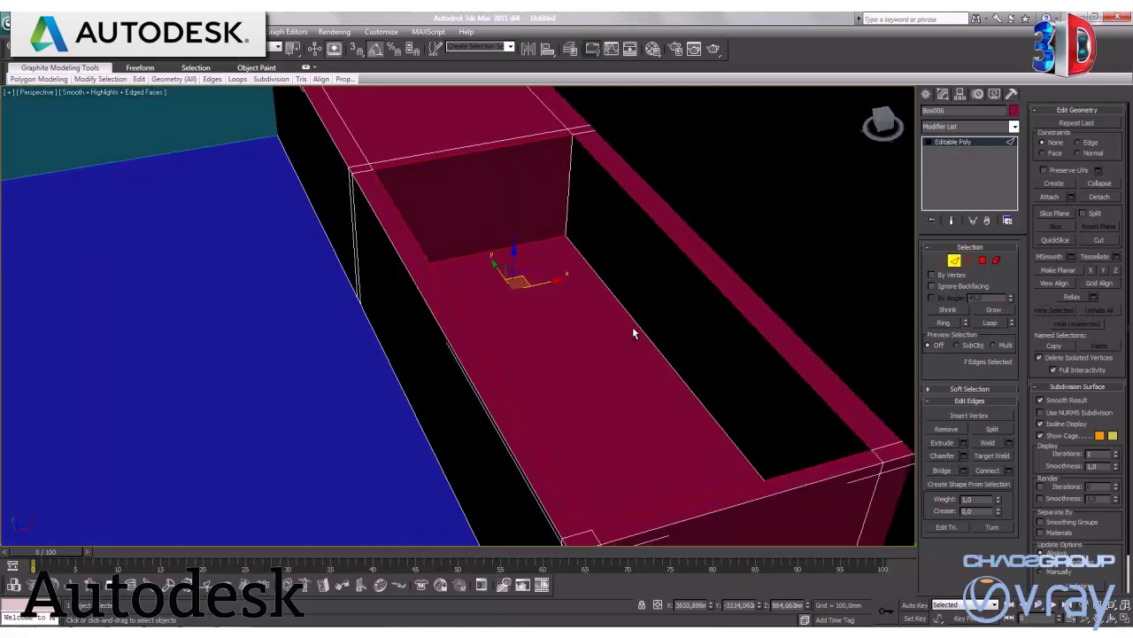
ctrl+click(568, 224)
ctrl+click(582, 255)
mouse_move(610, 293)
alt+middle_down()
mouse_move(635, 329)
mouse_move(703, 337)
mouse_move(707, 322)
alt+middle_up()
ctrl+click(702, 195)
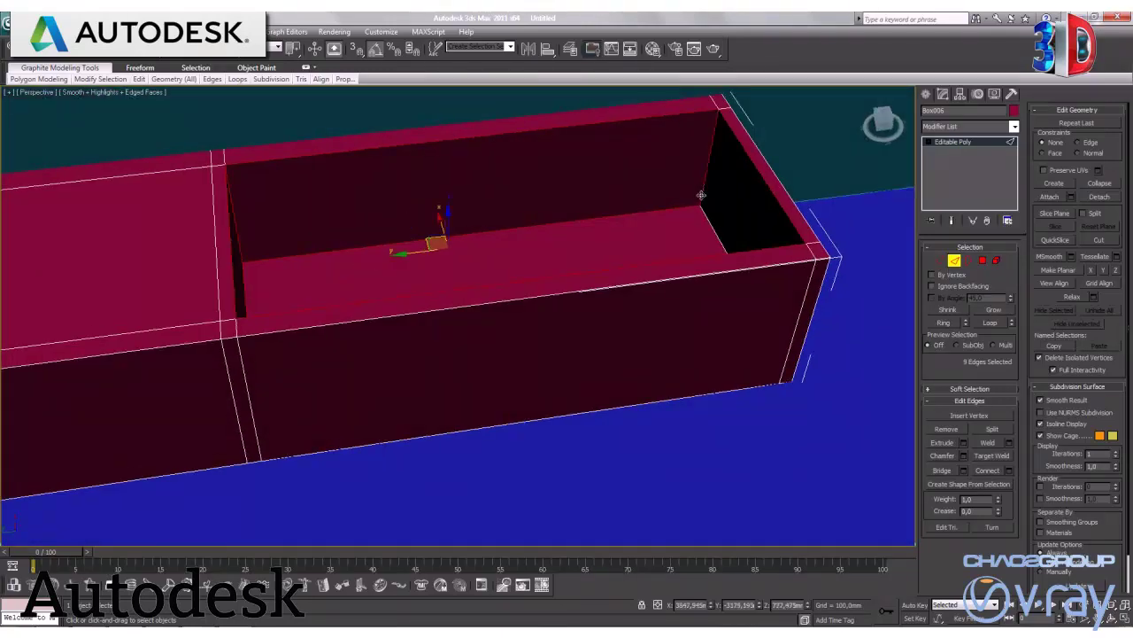
ctrl+click(712, 229)
mouse_move(686, 270)
alt+middle_down()
mouse_move(675, 286)
mouse_move(726, 273)
mouse_move(766, 281)
alt+middle_up()
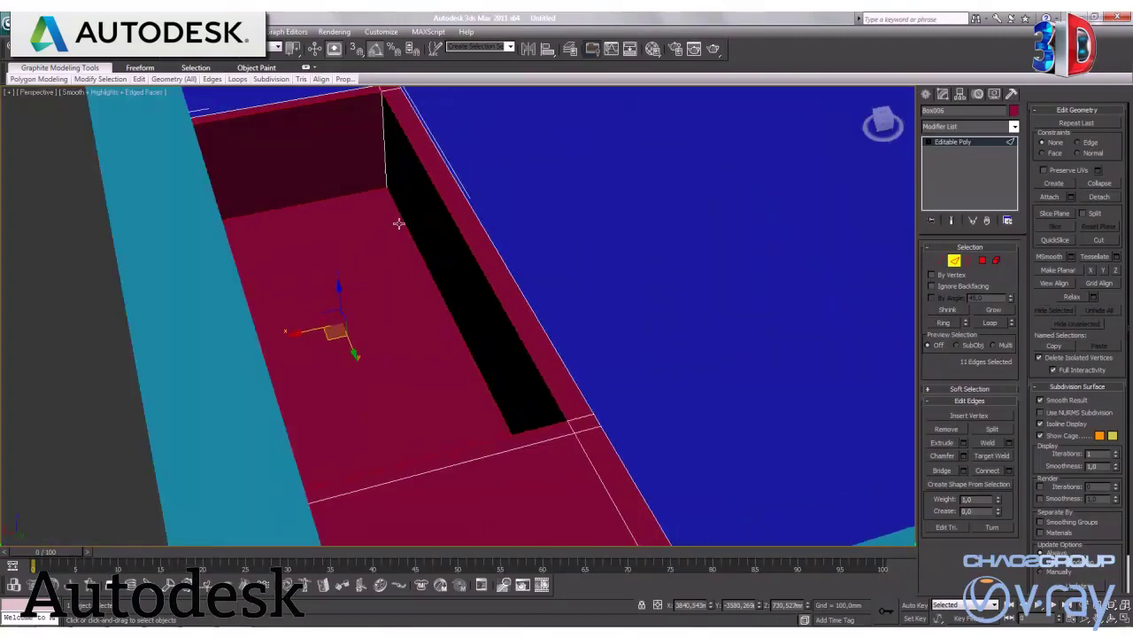
ctrl+click(386, 179)
mouse_move(413, 195)
alt+middle_down()
mouse_move(500, 243)
mouse_move(376, 247)
mouse_move(363, 234)
mouse_move(508, 275)
mouse_move(570, 354)
alt+middle_up()
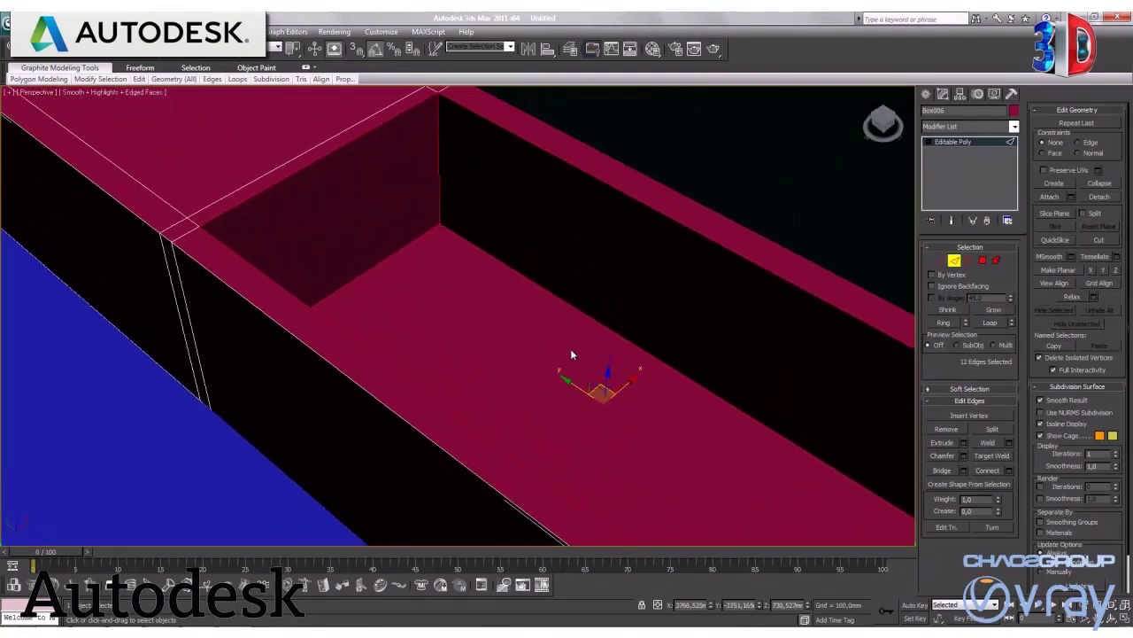
Chamfer the selected basin edges by 36.856mm with 3 segments, then orbit around the tub.
click(964, 457)
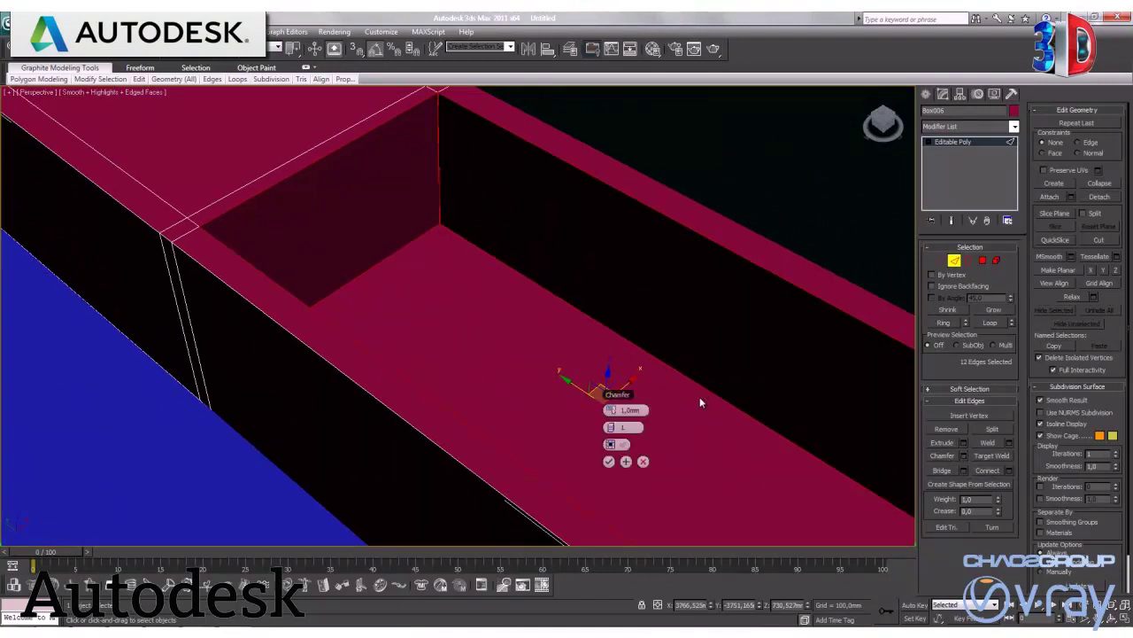
drag(611, 412, 800, 430)
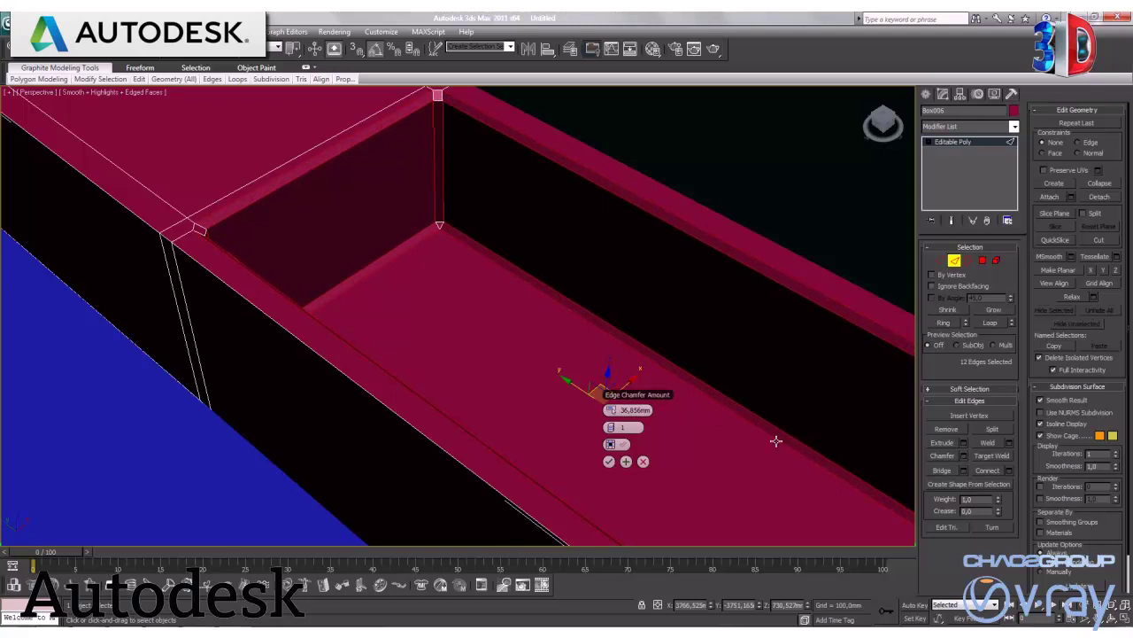
click(618, 428)
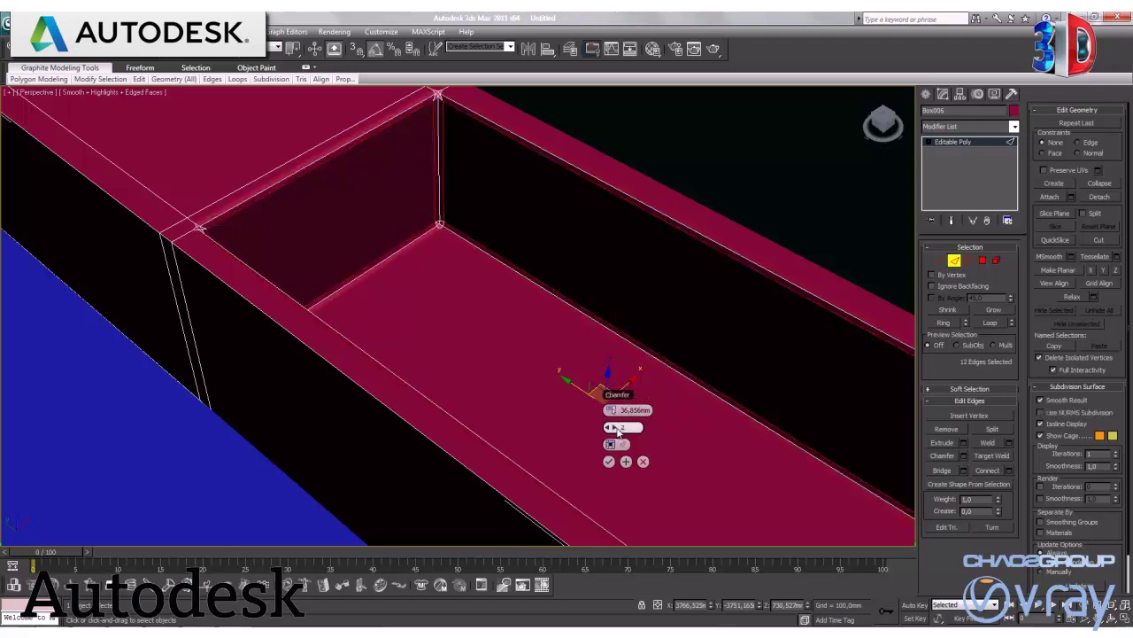
text(3)
click(617, 428)
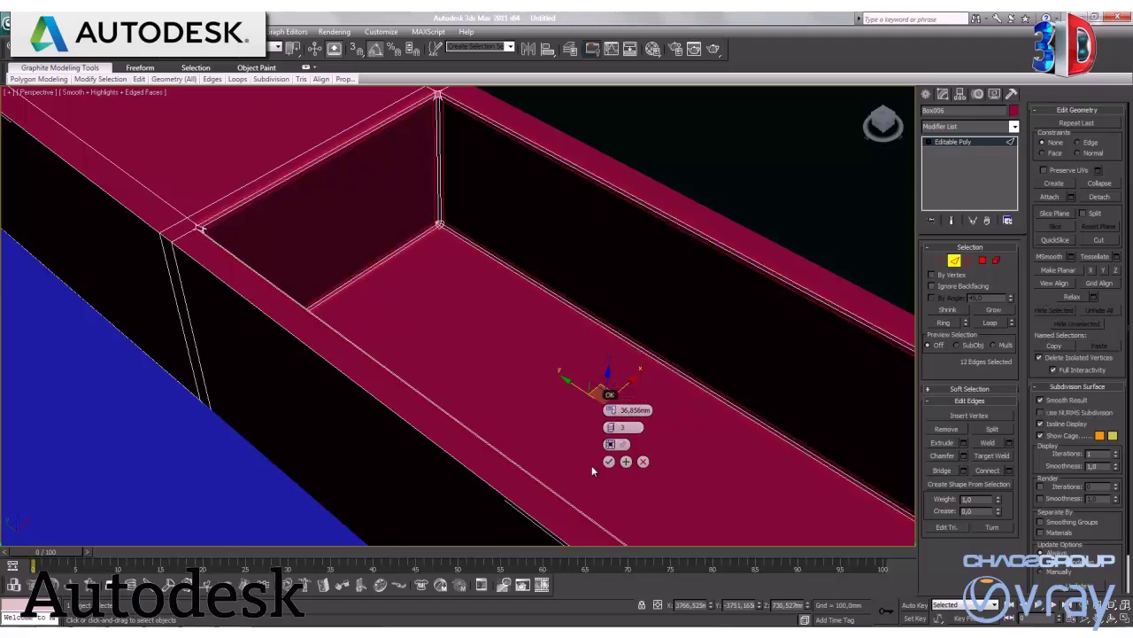
click(608, 461)
middle_drag(486, 414, 672, 442)
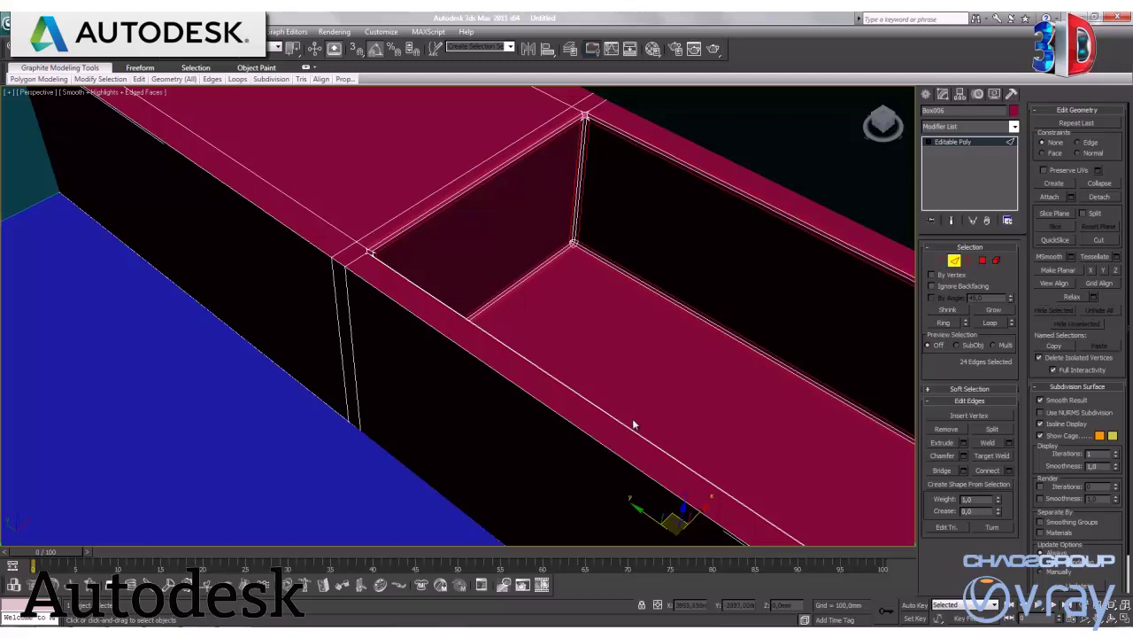
scroll(632, 418, down, 2)
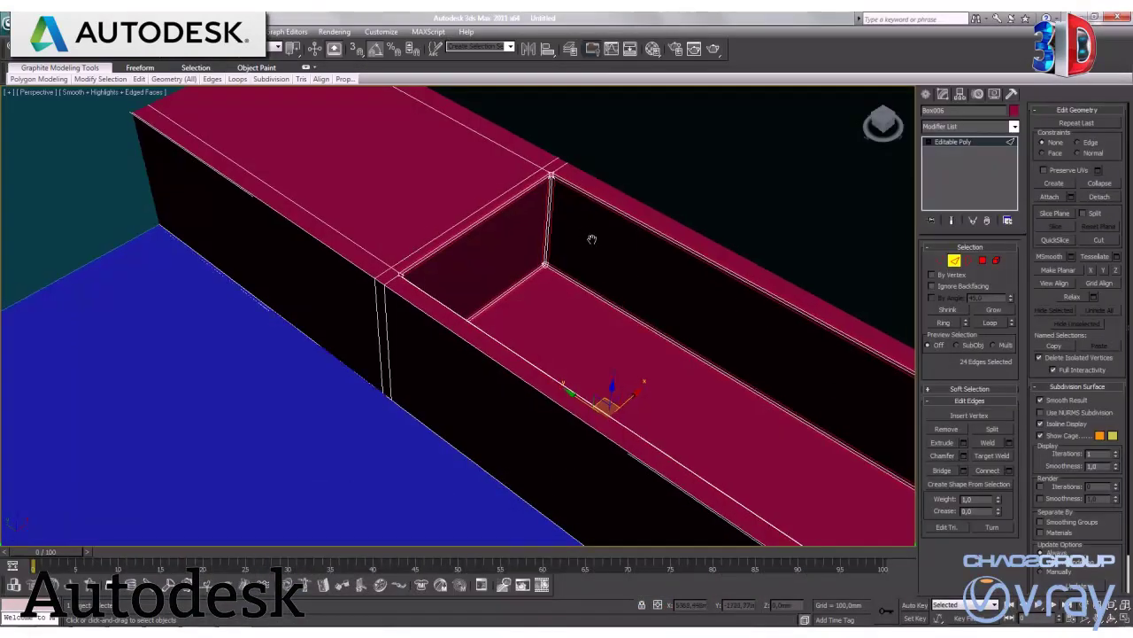
middle_drag(590, 240, 724, 309)
mouse_move(710, 382)
alt+middle_down()
mouse_move(696, 311)
mouse_move(705, 321)
alt+middle_up()
mouse_move(657, 292)
alt+middle_down()
mouse_move(491, 341)
mouse_move(501, 349)
alt+middle_up()
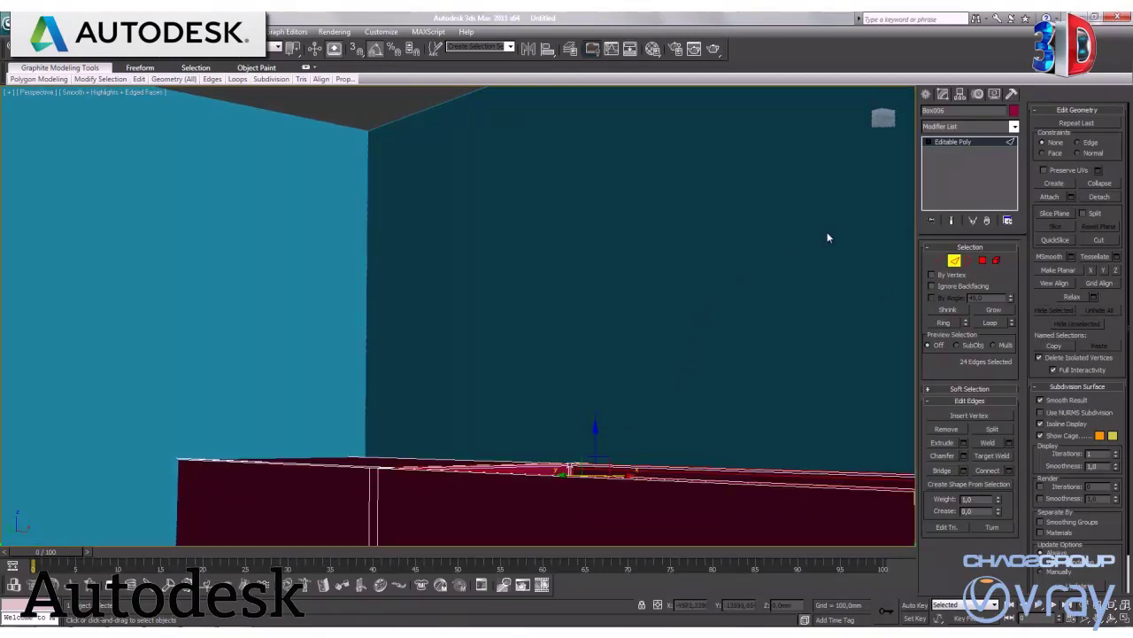
Select the back wall Box004 and convert it to Editable Poly.
click(345, 140)
key(ctrl+z)
click(501, 211)
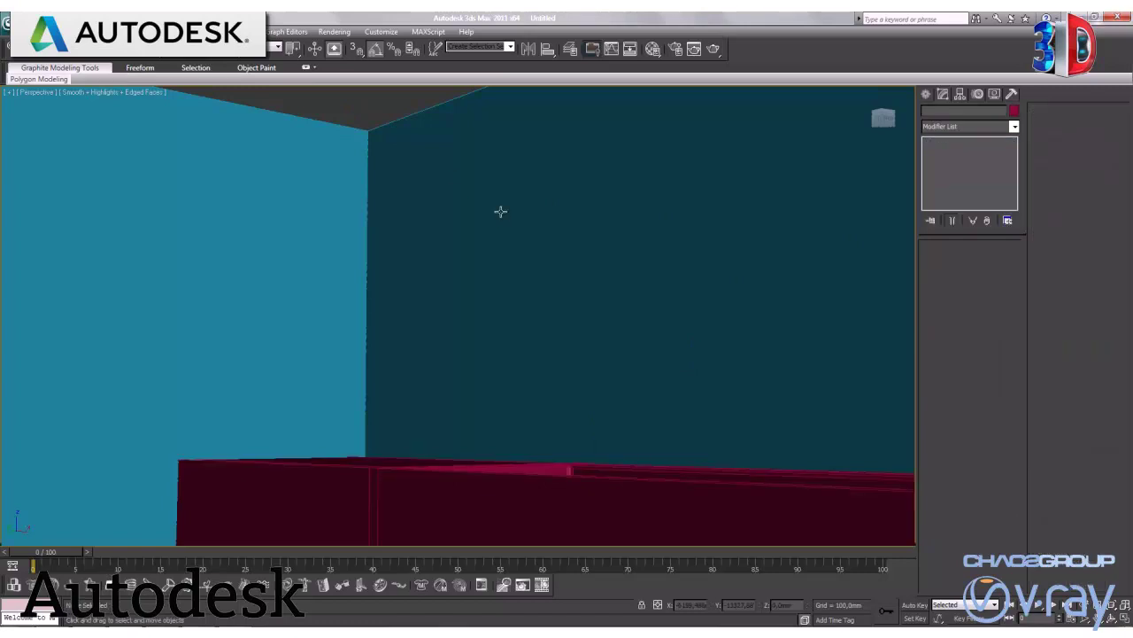
click(500, 211)
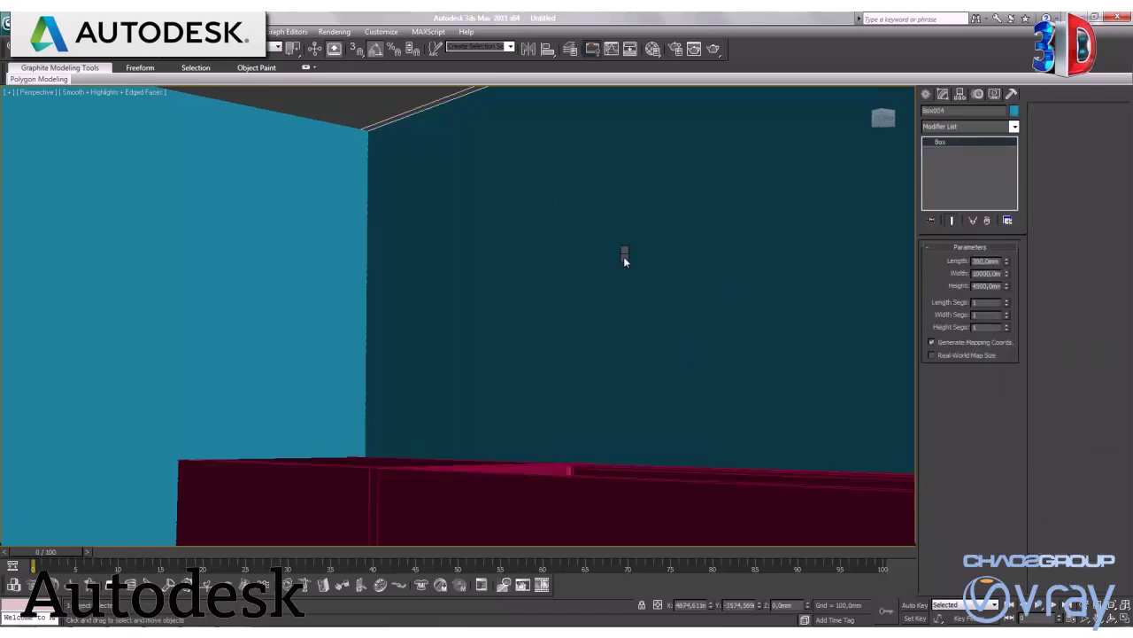
right_click(624, 262)
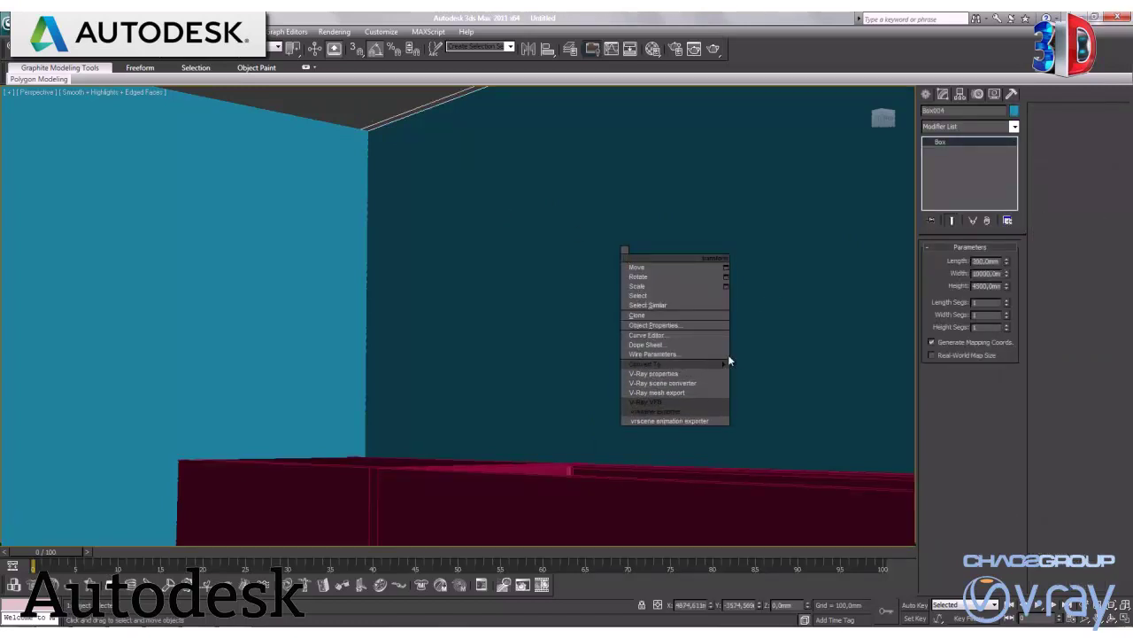
mouse_move(673, 364)
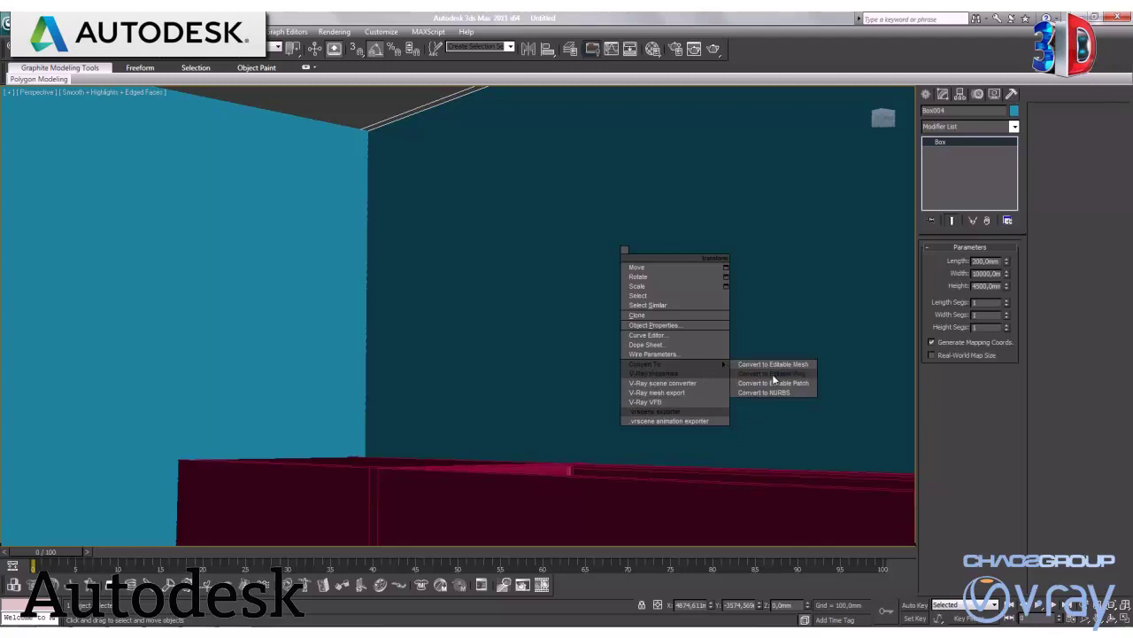
click(770, 373)
Ring a vertical wall edge and connect it with two spread-apart vertical edges.
click(960, 260)
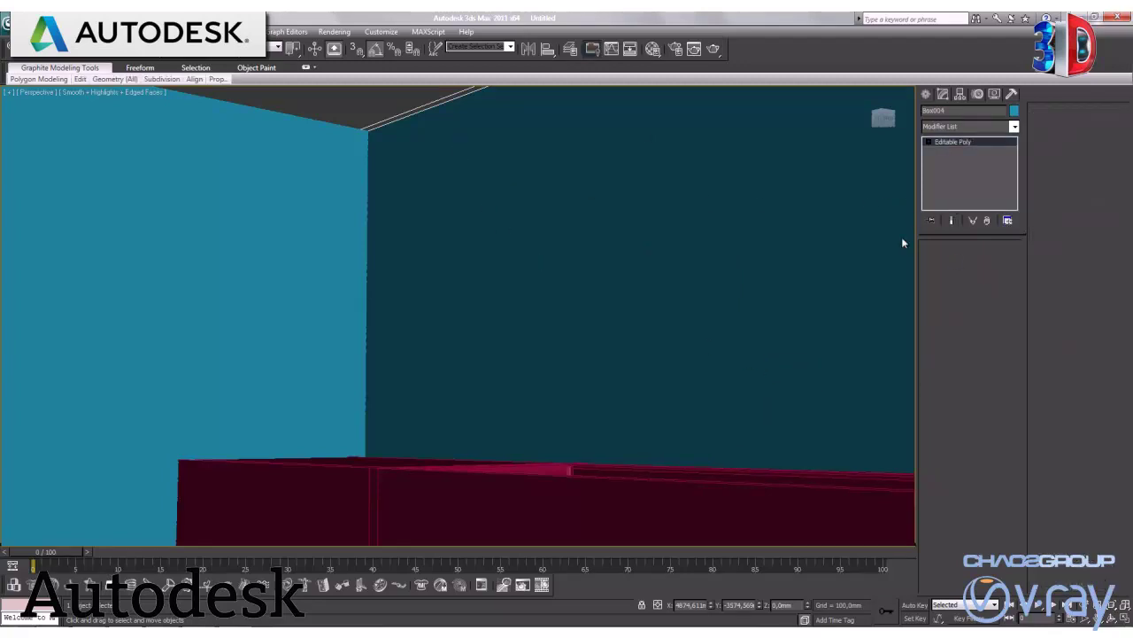
click(436, 104)
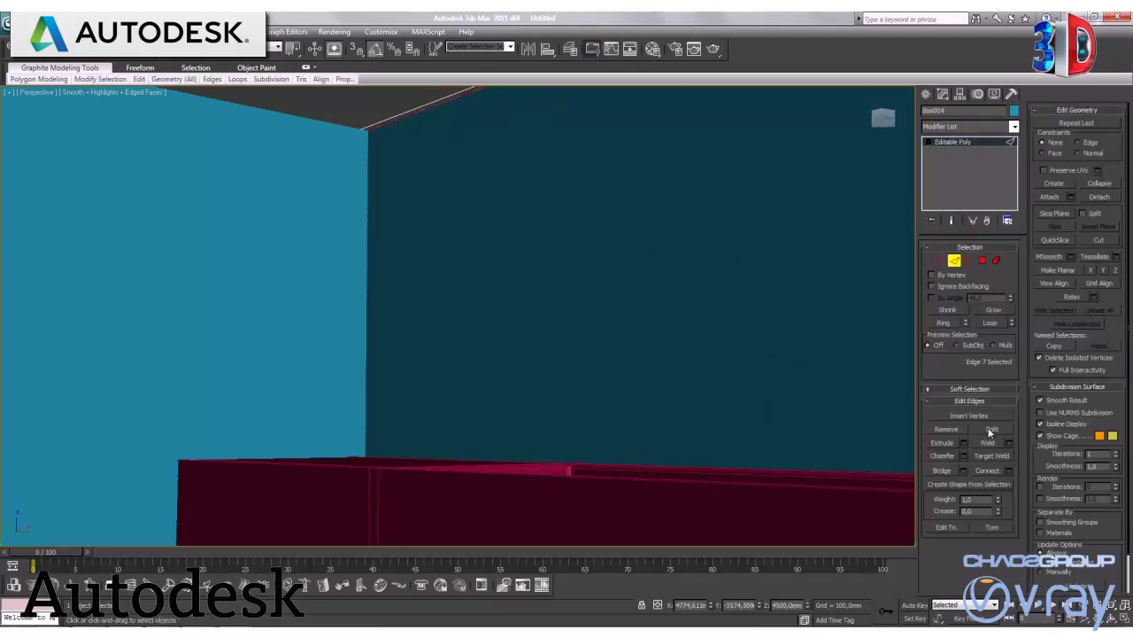
click(943, 324)
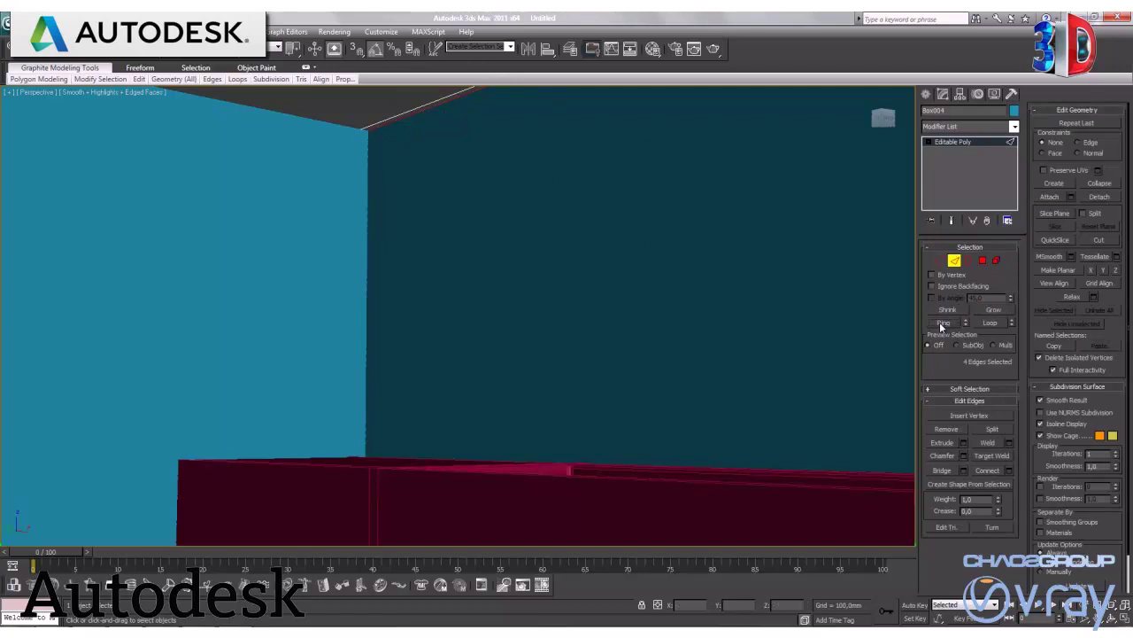
click(1007, 472)
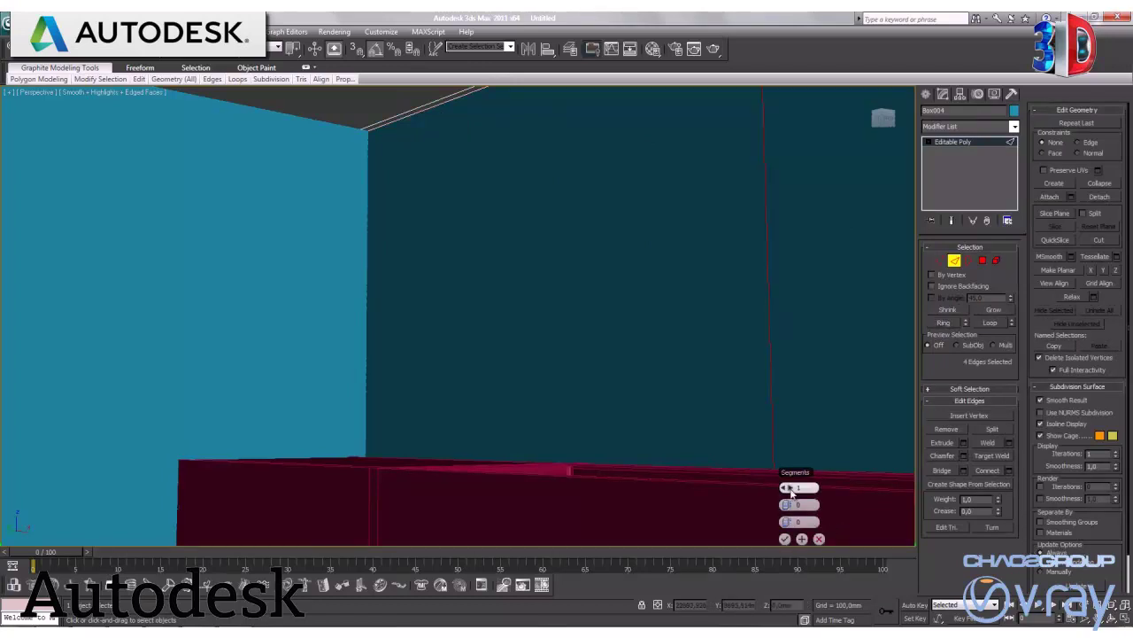
scroll(619, 465, up, 1)
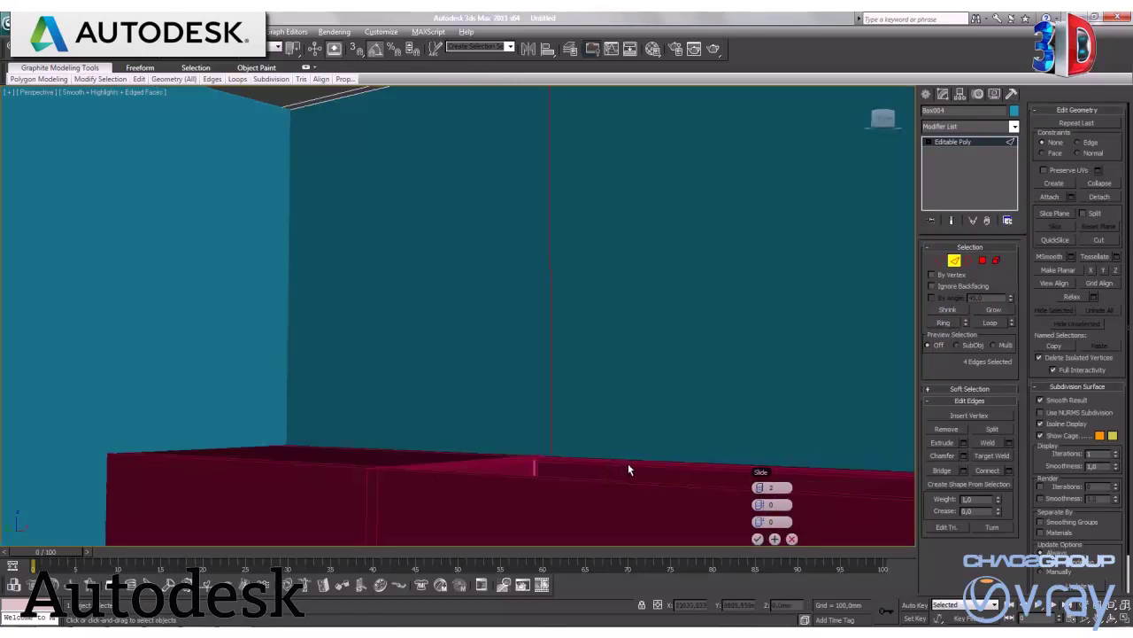
scroll(628, 463, up, 1)
scroll(647, 473, up, 1)
scroll(634, 464, up, 1)
scroll(634, 464, up, 1)
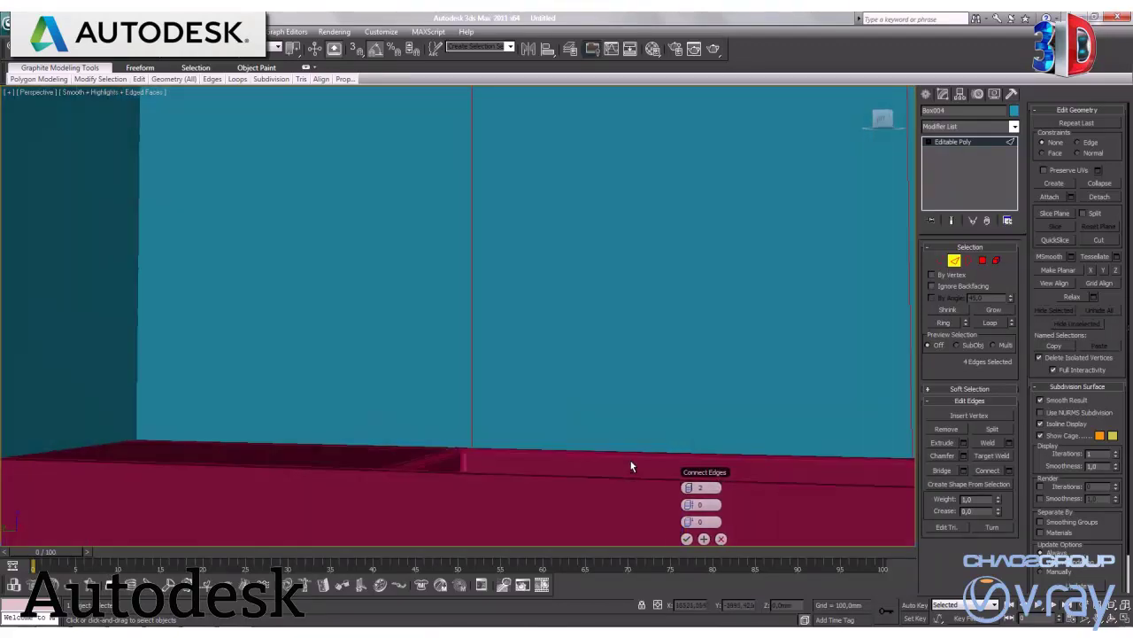
drag(692, 505, 657, 412)
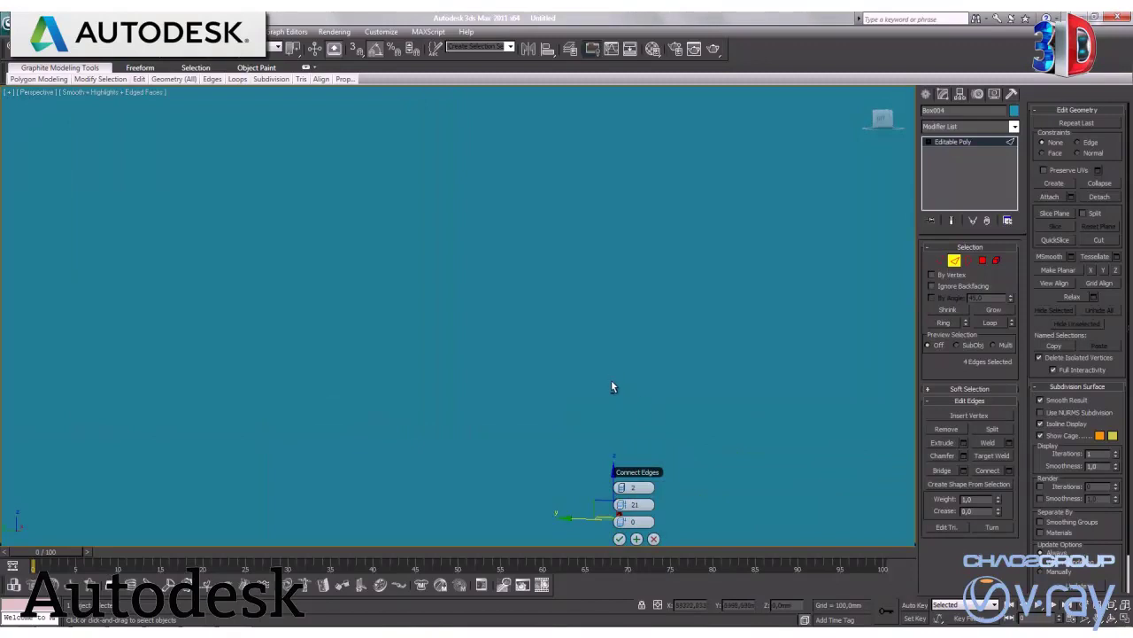
scroll(659, 412, down, 3)
scroll(667, 364, down, 1)
middle_drag(667, 364, 531, 425)
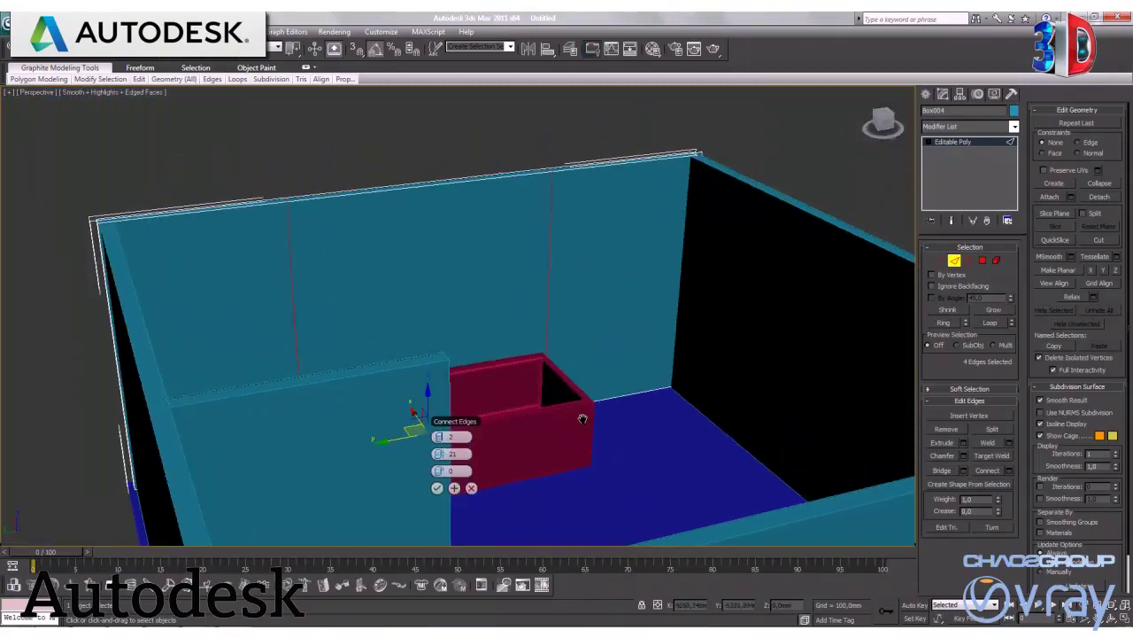
drag(472, 458, 499, 458)
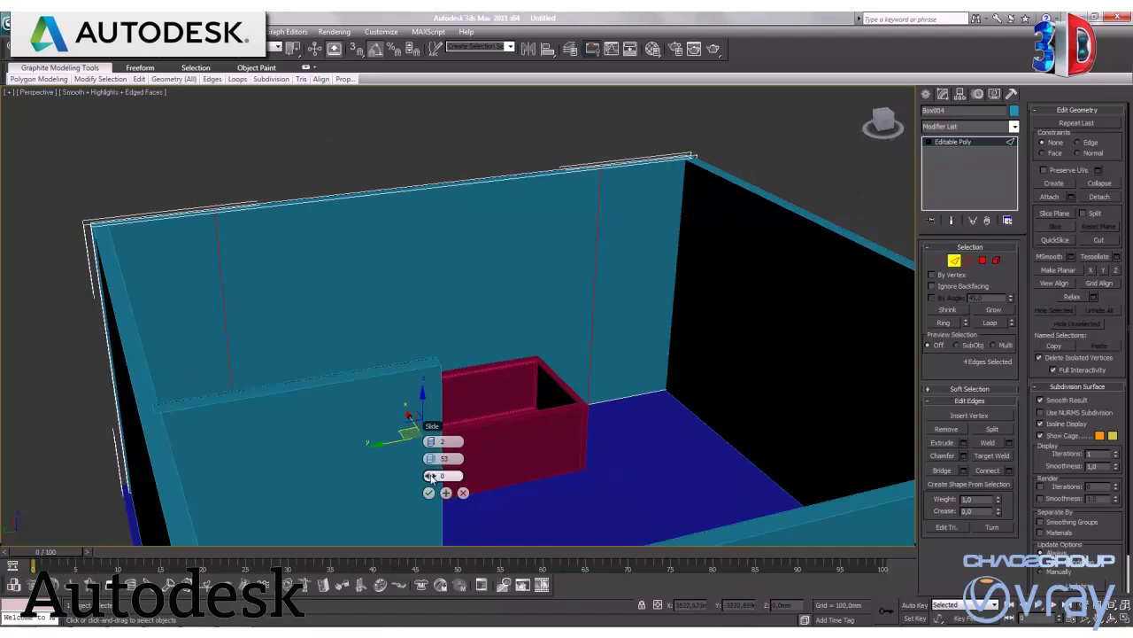
drag(465, 475, 472, 476)
alt+middle_drag(534, 451, 484, 447)
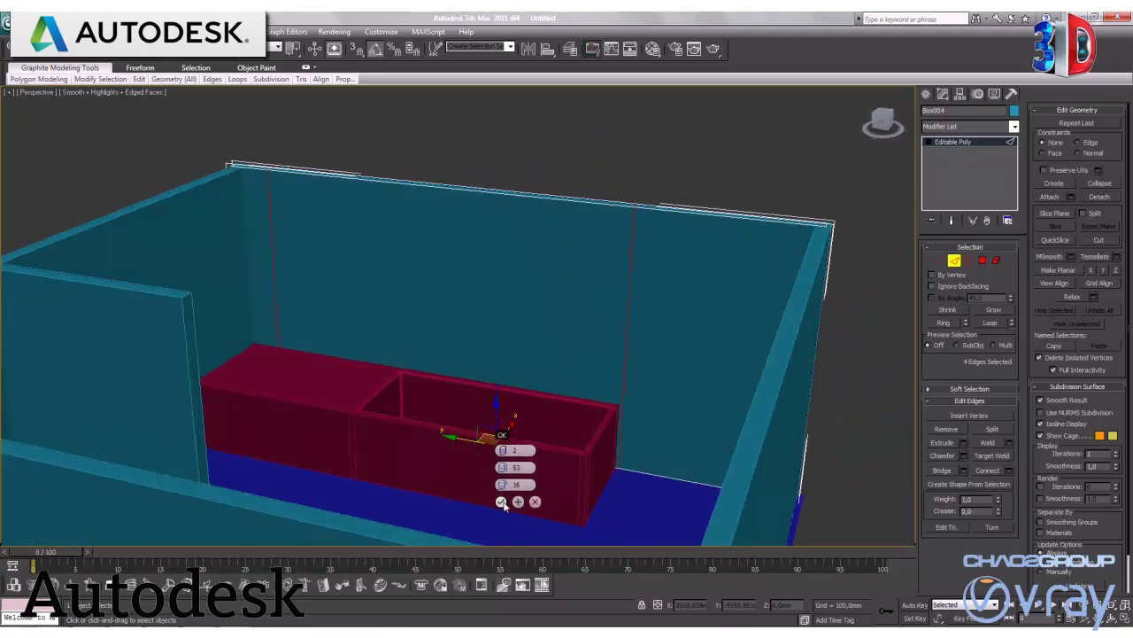
click(497, 498)
Ring the new vertical edges and connect them with two horizontal edges placed higher.
click(629, 328)
click(955, 324)
click(1009, 473)
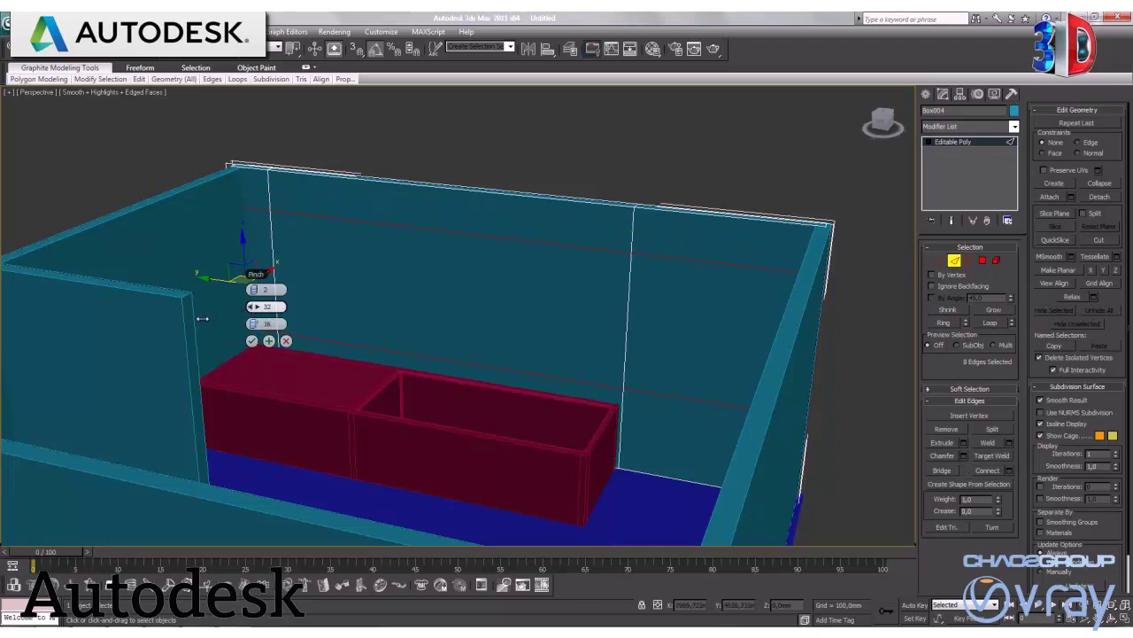
drag(202, 319, 190, 326)
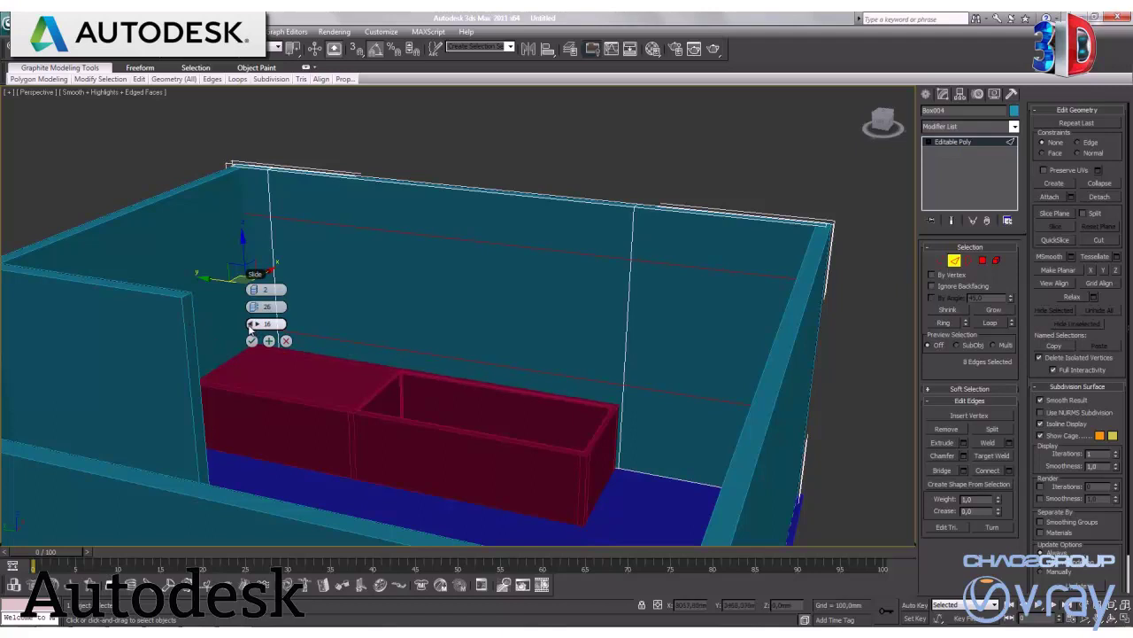
drag(285, 328, 304, 332)
click(253, 340)
scroll(404, 308, up, 2)
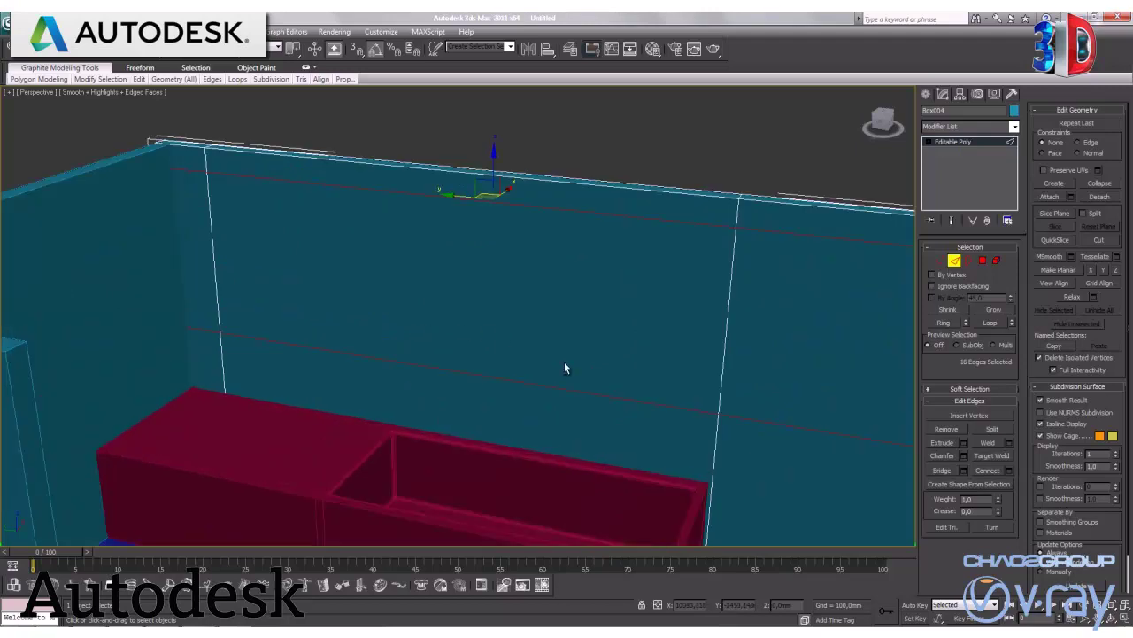
scroll(554, 362, down, 2)
scroll(496, 341, up, 2)
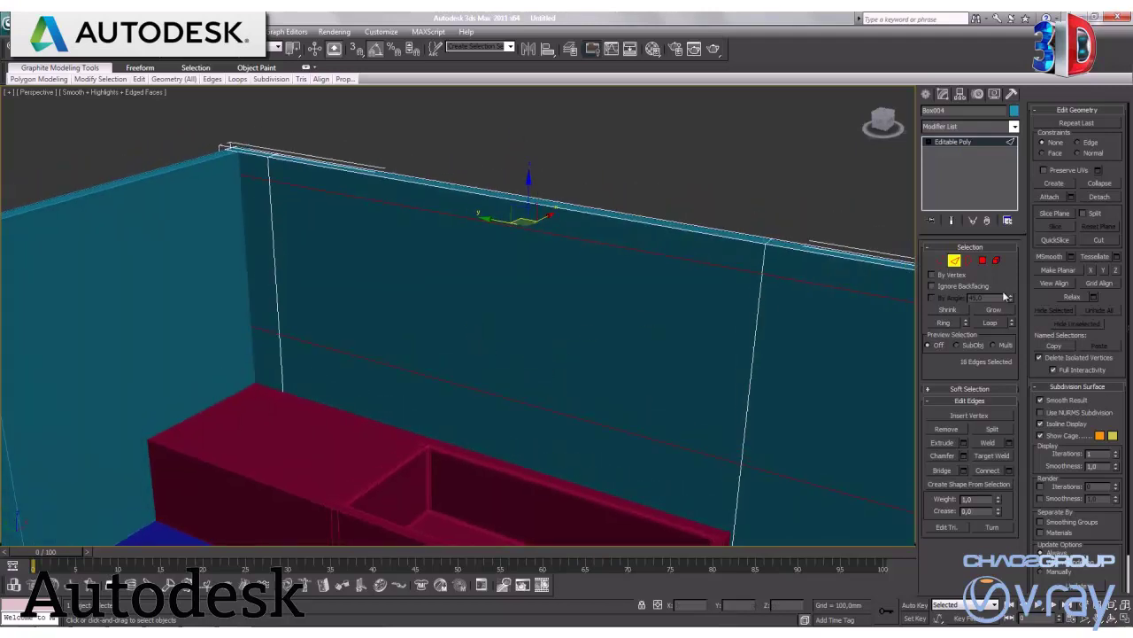
Extrude the wall panel above the tub inward by about -220 mm.
click(982, 260)
click(601, 365)
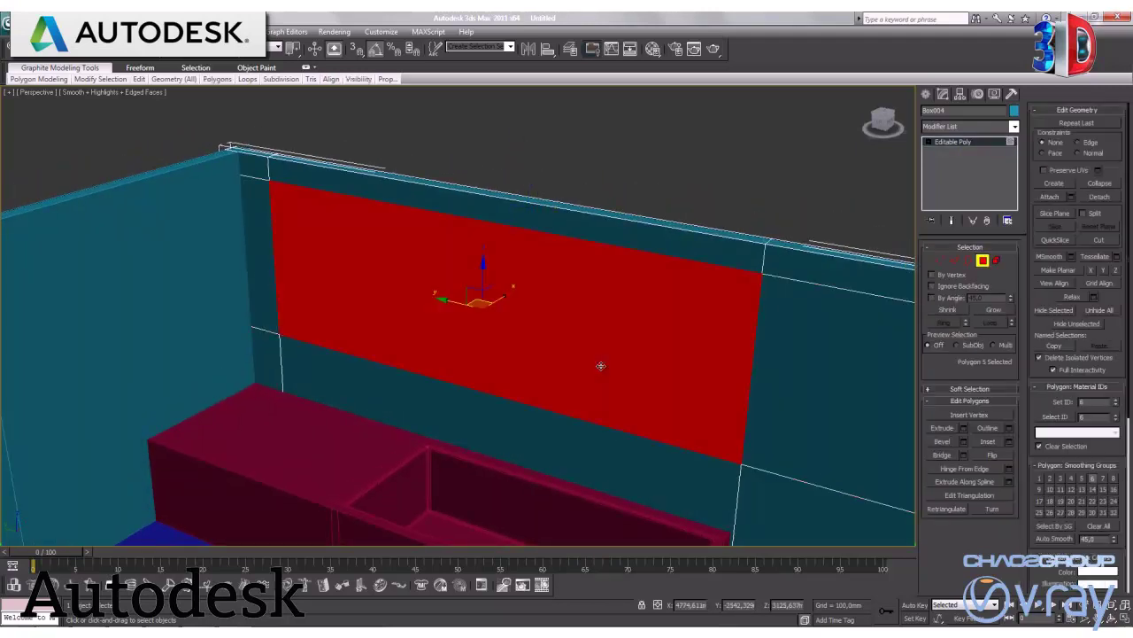
click(964, 429)
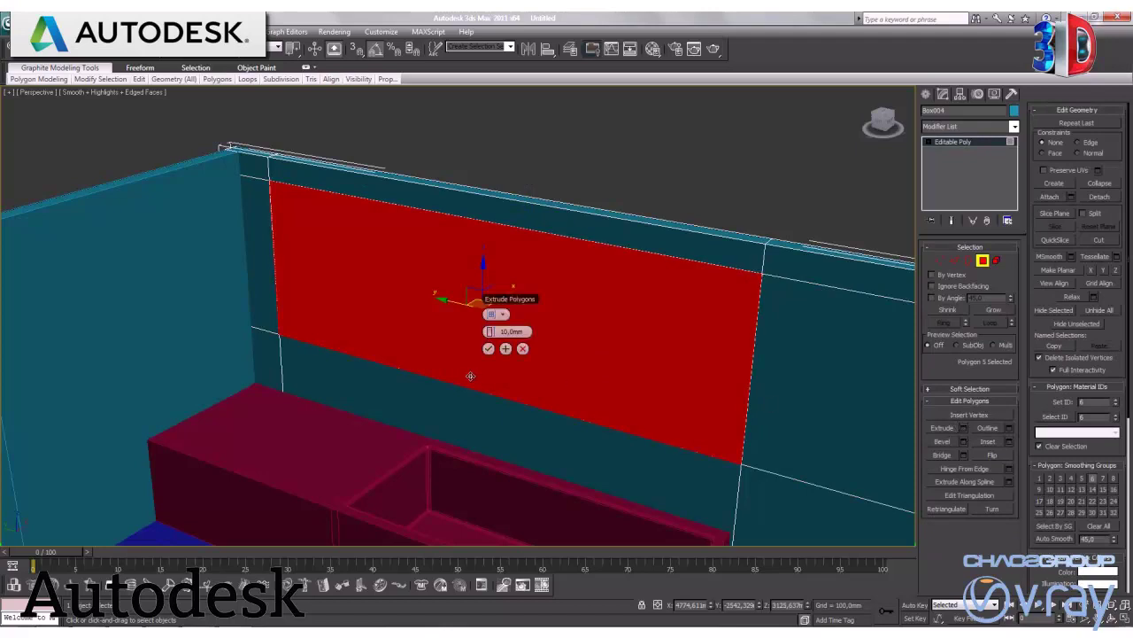
mouse_move(487, 331)
mouse_down()
mouse_move(1047, 357)
mouse_move(352, 346)
mouse_up()
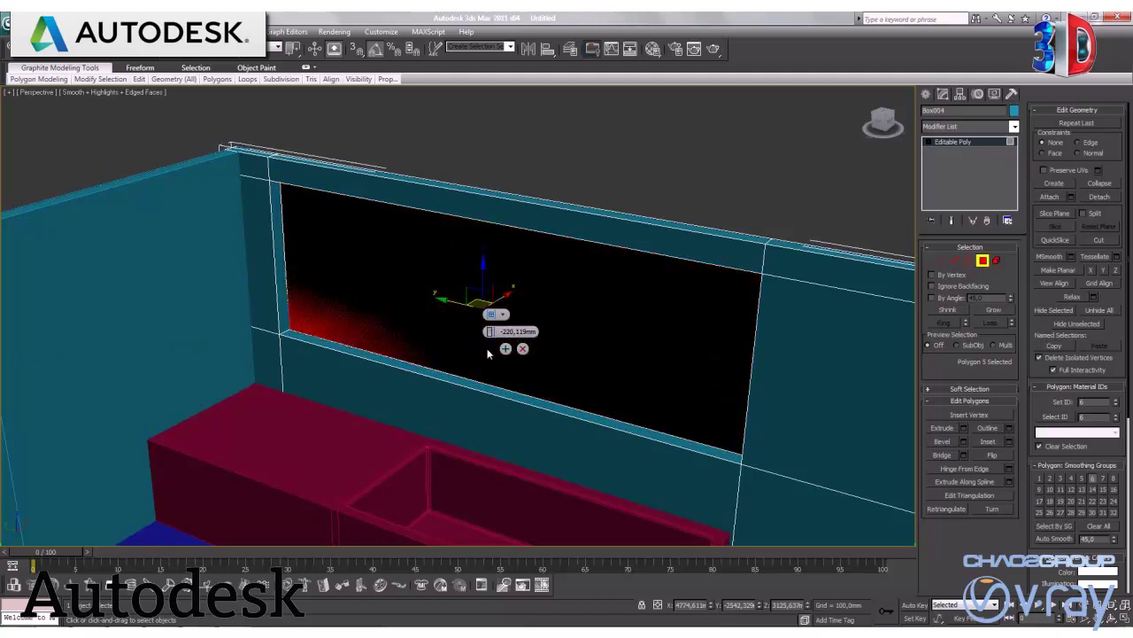
click(488, 348)
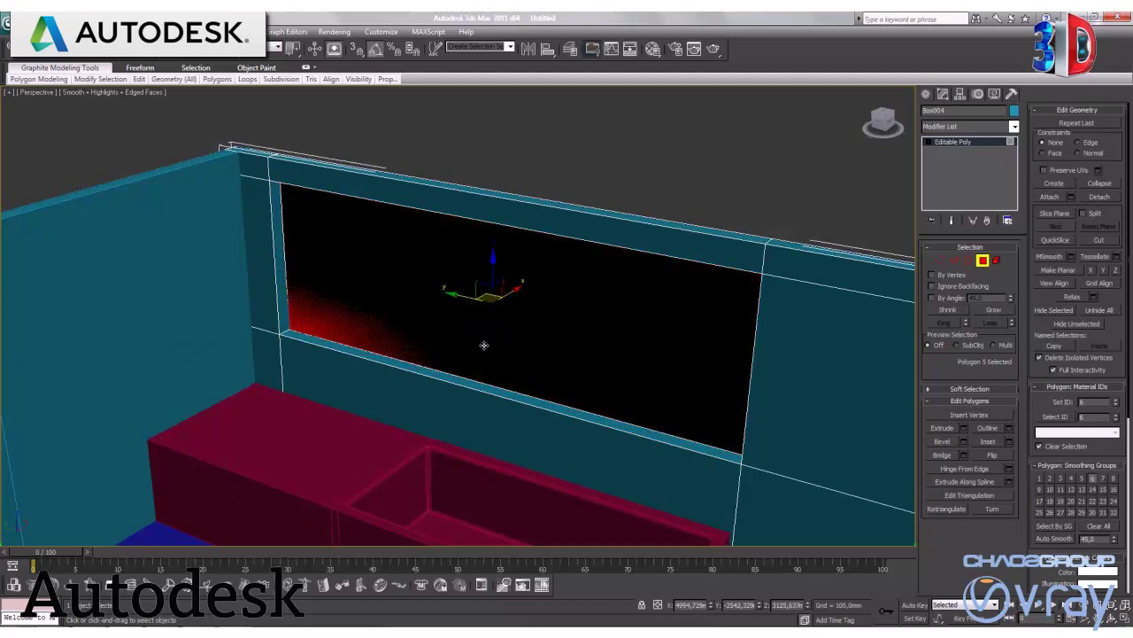
Delete the pushed-in panel from outside to open the window.
click(484, 344)
alt+middle_drag(549, 333, 494, 342)
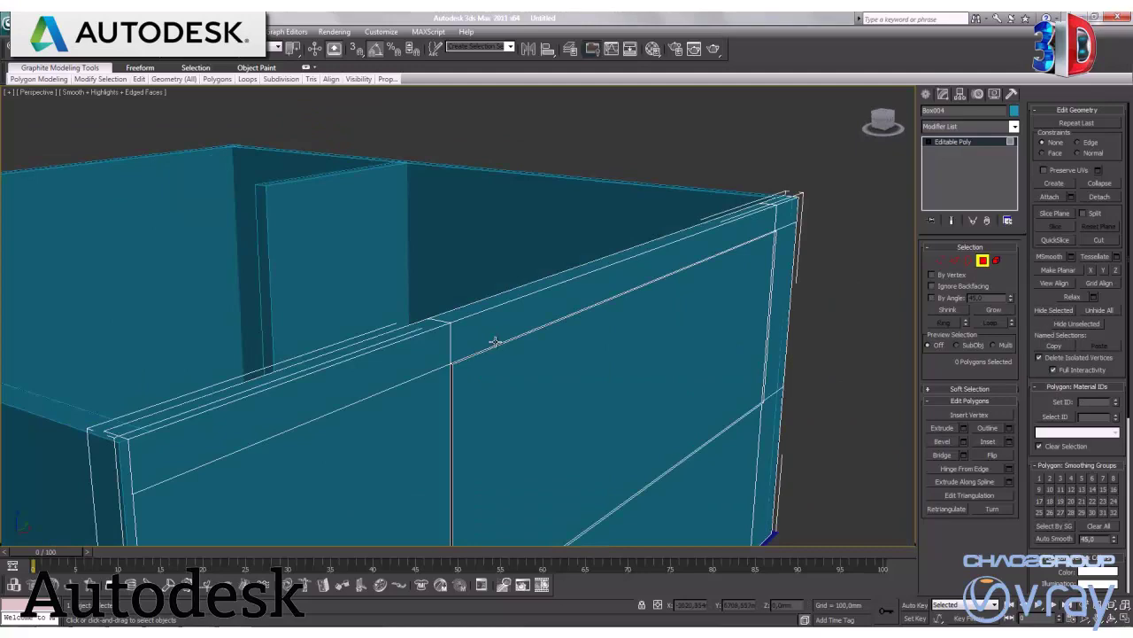
click(539, 405)
key(Delete)
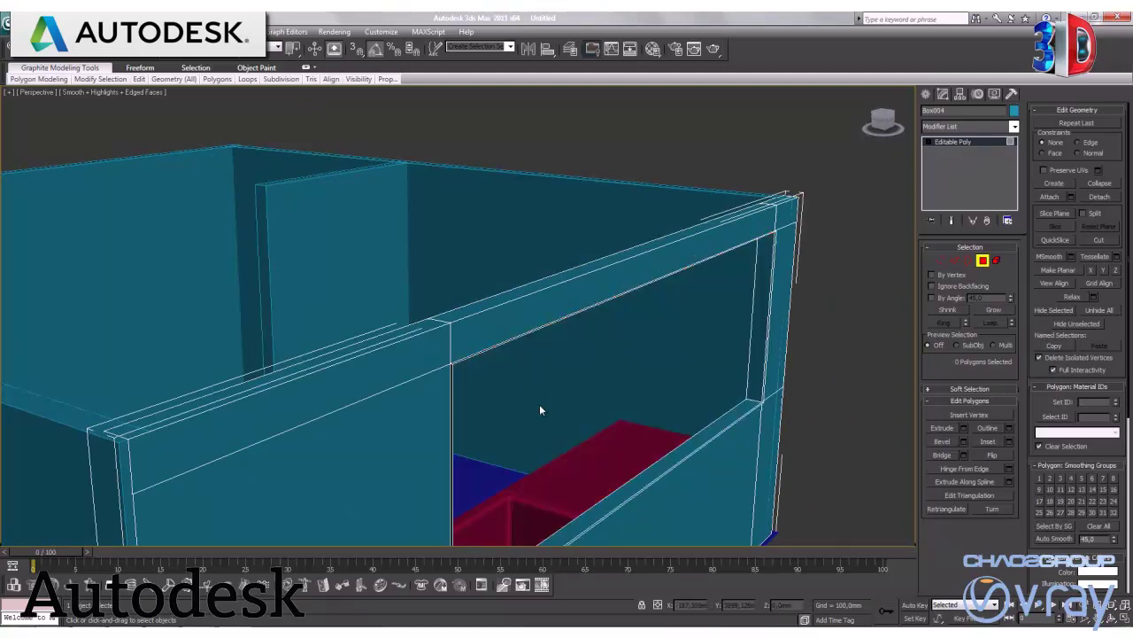
alt+middle_drag(430, 359, 525, 369)
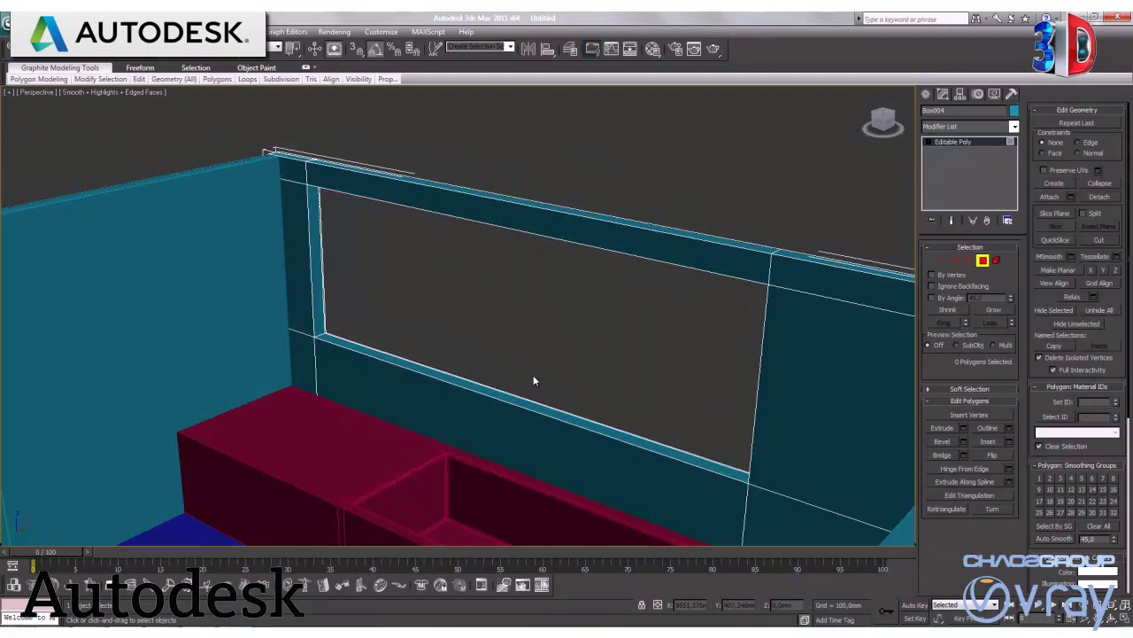
Save the scene to the Desktop as bathroom.max.
key(ctrl+s)
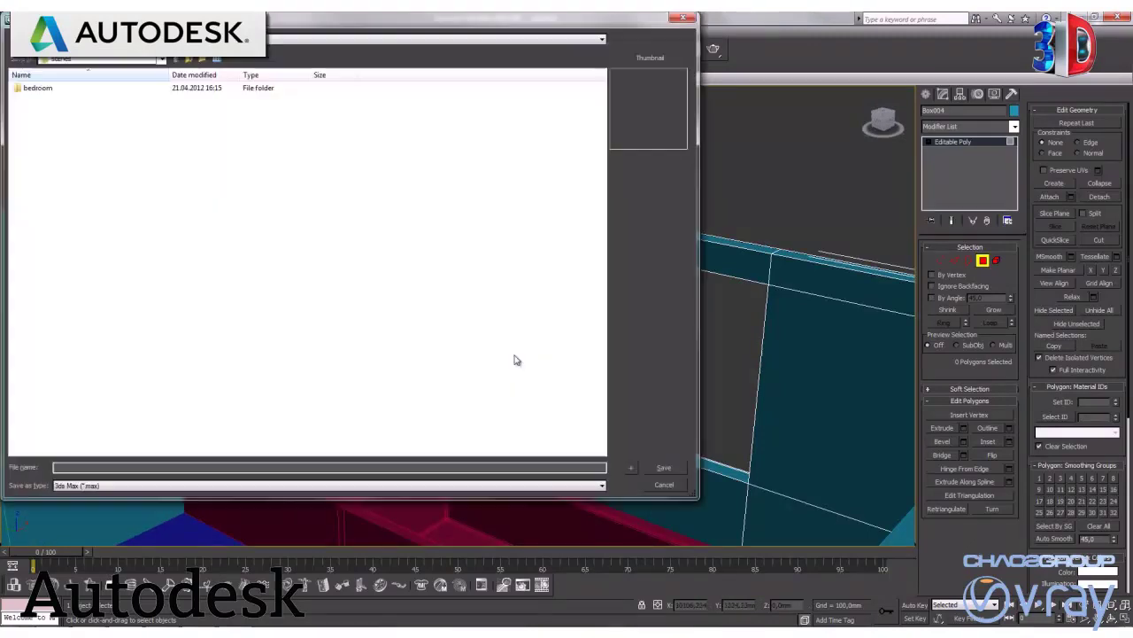
click(84, 60)
click(53, 74)
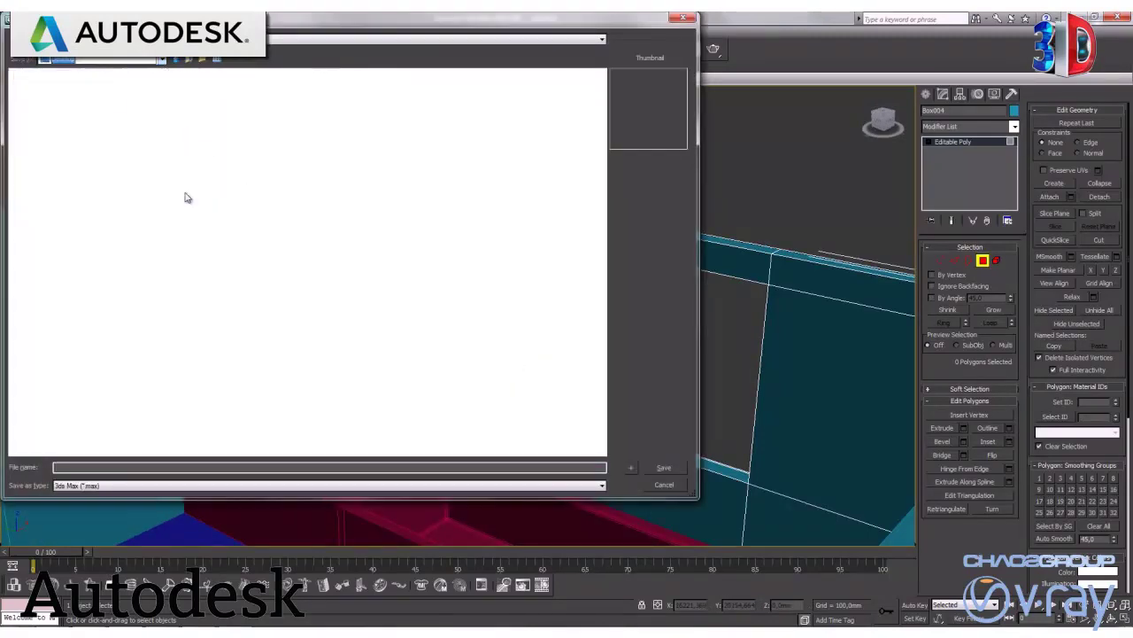
click(138, 468)
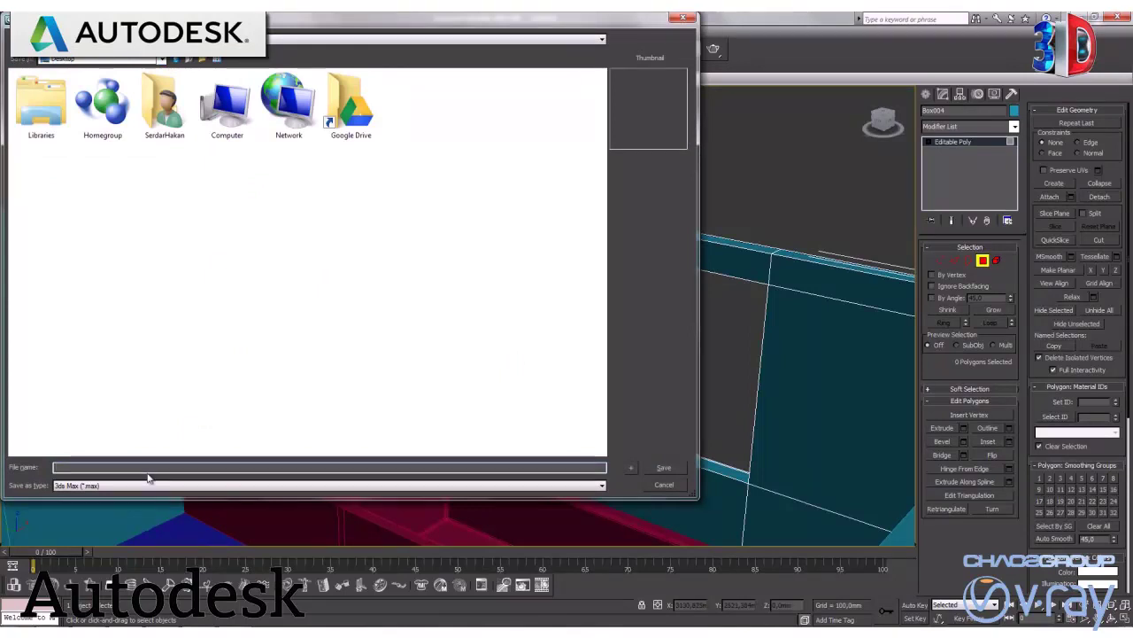
text(bathroom)
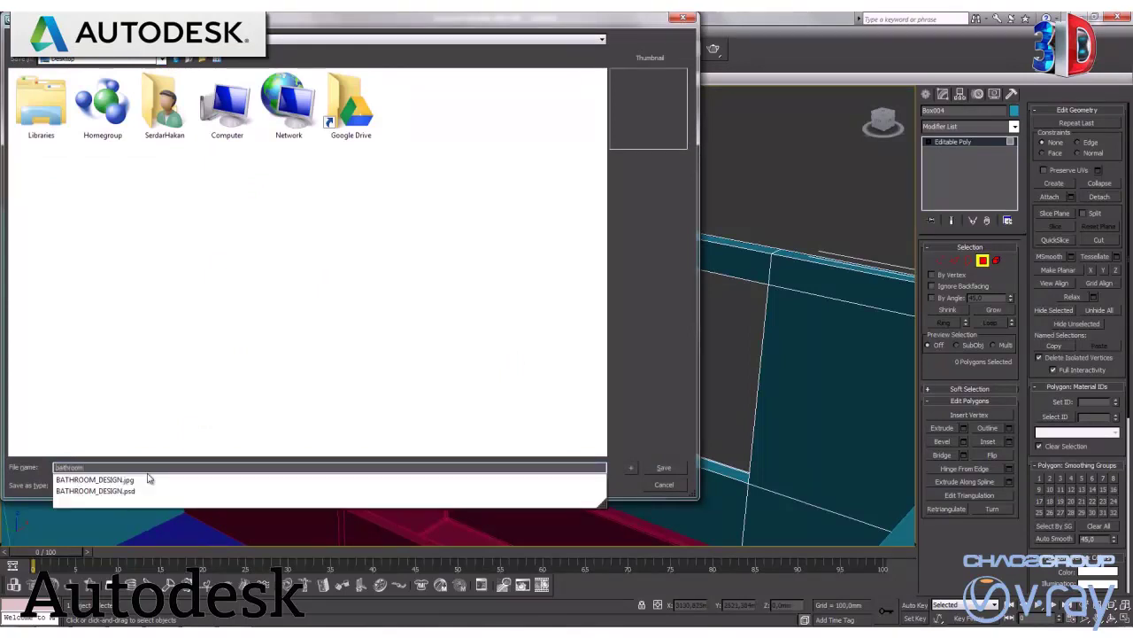
key(Return)
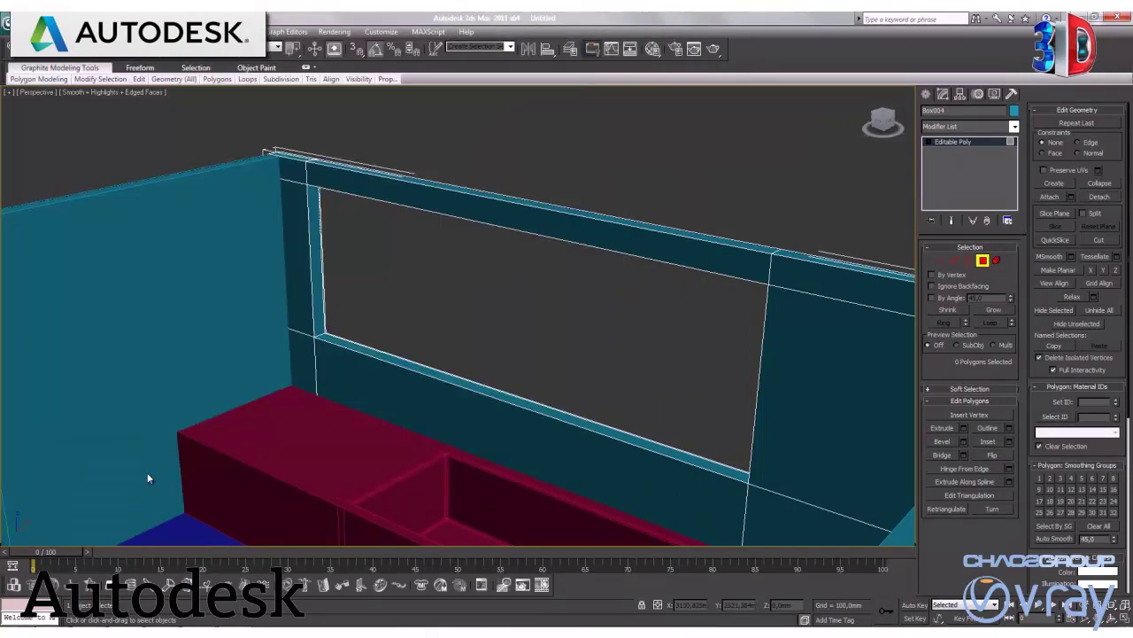
Orbit to the corner wall and select the wall object Box001.
alt+middle_drag(489, 278, 561, 339)
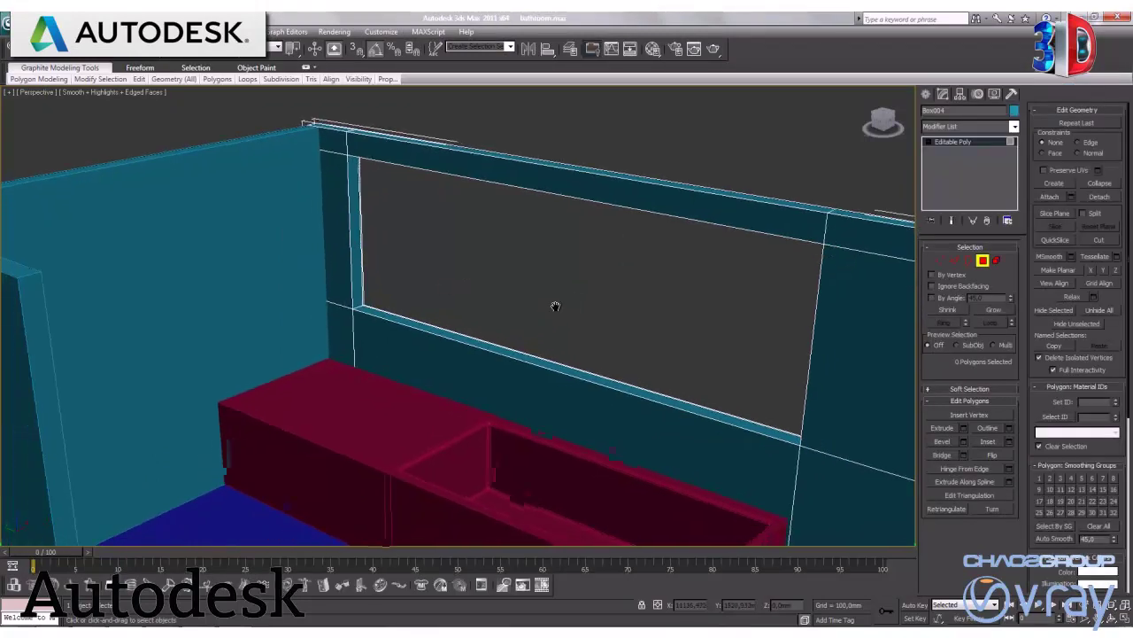
scroll(547, 336, up, 3)
scroll(546, 335, down, 2)
scroll(552, 336, down, 3)
mouse_move(428, 364)
alt+middle_down()
mouse_move(425, 384)
mouse_move(582, 387)
mouse_move(369, 392)
mouse_move(473, 393)
mouse_move(319, 410)
mouse_move(262, 404)
alt+middle_up()
alt+middle_drag(245, 349, 354, 351)
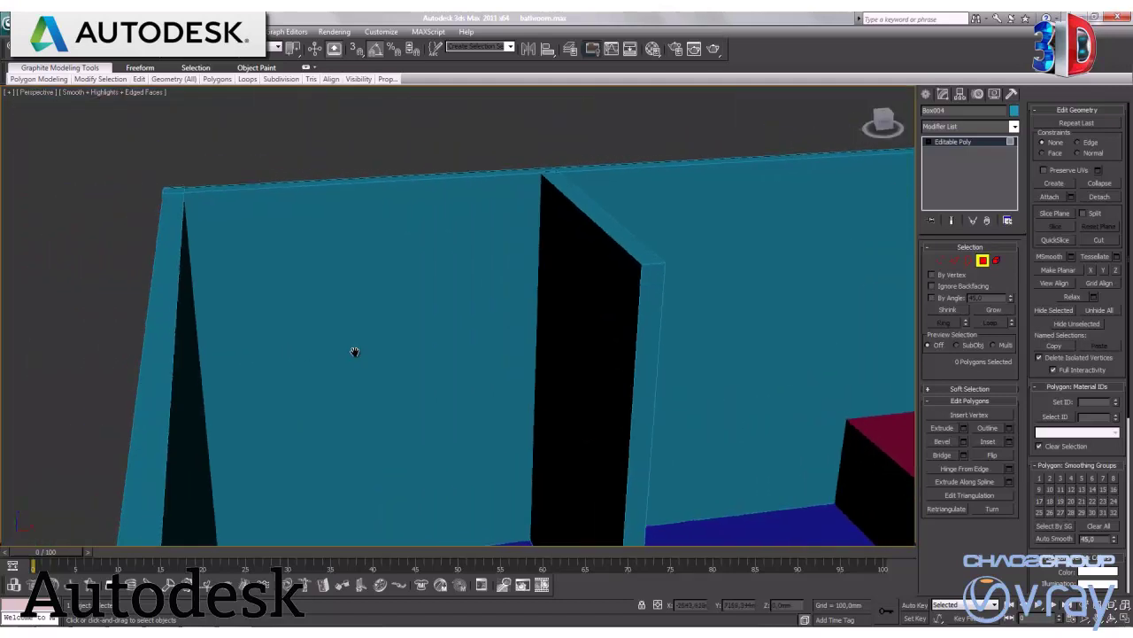
click(970, 260)
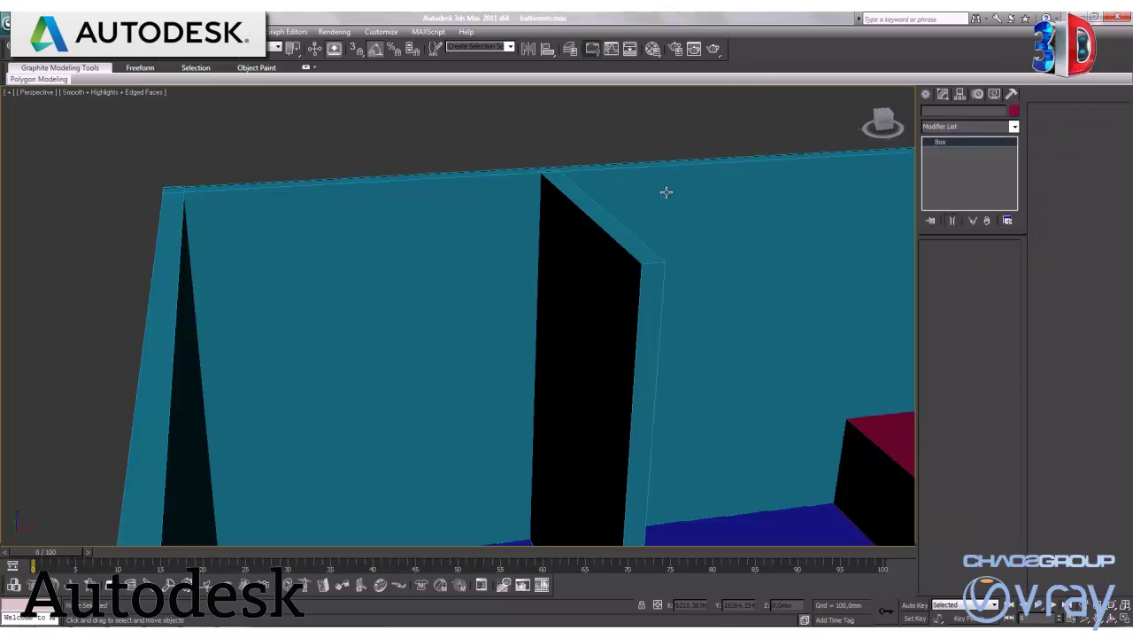
click(704, 236)
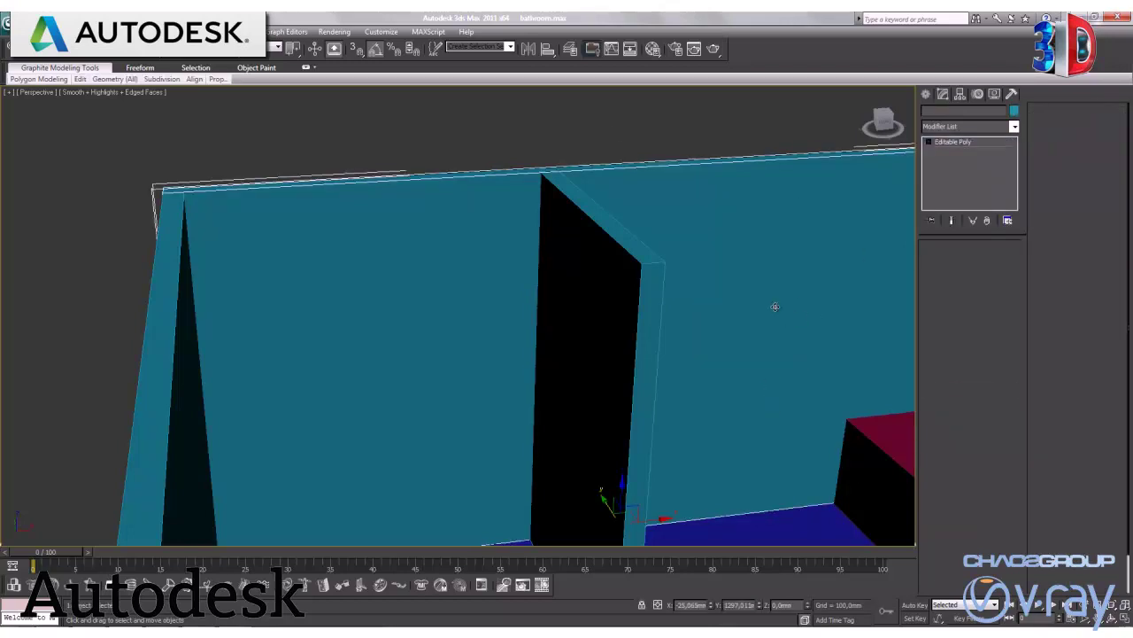
Ring Box001's edges and connect them with two vertical edges, adjusting pinch and slide.
key(2)
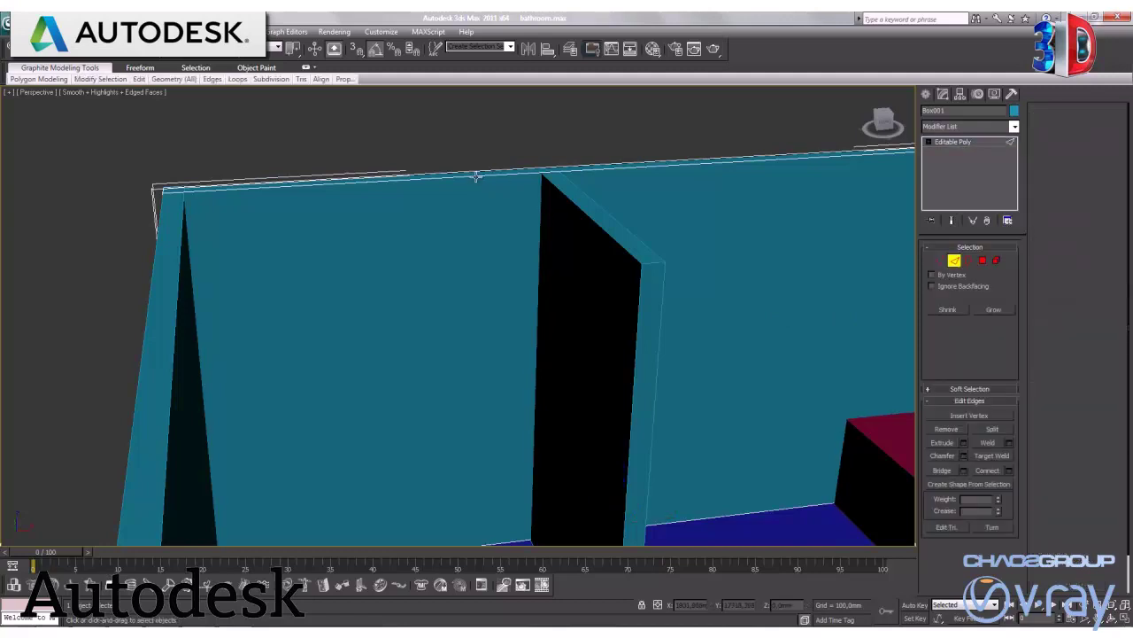
click(944, 322)
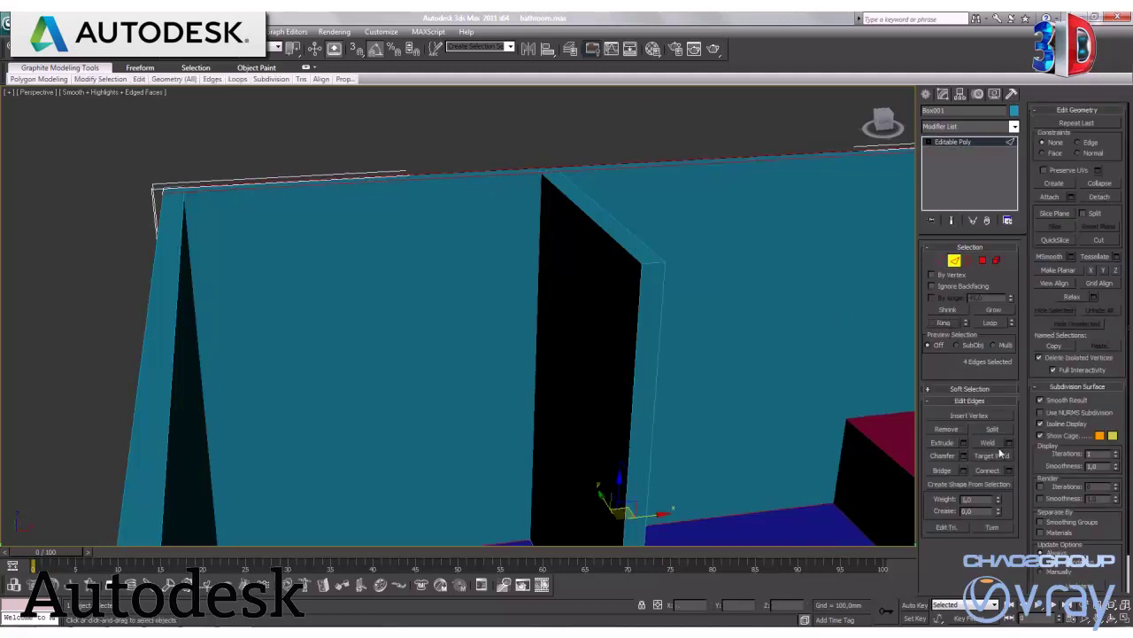
click(999, 470)
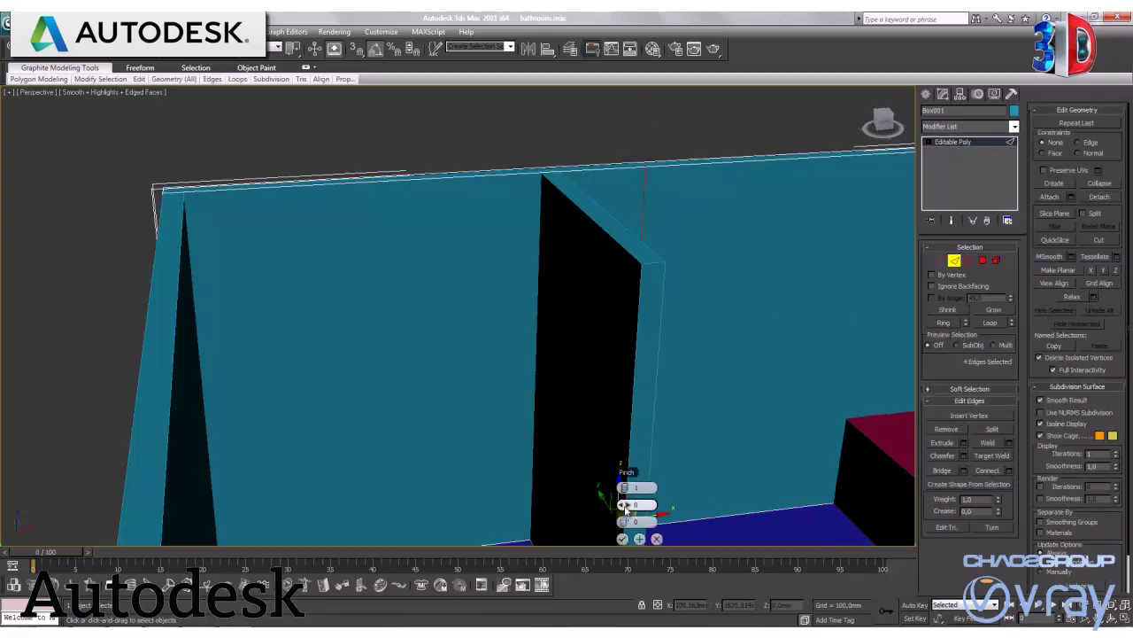
drag(611, 523, 582, 526)
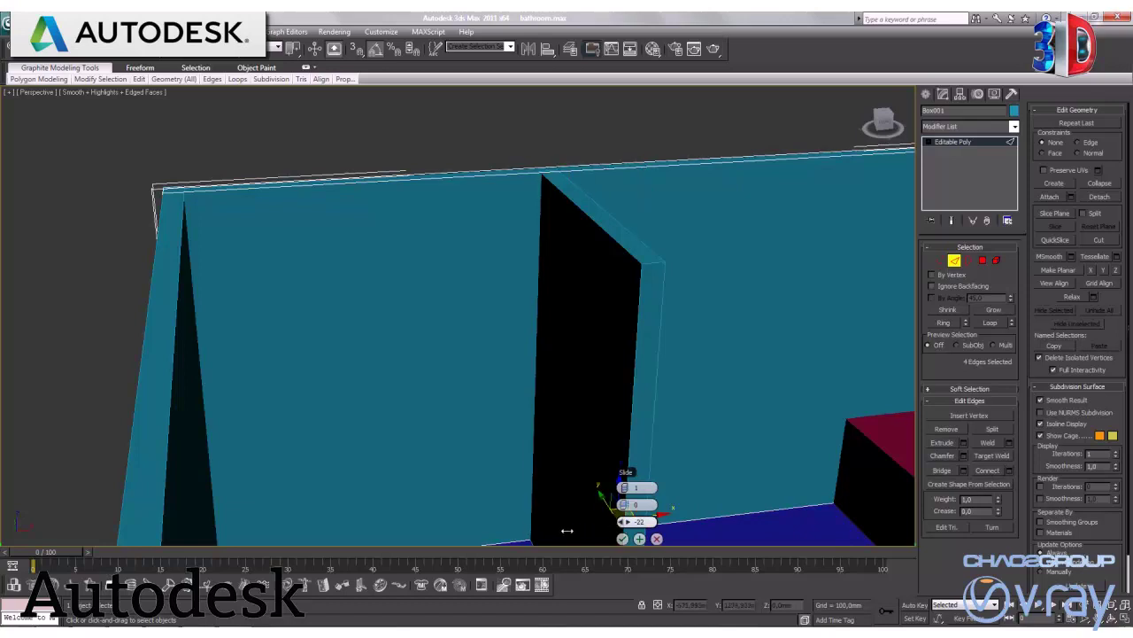
click(627, 487)
drag(501, 528, 478, 530)
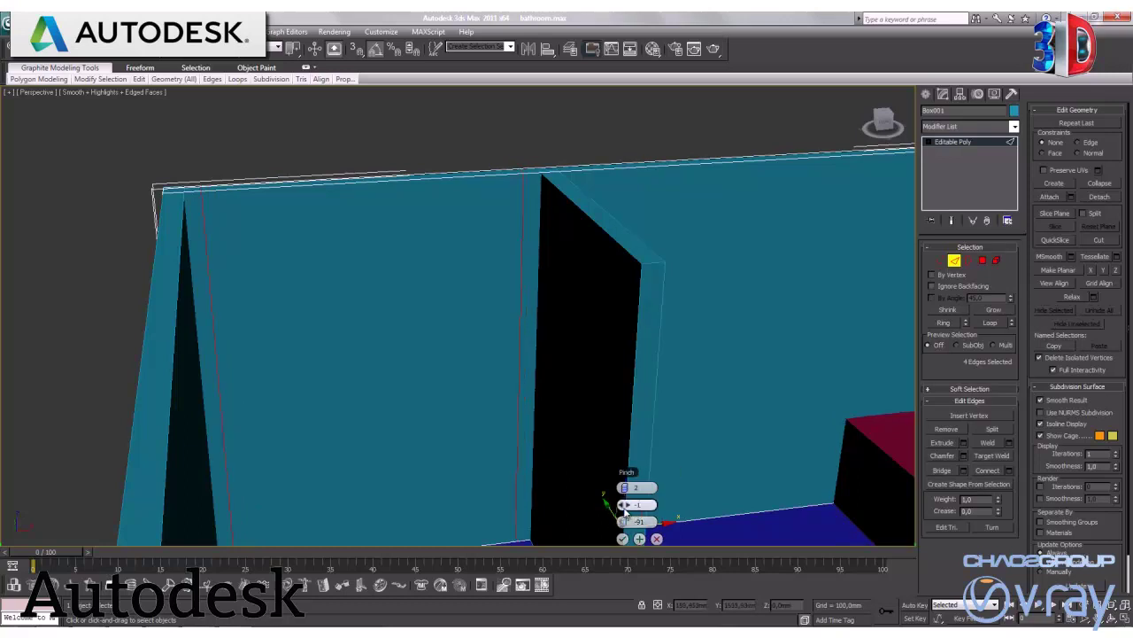
drag(623, 504, 549, 528)
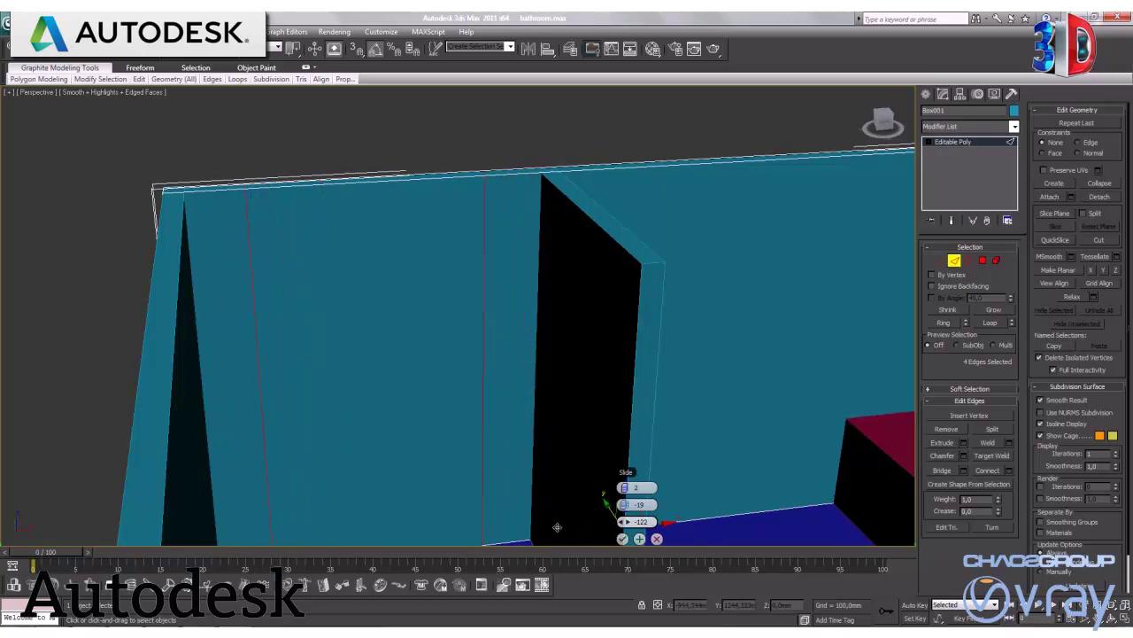
drag(623, 504, 657, 522)
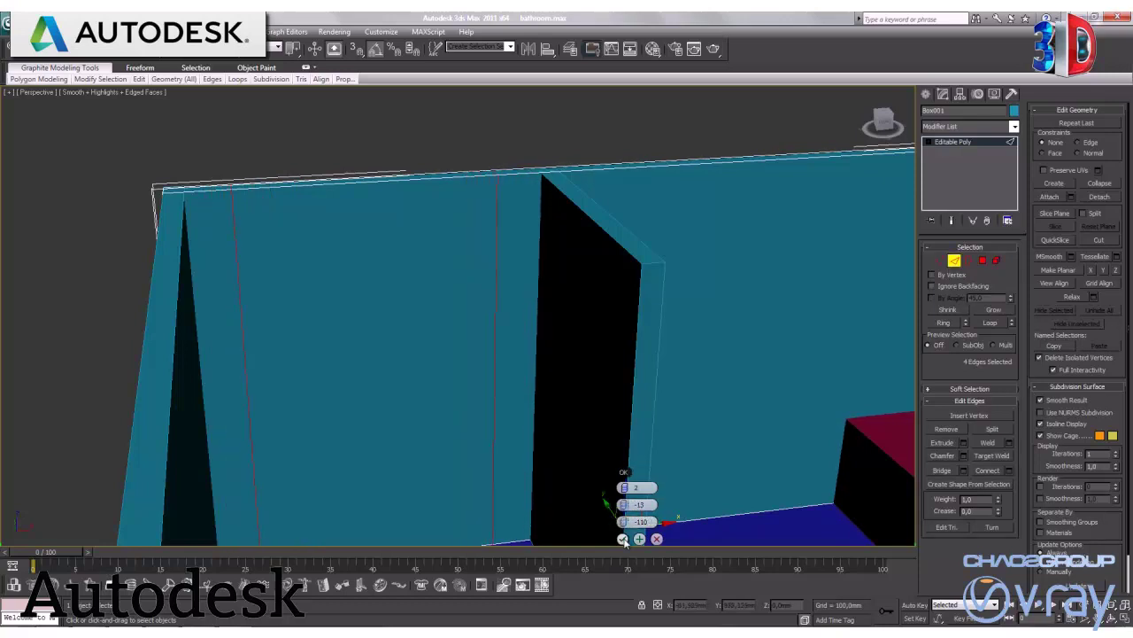
click(624, 539)
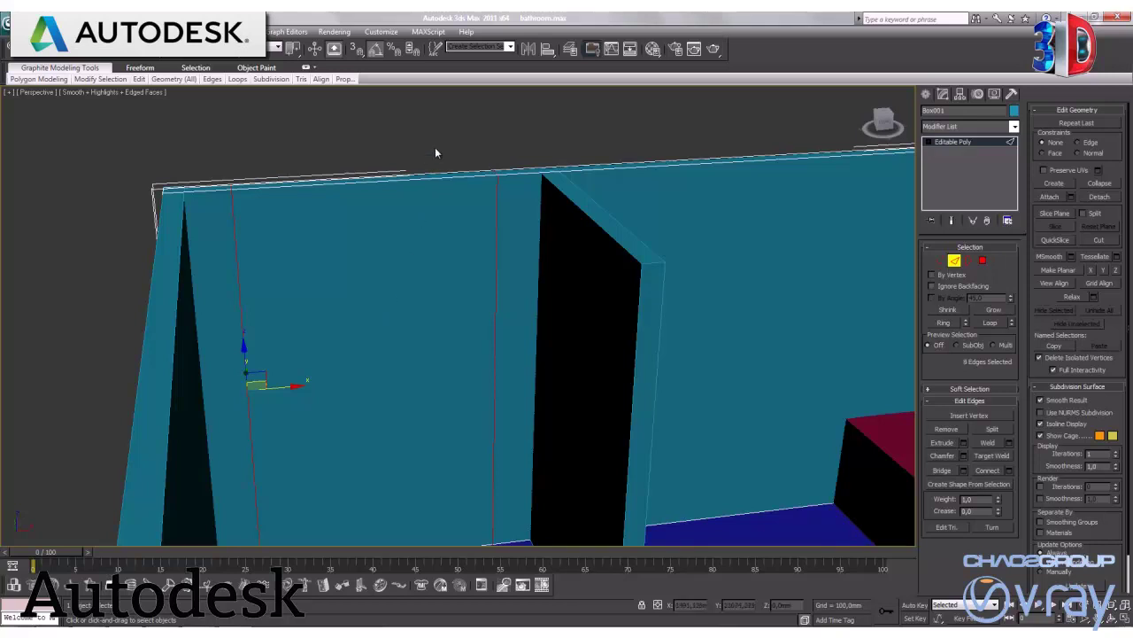
Connect the new vertical edges with horizontal edges at pinch -13 and slide 115.
click(1009, 470)
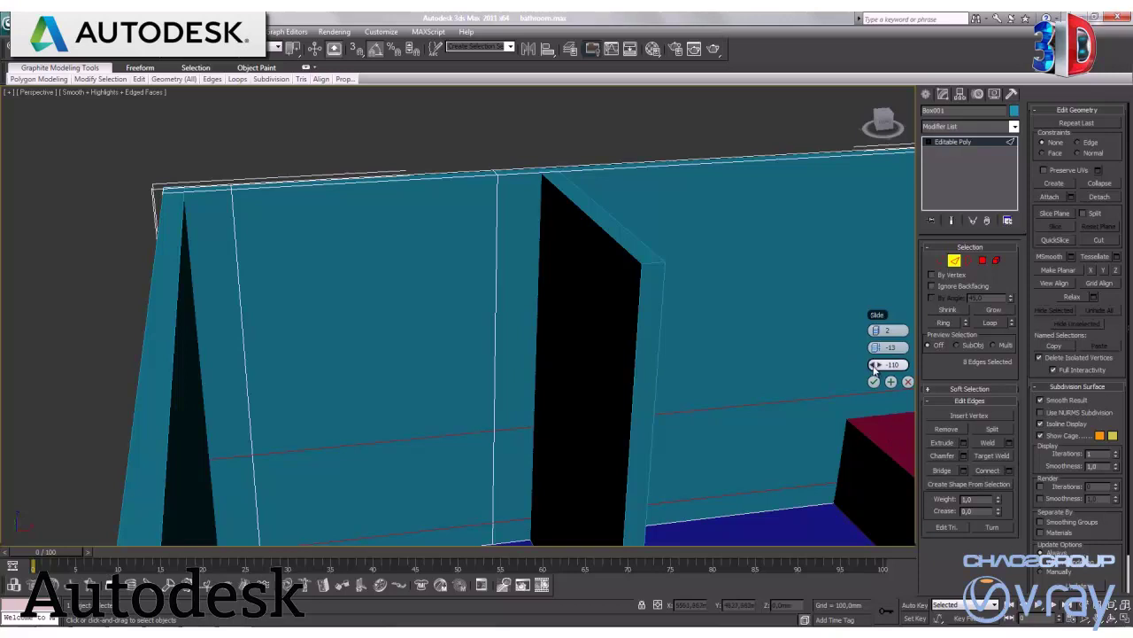
drag(848, 364, 40, 391)
drag(182, 404, 270, 408)
click(875, 382)
Extrude Box001's window face about -220 mm inward and delete it.
key(2)
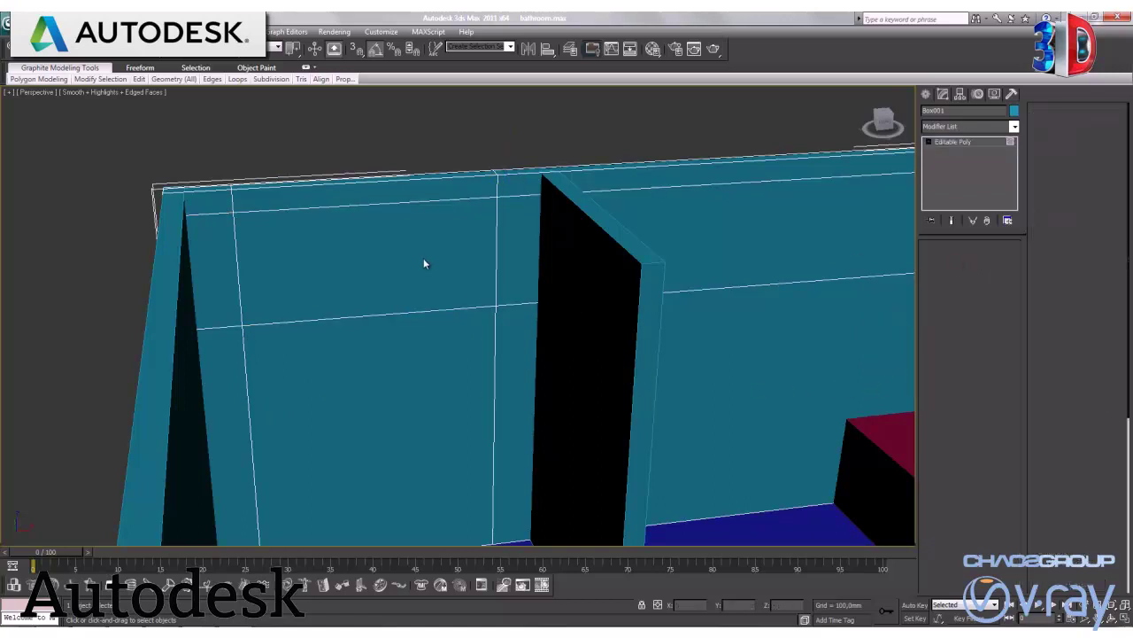
key(4)
click(424, 264)
click(963, 428)
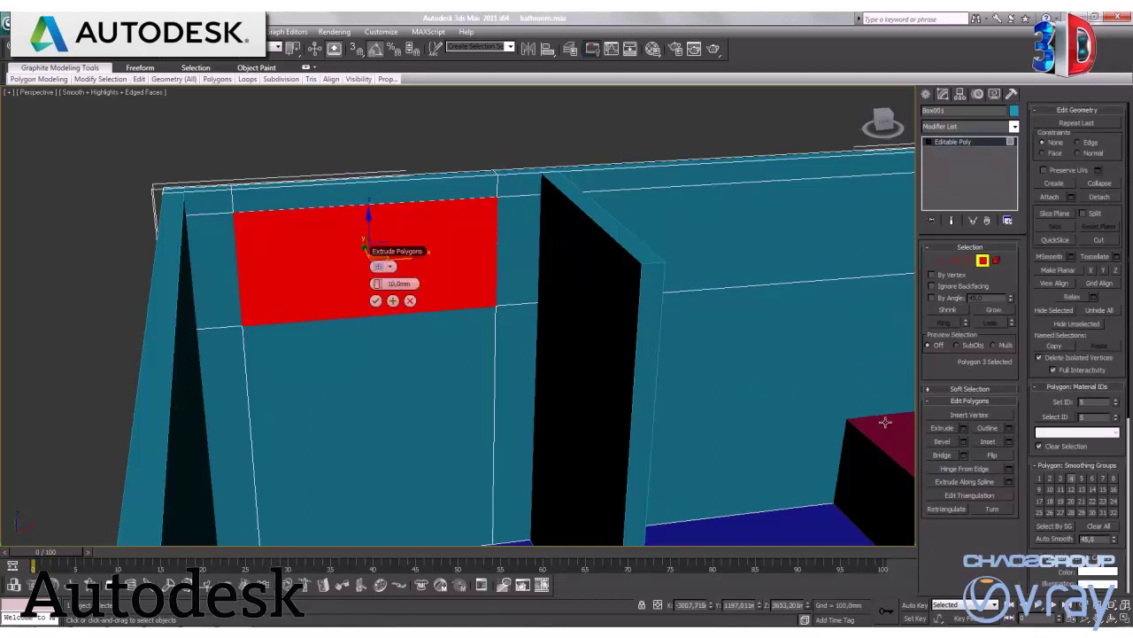
mouse_move(303, 285)
mouse_down()
mouse_move(573, 365)
mouse_move(198, 378)
mouse_move(237, 379)
mouse_up()
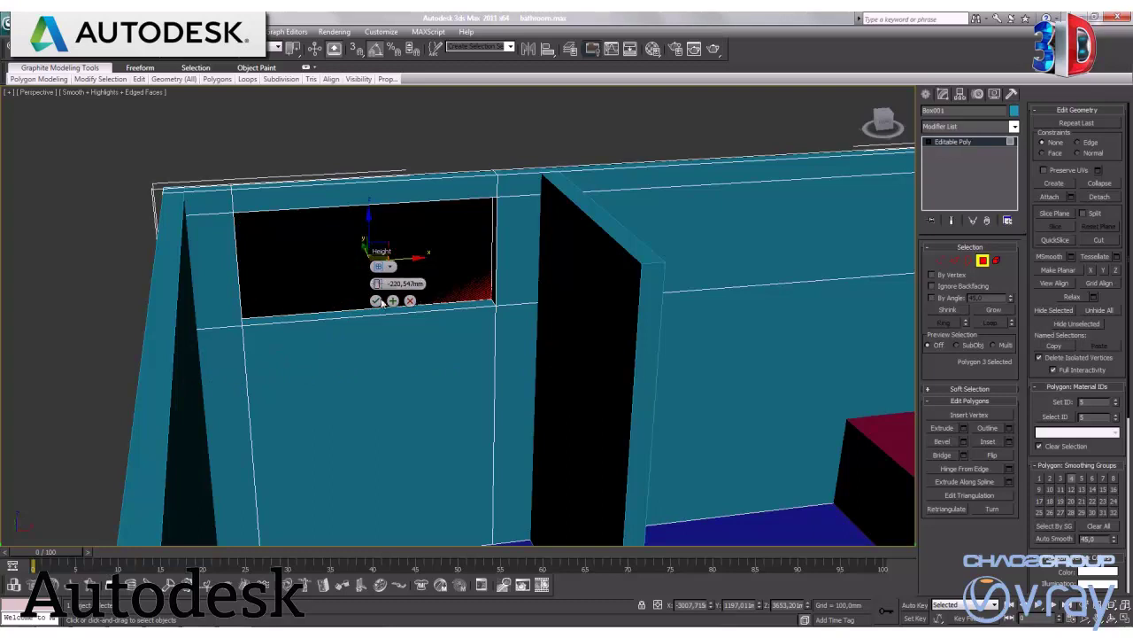
click(376, 301)
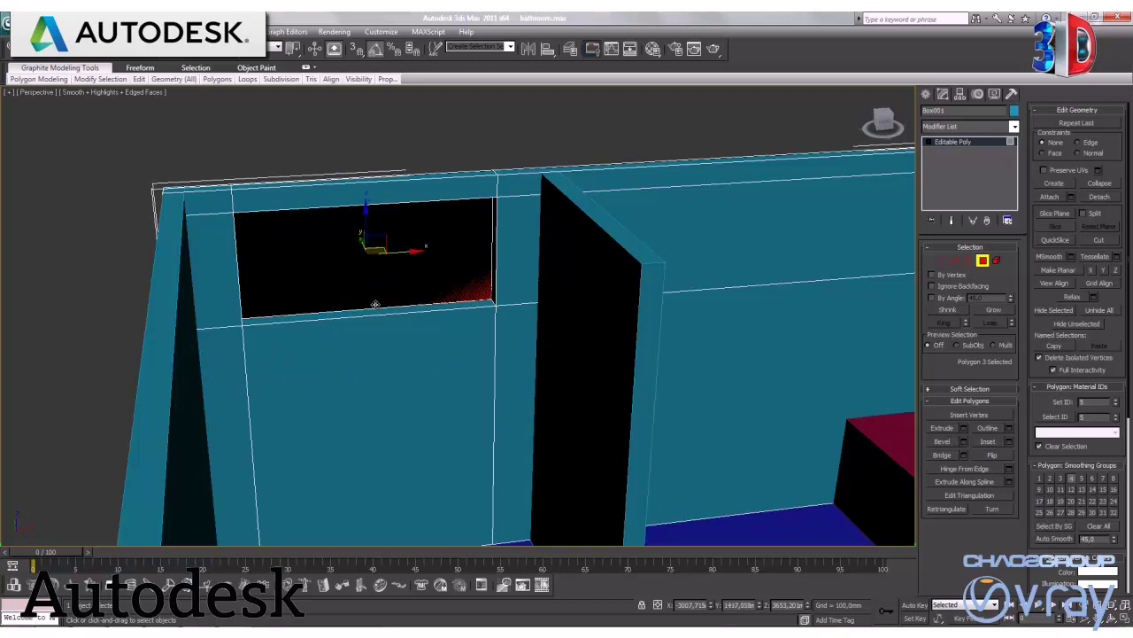
key(Delete)
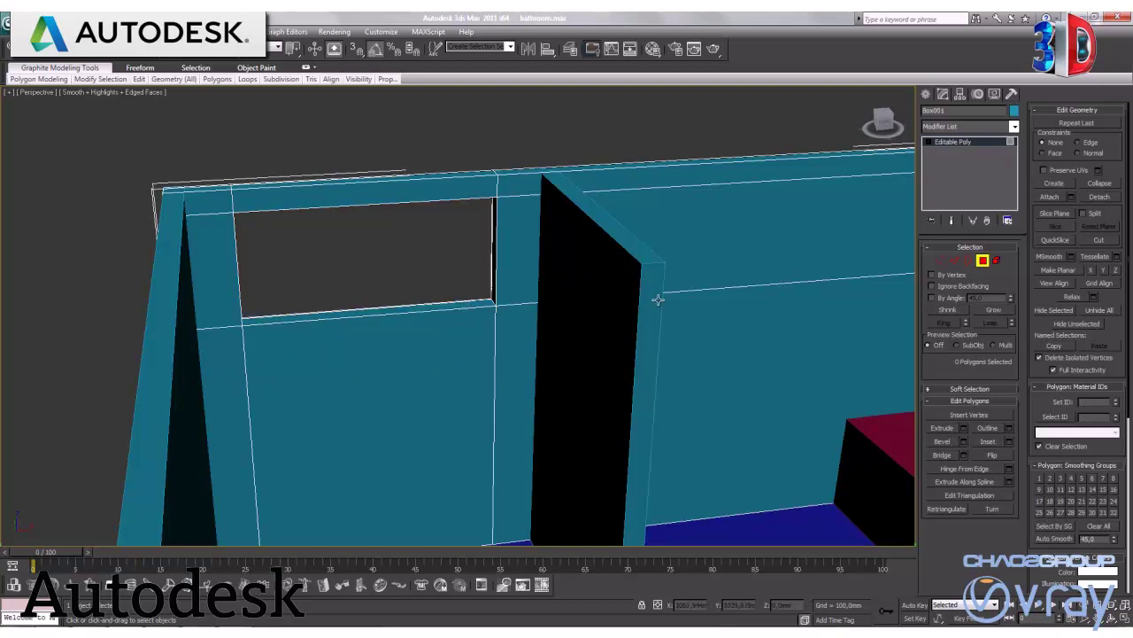
mouse_move(688, 316)
middle_down()
mouse_move(663, 326)
mouse_move(578, 299)
mouse_move(594, 354)
mouse_move(579, 349)
mouse_move(612, 346)
middle_up()
scroll(578, 299, down, 3)
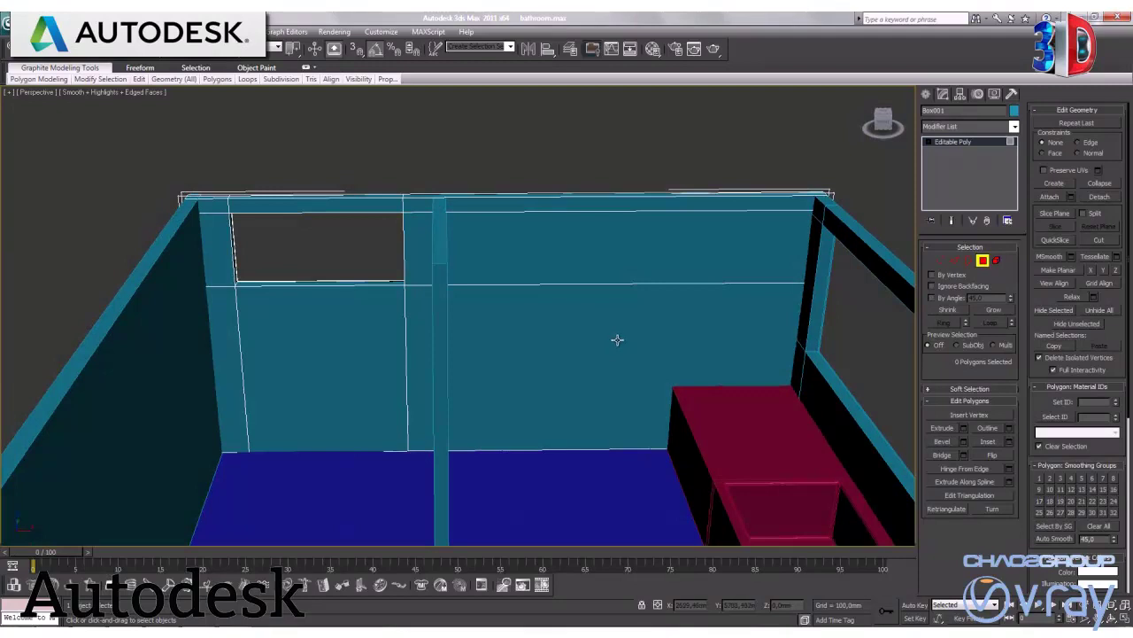
Exit face editing and deselect the walls.
click(983, 261)
click(614, 180)
mouse_move(682, 235)
alt+middle_down()
mouse_move(742, 252)
mouse_move(711, 216)
mouse_move(653, 313)
mouse_move(627, 315)
alt+middle_up()
scroll(577, 309, up, 3)
middle_drag(516, 233, 549, 293)
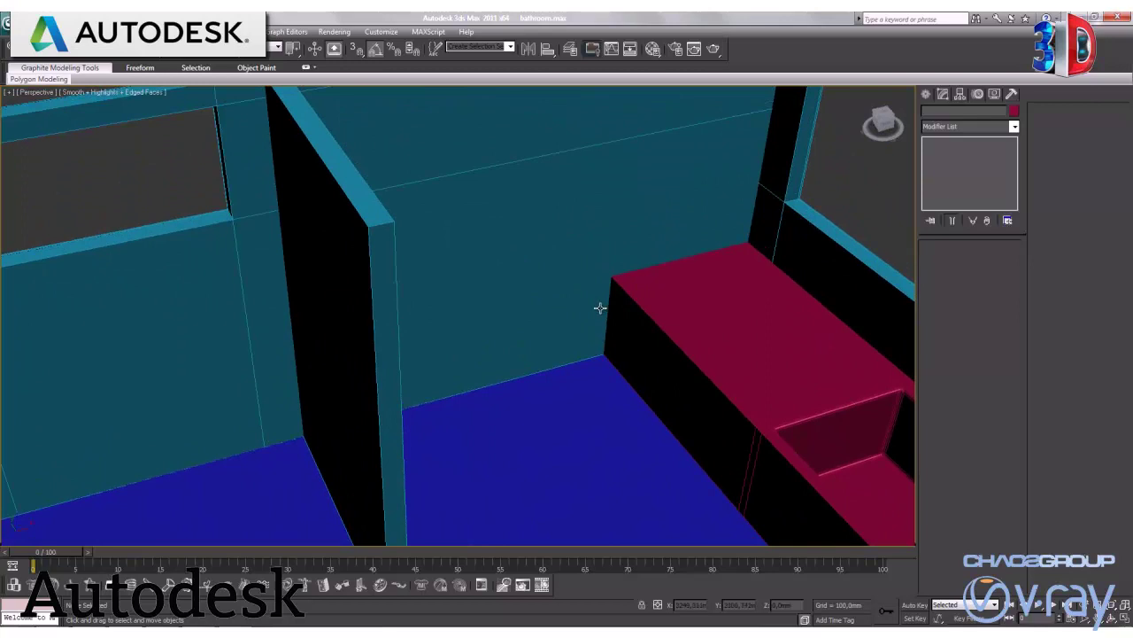
Maximize the Top view zoomed on the wall corner and activate spline Line creation.
key(alt+w)
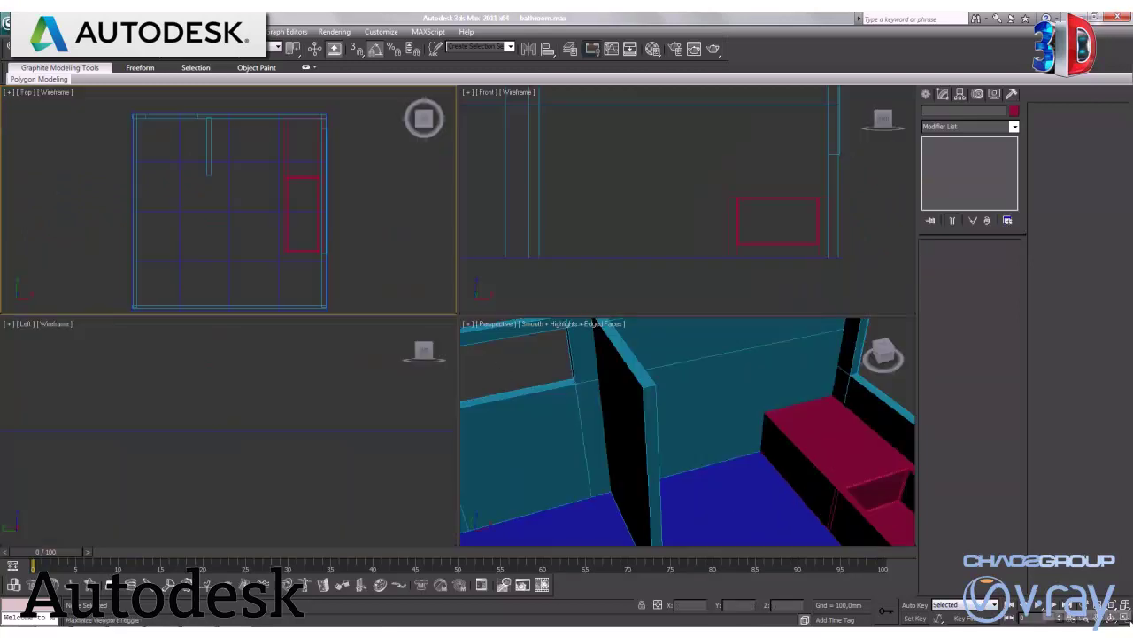
key(alt+w)
middle_drag(597, 299, 558, 297)
scroll(558, 297, up, 4)
scroll(558, 296, up, 2)
mouse_move(693, 245)
middle_down()
mouse_move(561, 322)
mouse_move(612, 345)
middle_up()
scroll(561, 323, up, 3)
scroll(597, 309, up, 1)
scroll(611, 345, up, 1)
middle_drag(678, 333, 509, 320)
scroll(495, 319, up, 2)
click(927, 95)
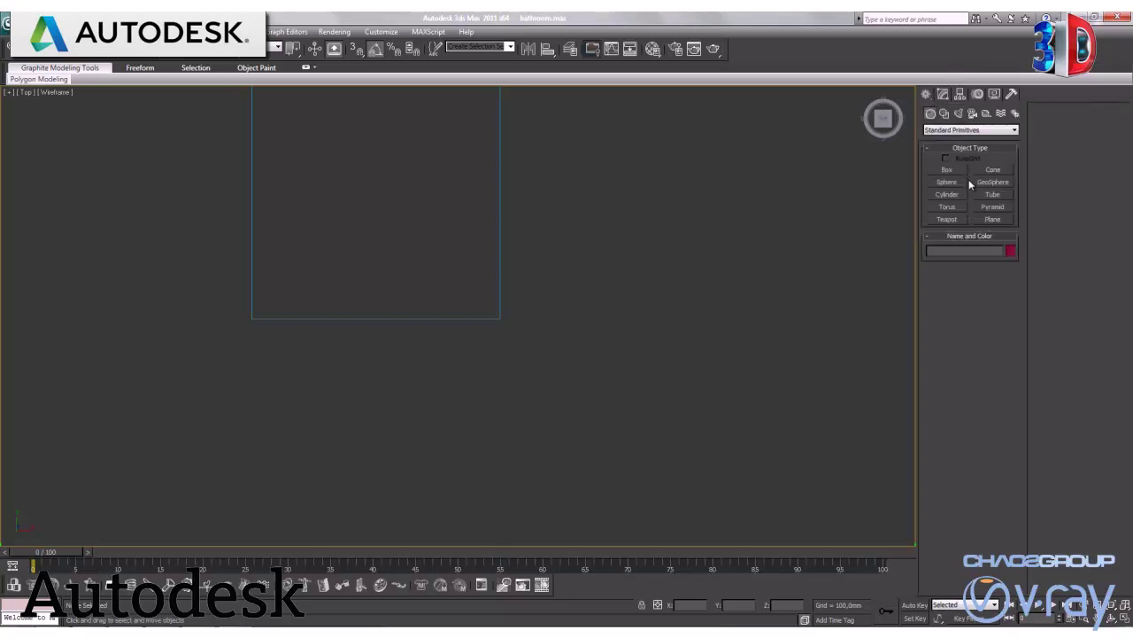
click(943, 113)
click(947, 179)
Draw a closed Line001 spline from points around the outer wall corner.
middle_drag(531, 367, 579, 341)
scroll(579, 341, up, 3)
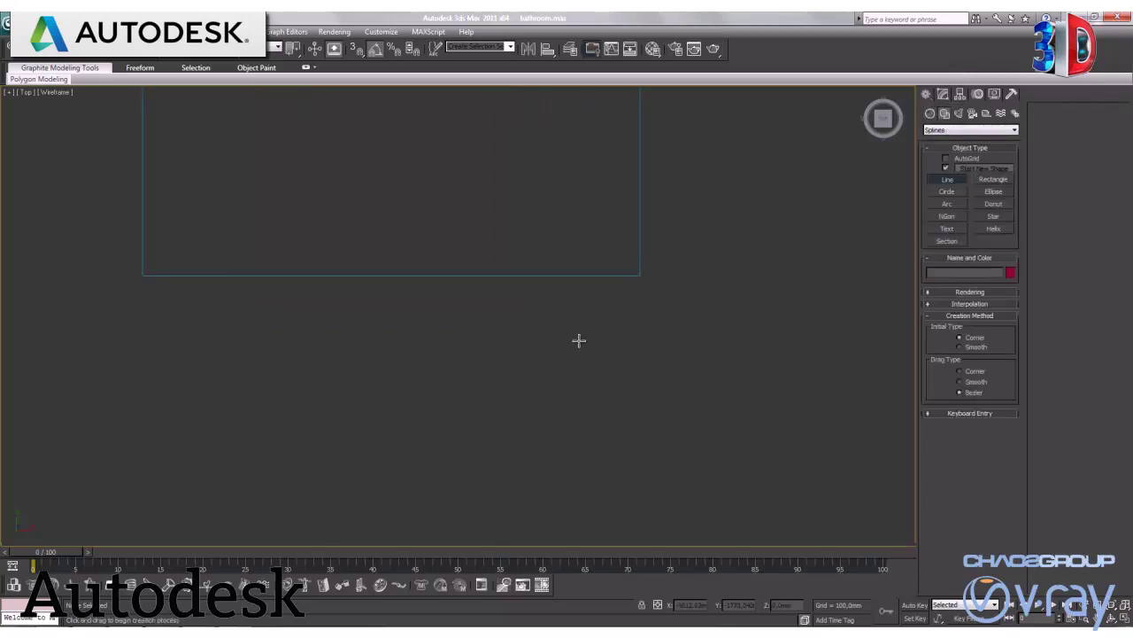
click(628, 275)
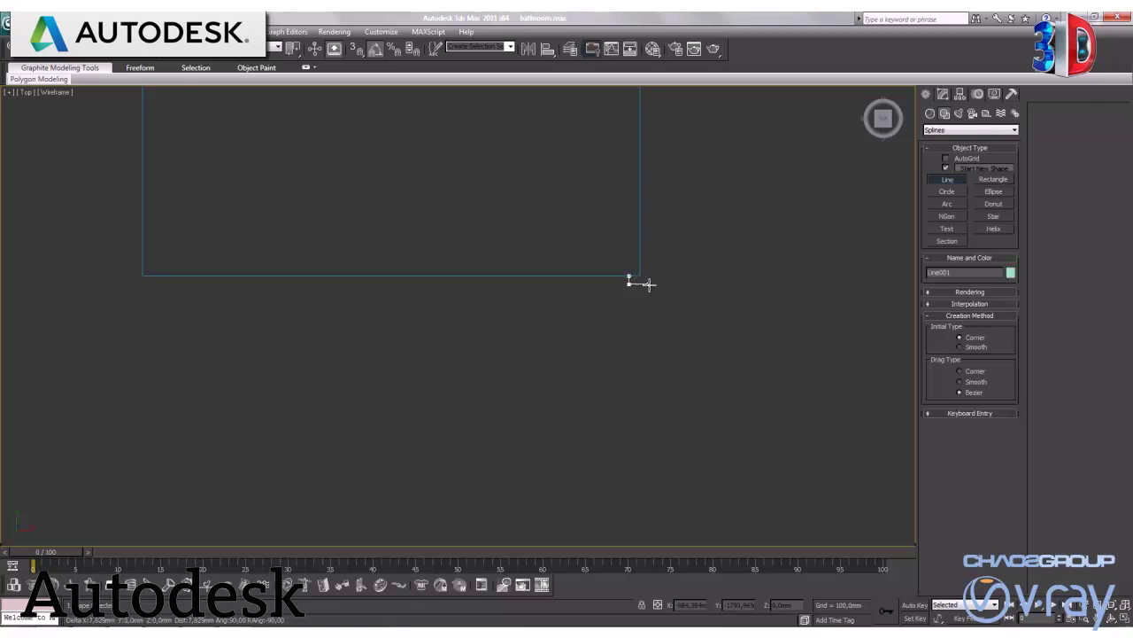
click(658, 283)
click(659, 267)
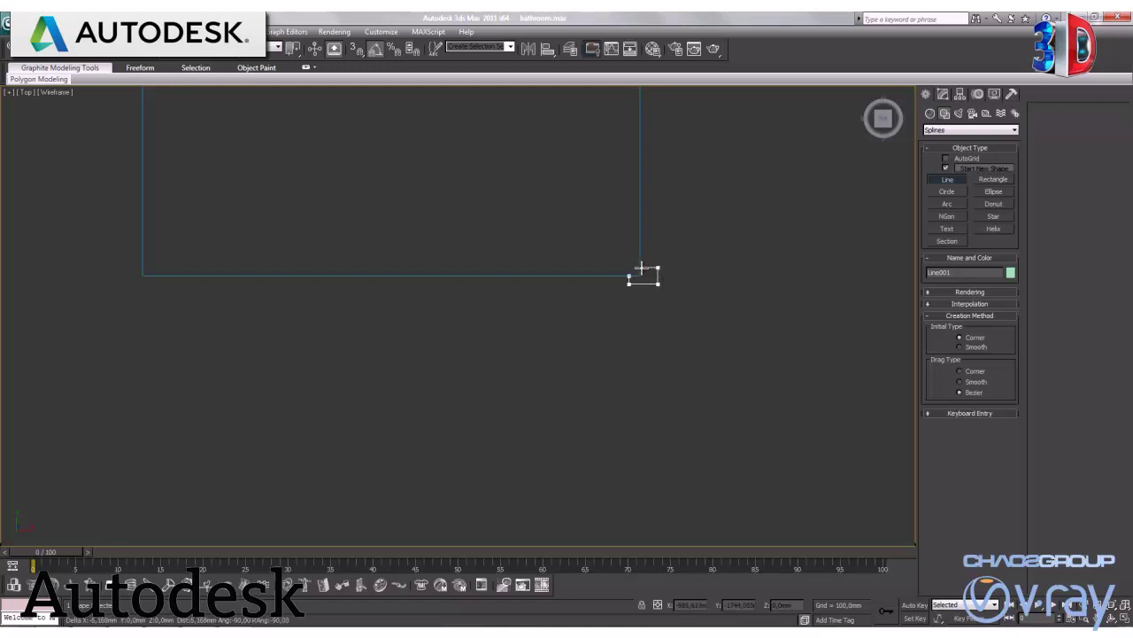
click(639, 267)
click(629, 275)
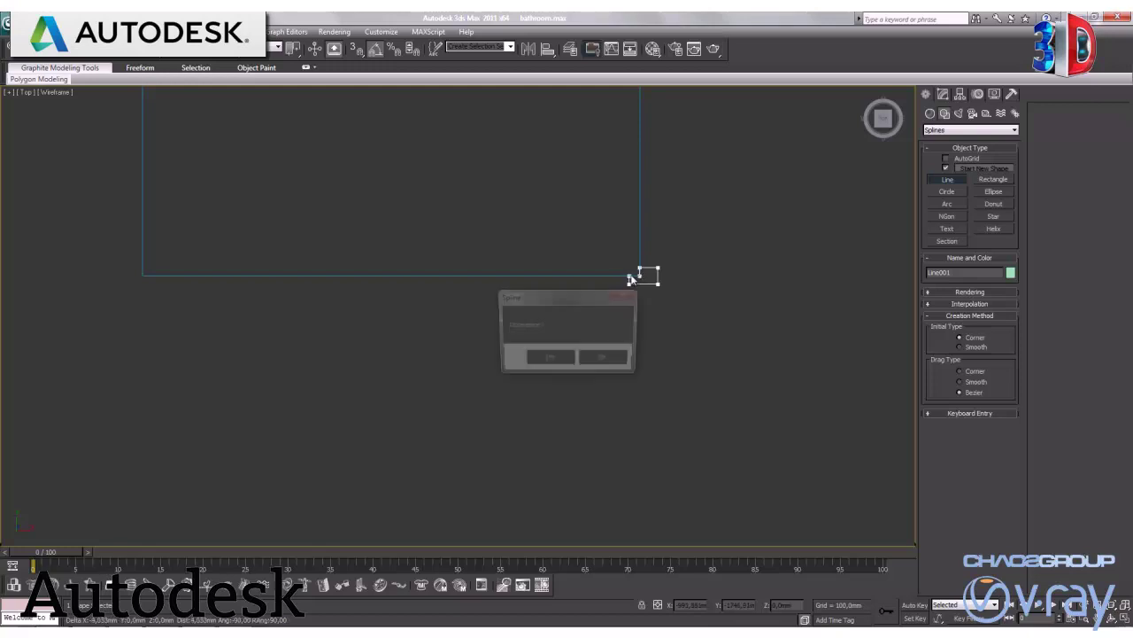
click(548, 358)
middle_drag(718, 319, 625, 321)
scroll(732, 279, up, 2)
middle_drag(732, 279, 574, 337)
scroll(602, 334, up, 2)
right_click(870, 224)
In Vertex mode, move Line001's inner-corner and right-edge points to narrow the shape.
click(943, 94)
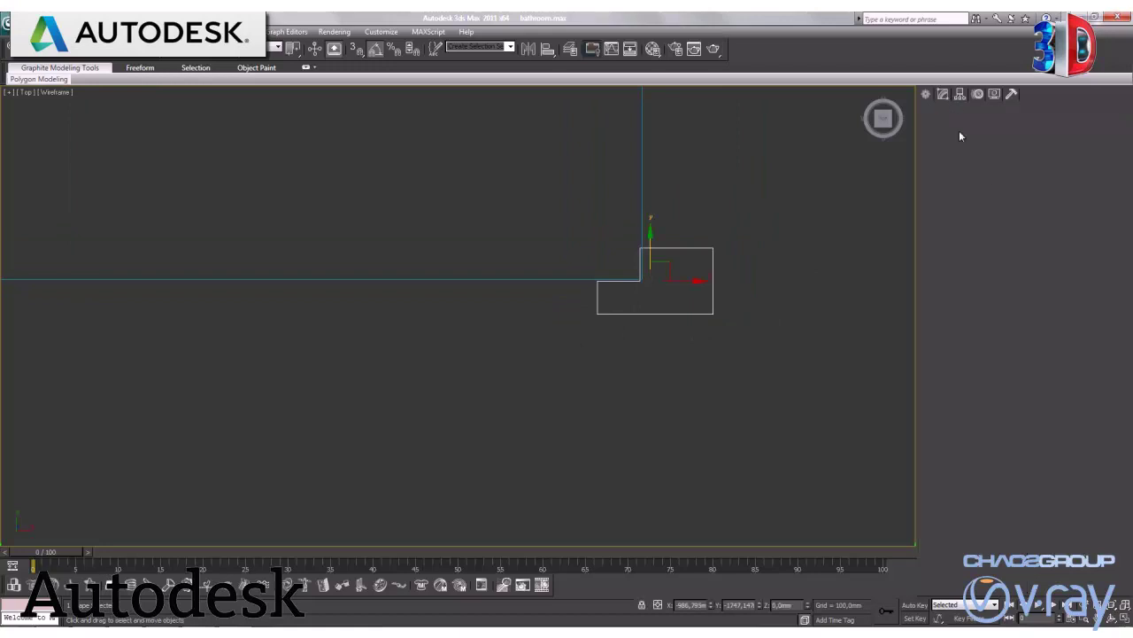
click(954, 289)
drag(608, 240, 655, 292)
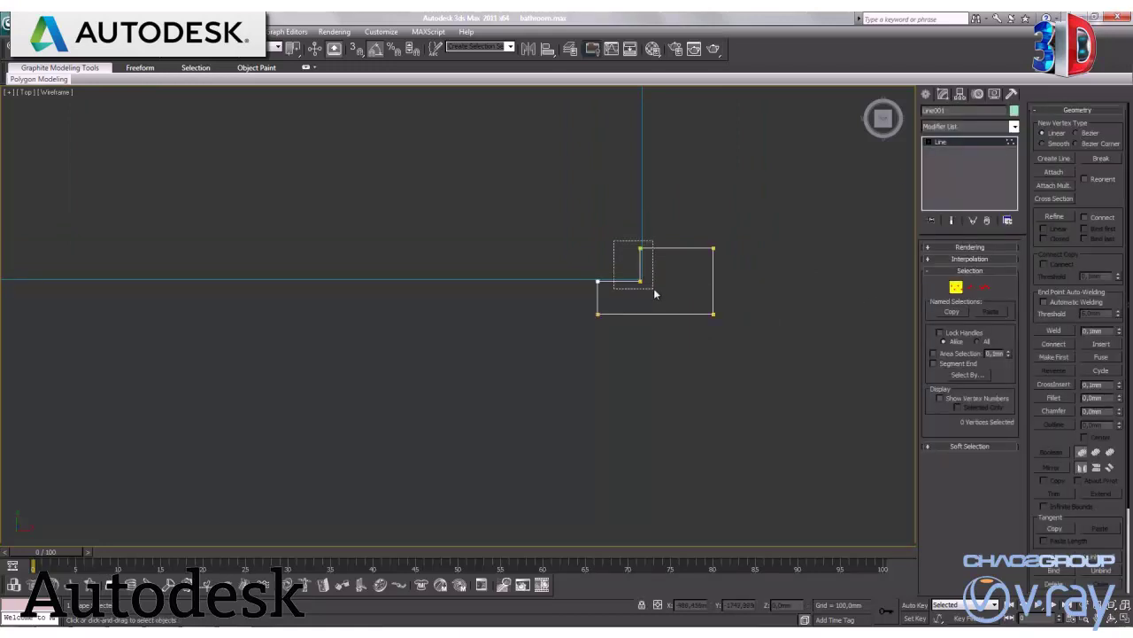
drag(667, 247, 671, 247)
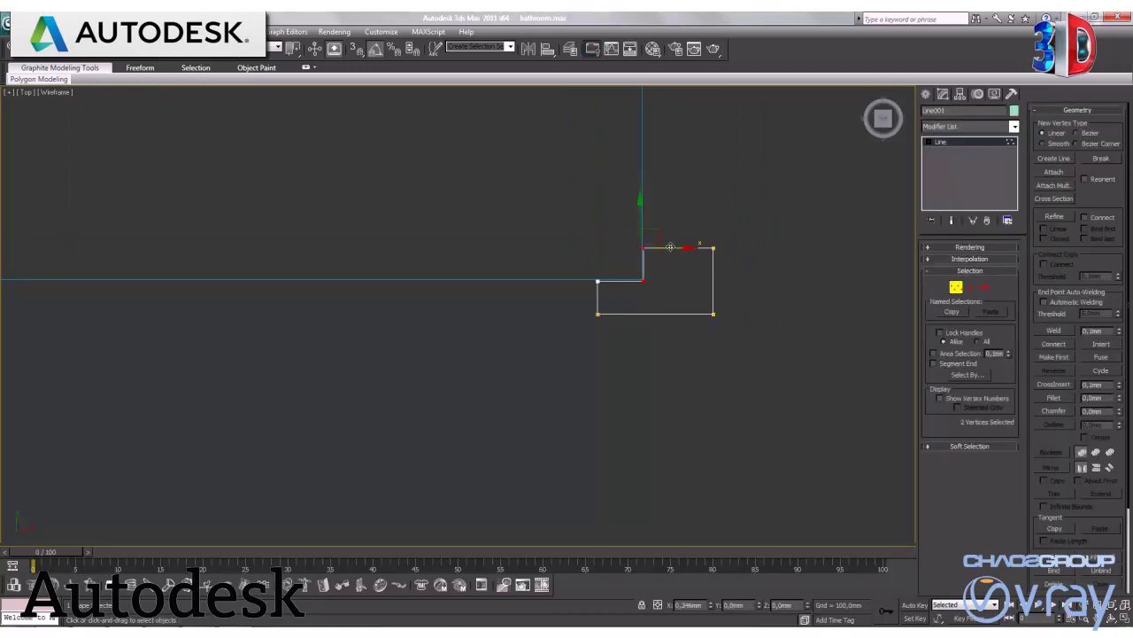
drag(751, 334, 692, 223)
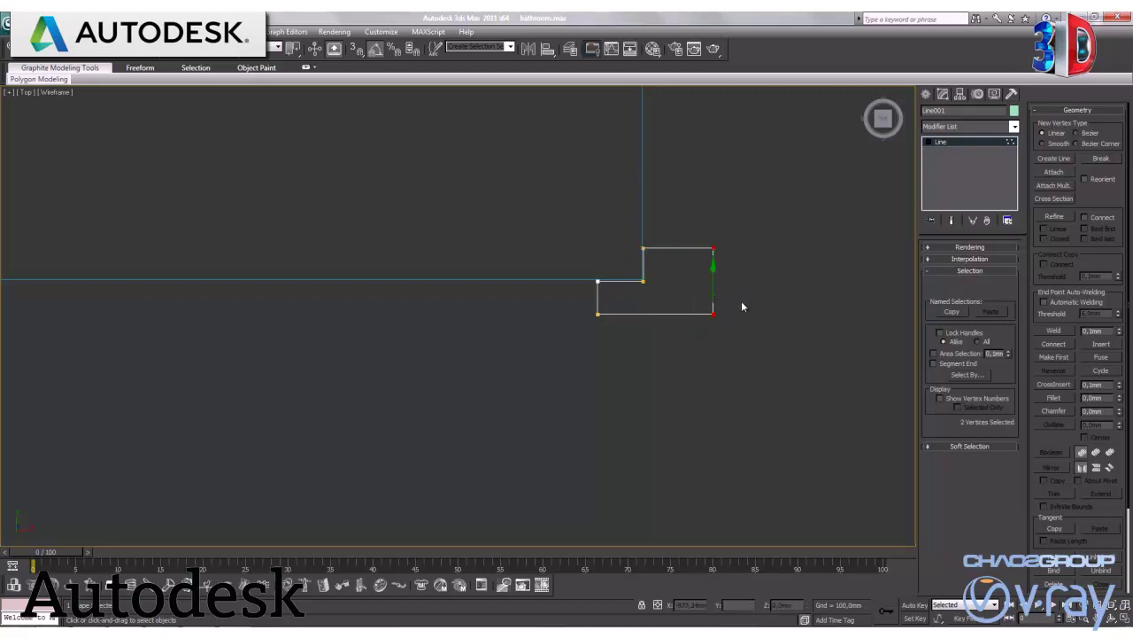
mouse_move(742, 314)
mouse_down()
mouse_move(688, 322)
mouse_move(580, 304)
mouse_move(592, 263)
mouse_move(632, 304)
mouse_up()
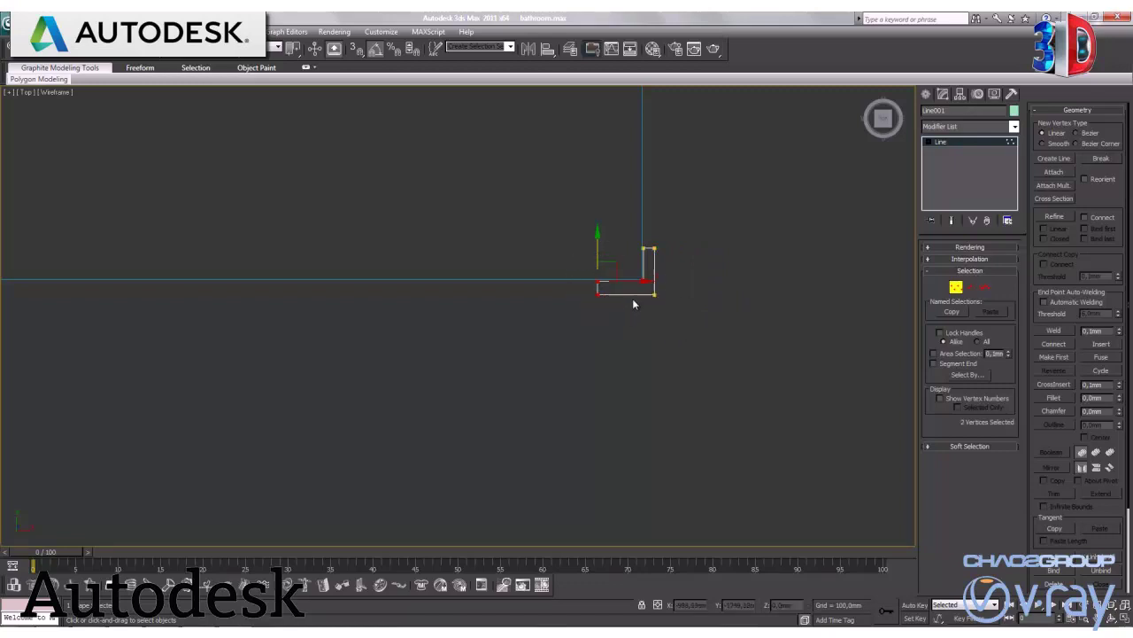
Reposition the bottom and left vertex pairs to square up the L-shaped outline.
middle_drag(646, 283, 678, 293)
scroll(708, 274, up, 2)
middle_drag(749, 258, 615, 307)
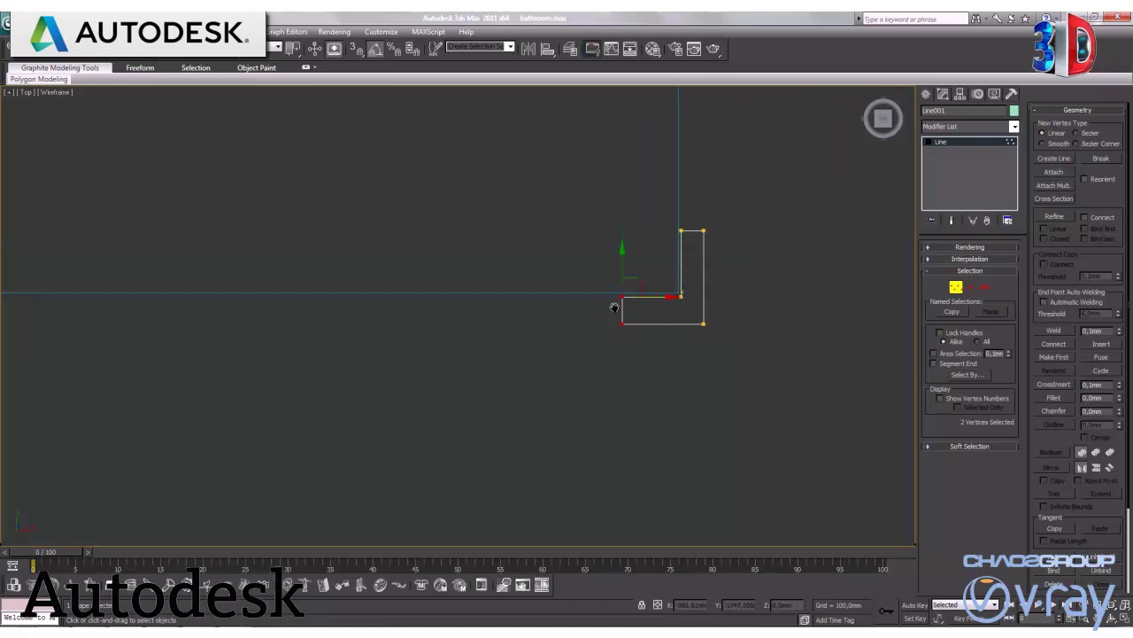
mouse_move(742, 368)
mouse_down()
mouse_move(605, 317)
mouse_move(621, 281)
mouse_up()
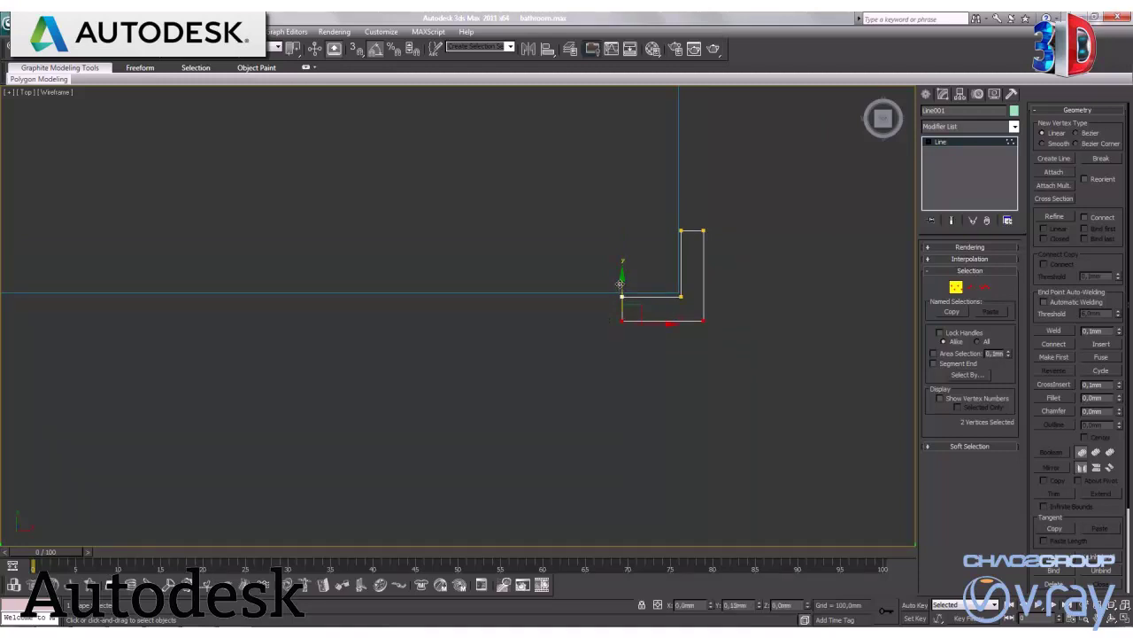
mouse_move(691, 241)
mouse_down()
mouse_move(735, 211)
mouse_move(680, 212)
mouse_up()
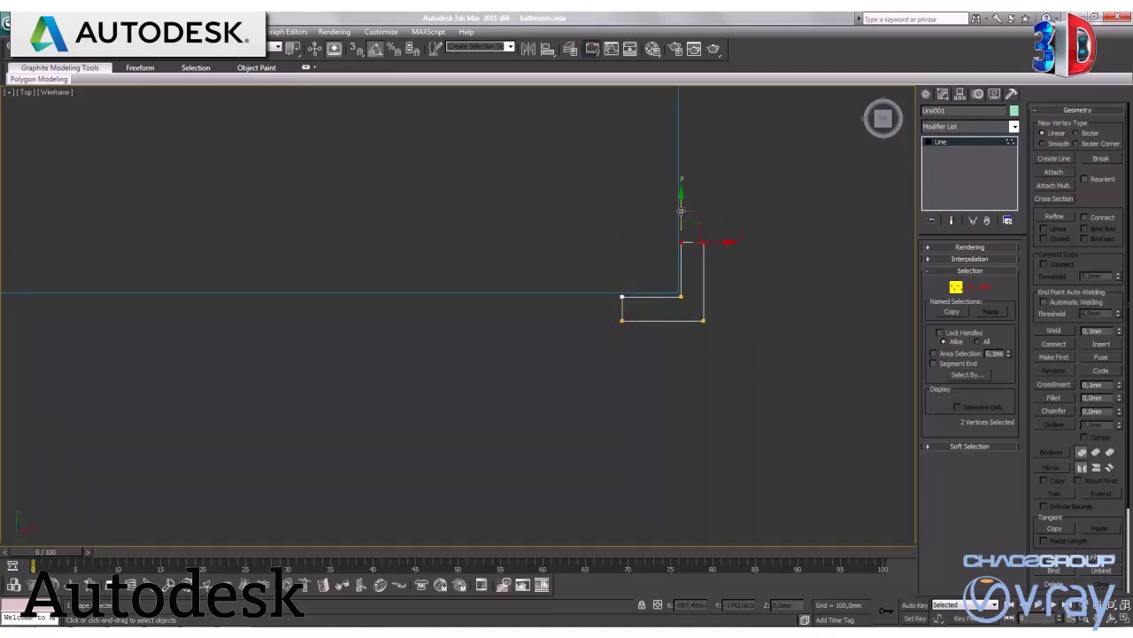
mouse_move(607, 270)
mouse_down()
mouse_move(653, 348)
mouse_move(659, 322)
mouse_up()
mouse_move(735, 333)
mouse_down()
mouse_move(594, 313)
mouse_move(630, 280)
mouse_up()
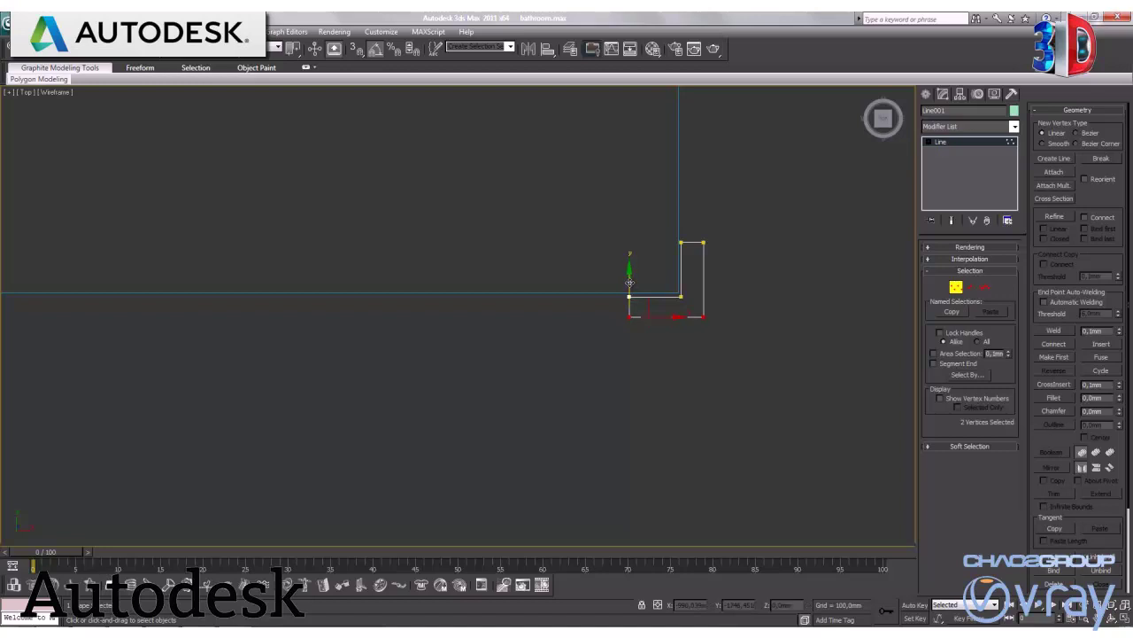
click(724, 312)
mouse_move(673, 249)
mouse_down()
mouse_move(710, 230)
mouse_move(680, 249)
mouse_up()
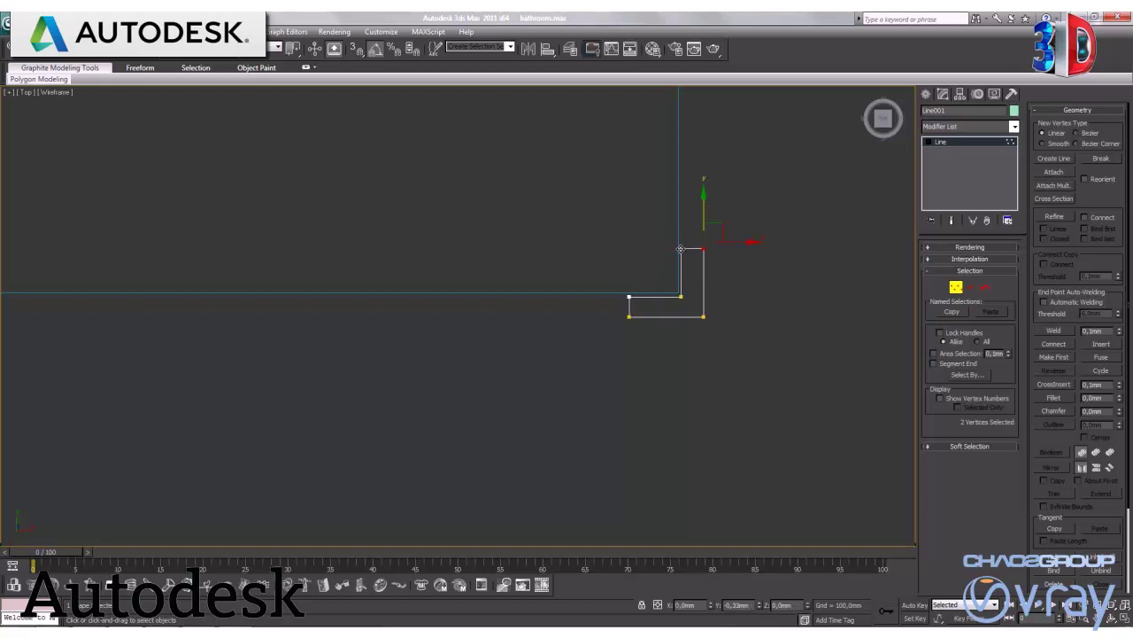
Nudge the L-shaped outline into the wall corner and frame it in Perspective.
key(1)
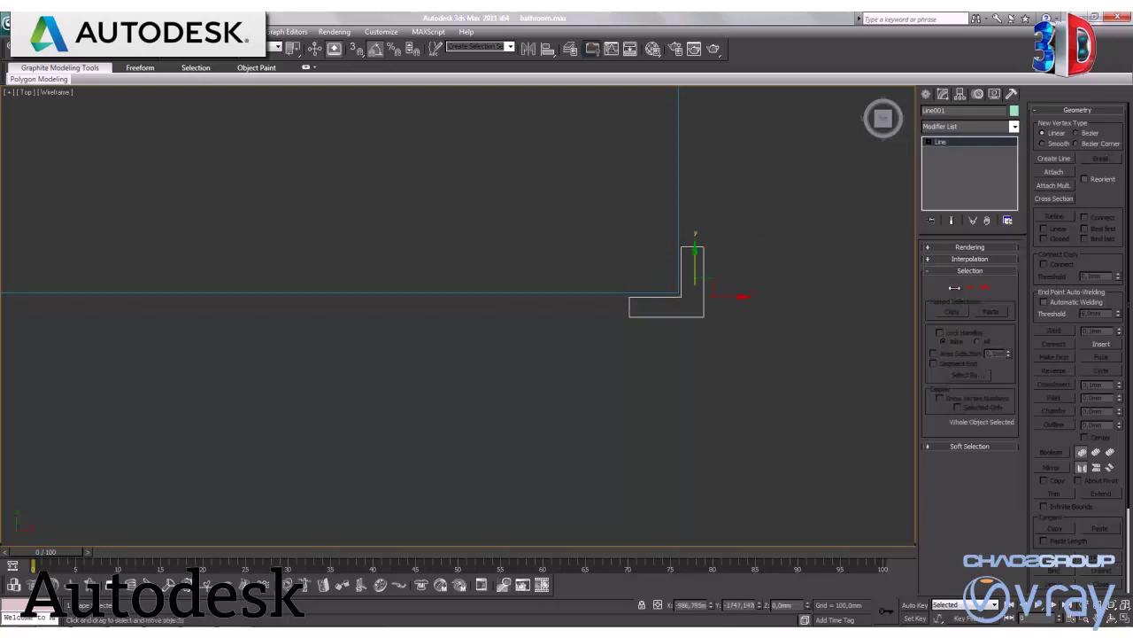
drag(711, 280, 711, 277)
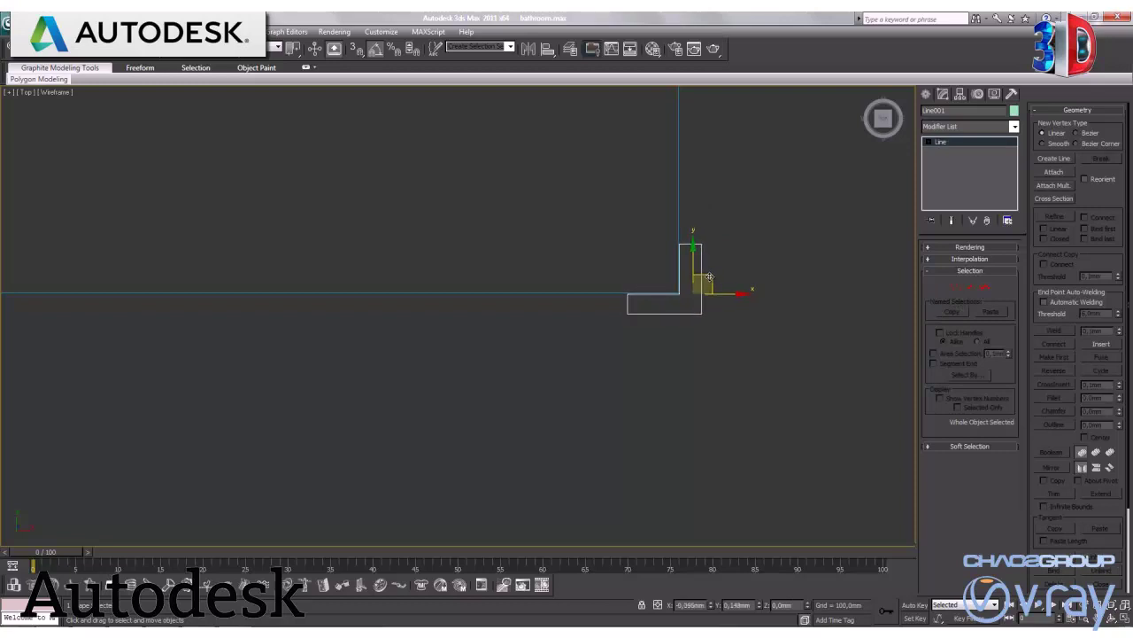
key(alt+w)
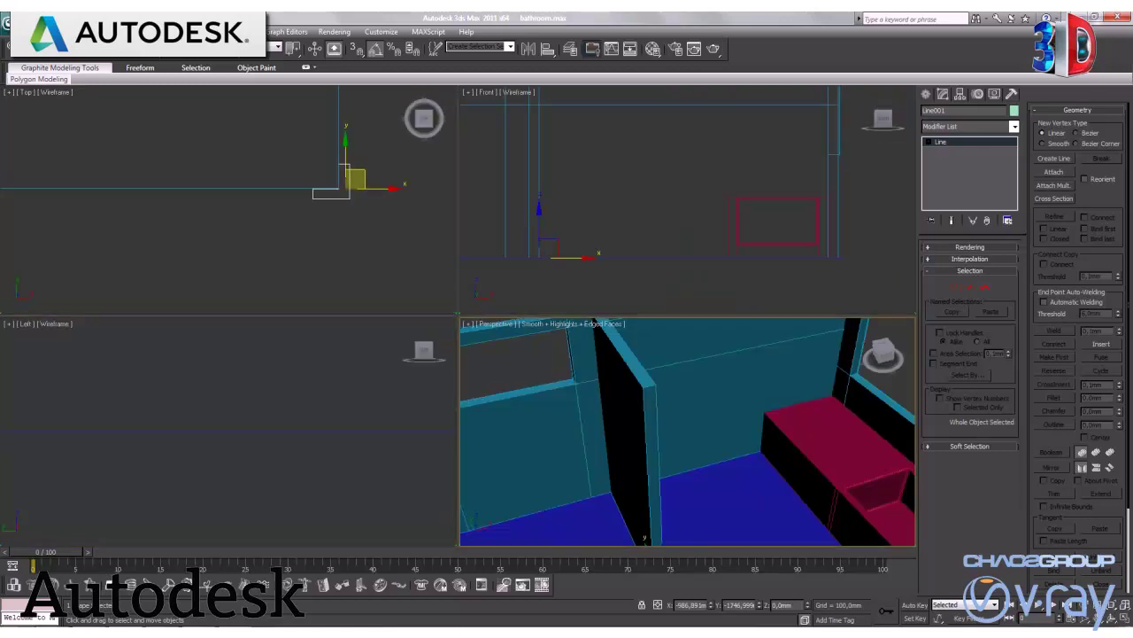
key(alt+w)
key(z)
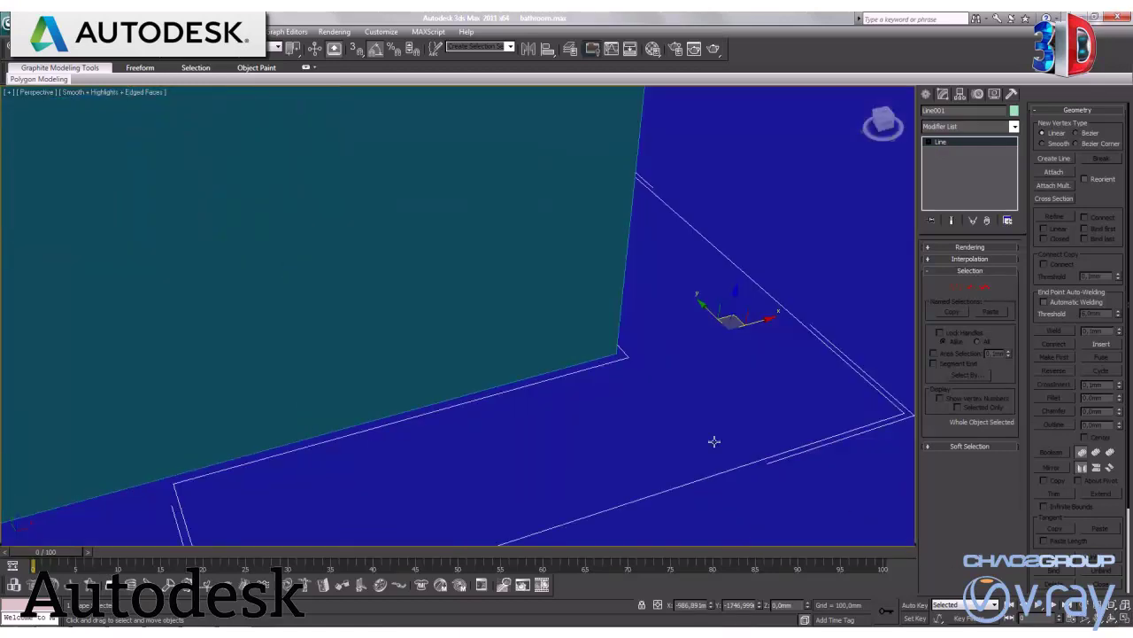
click(1093, 607)
drag(707, 359, 707, 439)
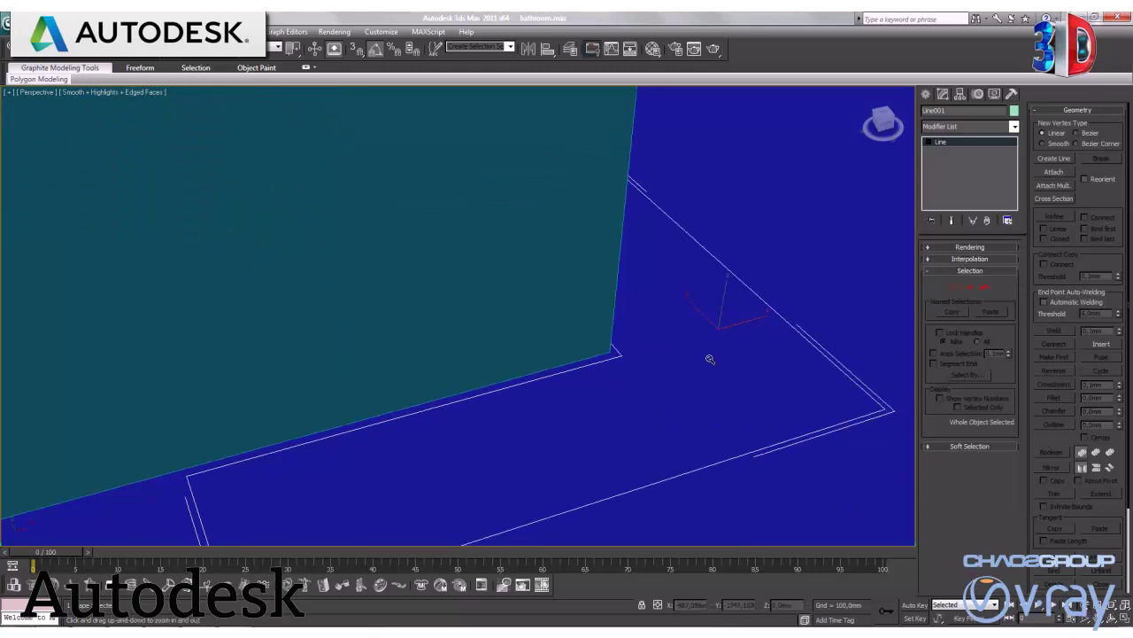
right_click(708, 439)
Add an Extrude modifier with an Amount of 4000mm.
click(1015, 127)
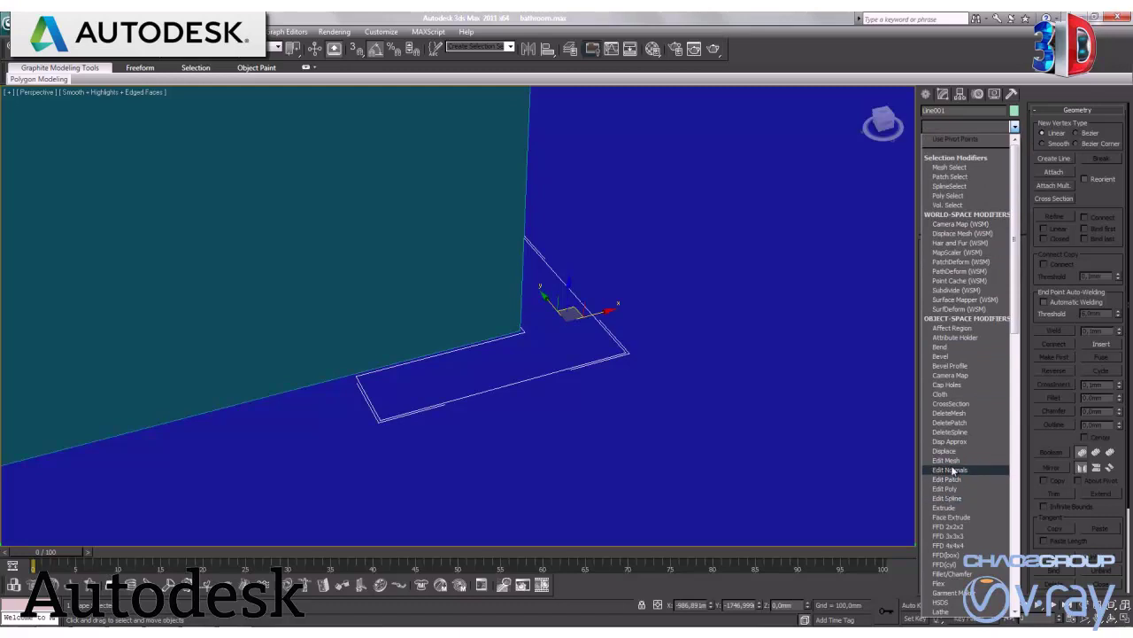
click(945, 507)
text(400)
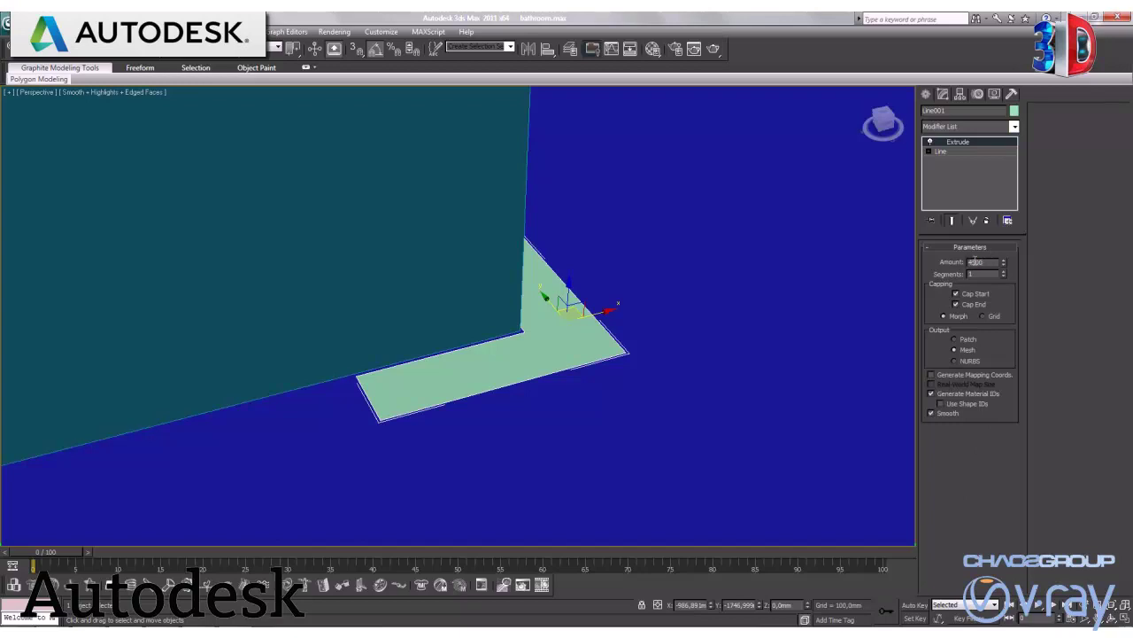
key(Return)
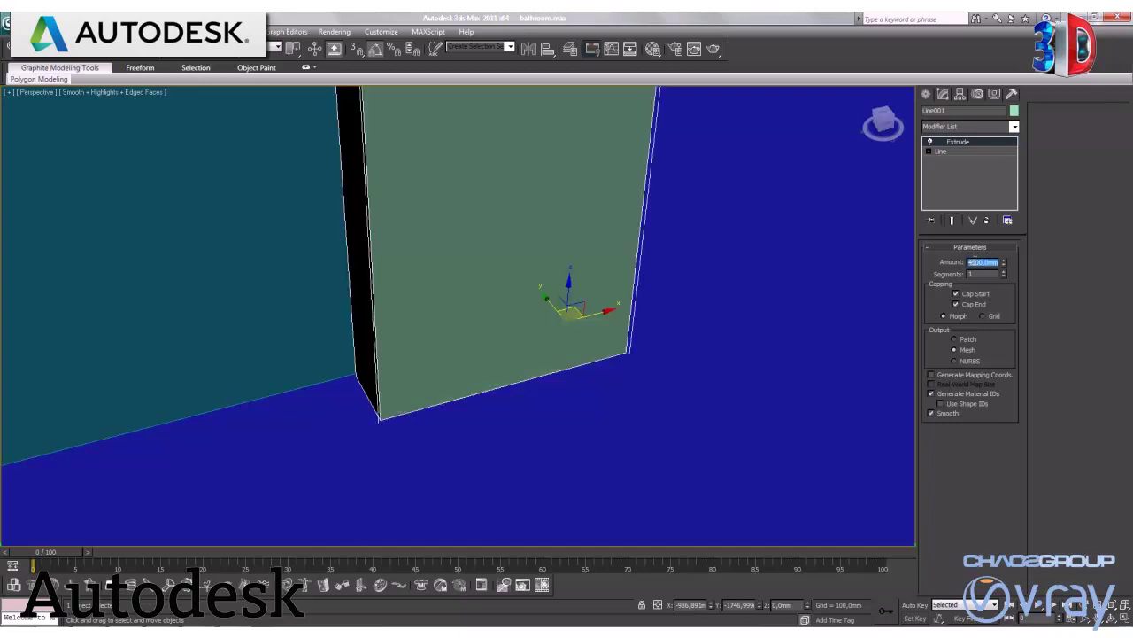
Change the L-shaped column's Extrude Amount to 4500 mm to match the walls.
mouse_move(691, 326)
alt+middle_down()
mouse_move(559, 195)
mouse_move(646, 404)
mouse_move(594, 245)
mouse_move(649, 355)
mouse_move(566, 172)
mouse_move(645, 354)
mouse_move(645, 324)
mouse_move(607, 403)
mouse_move(628, 347)
mouse_move(676, 306)
mouse_move(667, 299)
mouse_move(644, 313)
alt+middle_up()
double_click(971, 262)
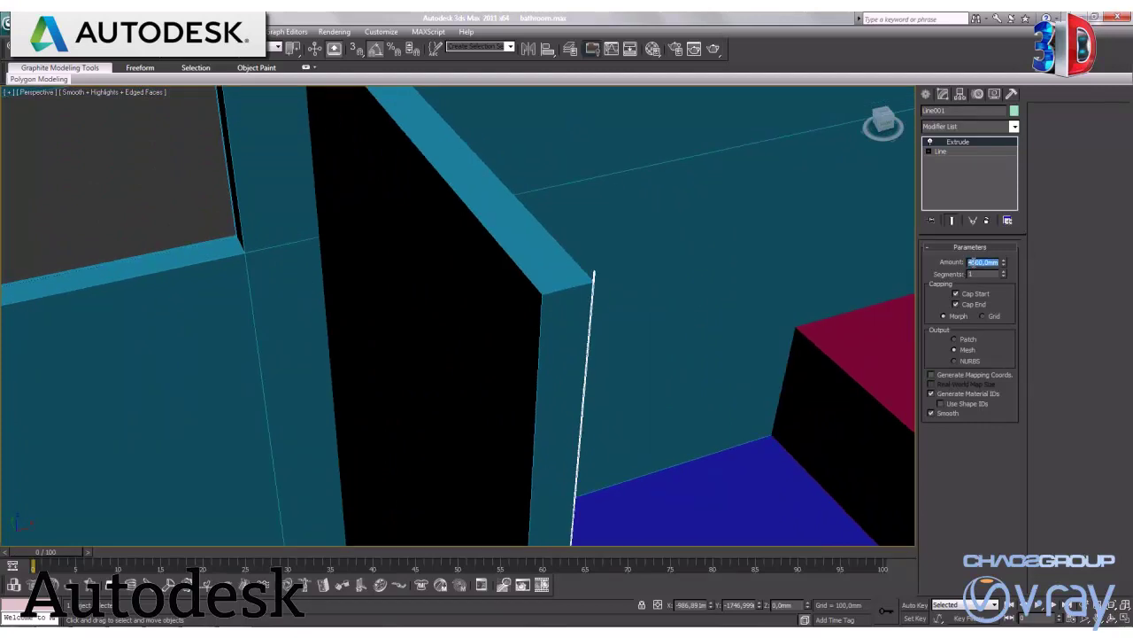
text(40)
key(Return)
key(Return)
Orbit and zoom around the wall corner to check the column is flush with the 4500 mm walls.
alt+middle_drag(686, 263, 671, 349)
scroll(638, 331, up, 5)
scroll(504, 278, down, 3)
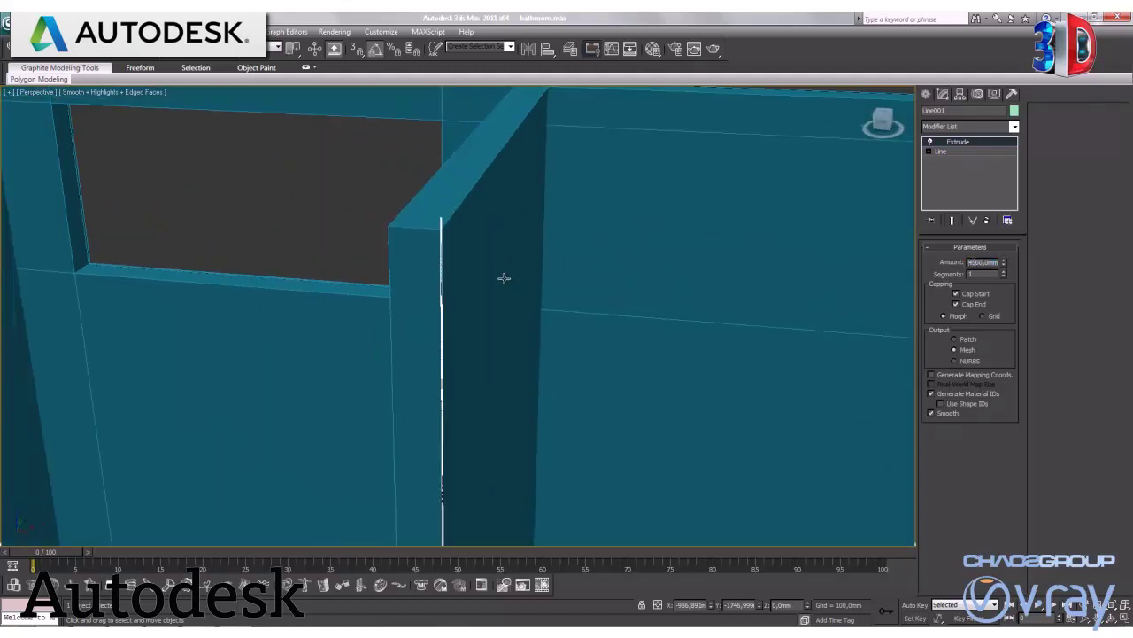
mouse_move(480, 339)
alt+middle_down()
mouse_move(505, 354)
mouse_move(286, 280)
mouse_move(658, 382)
alt+middle_up()
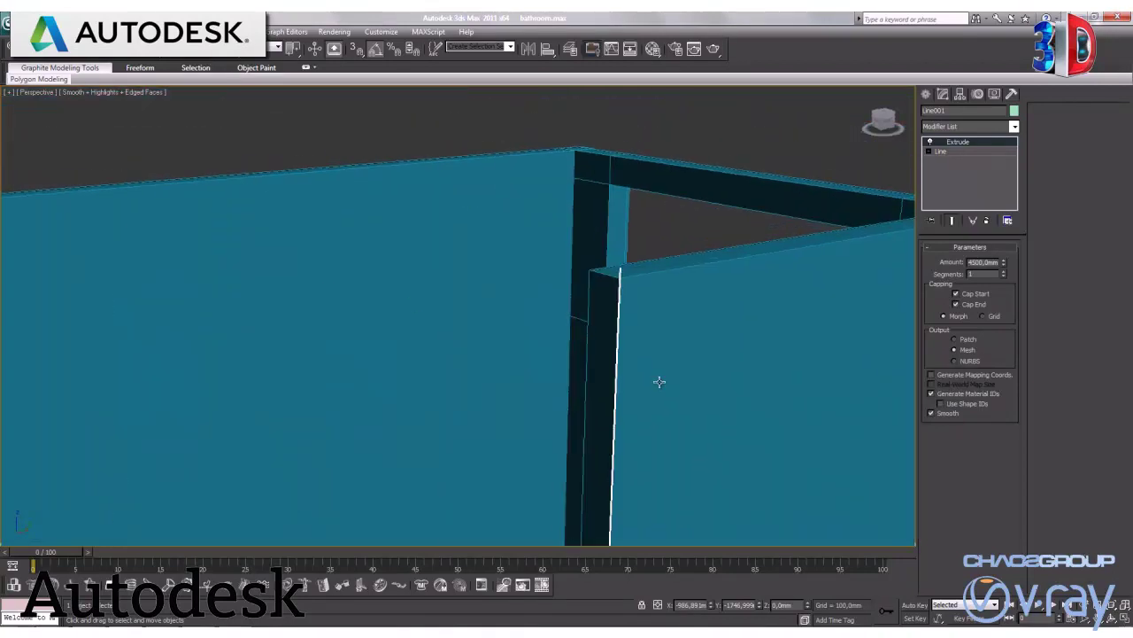
click(469, 178)
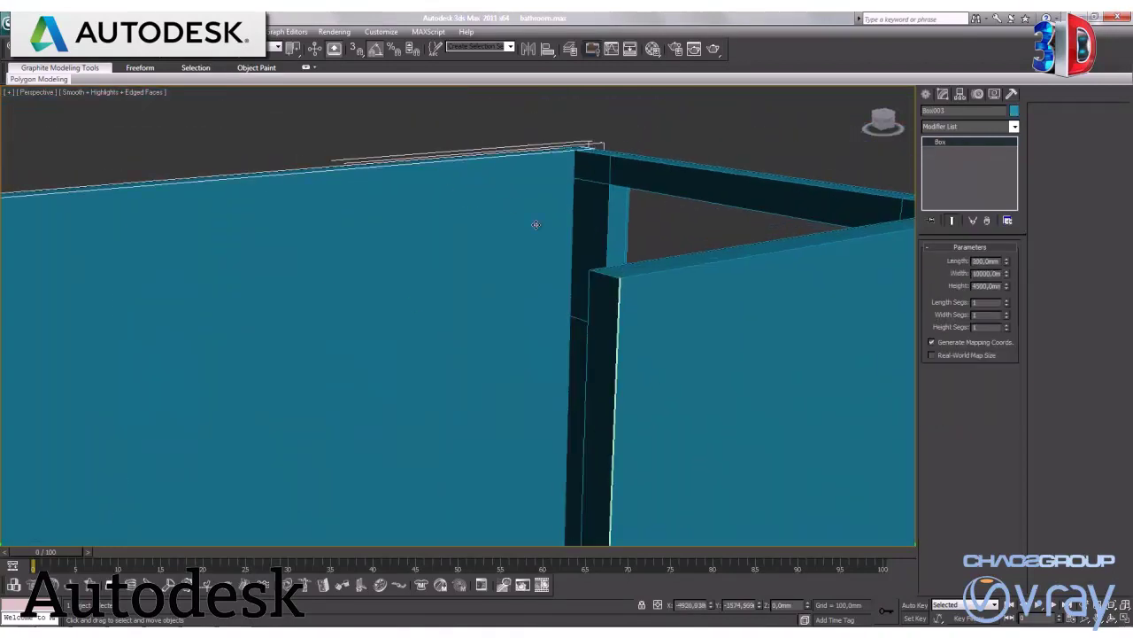
click(616, 318)
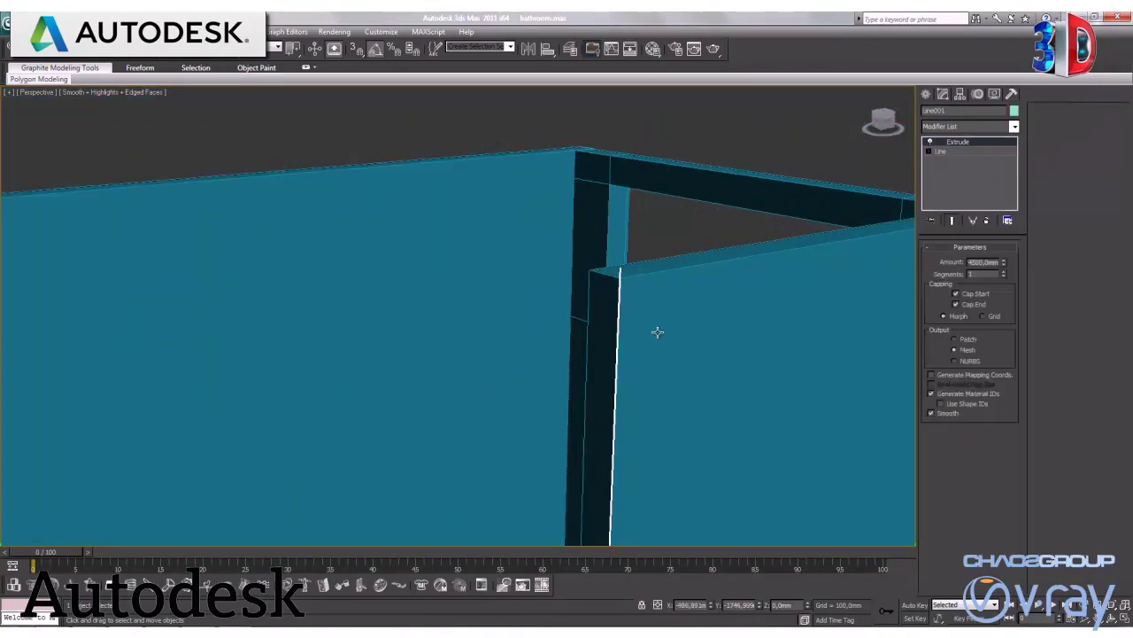
alt+middle_drag(655, 331, 671, 329)
mouse_move(756, 298)
middle_down()
mouse_move(698, 294)
mouse_move(759, 282)
middle_up()
scroll(700, 301, up, 2)
key(shift+z)
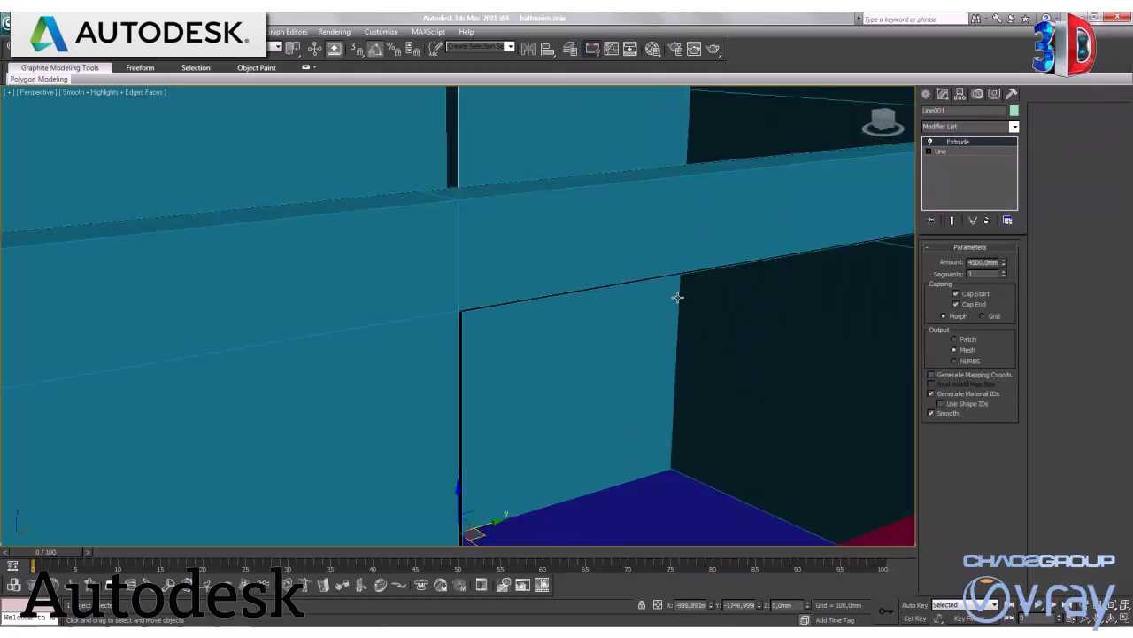
mouse_move(652, 337)
ctrl+alt+middle_down()
mouse_move(582, 347)
mouse_move(562, 309)
ctrl+alt+middle_up()
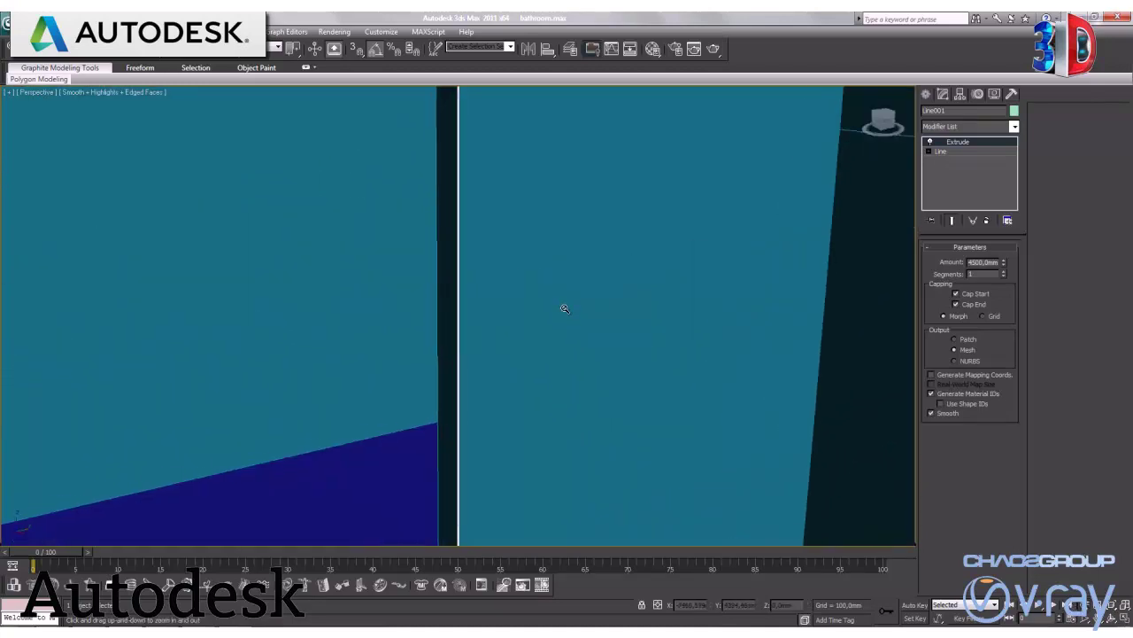
mouse_move(524, 236)
middle_down()
mouse_move(554, 320)
mouse_move(574, 236)
mouse_move(563, 289)
mouse_move(696, 236)
mouse_move(572, 385)
mouse_move(620, 347)
middle_up()
key(alt+w)
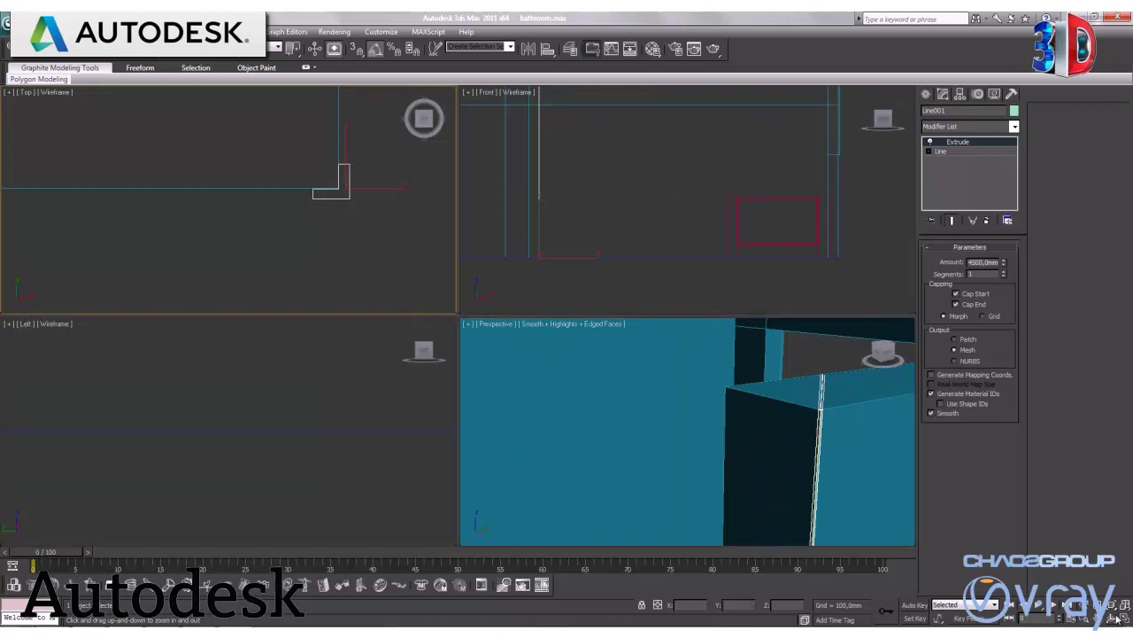
Fillet the L outline's outer corner vertex into a smooth arc and nudge the column into the wall corner.
click(1118, 617)
mouse_move(620, 387)
middle_down()
mouse_move(587, 385)
mouse_move(585, 355)
mouse_move(628, 347)
mouse_move(579, 412)
mouse_move(587, 395)
middle_up()
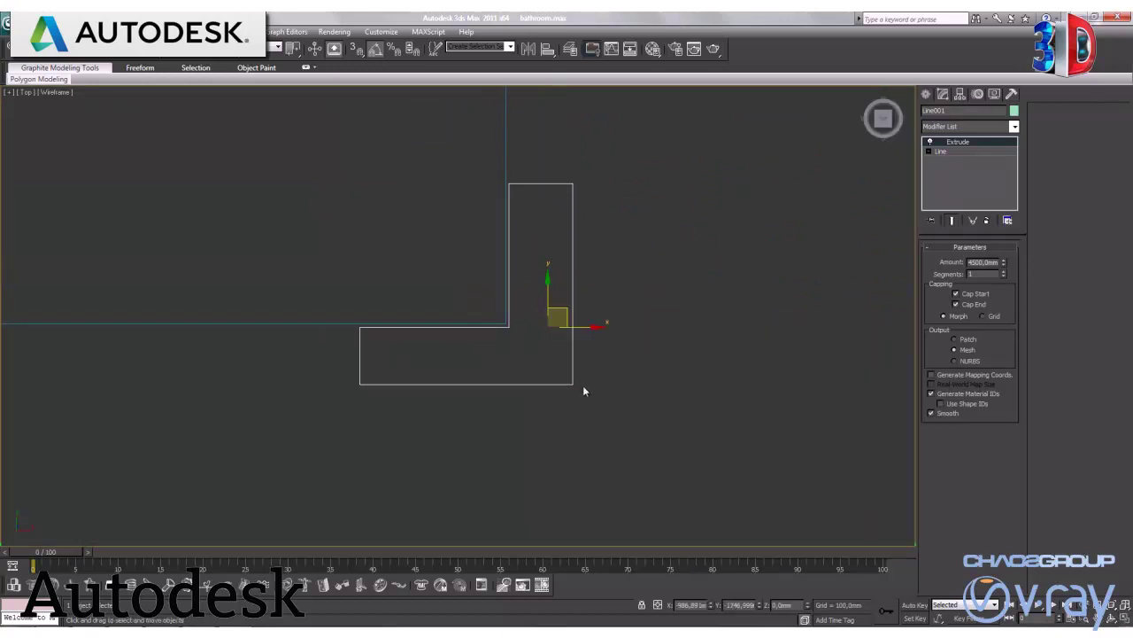
click(943, 152)
click(956, 287)
mouse_move(624, 425)
mouse_down()
mouse_move(565, 395)
mouse_move(560, 377)
mouse_up()
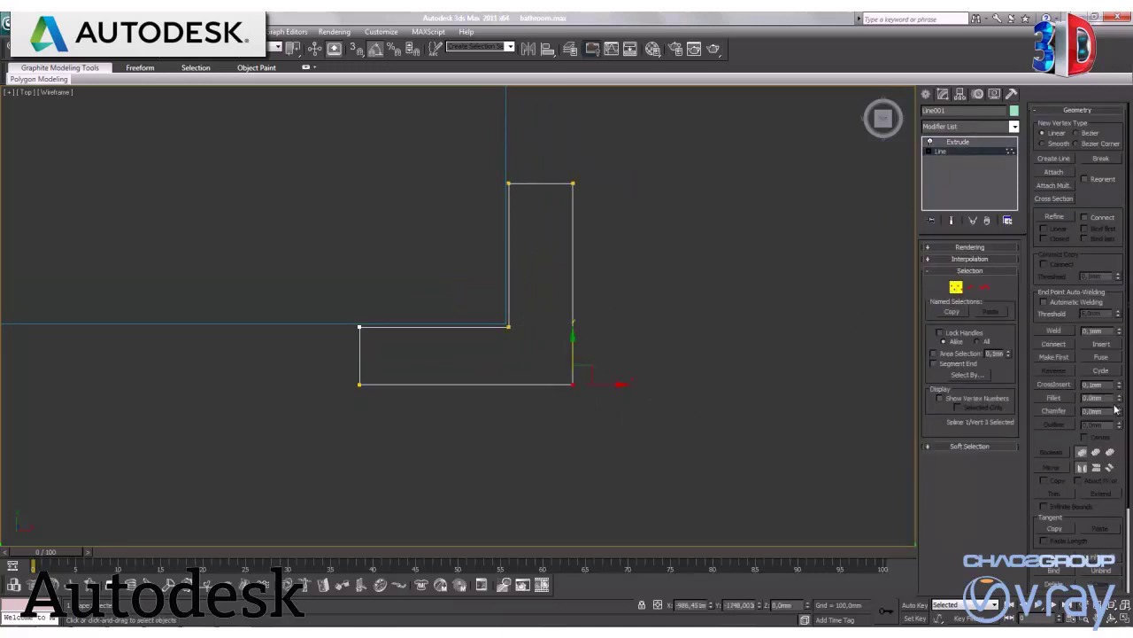
drag(1119, 403, 1121, 400)
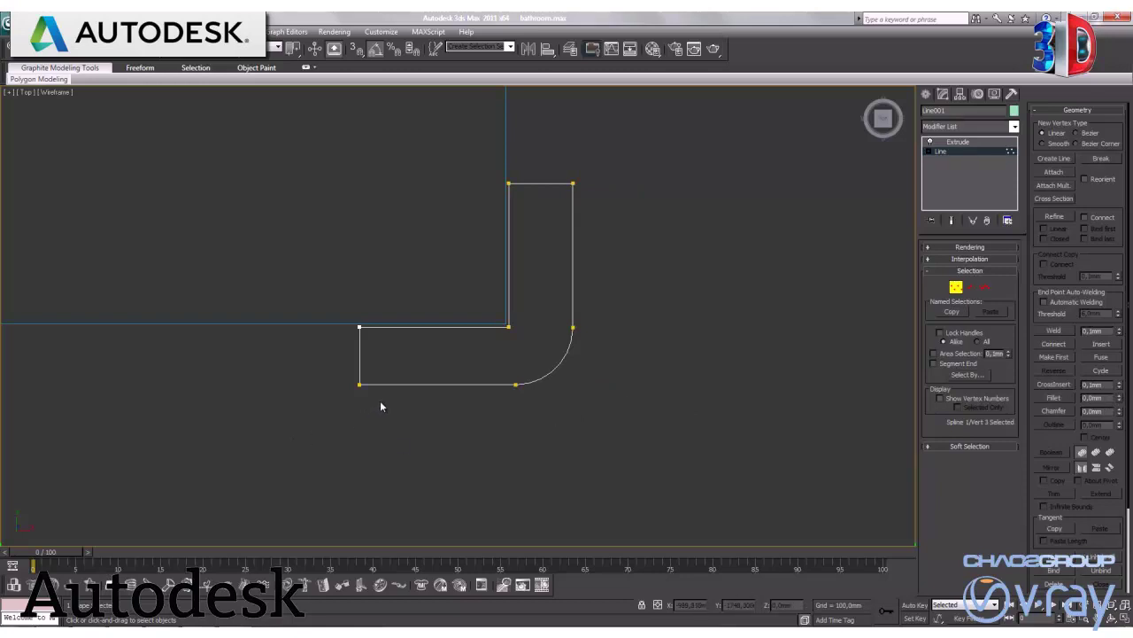
click(956, 286)
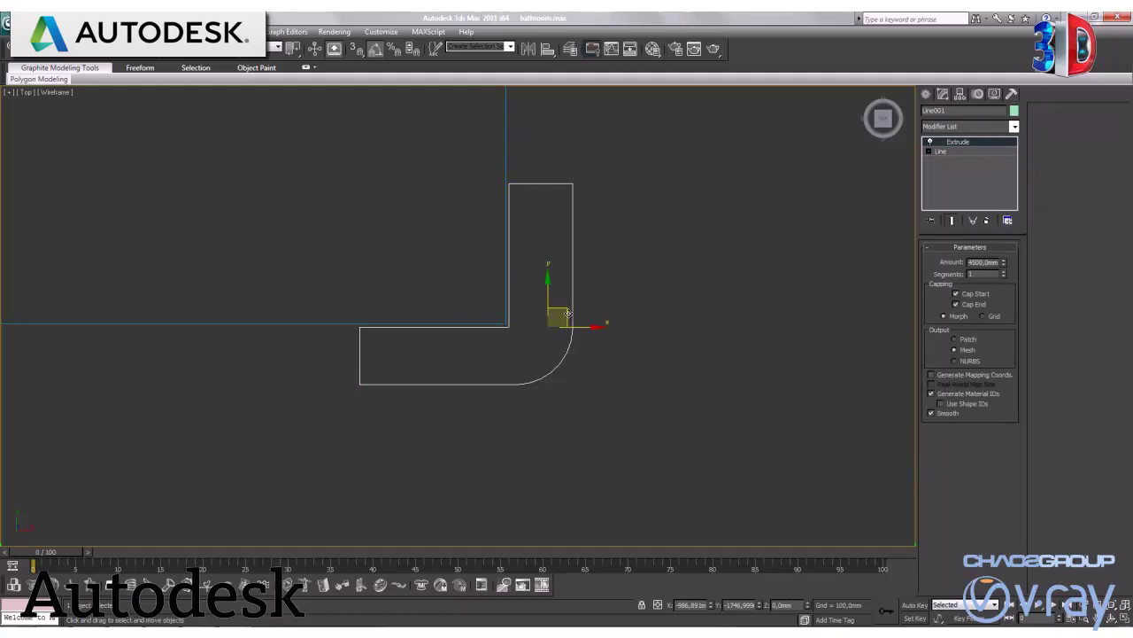
drag(567, 313, 565, 307)
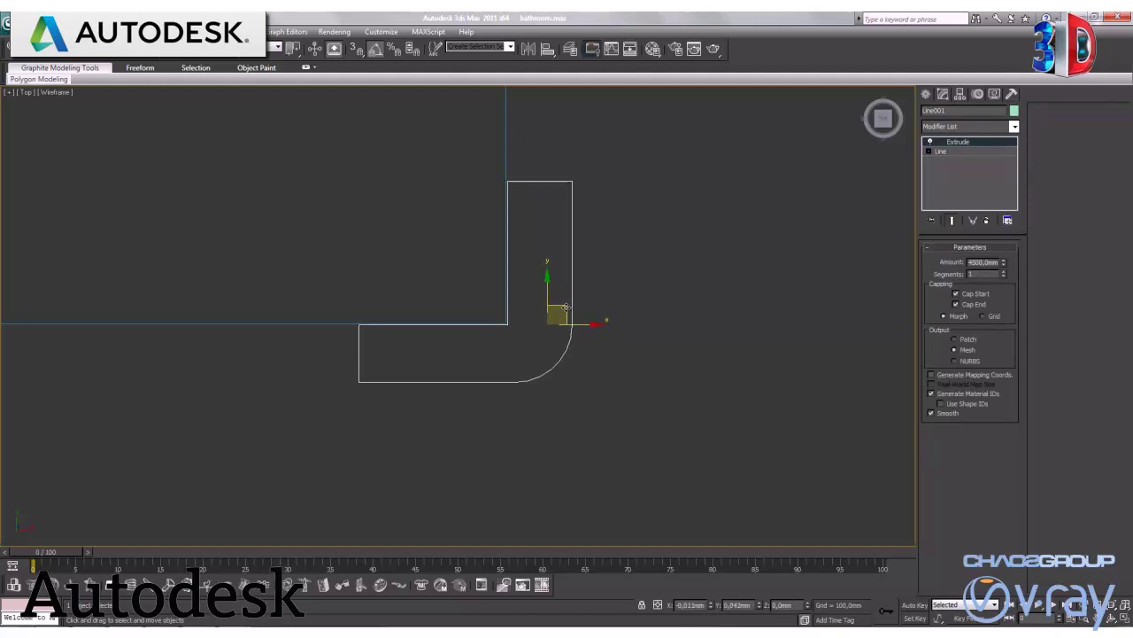
Shift-drag the rounded column along X to clone it at the room's left corner.
scroll(665, 382, down, 3)
scroll(666, 372, down, 1)
scroll(666, 373, down, 1)
scroll(665, 372, down, 1)
scroll(666, 373, down, 1)
middle_drag(662, 381, 731, 354)
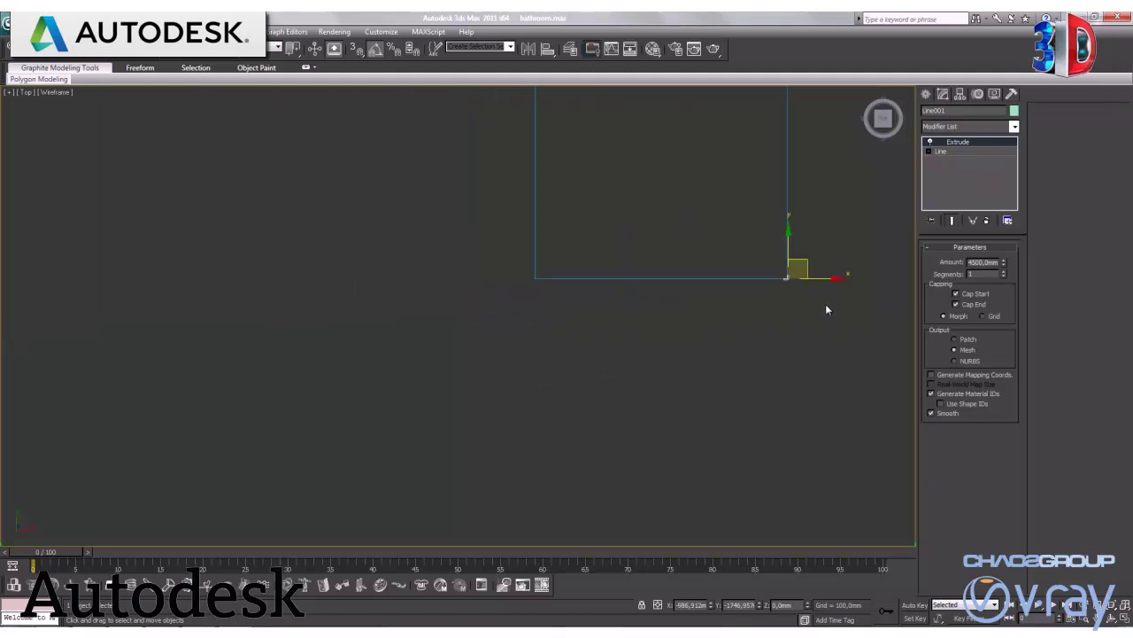
middle_drag(826, 309, 833, 332)
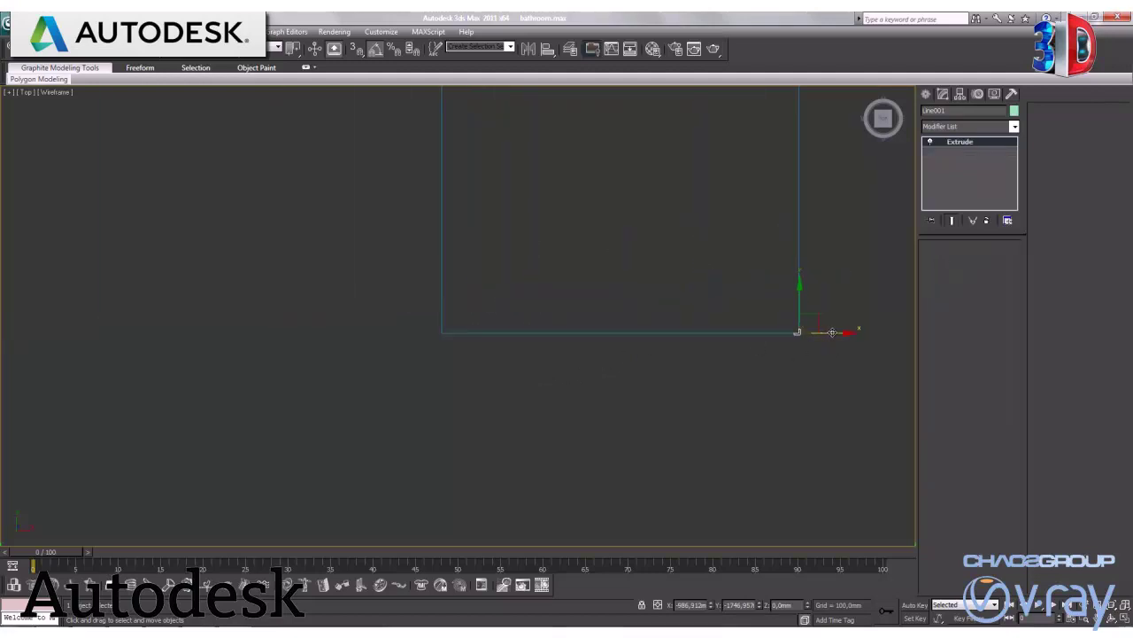
shift+drag(833, 332, 471, 365)
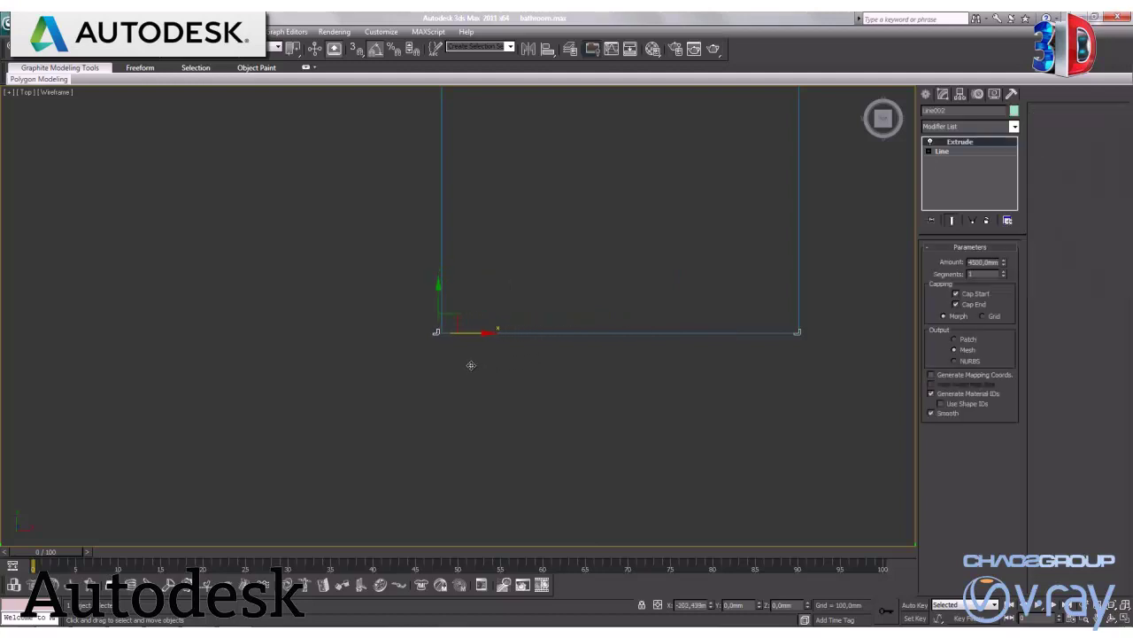
click(566, 375)
Mirror the copied column and shift it slightly right into the corner.
click(528, 49)
click(538, 404)
scroll(544, 297, up, 3)
scroll(523, 253, up, 3)
middle_drag(521, 253, 474, 329)
scroll(464, 305, up, 2)
drag(434, 220, 448, 221)
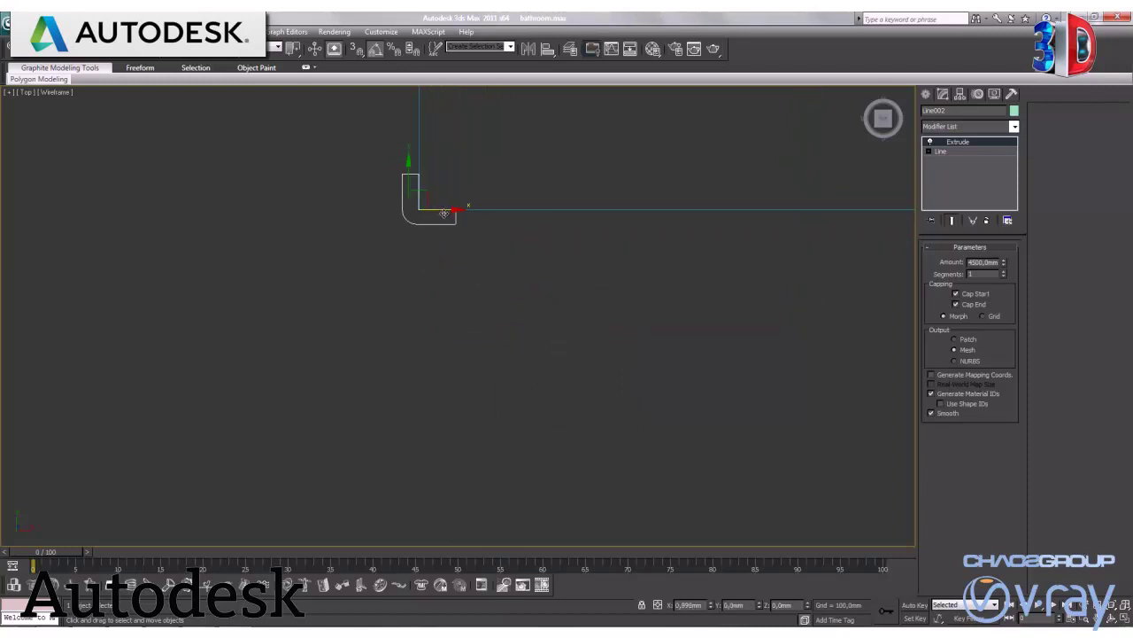
click(475, 292)
Zoom out the top view to show the whole room outline with both columns.
scroll(469, 230, up, 1)
middle_drag(472, 213, 441, 304)
scroll(441, 305, down, 5)
scroll(451, 308, down, 2)
scroll(455, 311, down, 2)
mouse_move(577, 313)
middle_down()
mouse_move(516, 396)
mouse_move(527, 423)
middle_up()
scroll(516, 396, down, 3)
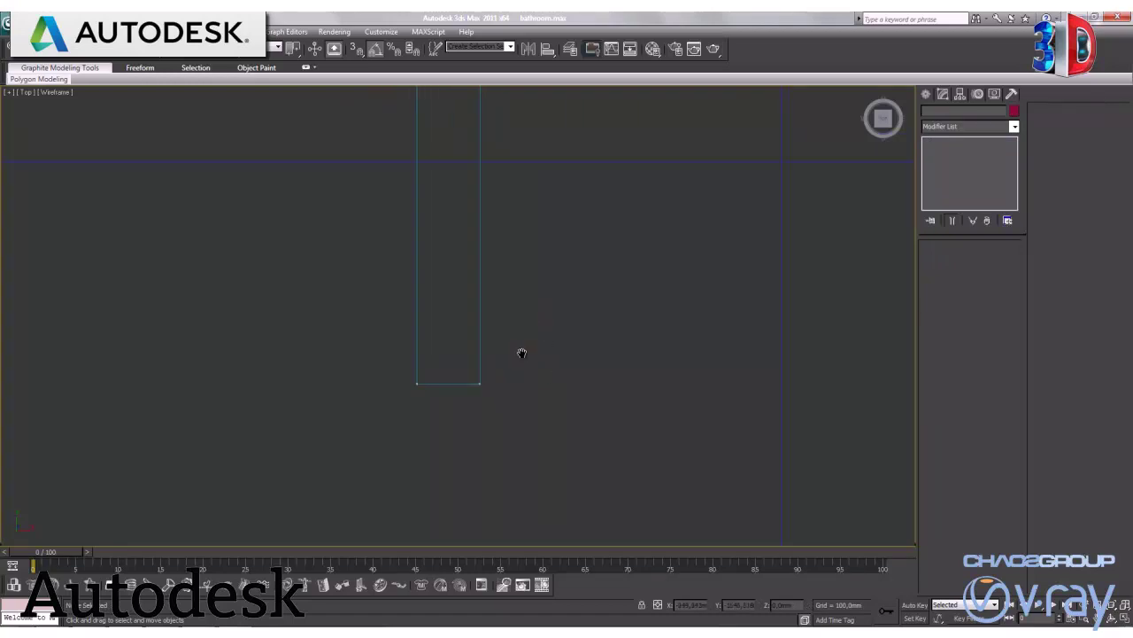
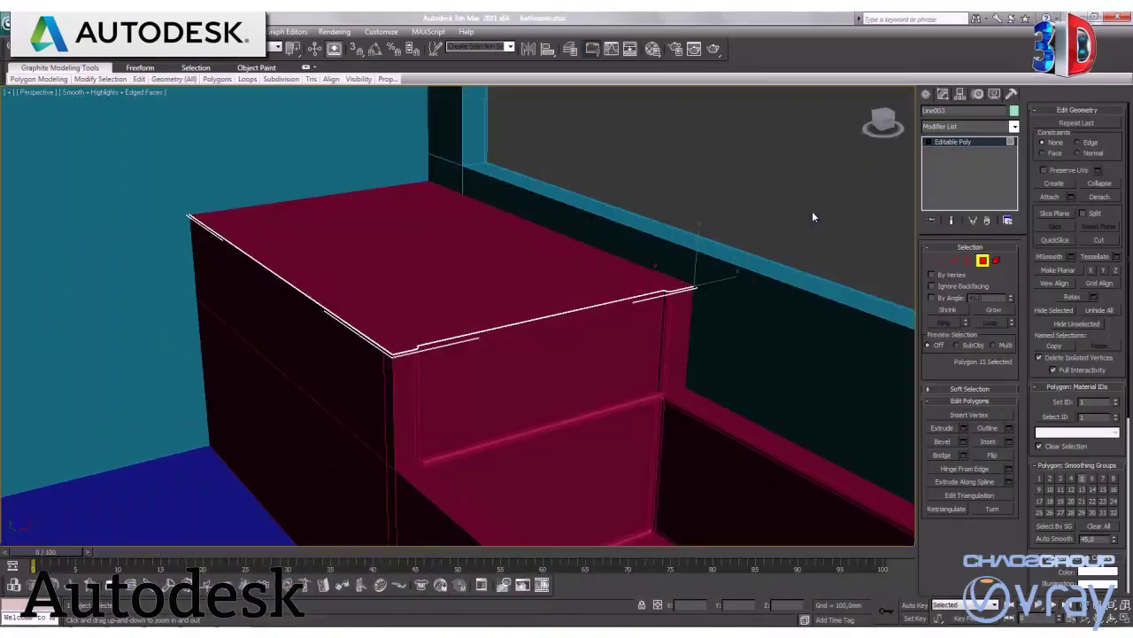
Rotate Line006 90° on Y to stand edge-on and slide it left into the window opening.
click(812, 211)
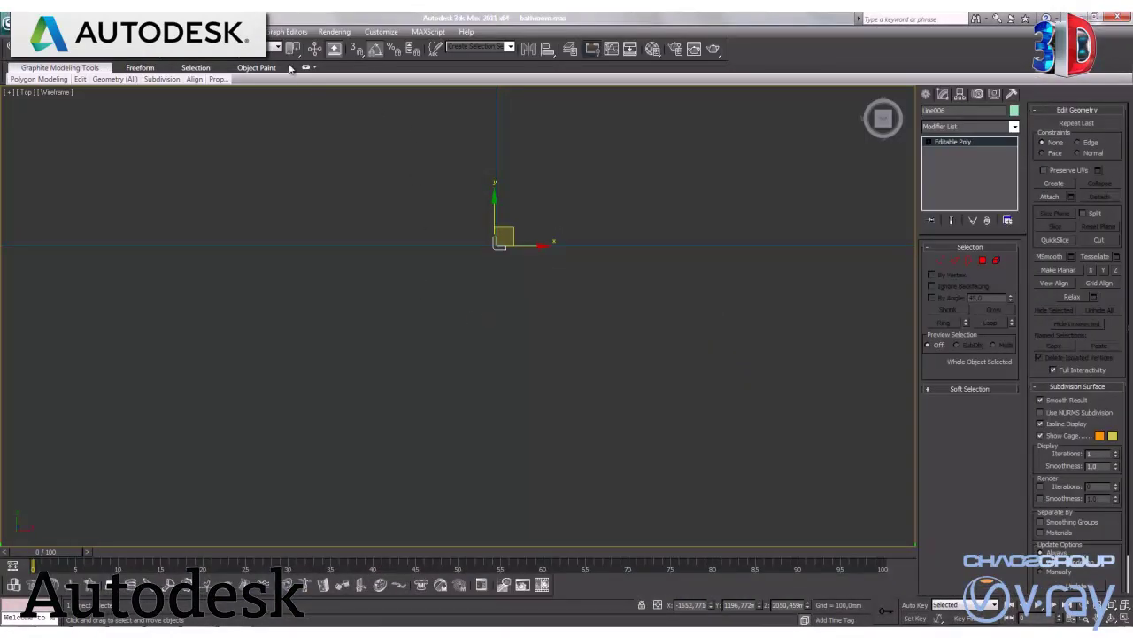
key(e)
mouse_move(508, 247)
mouse_down()
mouse_move(519, 247)
mouse_move(145, 241)
mouse_up()
key(w)
mouse_move(392, 317)
middle_down()
mouse_move(384, 336)
mouse_move(735, 404)
mouse_move(723, 411)
middle_up()
scroll(722, 405, down, 3)
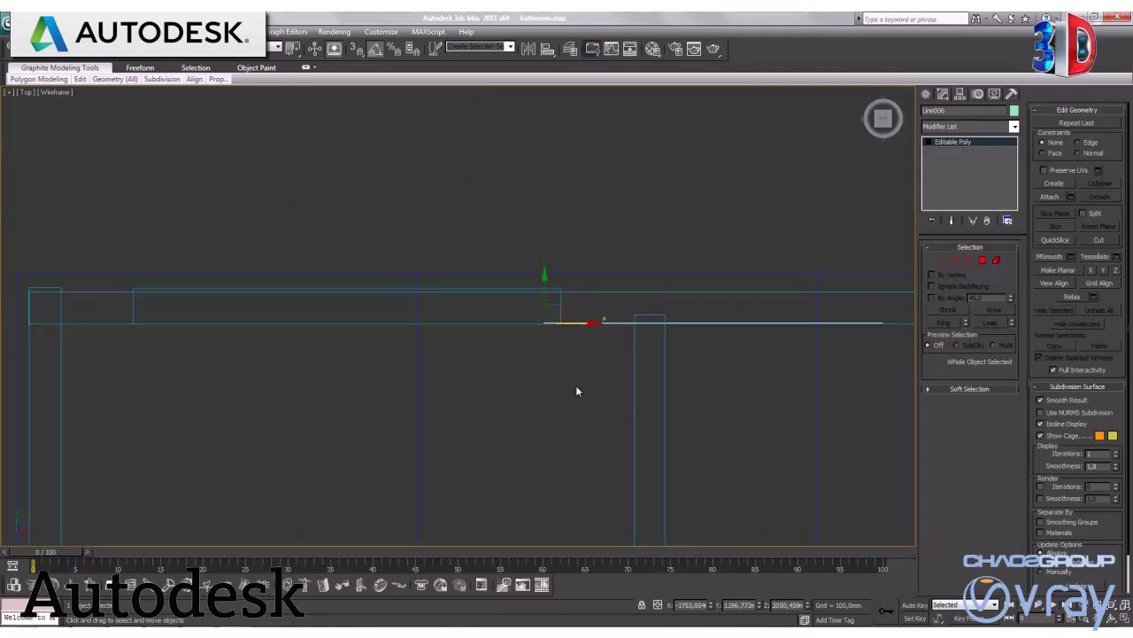
mouse_move(580, 325)
mouse_down()
mouse_move(269, 339)
mouse_move(173, 356)
mouse_up()
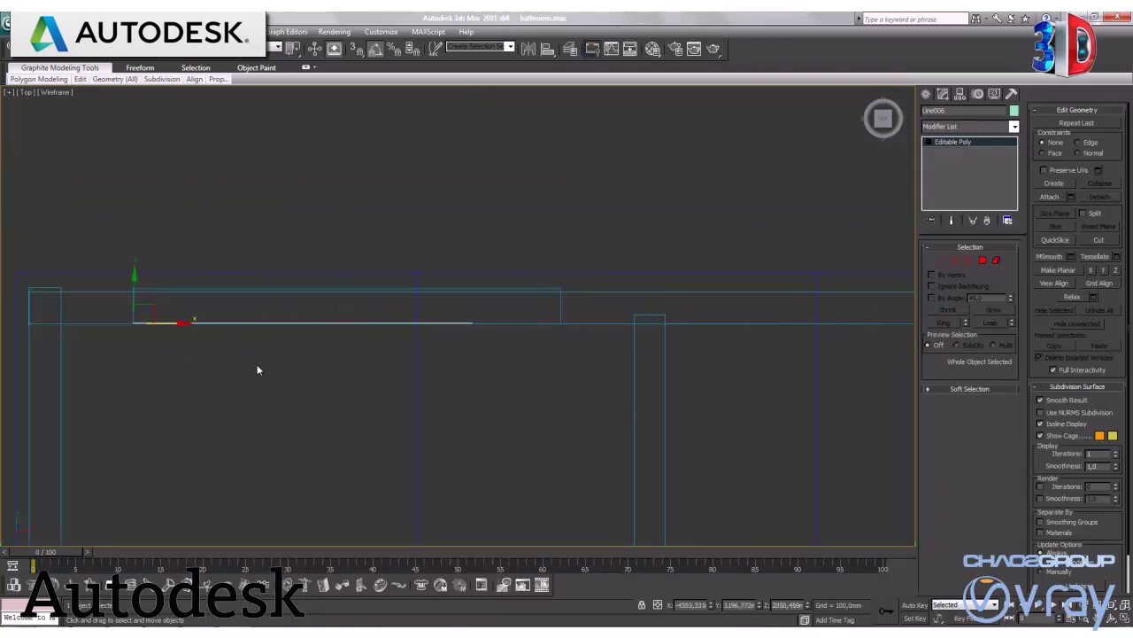
Move Line006's right-end vertices so the strip spans the countertop outline's full width.
click(937, 259)
mouse_move(507, 357)
mouse_down()
mouse_move(455, 325)
mouse_move(561, 332)
mouse_up()
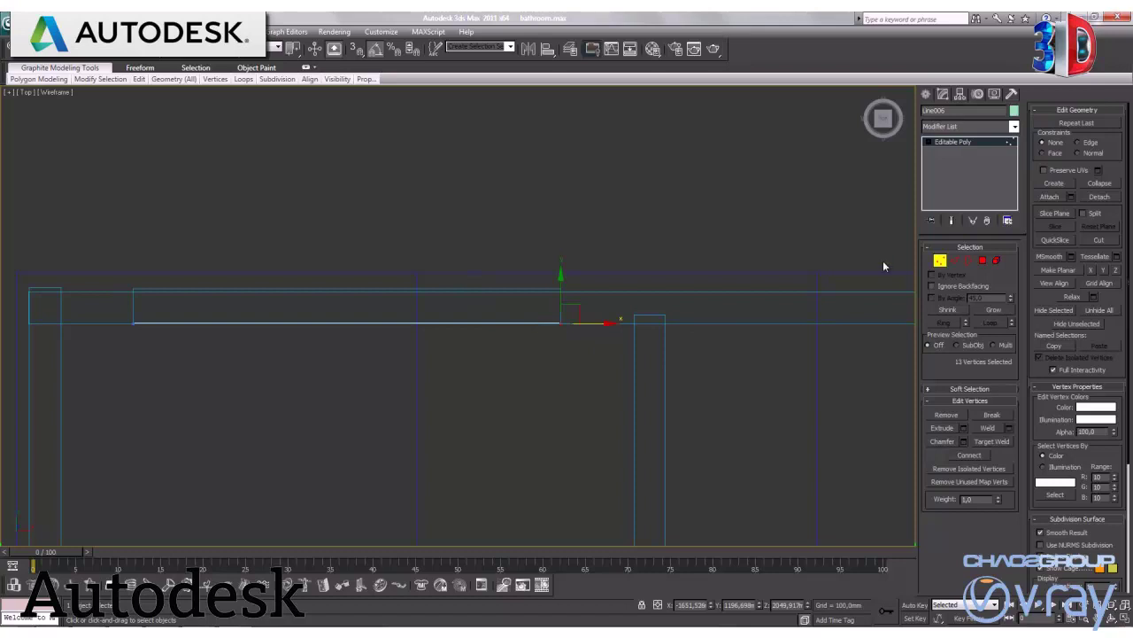
click(939, 259)
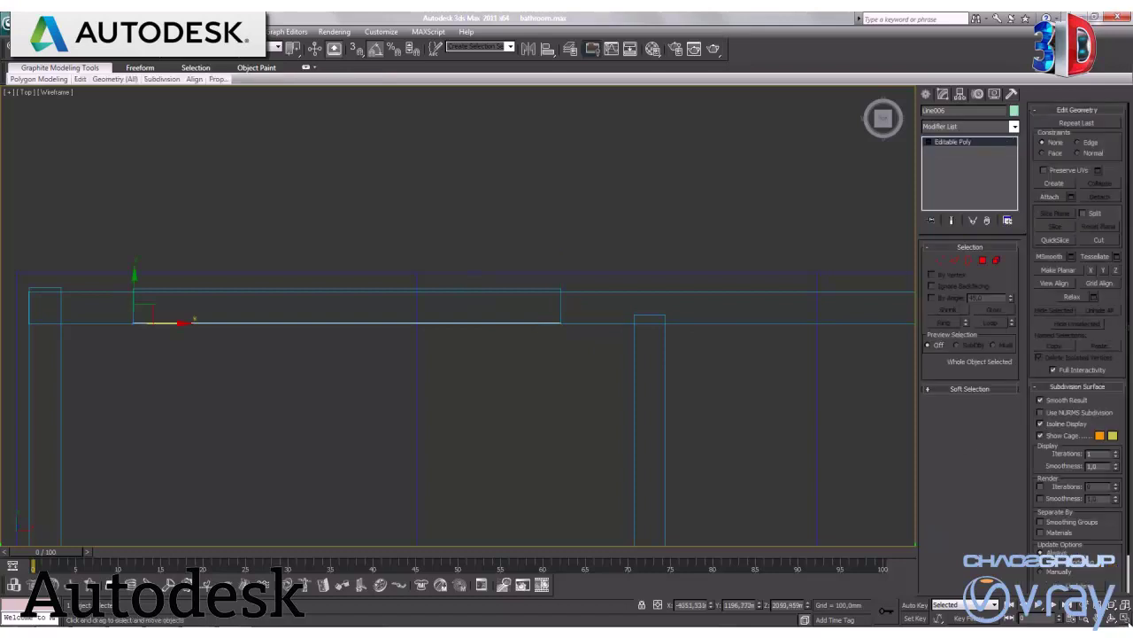
In the maximized Front view, raise Line006 to about Z 3044 mm, at the opening's top edge.
key(alt+w)
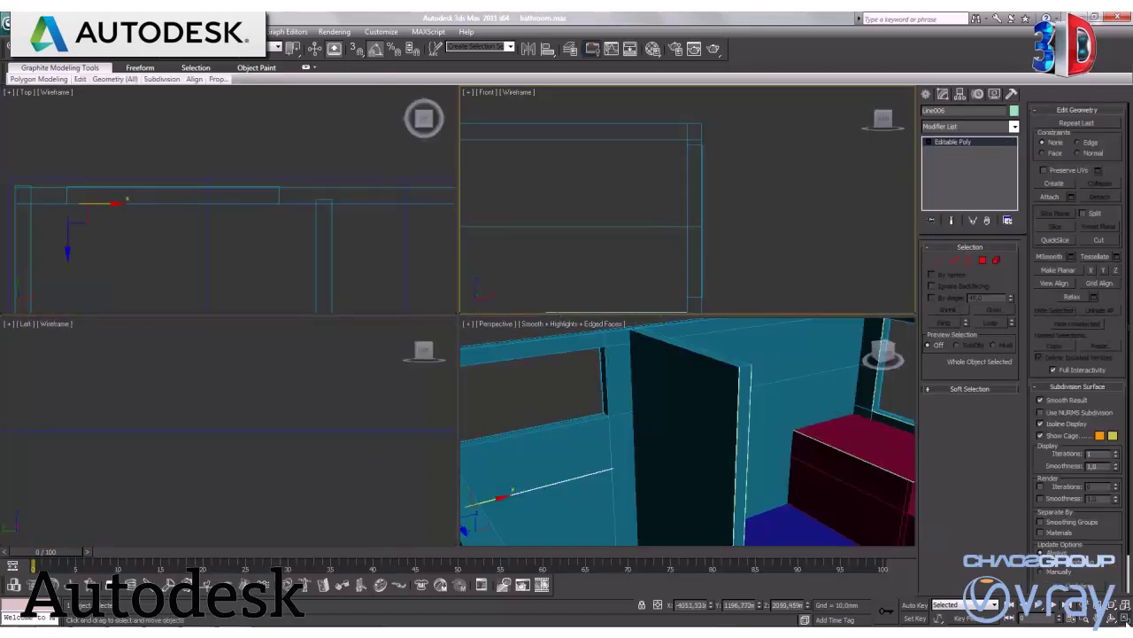
key(alt+w)
scroll(210, 354, up, 3)
scroll(483, 352, down, 5)
middle_drag(364, 351, 513, 354)
scroll(512, 354, up, 5)
drag(347, 446, 368, 315)
Line up Line006's left end flush with the wall opening's edge.
scroll(356, 368, up, 3)
mouse_move(356, 403)
middle_down()
mouse_move(473, 371)
mouse_move(402, 362)
middle_up()
mouse_move(245, 354)
middle_down()
mouse_move(372, 372)
mouse_move(314, 342)
middle_up()
drag(314, 343, 309, 343)
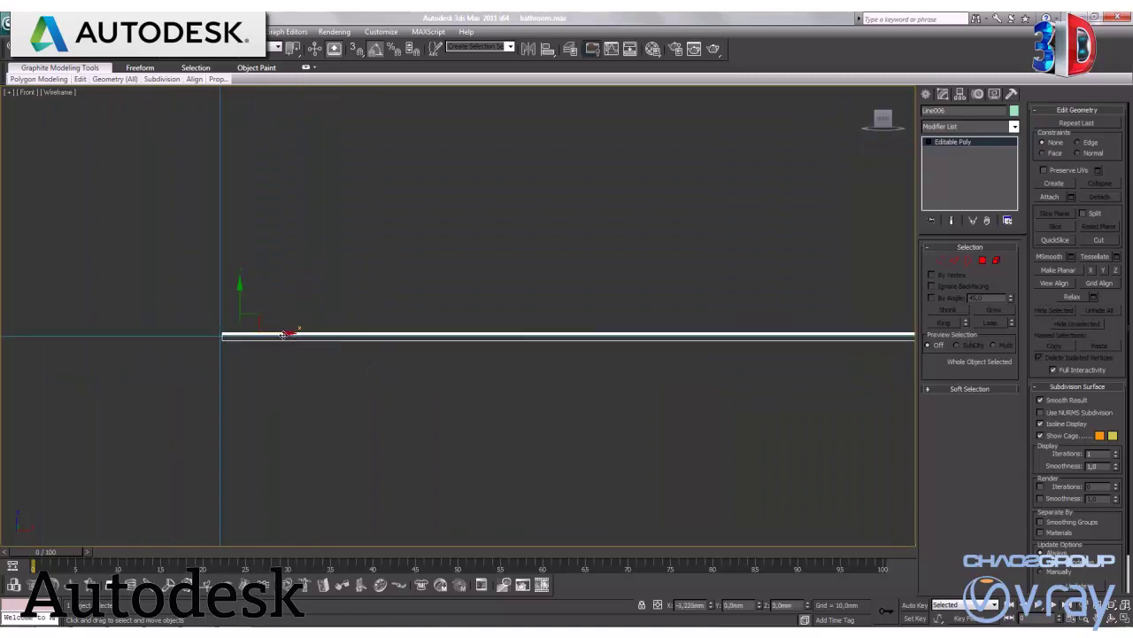
middle_drag(248, 320, 149, 327)
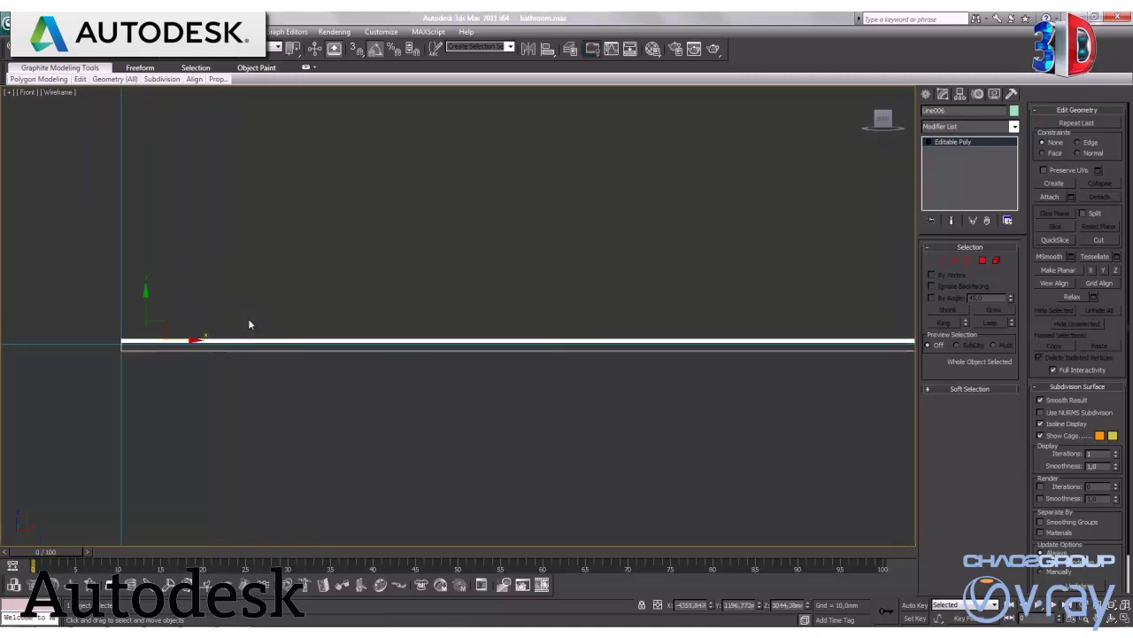
key(alt+w)
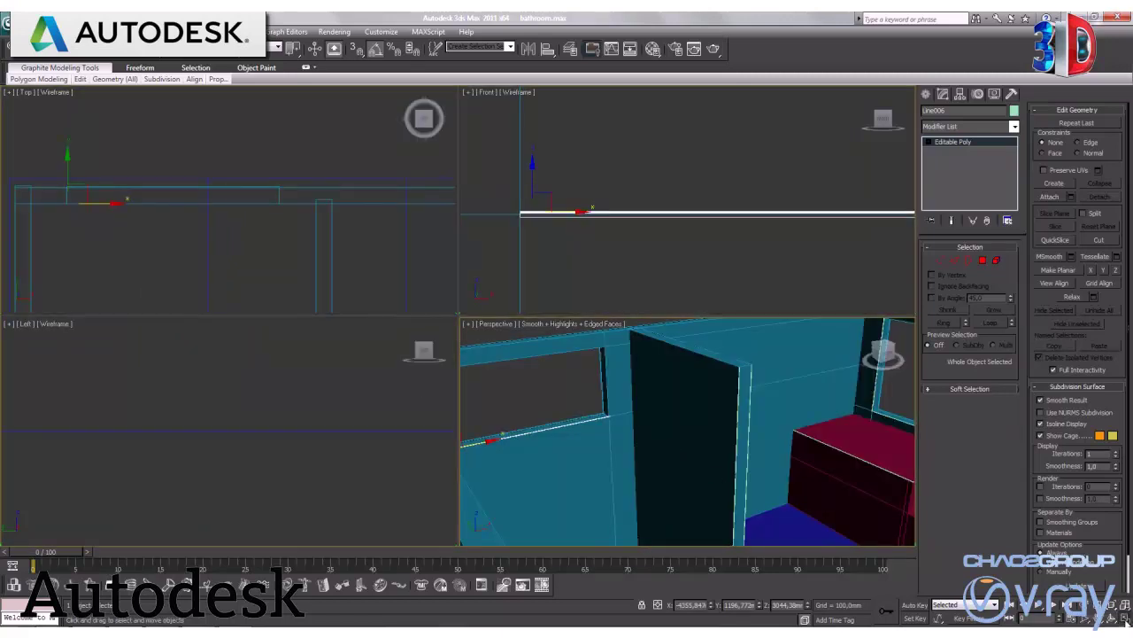
key(alt+w)
Deselect Line006, look over the room from above, then maximize the Top view centred on the opening.
click(194, 267)
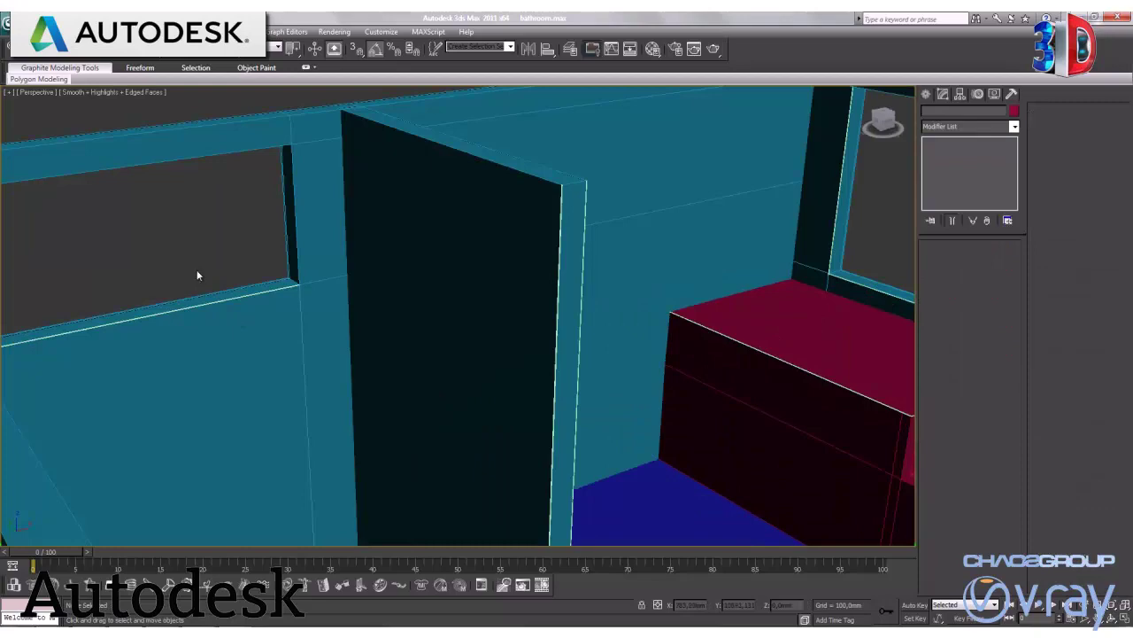
key(z)
mouse_move(457, 350)
alt+middle_down()
mouse_move(399, 306)
mouse_move(438, 319)
mouse_move(370, 321)
alt+middle_up()
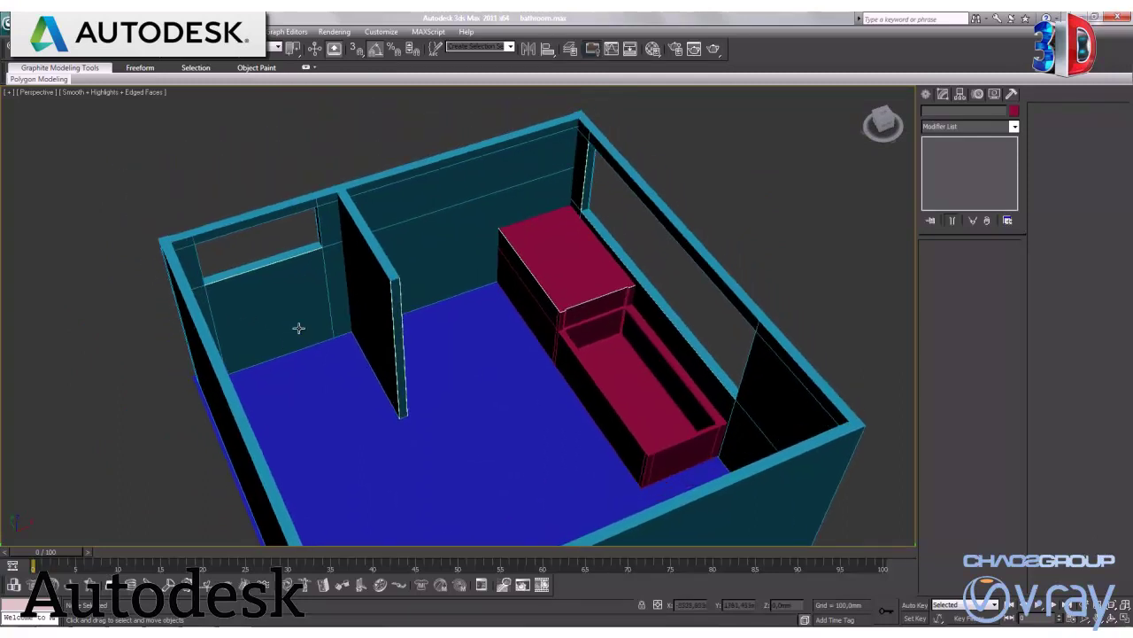
scroll(297, 322, up, 4)
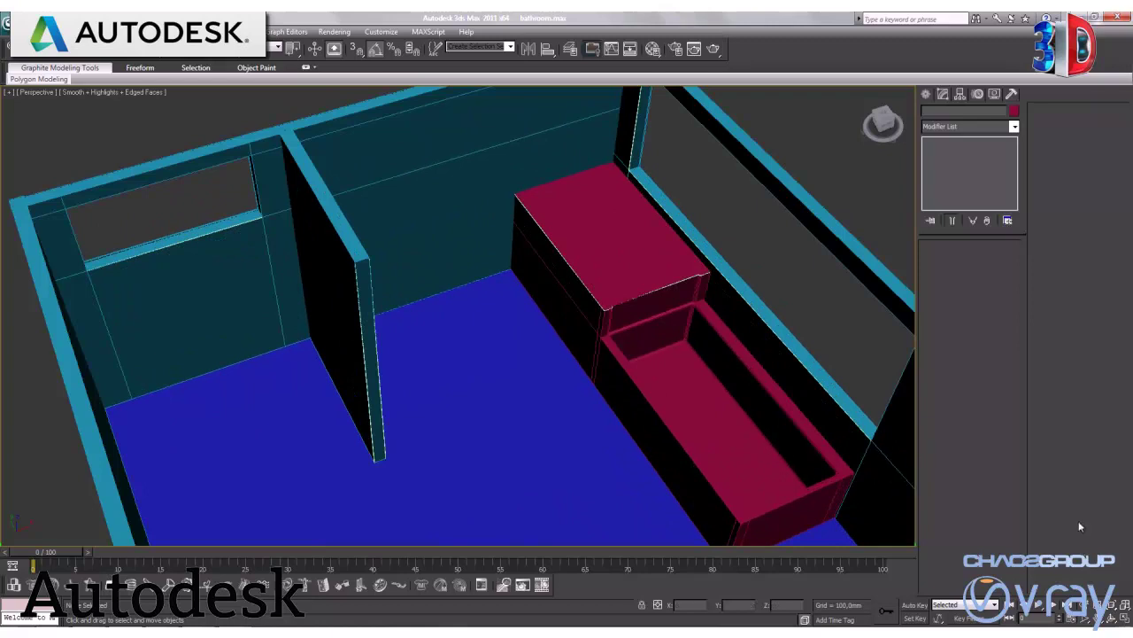
middle_drag(666, 240, 608, 281)
click(1122, 618)
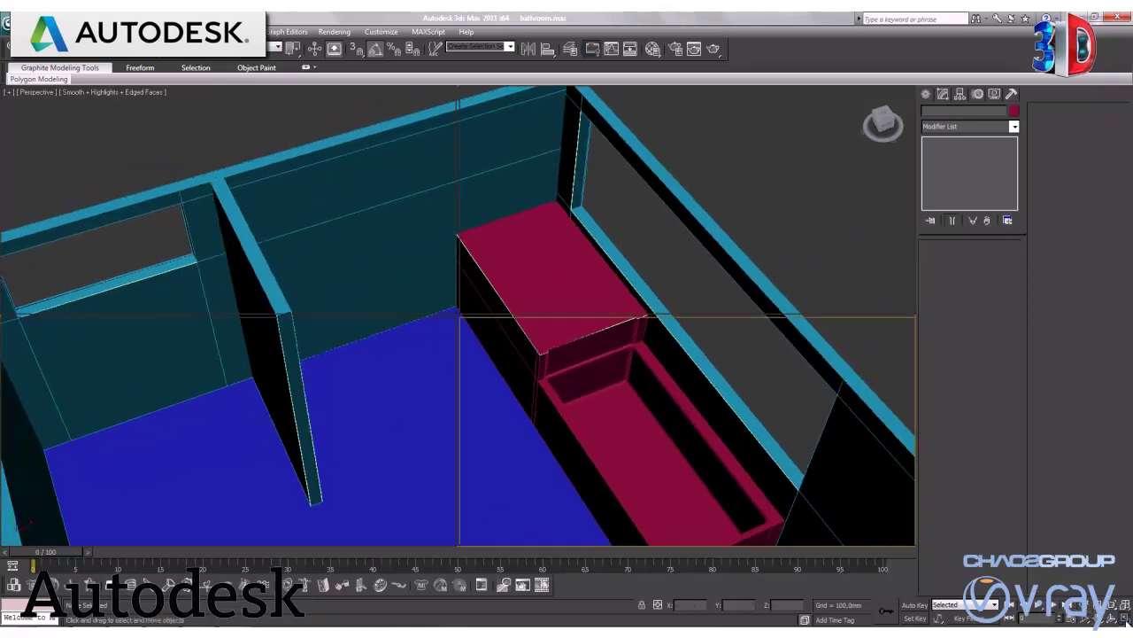
click(1122, 620)
middle_drag(336, 316, 458, 357)
Create a Standard Primitives box, Box007, over the wall opening and nudge it onto the wall line.
click(927, 95)
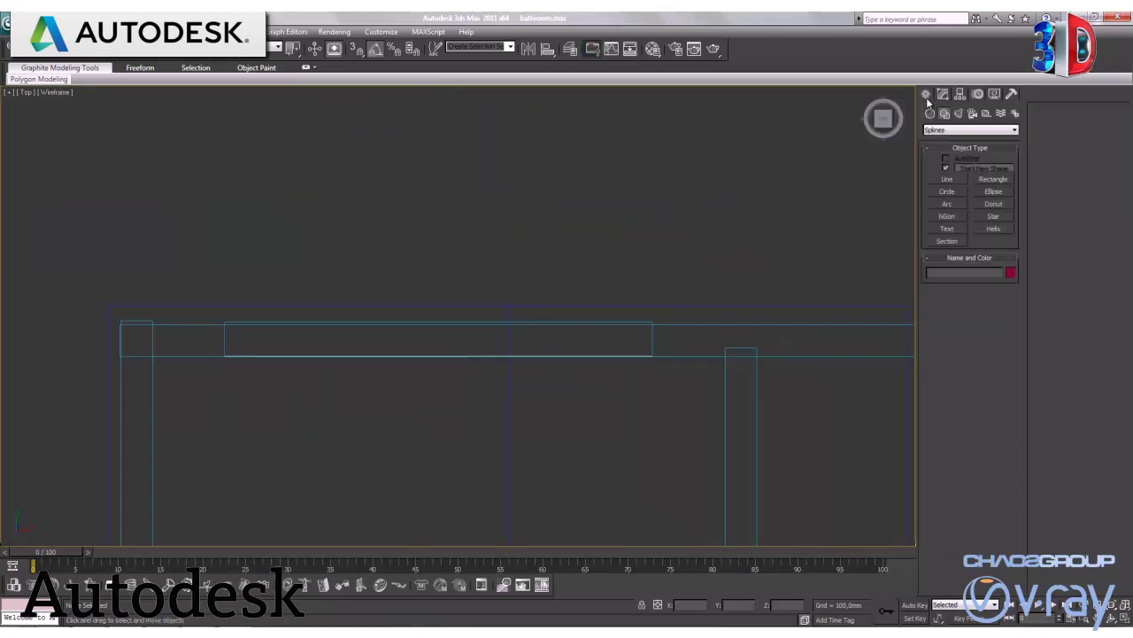
click(930, 115)
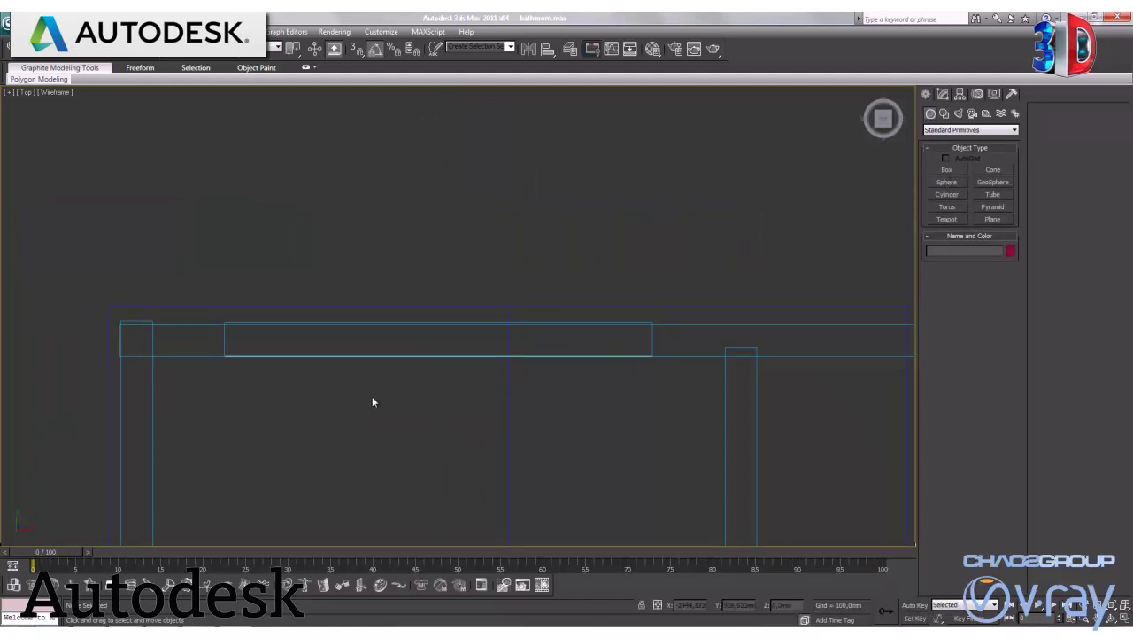
click(947, 169)
scroll(455, 321, up, 2)
scroll(456, 321, up, 1)
drag(163, 285, 235, 314)
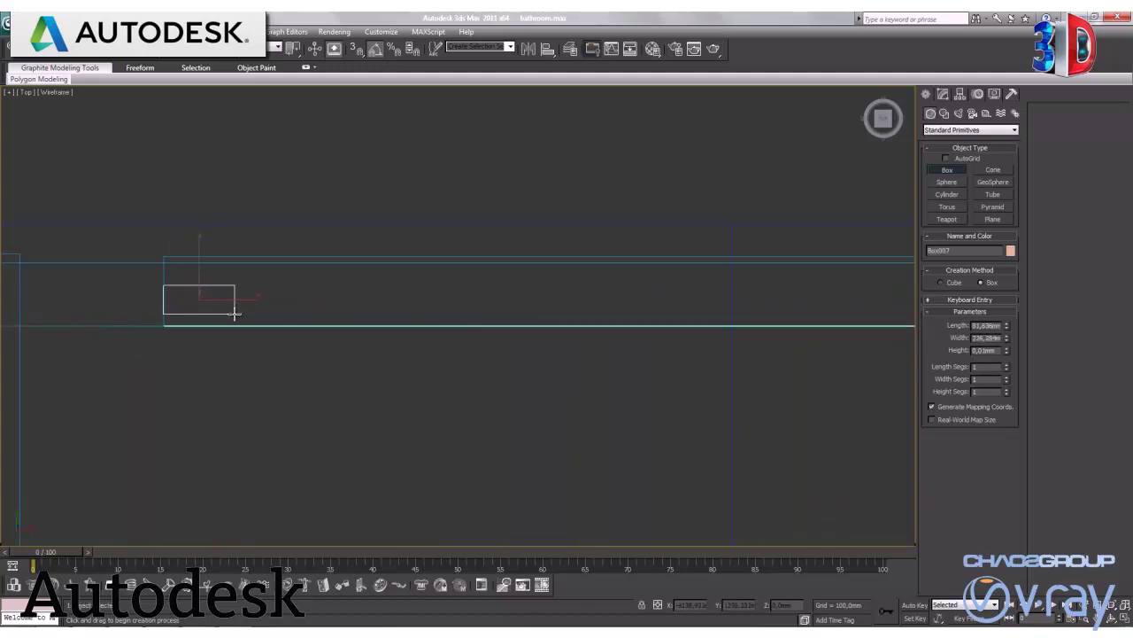
click(236, 298)
key(w)
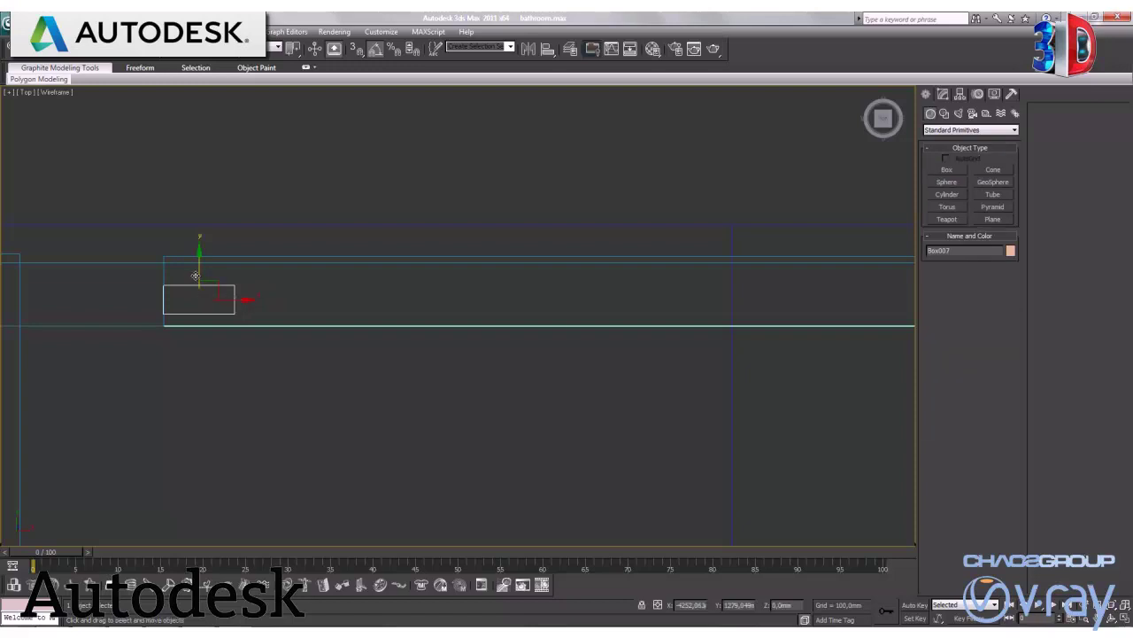
drag(199, 272, 204, 255)
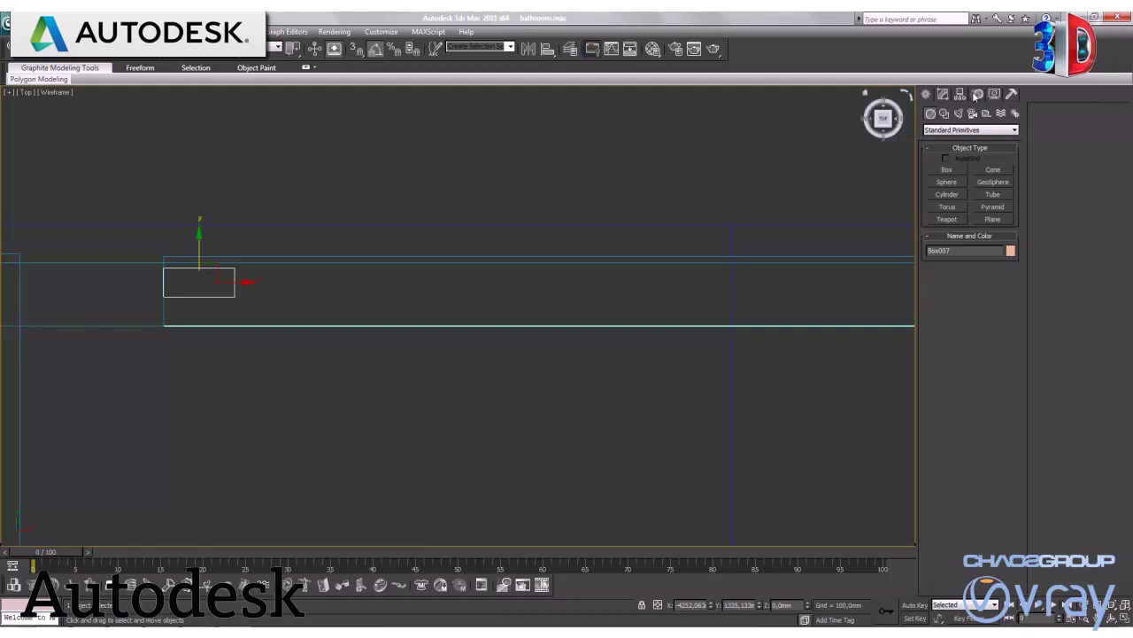
click(943, 94)
In the maximized Front view, raise Box007 to about Z 3044 mm, level with the frame strip.
key(alt+w)
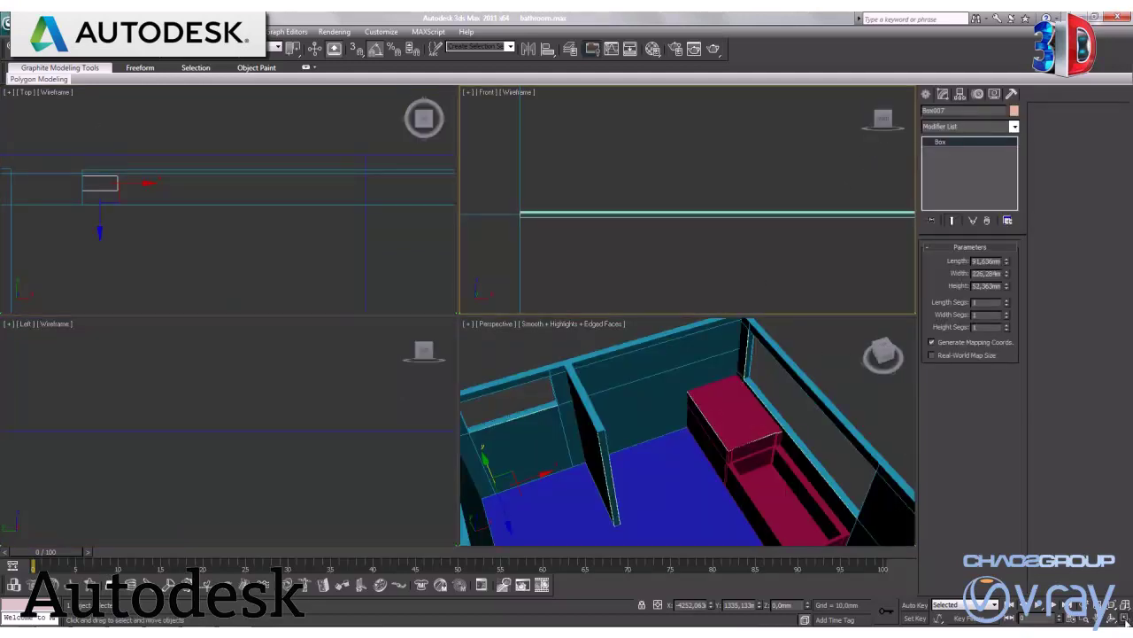
key(alt+w)
middle_drag(358, 259, 590, 330)
scroll(586, 331, down, 2)
scroll(578, 330, down, 2)
scroll(506, 281, down, 2)
drag(461, 433, 475, 281)
scroll(472, 335, up, 2)
scroll(472, 335, up, 2)
middle_drag(472, 335, 393, 363)
scroll(393, 363, up, 2)
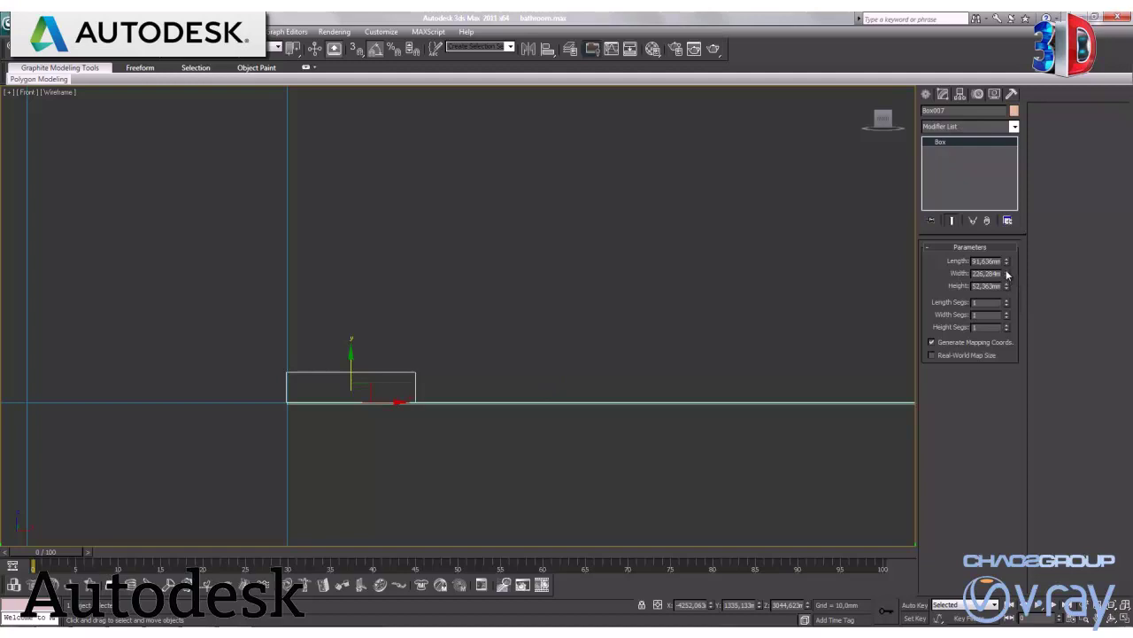
Set Box007's Height to 100 mm in Box Parameters, leaving length and width unchanged.
drag(1006, 284, 1007, 282)
double_click(981, 286)
text(60)
key(Return)
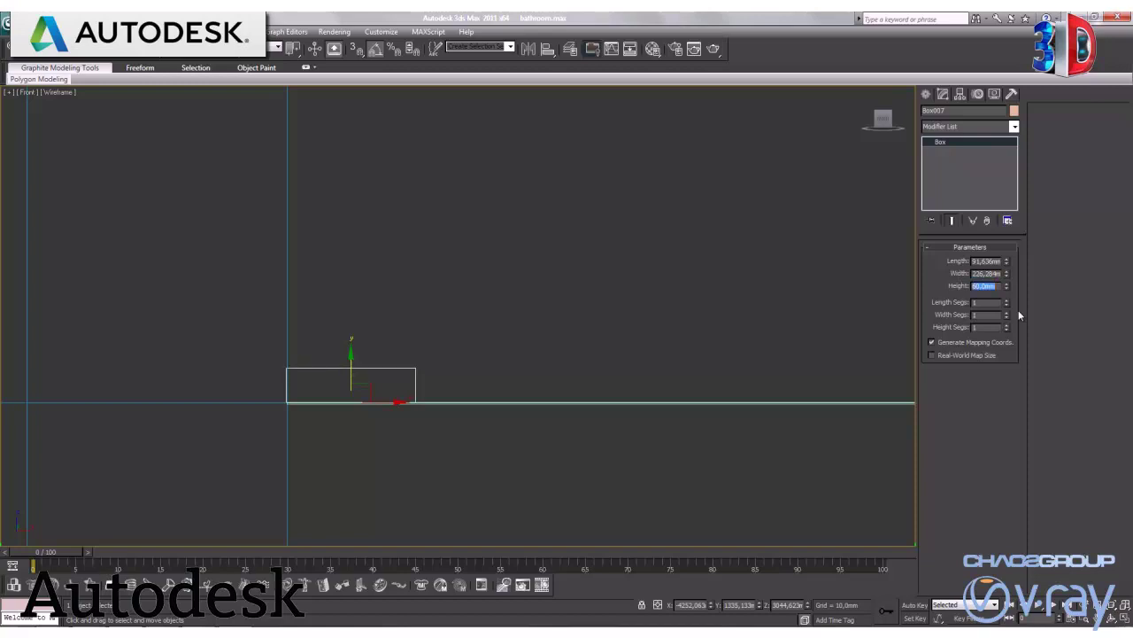
text(100)
key(Return)
click(1018, 314)
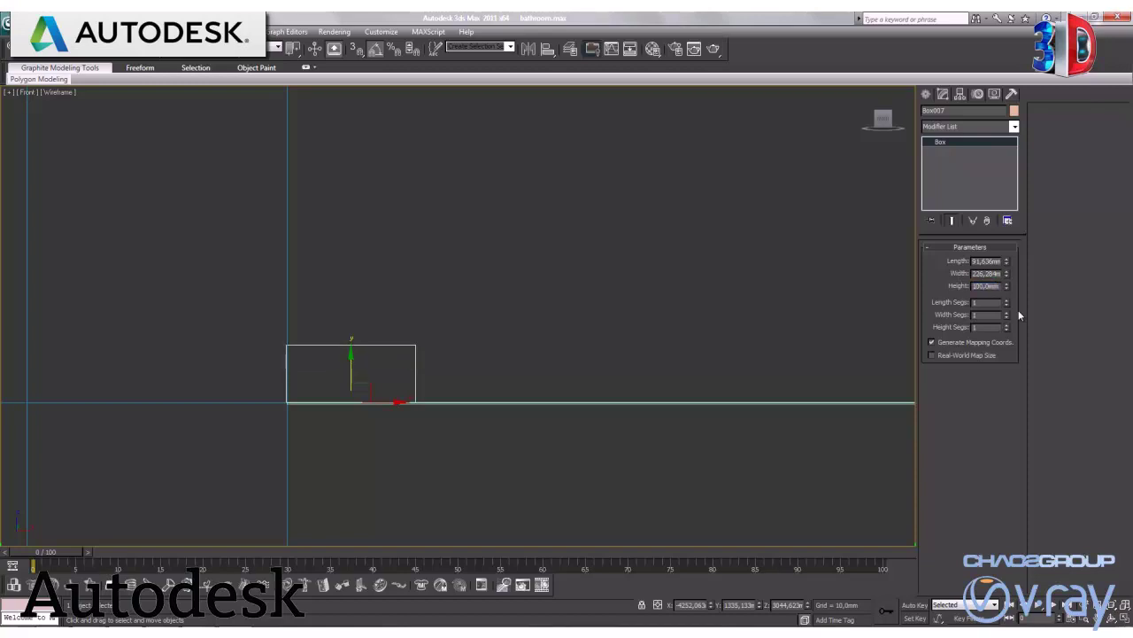
middle_drag(410, 314, 400, 305)
scroll(428, 312, down, 5)
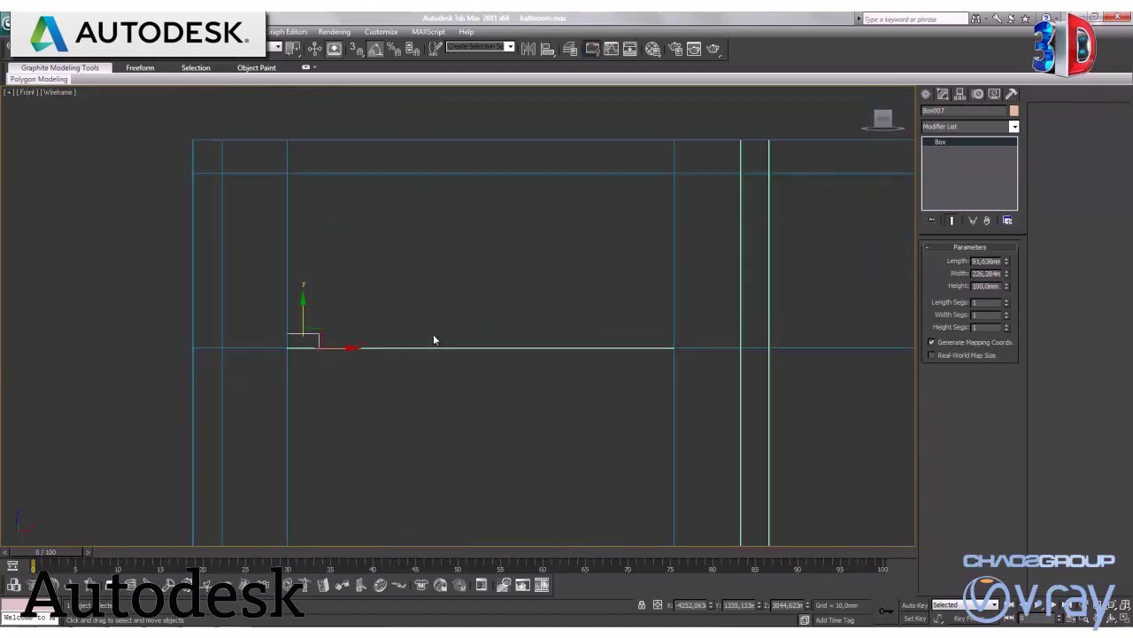
Convert Box007 to Editable Poly and drag its end vertices right to lengthen the sill strip.
right_click(343, 348)
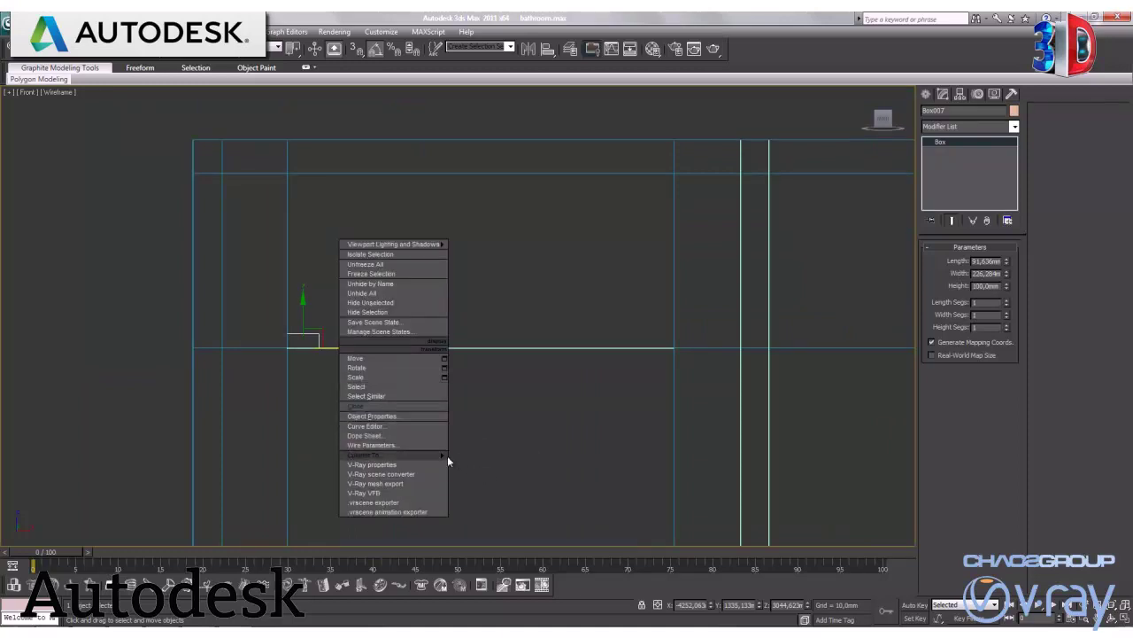
click(498, 467)
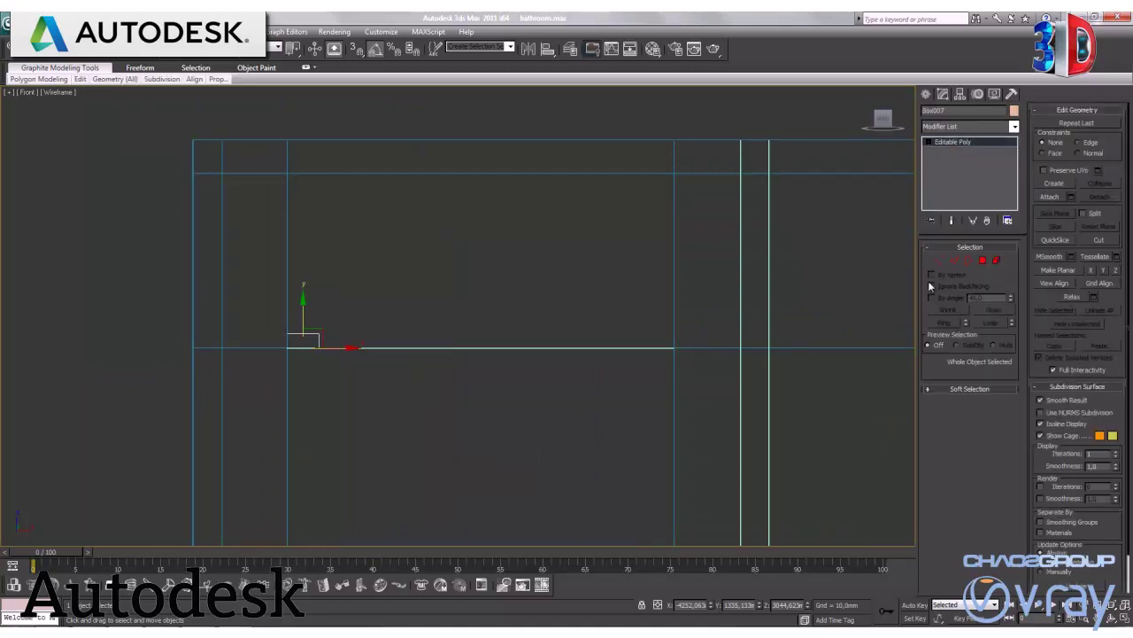
key(1)
drag(443, 398, 323, 282)
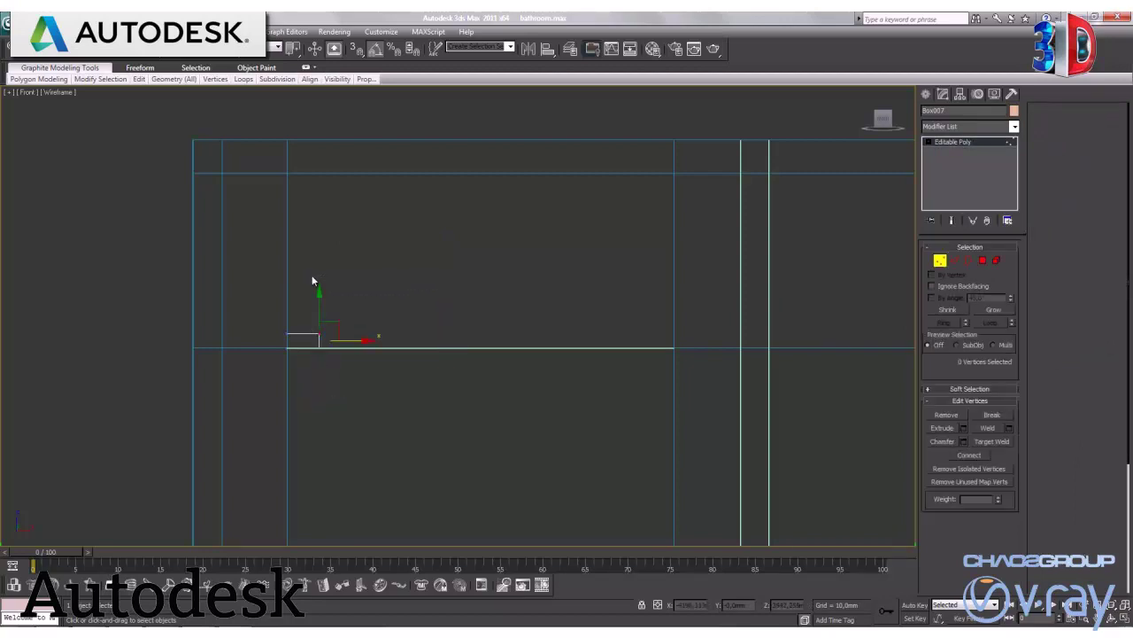
drag(344, 340, 577, 389)
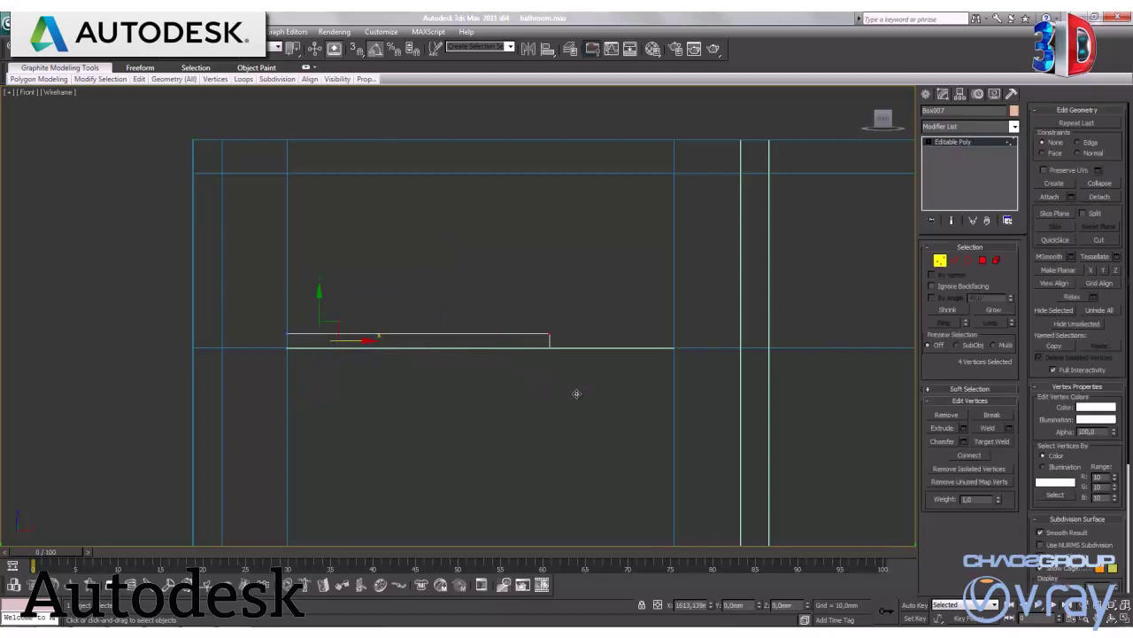
click(954, 260)
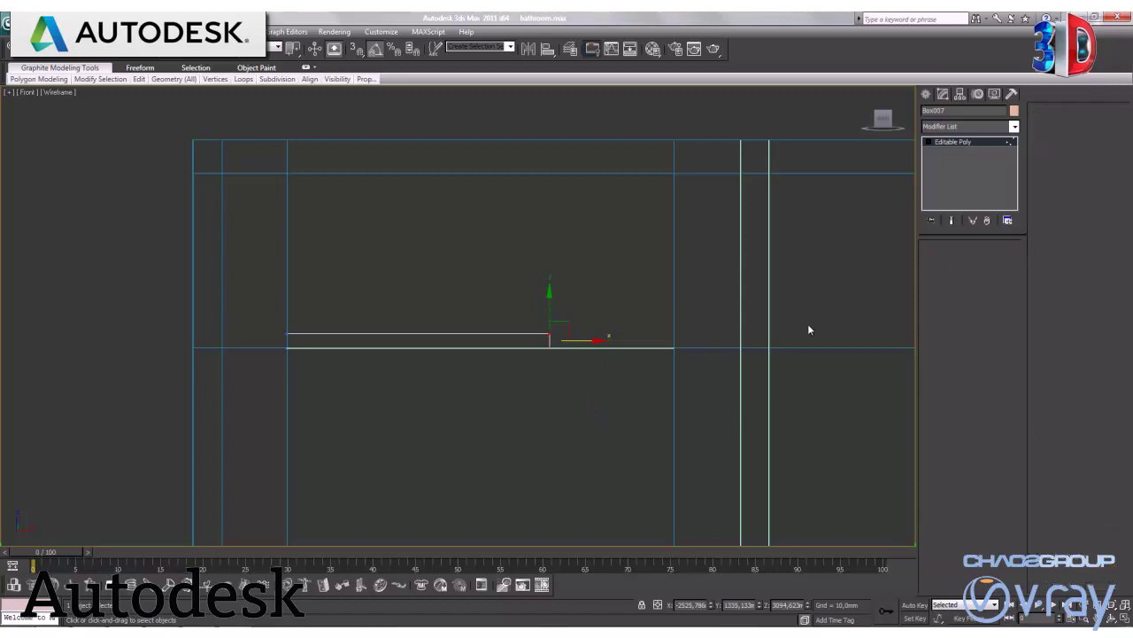
Ring-select the strip's edges and Connect them with a cut slid close to the left end.
click(469, 335)
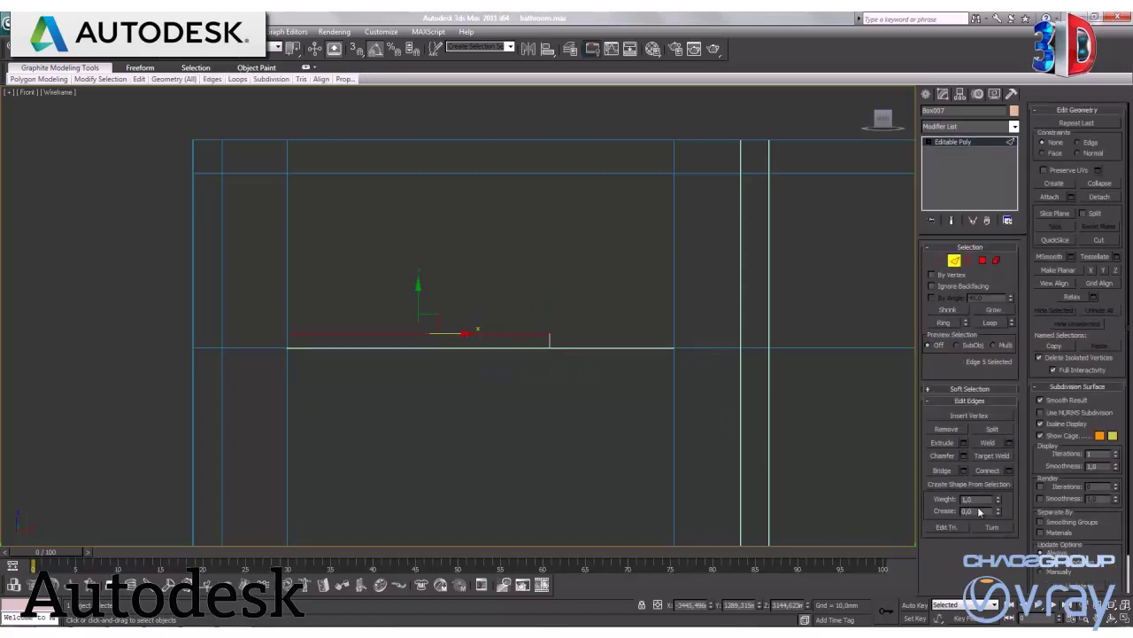
click(944, 323)
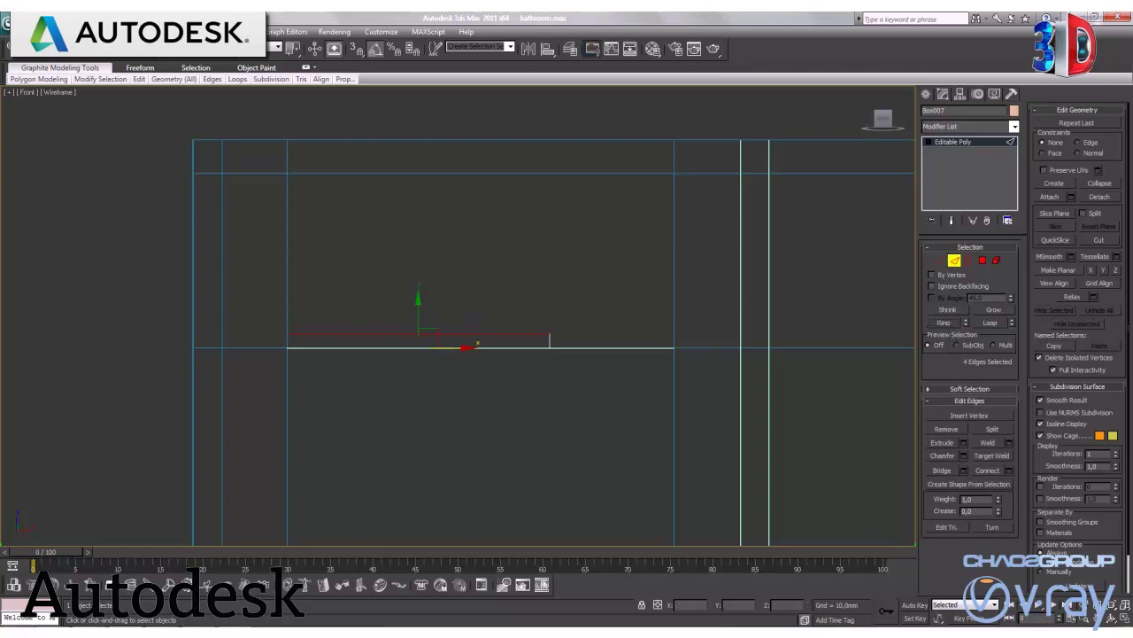
click(1009, 471)
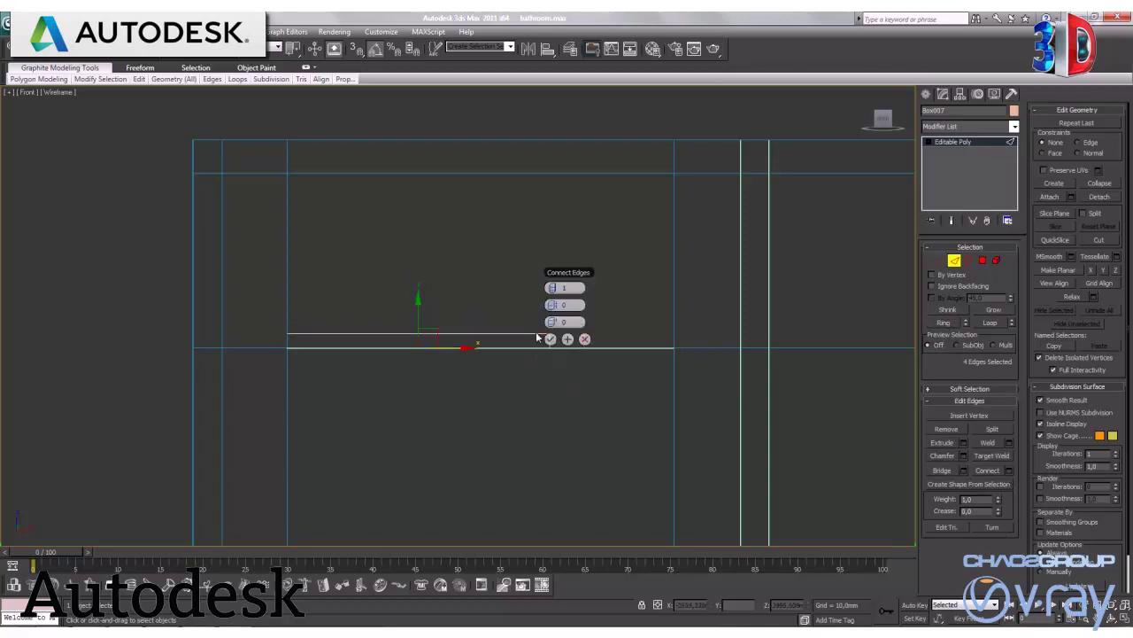
drag(555, 321, 485, 321)
drag(382, 324, 355, 328)
click(549, 340)
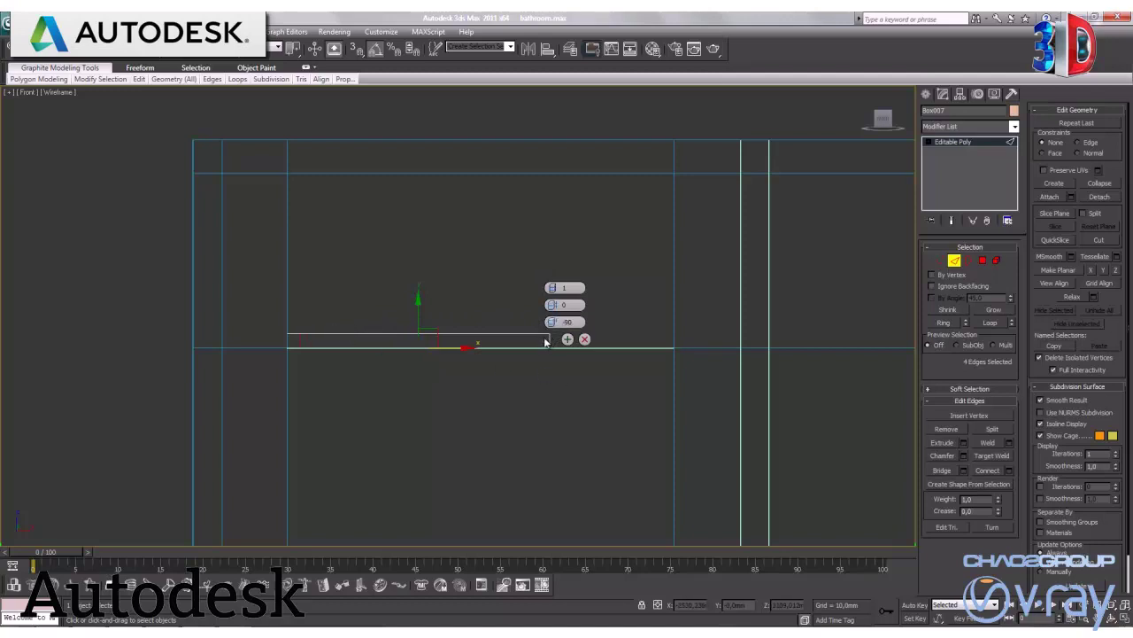
Add a second Connect cut across the edge ring near the right end, nudged slightly left.
click(496, 334)
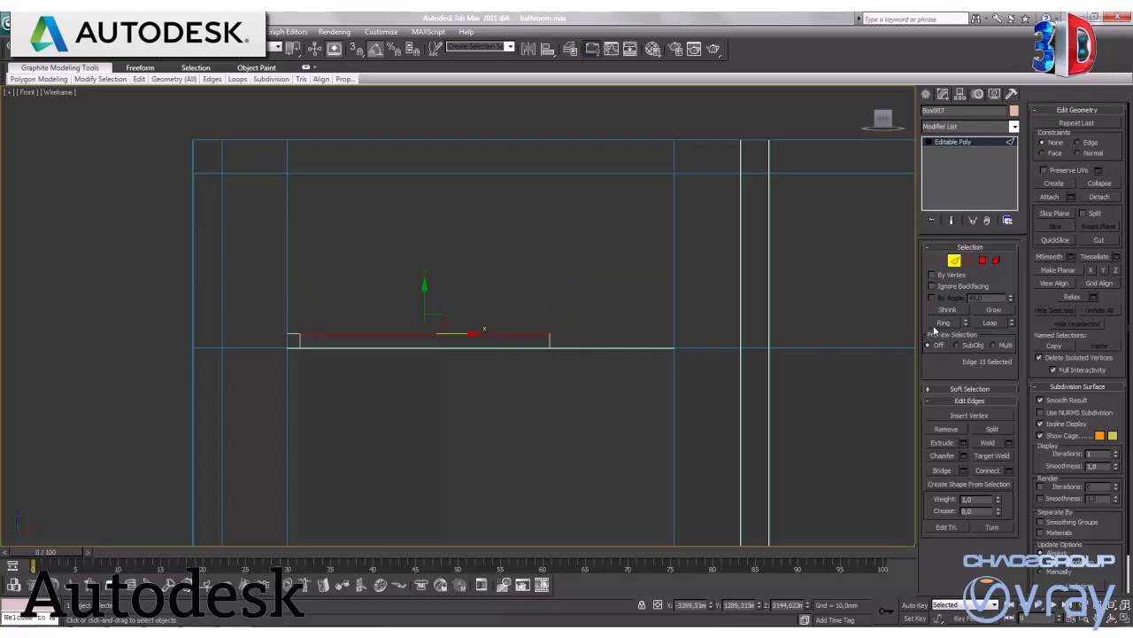
click(942, 322)
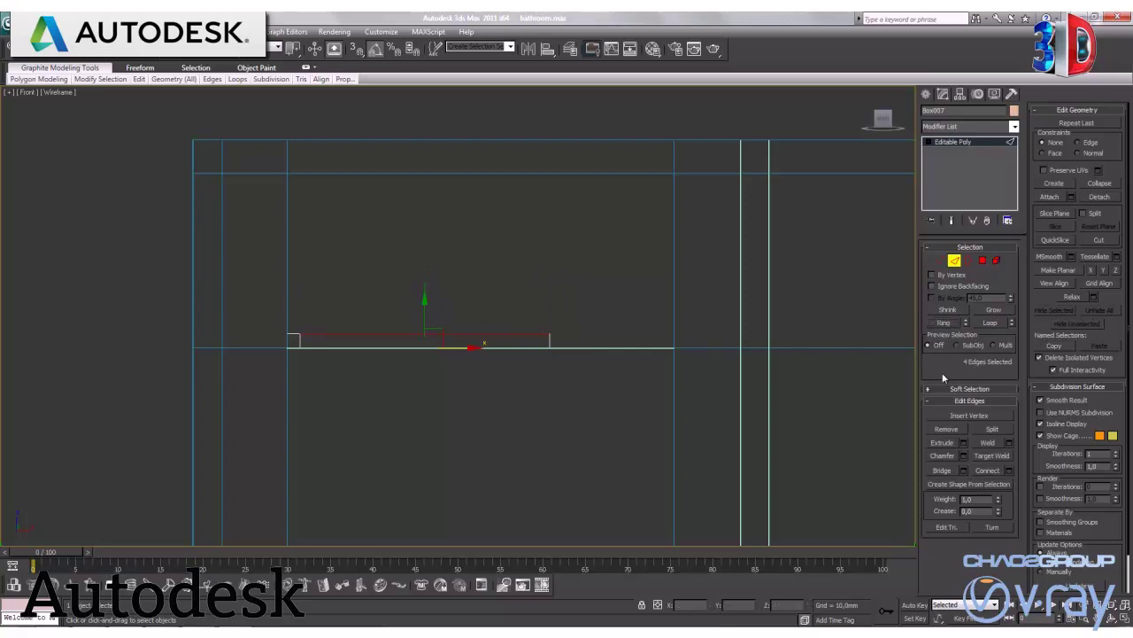
click(1007, 471)
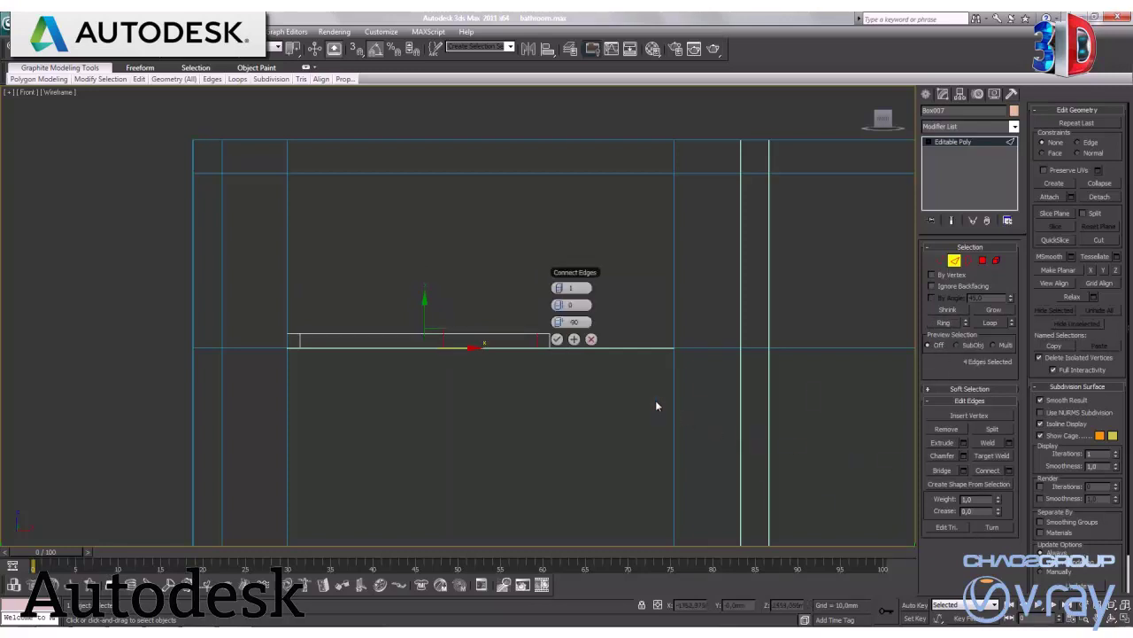
click(556, 339)
drag(570, 340, 568, 341)
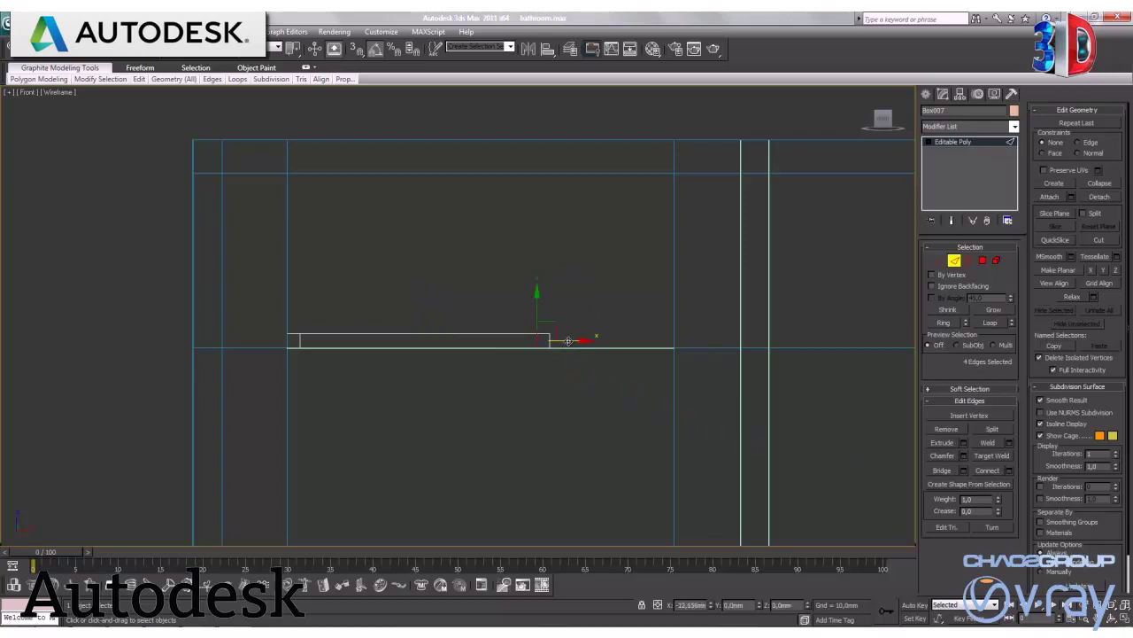
key(alt+w)
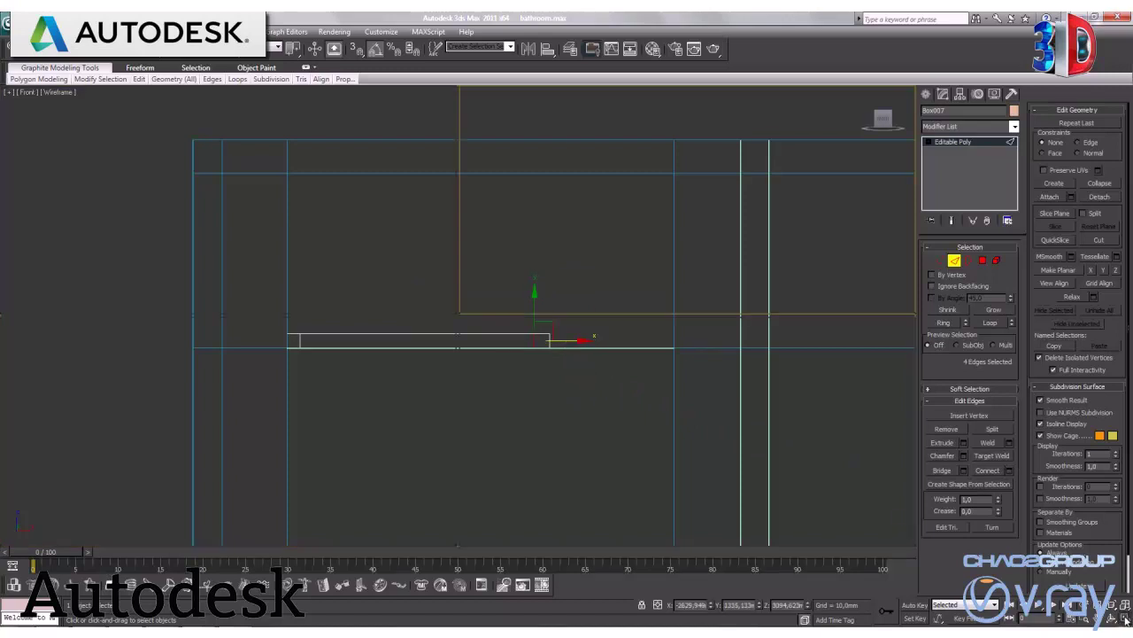
right_click(617, 407)
Frame the whole sill beam diagonally in the maximized Perspective view and switch to Polygon mode.
click(1125, 620)
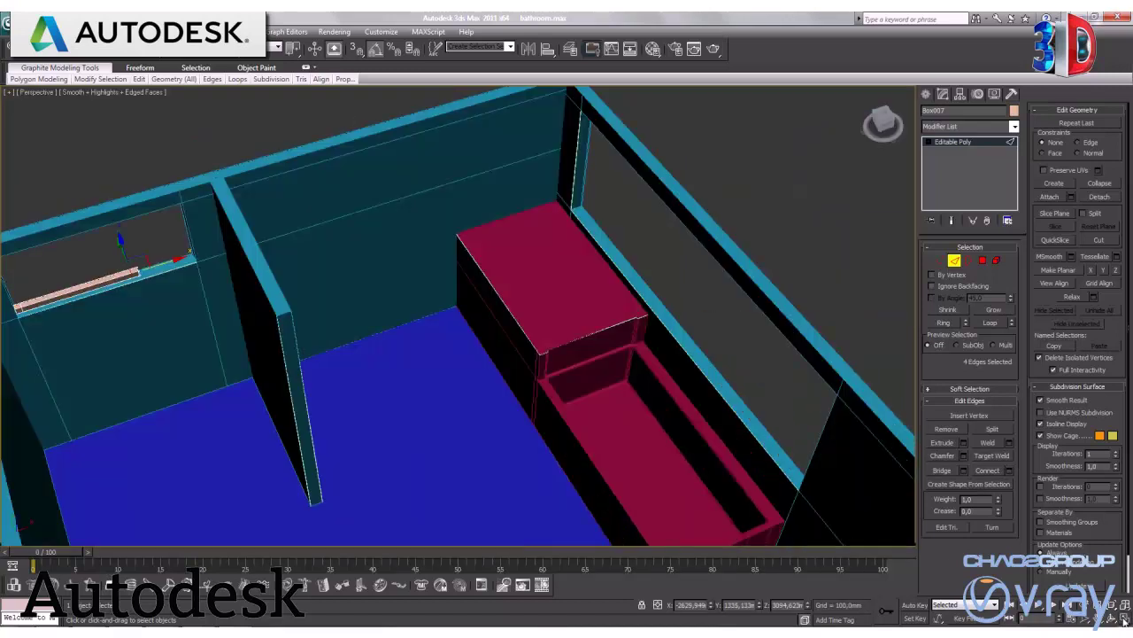
alt+middle_drag(359, 366, 673, 412)
scroll(453, 366, up, 3)
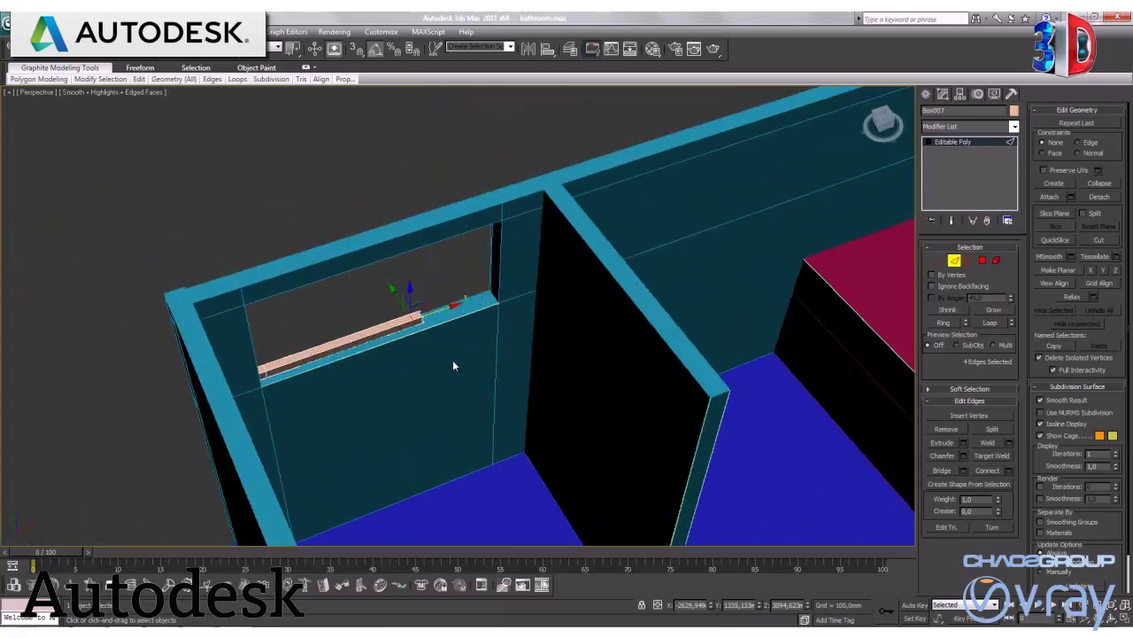
key(z)
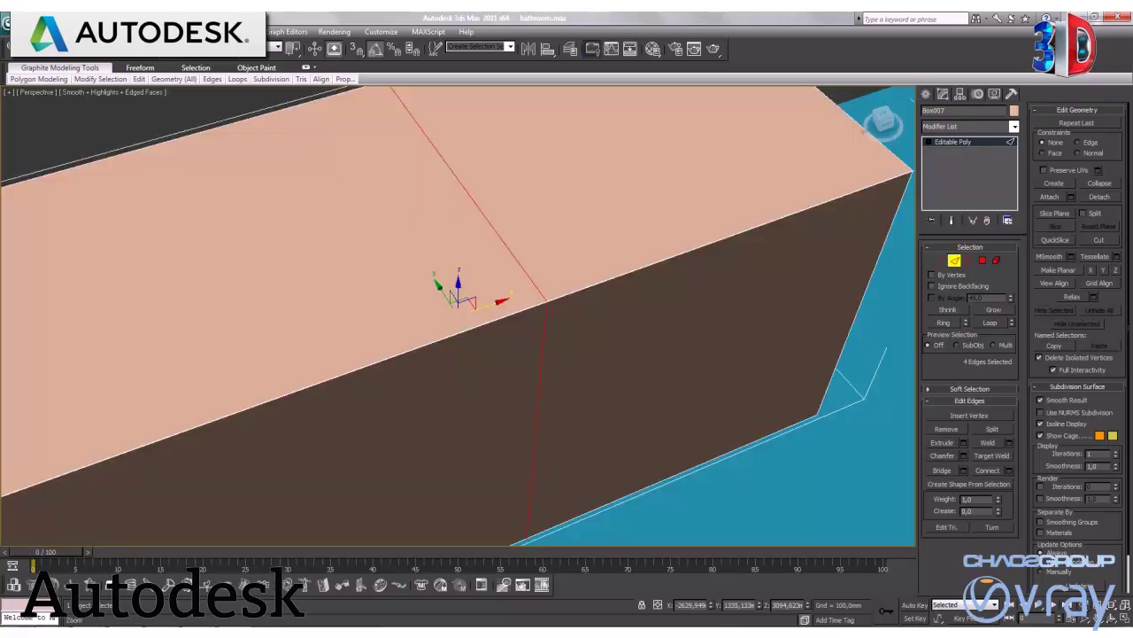
drag(475, 227, 529, 409)
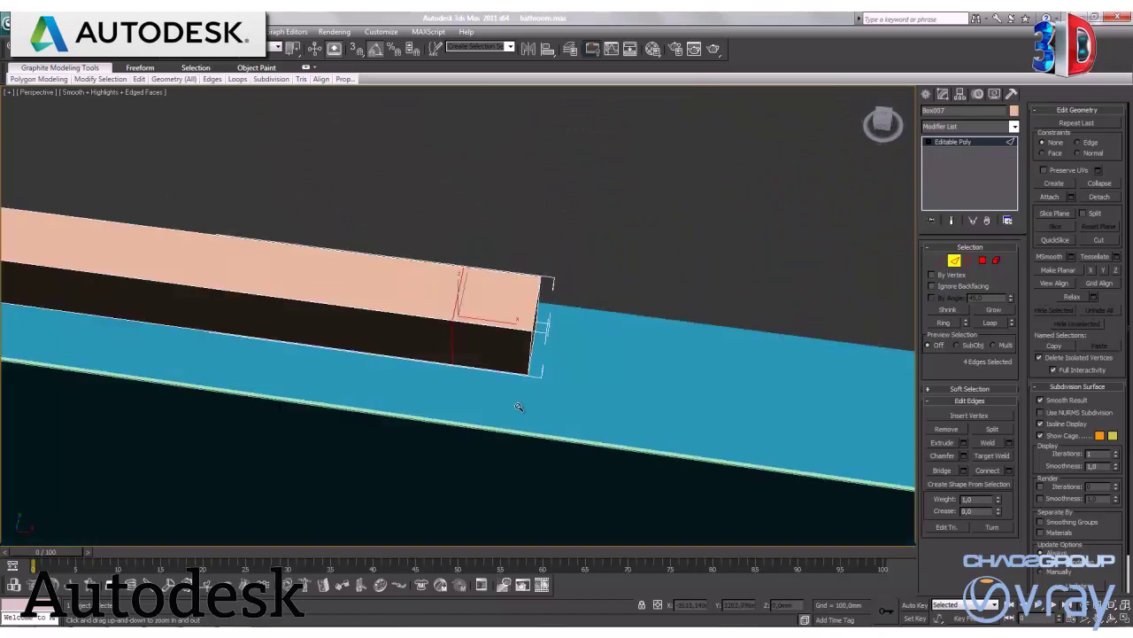
alt+middle_drag(528, 409, 346, 324)
mouse_move(253, 257)
alt+middle_down()
mouse_move(446, 396)
mouse_move(413, 393)
mouse_move(461, 416)
alt+middle_up()
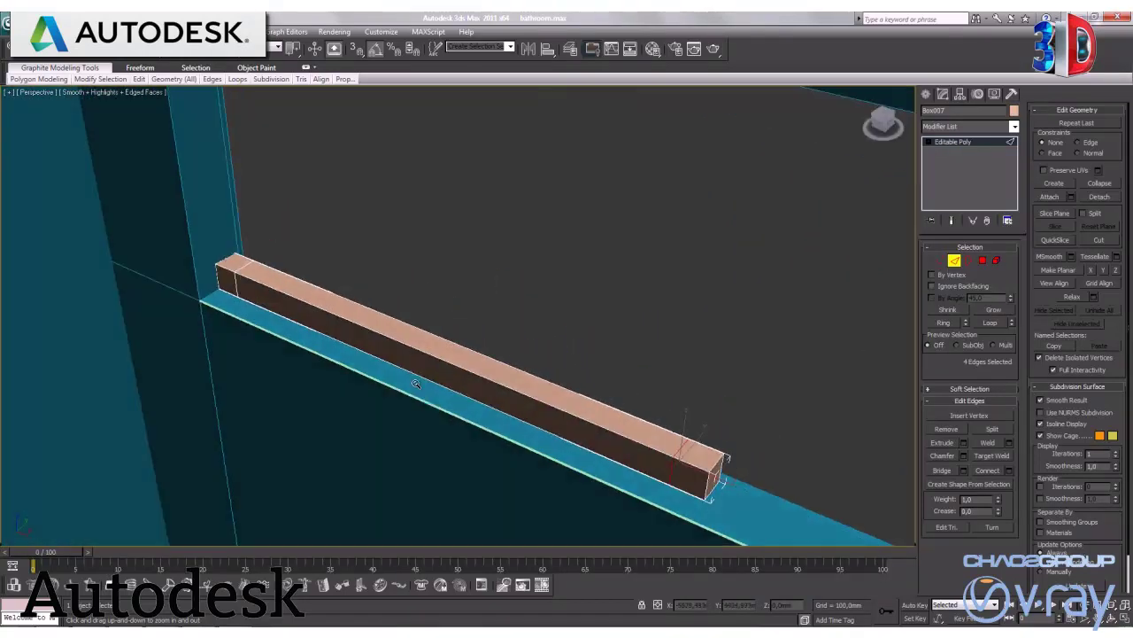
click(982, 260)
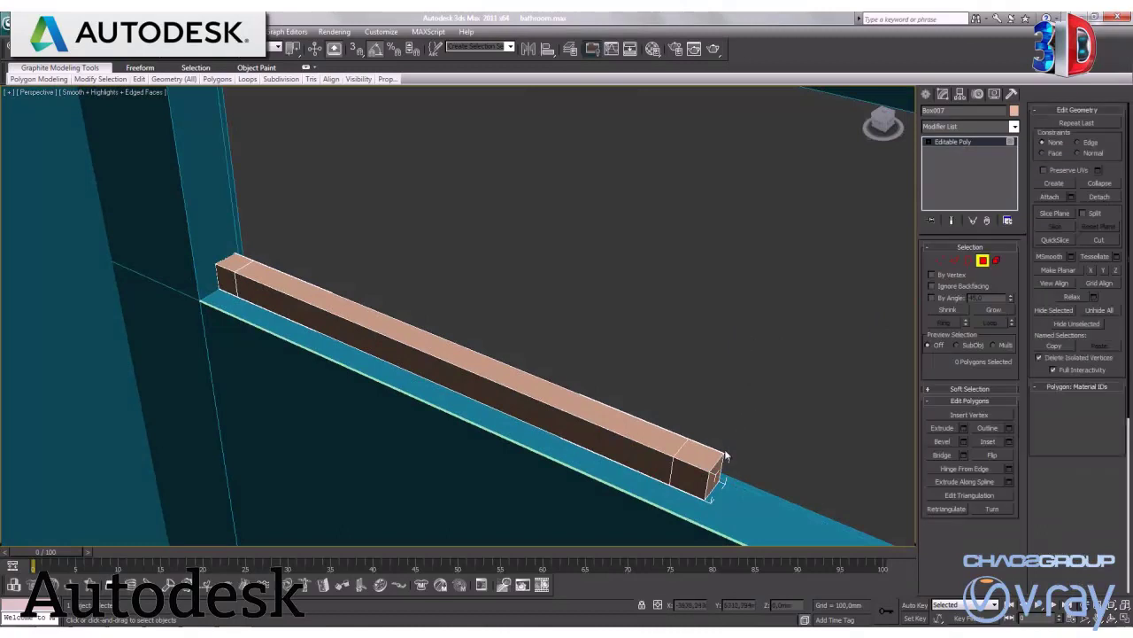
Select the sill beam's two top end faces.
click(701, 453)
key(ctrl+a)
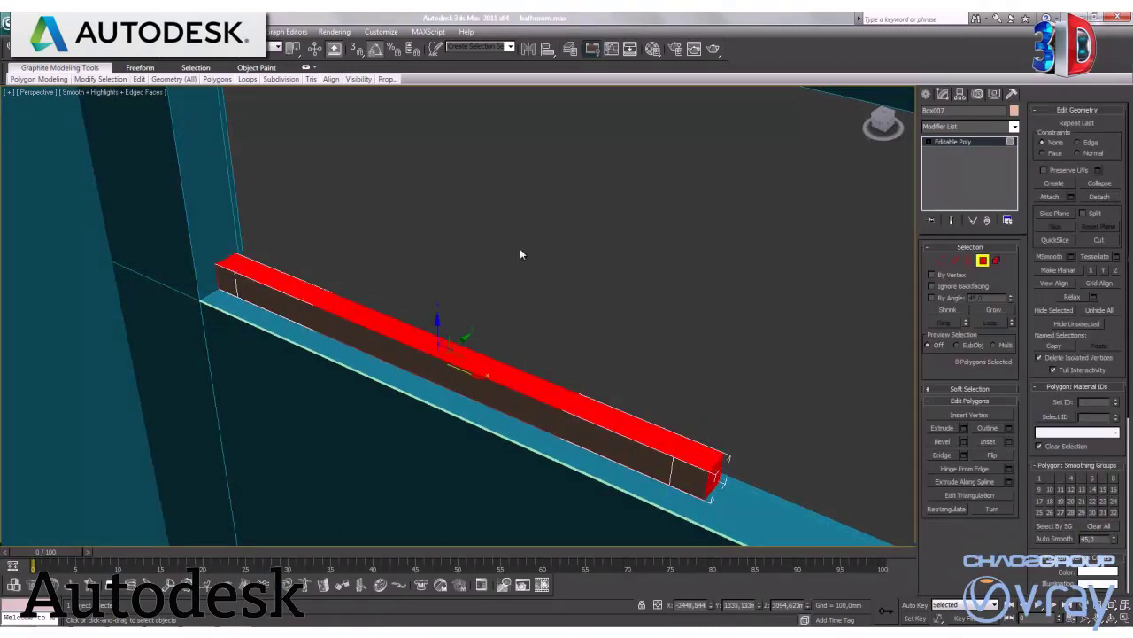
alt+middle_drag(520, 248, 513, 349)
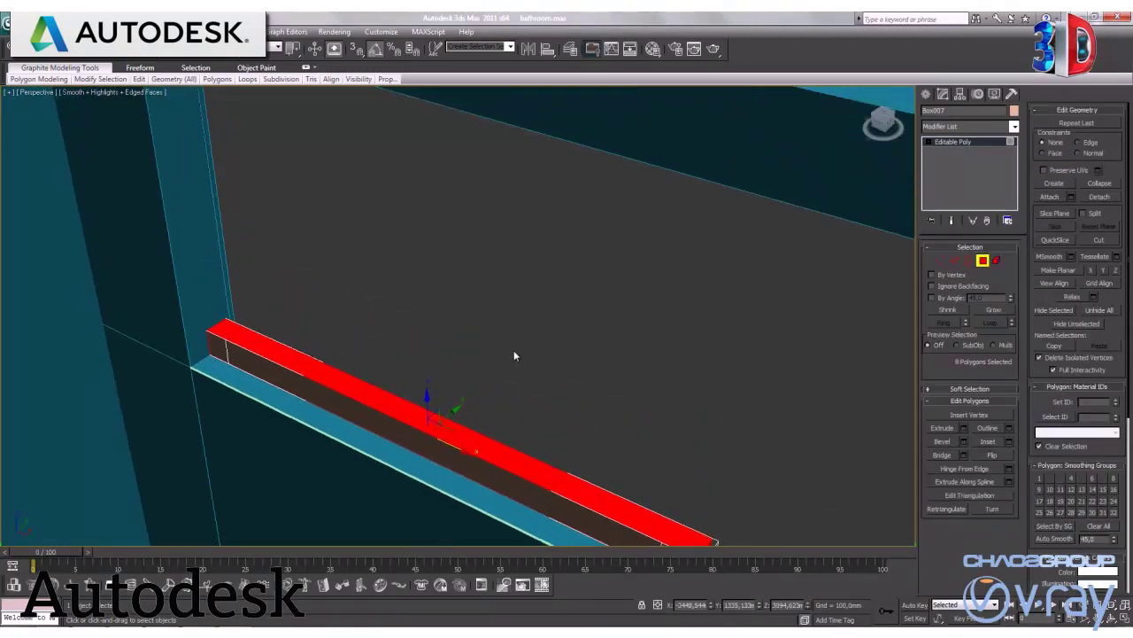
alt+click(474, 442)
mouse_move(624, 459)
alt+middle_down()
mouse_move(559, 375)
mouse_move(557, 388)
alt+middle_up()
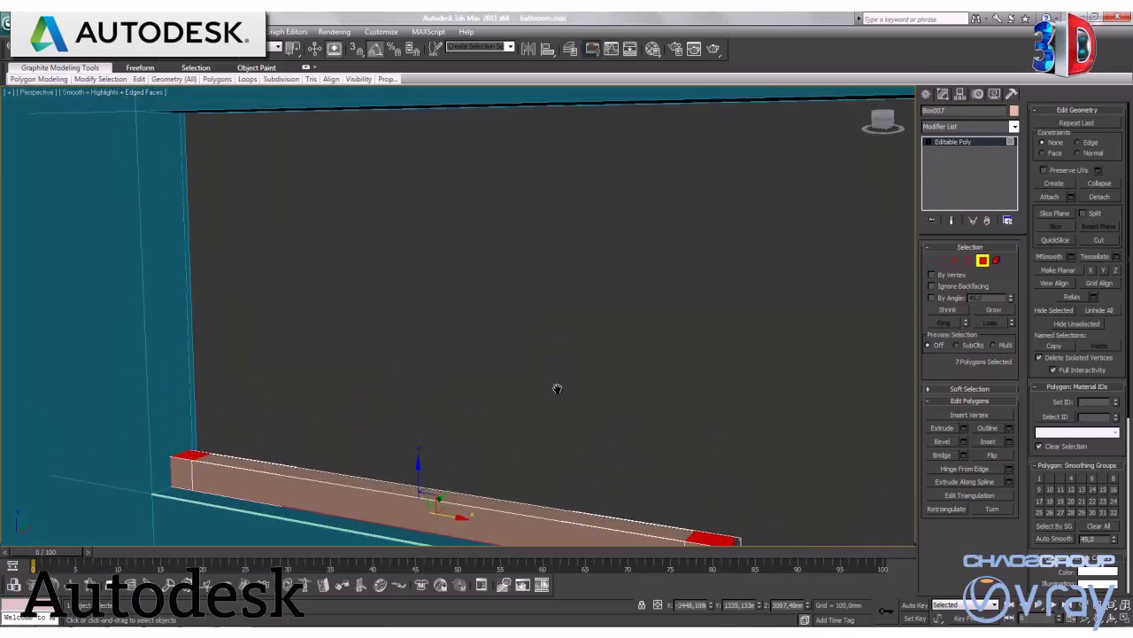
click(228, 425)
click(182, 455)
middle_drag(565, 445, 478, 387)
ctrl+click(639, 490)
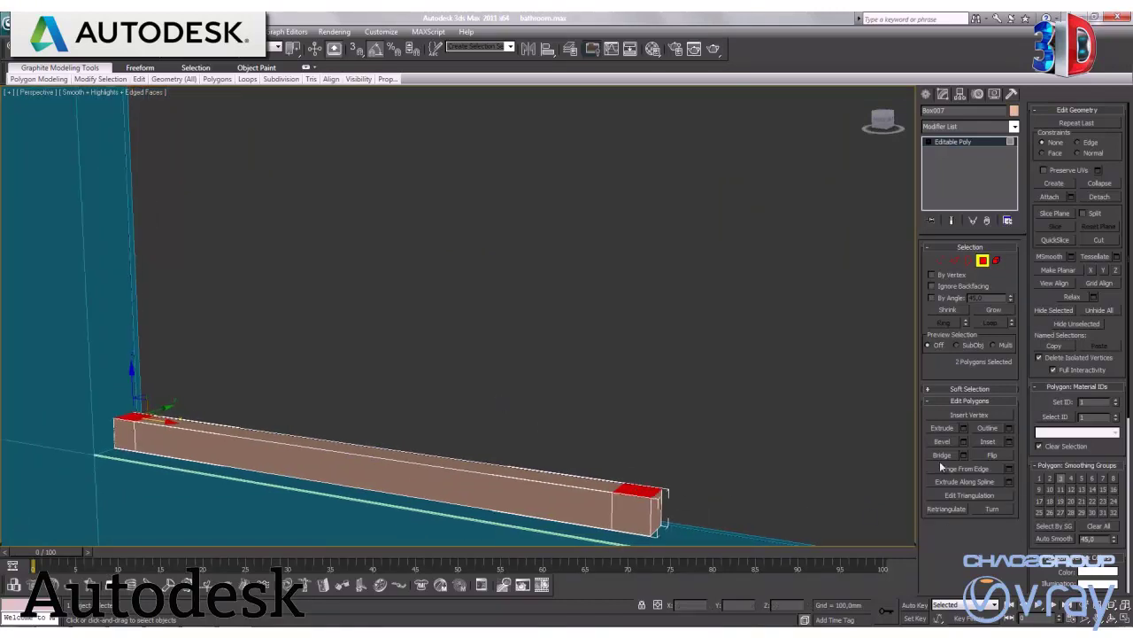
Extrude both end faces upward about 1050.779 mm into tall side posts.
click(964, 427)
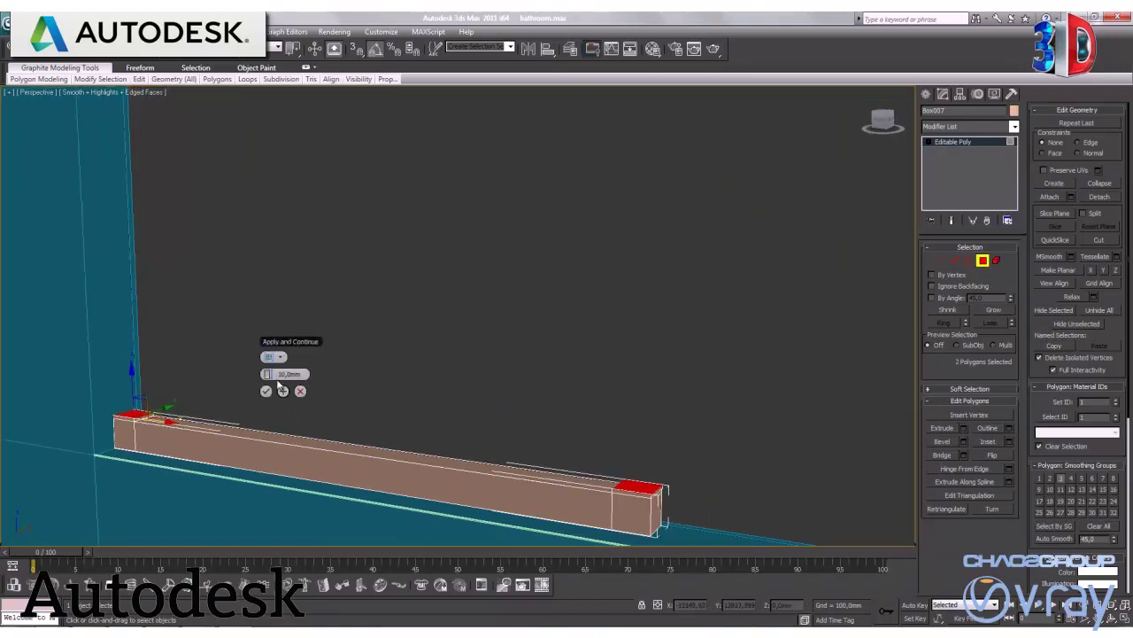
mouse_move(268, 372)
mouse_down()
mouse_move(1082, 538)
mouse_move(706, 610)
mouse_move(707, 585)
mouse_up()
middle_drag(437, 266, 472, 397)
alt+middle_drag(434, 517, 427, 494)
mouse_move(295, 503)
mouse_down()
mouse_move(879, 551)
mouse_move(955, 575)
mouse_up()
Confirm the post extrusion and ring-select the edges around both side posts.
click(292, 521)
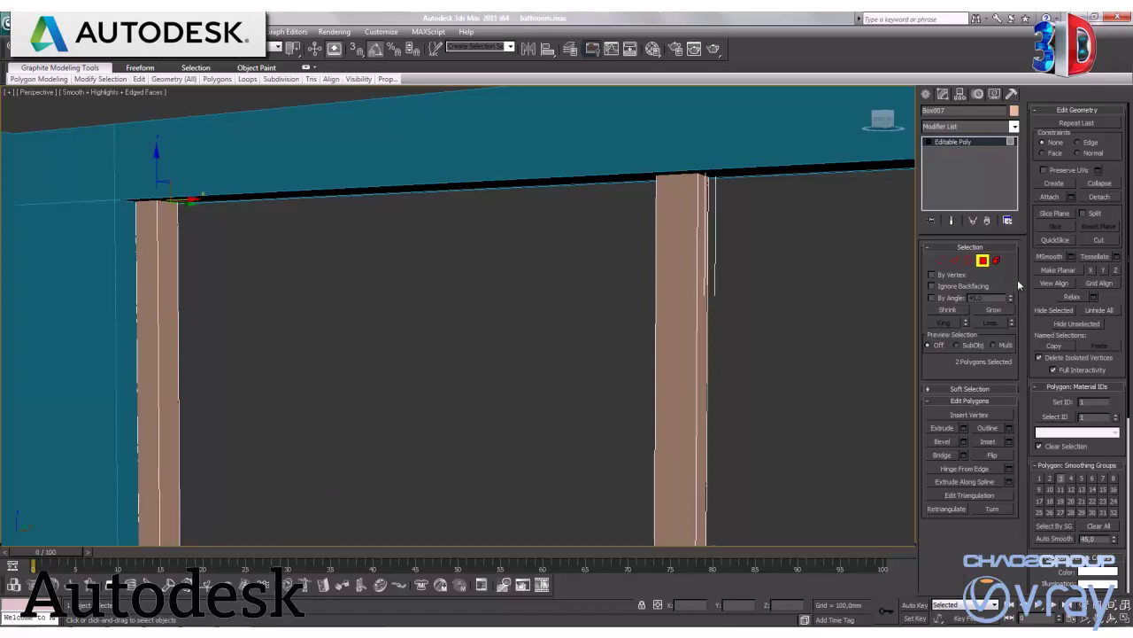
click(956, 261)
click(655, 312)
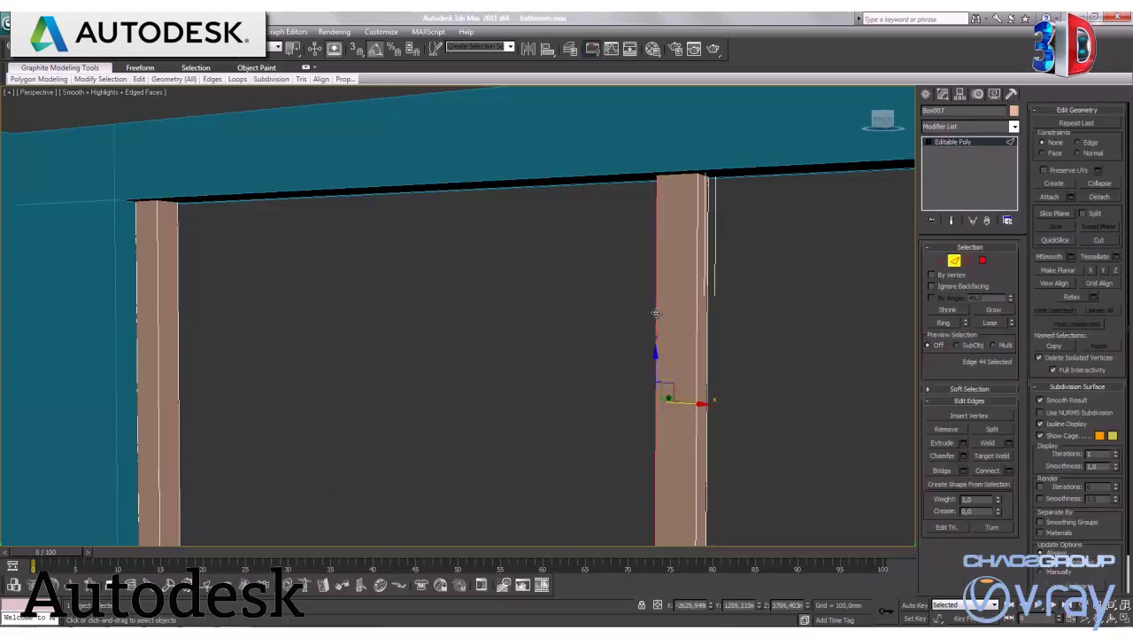
click(943, 322)
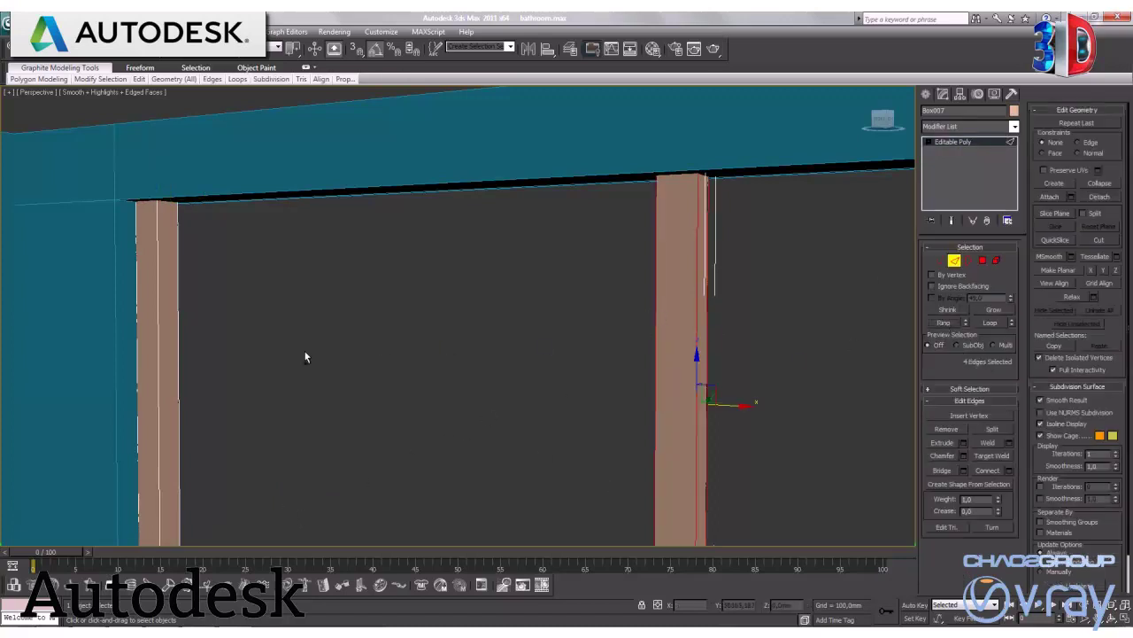
ctrl+click(157, 335)
click(946, 323)
Connect the ring with Slide -91 to add an edge loop just below the post tops.
click(1010, 471)
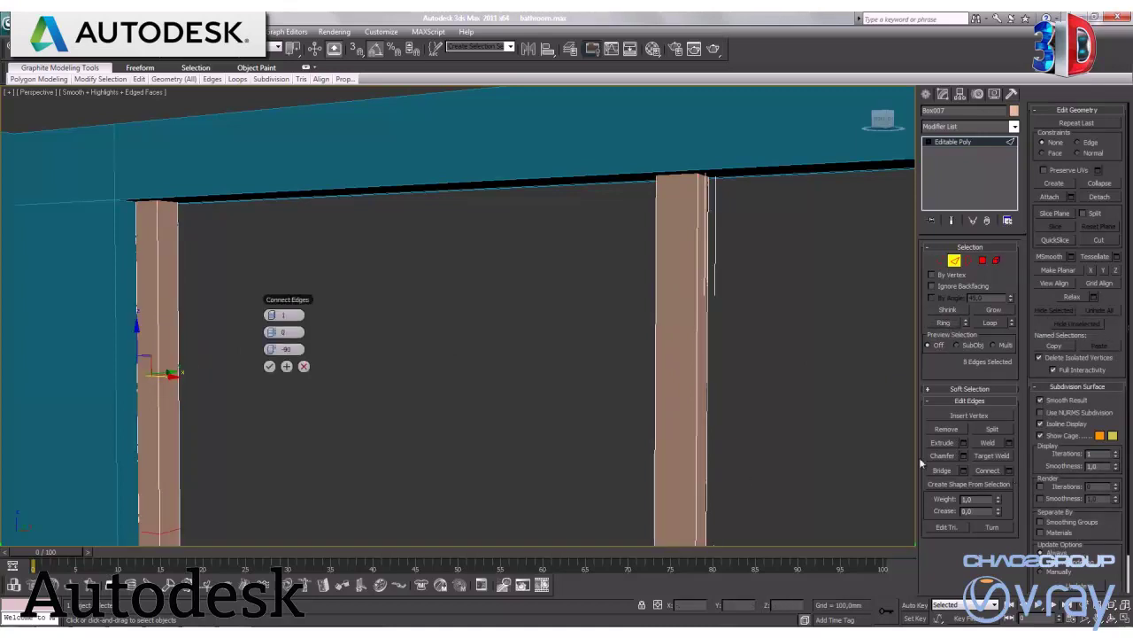
mouse_move(273, 349)
mouse_down()
mouse_move(257, 349)
mouse_move(679, 425)
mouse_up()
click(270, 367)
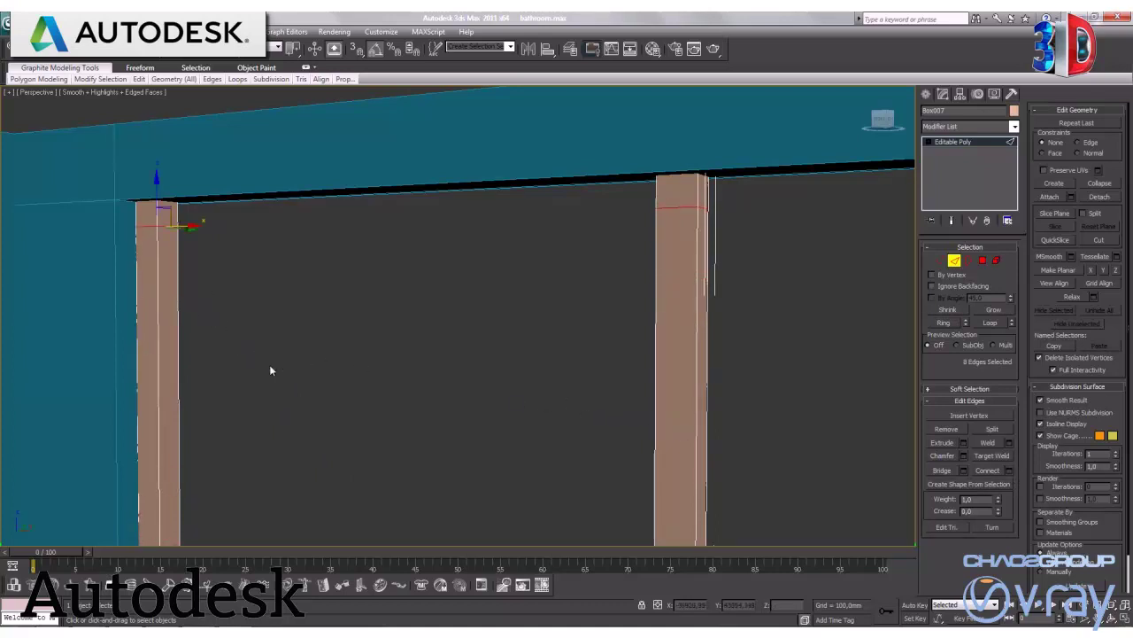
click(981, 262)
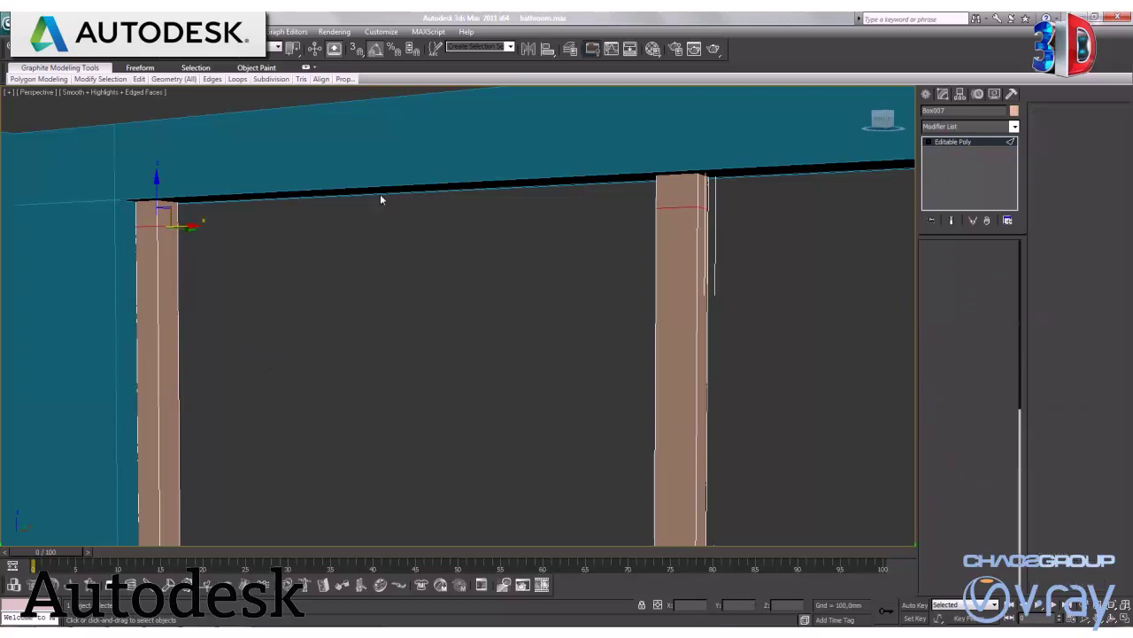
Extrude the left post's top polygon about 1646 mm sideways into a top rail meeting the right post.
click(173, 218)
click(963, 428)
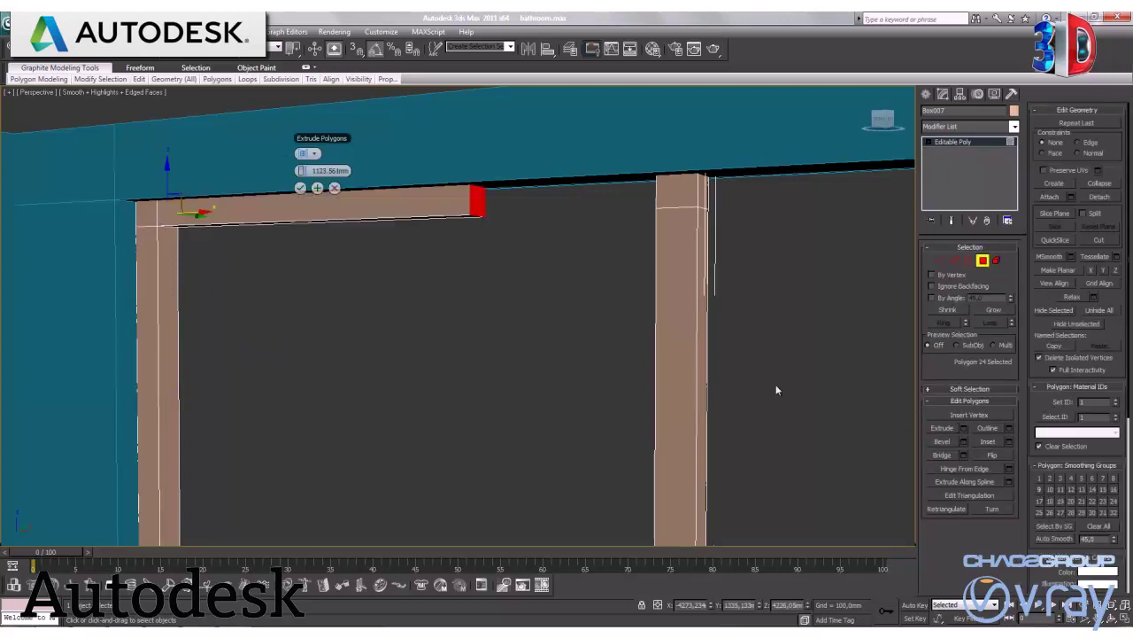
alt+middle_drag(296, 340, 359, 339)
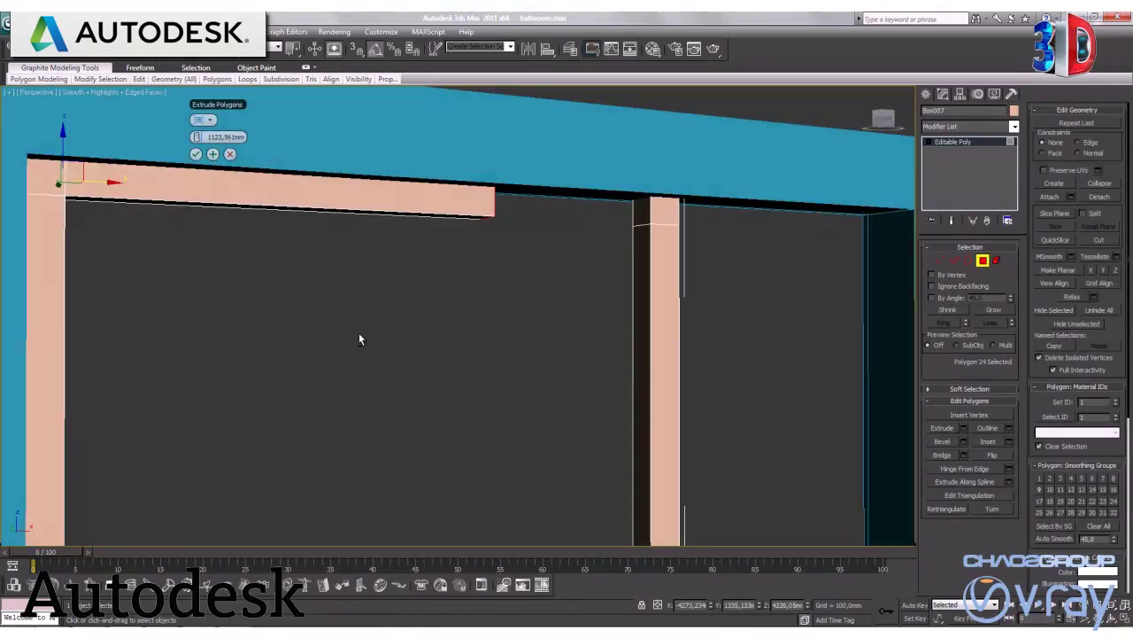
mouse_move(202, 137)
mouse_move(202, 137)
mouse_down()
mouse_move(247, 426)
mouse_move(372, 451)
mouse_up()
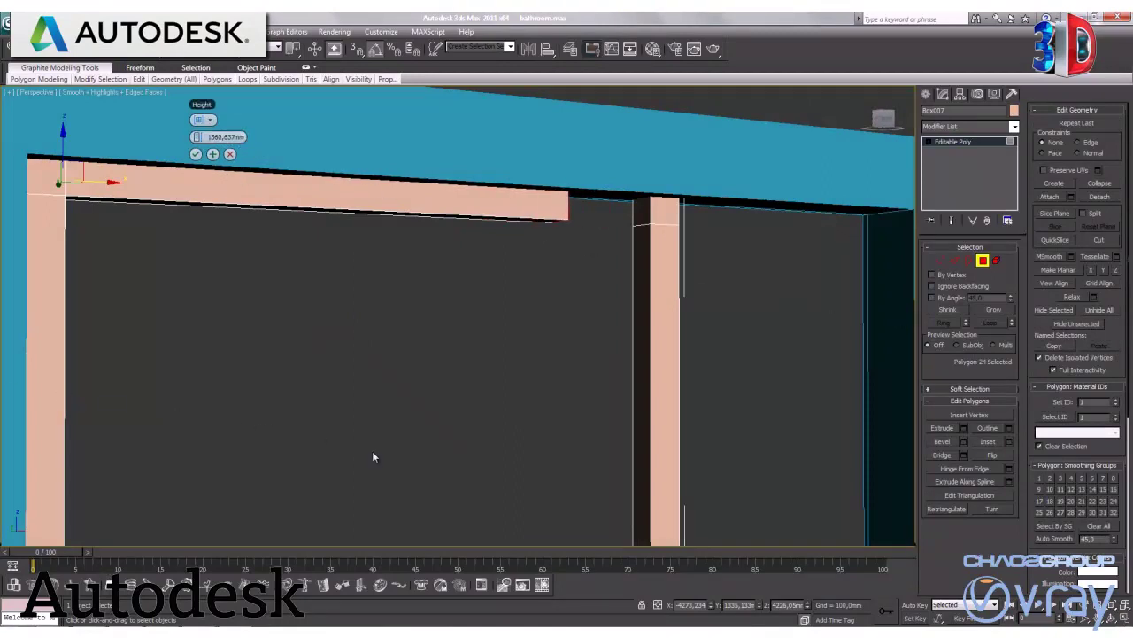
drag(197, 137, 378, 148)
drag(199, 139, 1060, 303)
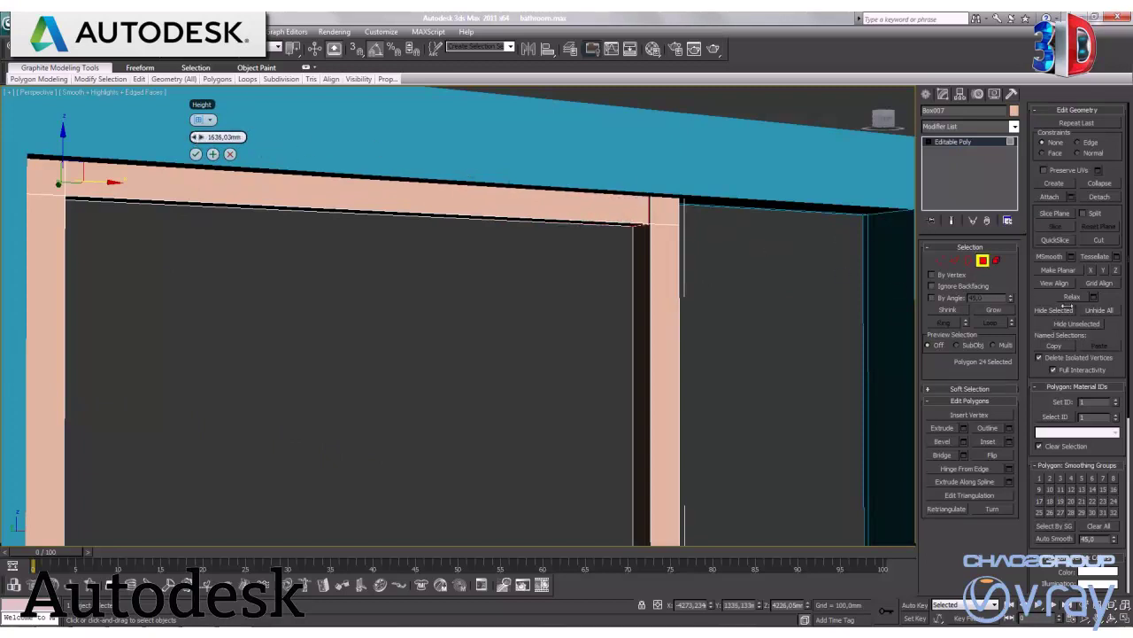
click(196, 154)
scroll(455, 385, down, 2)
mouse_move(456, 385)
alt+middle_down()
mouse_move(414, 410)
mouse_move(849, 333)
alt+middle_up()
scroll(416, 397, up, 2)
click(982, 260)
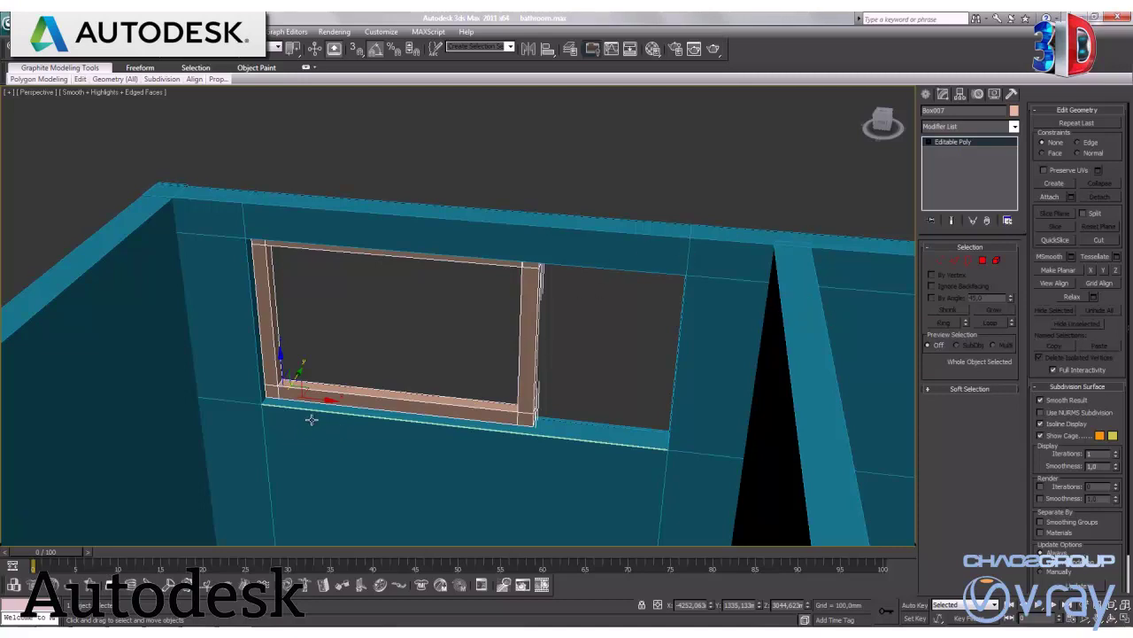
Shift-clone the window frame as a Copy, Box008, beside the original and select its vertices.
shift+drag(310, 399, 597, 452)
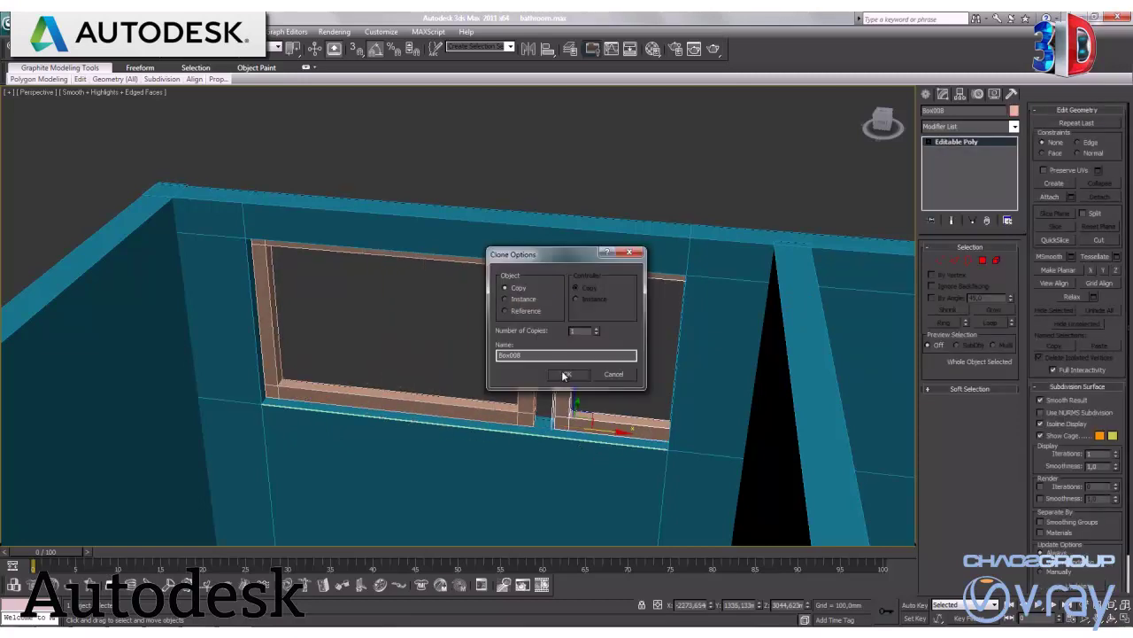
click(565, 374)
scroll(510, 354, down, 3)
mouse_move(510, 355)
alt+middle_down()
mouse_move(521, 385)
mouse_move(353, 360)
mouse_move(406, 357)
alt+middle_up()
scroll(522, 385, down, 2)
scroll(406, 358, up, 3)
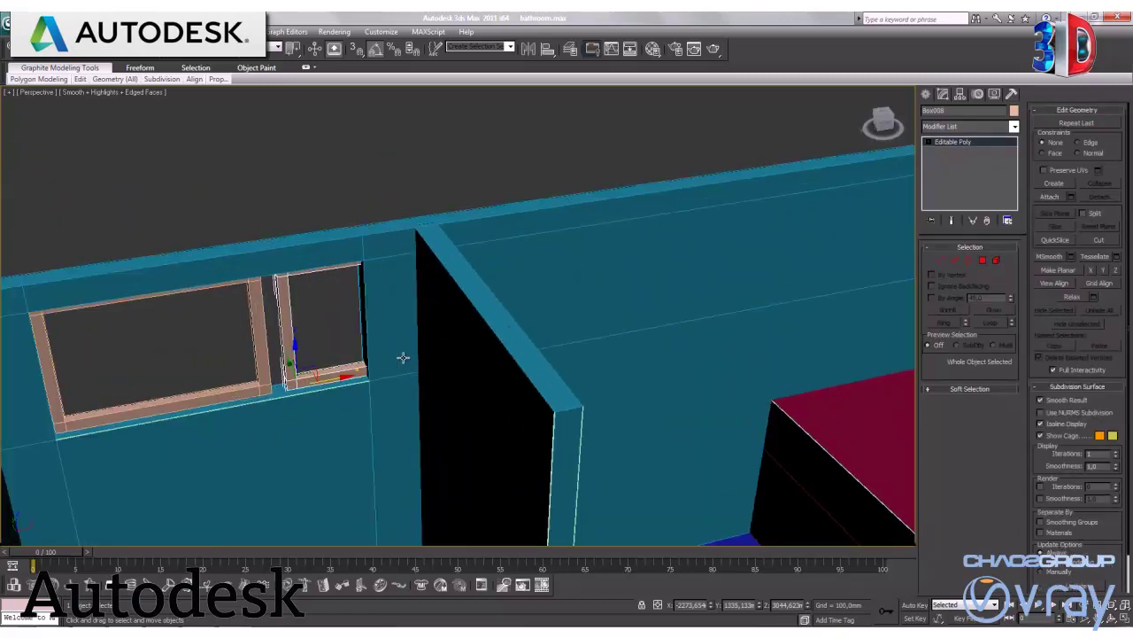
click(940, 260)
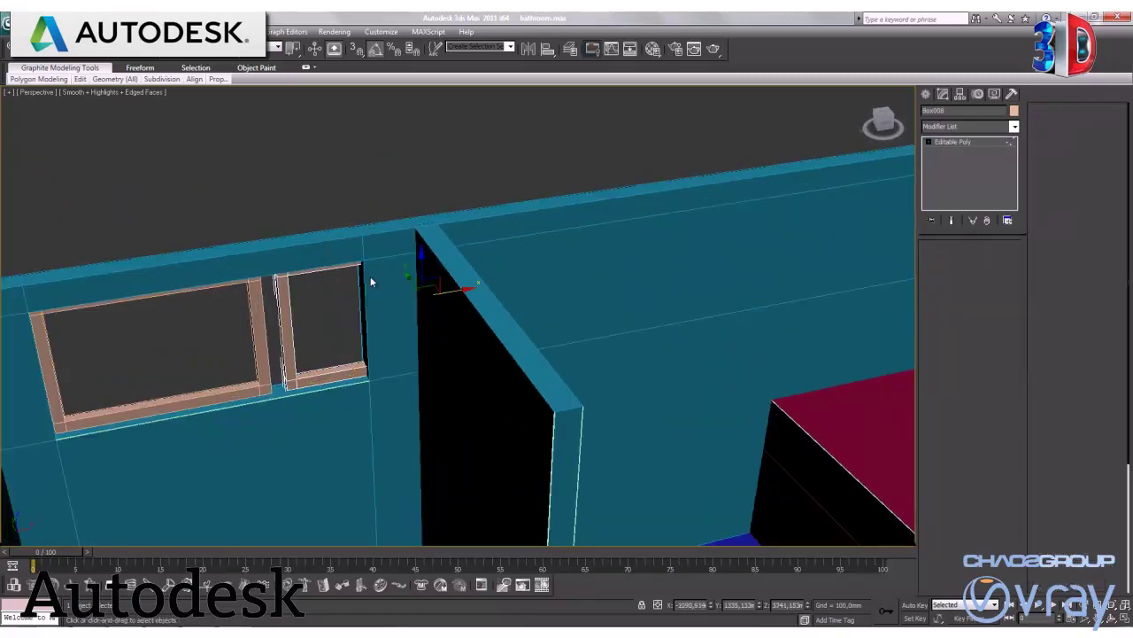
drag(229, 197, 323, 424)
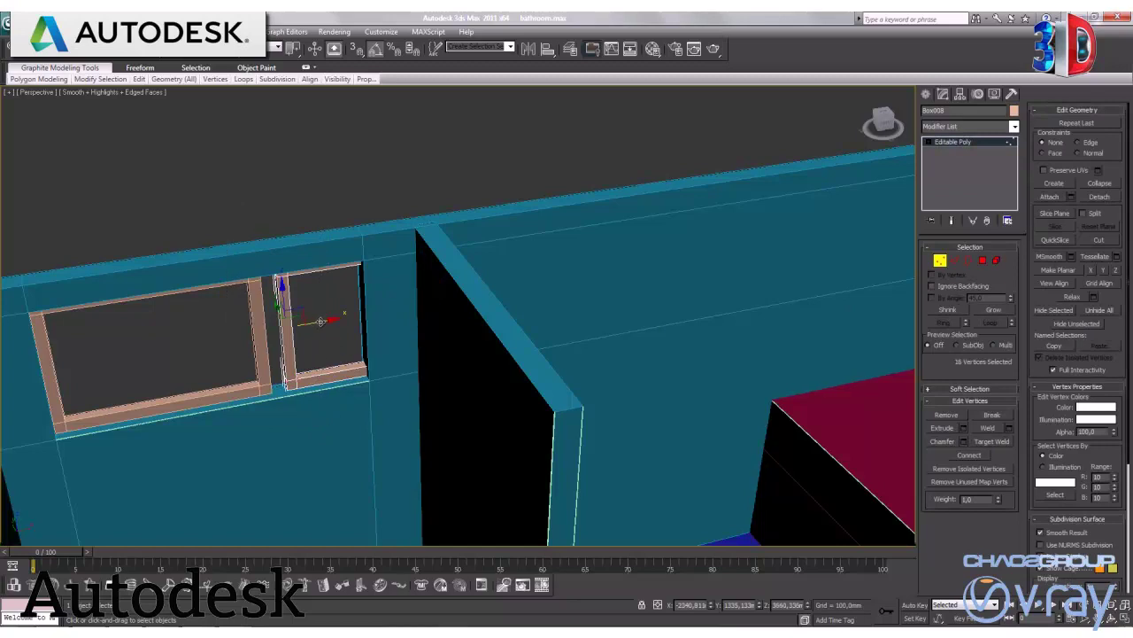
Push the copy's selected vertices right, then move the copied frame back toward the opening.
drag(317, 321, 431, 322)
drag(509, 319, 593, 303)
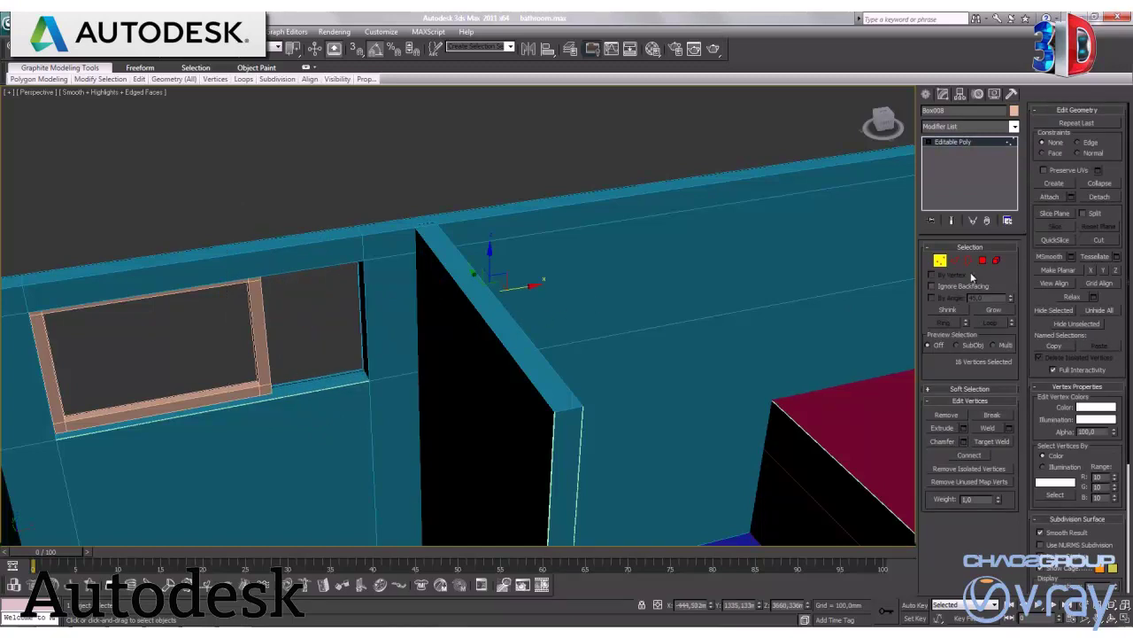
click(940, 261)
mouse_move(326, 383)
shift+mouse_down()
mouse_move(147, 385)
mouse_move(163, 387)
shift+mouse_up()
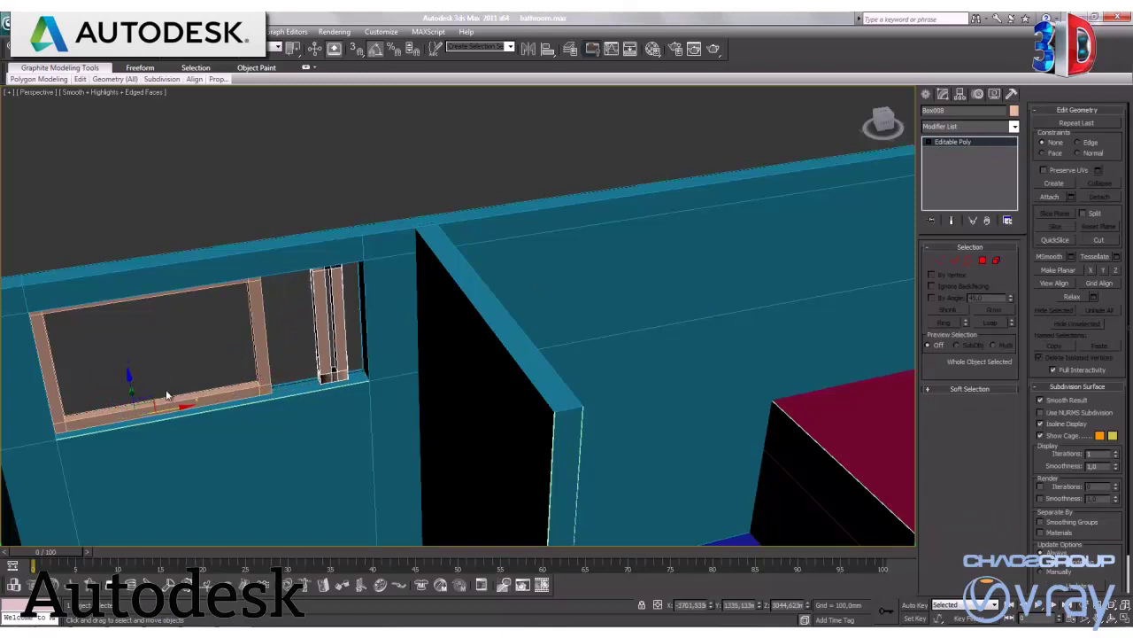
Move Box008's side vertices left and right so it fills the opening up to the wall corner.
click(939, 260)
drag(309, 401, 379, 255)
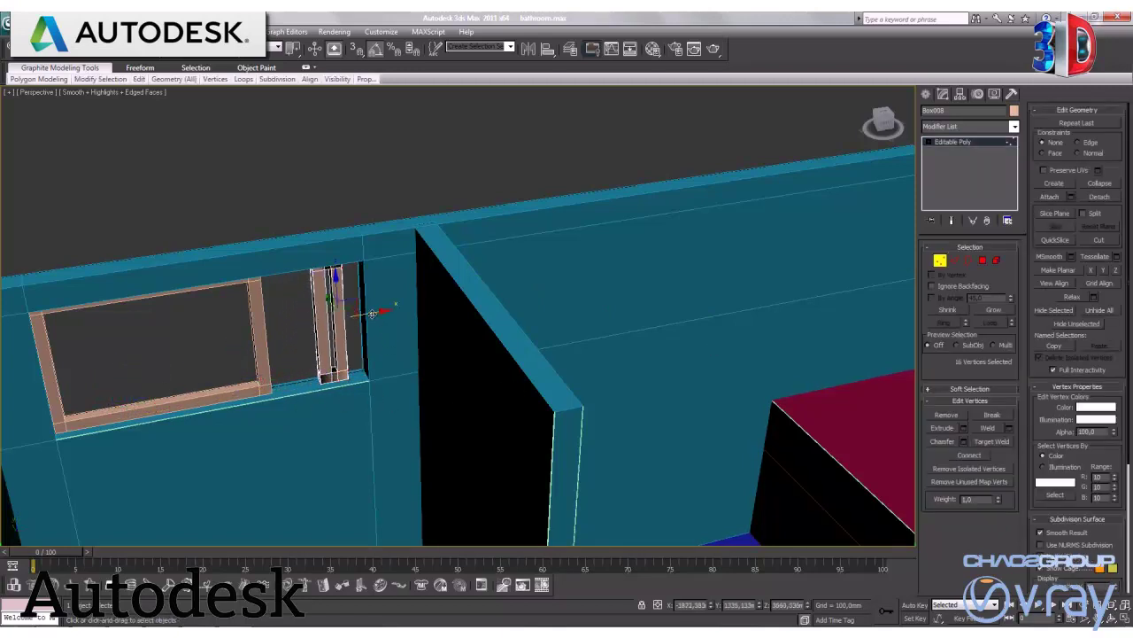
drag(373, 312, 303, 325)
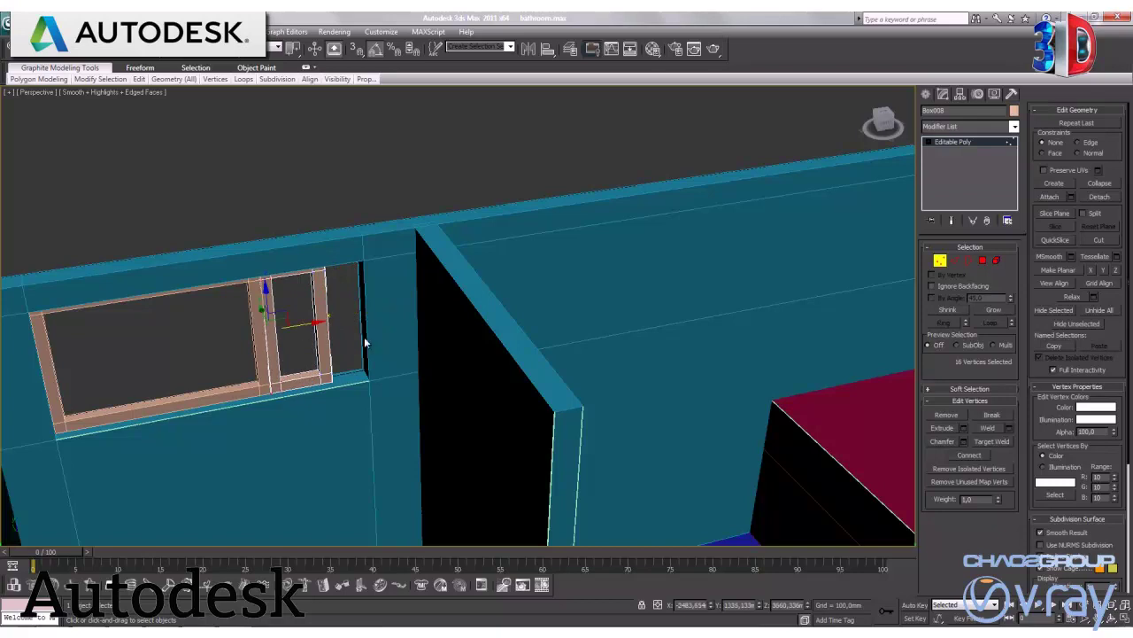
drag(351, 376, 298, 234)
drag(347, 303, 385, 307)
With Affect Pivot Only, move Box008's pivot to its left edge at the mullion, then show four views.
click(939, 260)
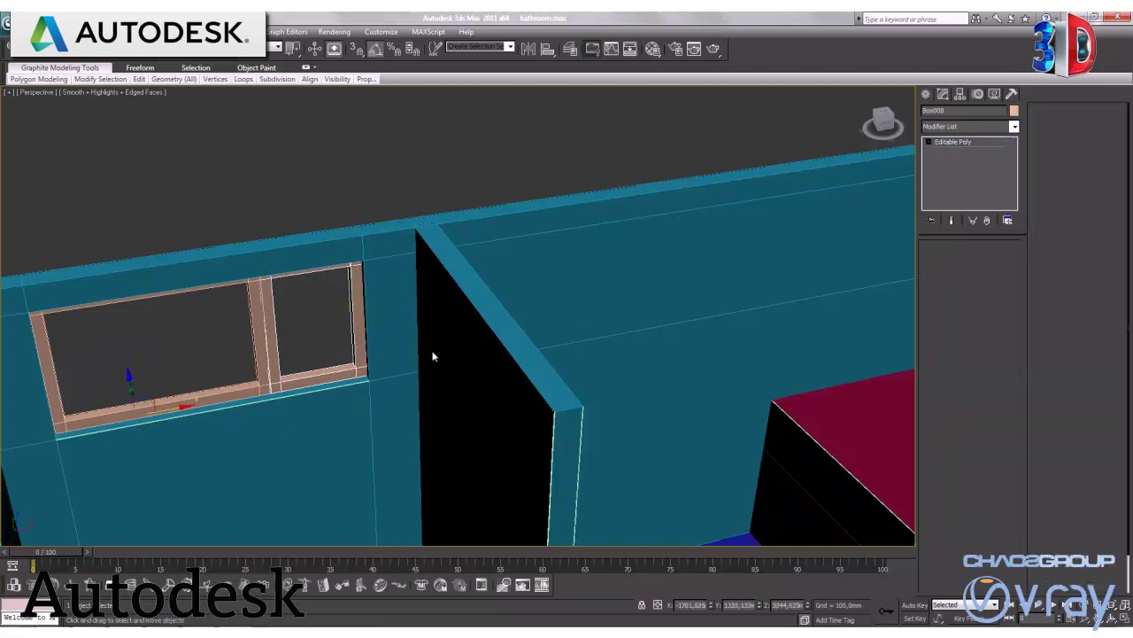
click(960, 92)
click(969, 167)
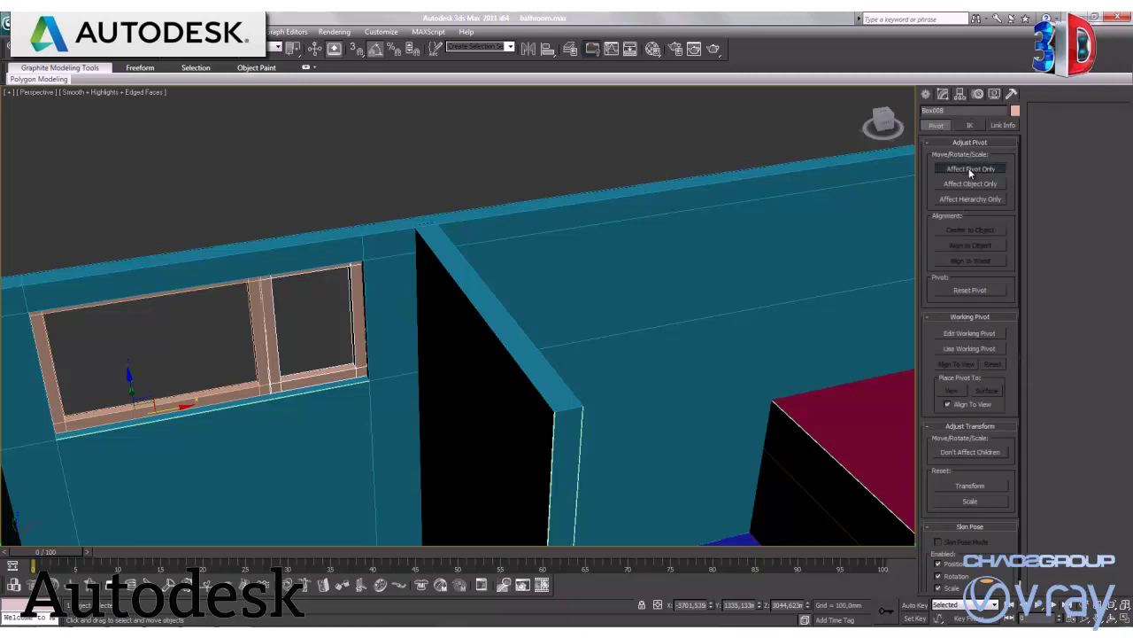
drag(166, 411, 306, 407)
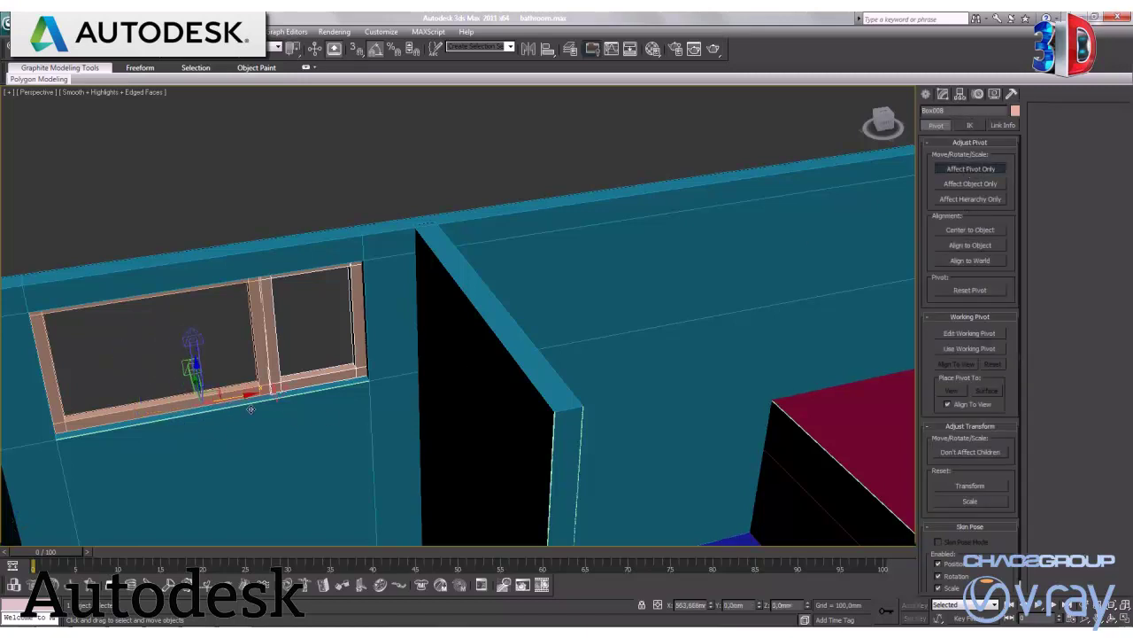
click(983, 168)
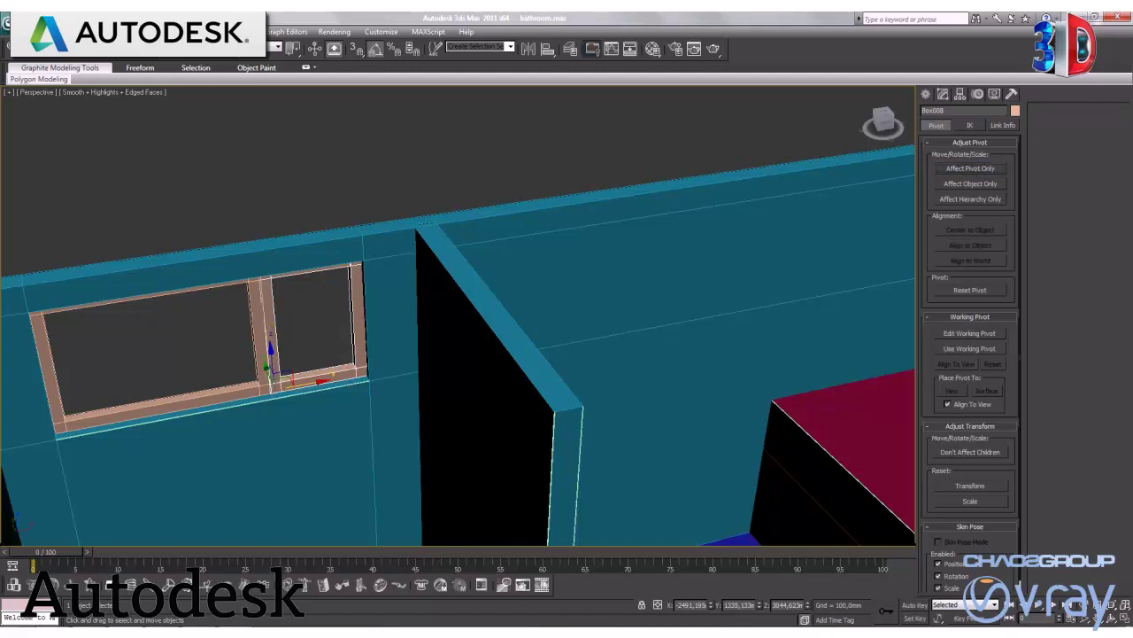
key(alt+w)
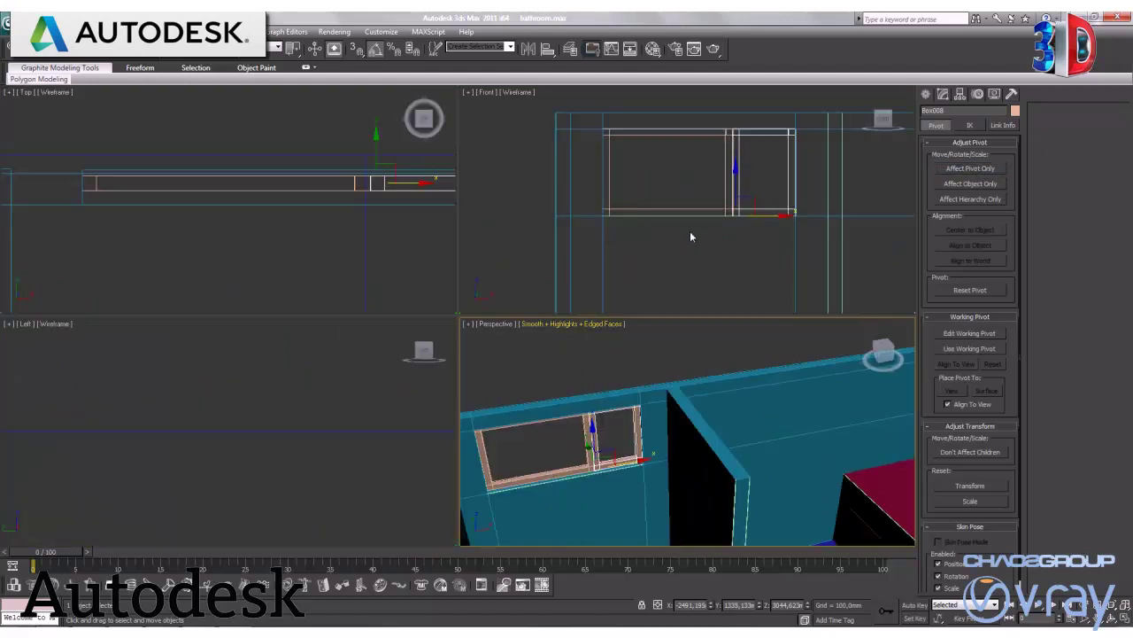
Rotate the sash 45° open in the Front view using angle snap.
right_click(375, 49)
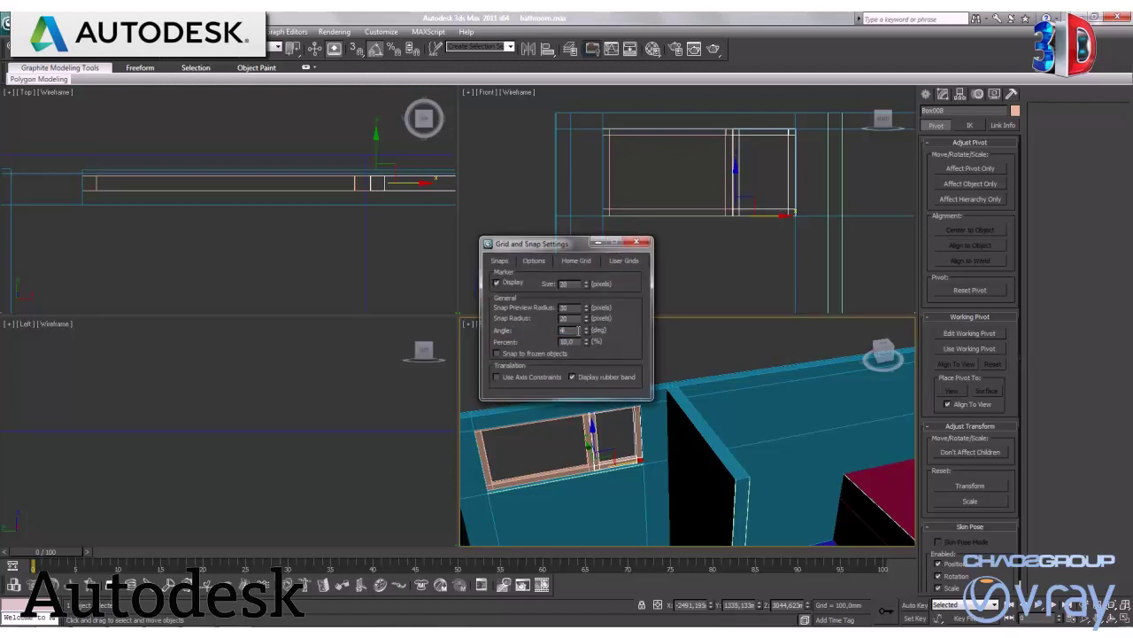
click(647, 241)
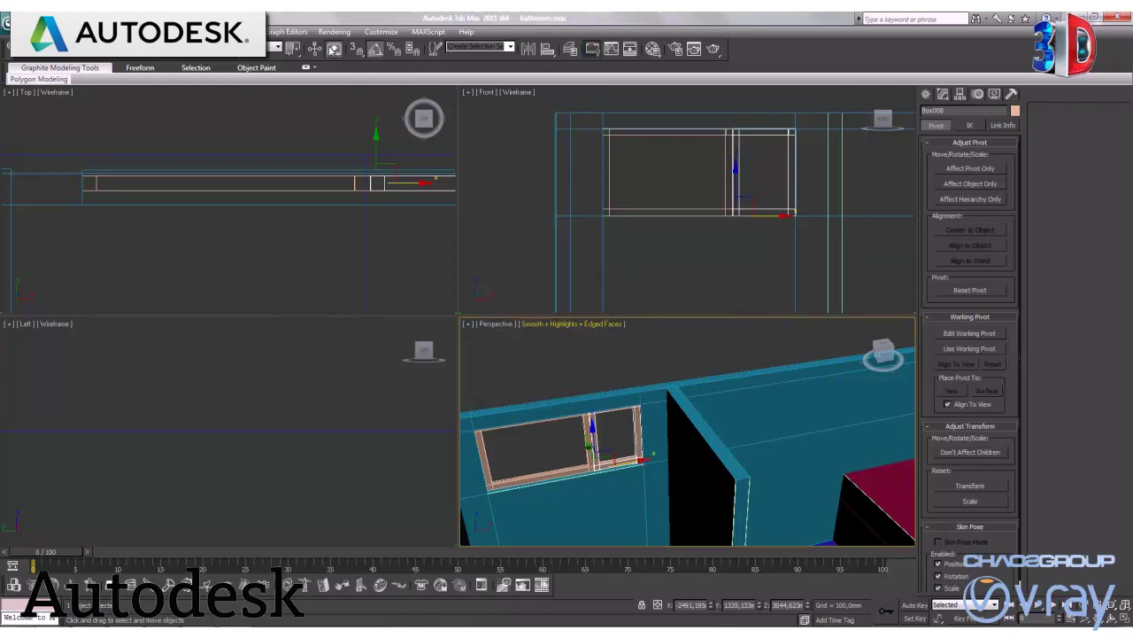
click(232, 49)
click(761, 236)
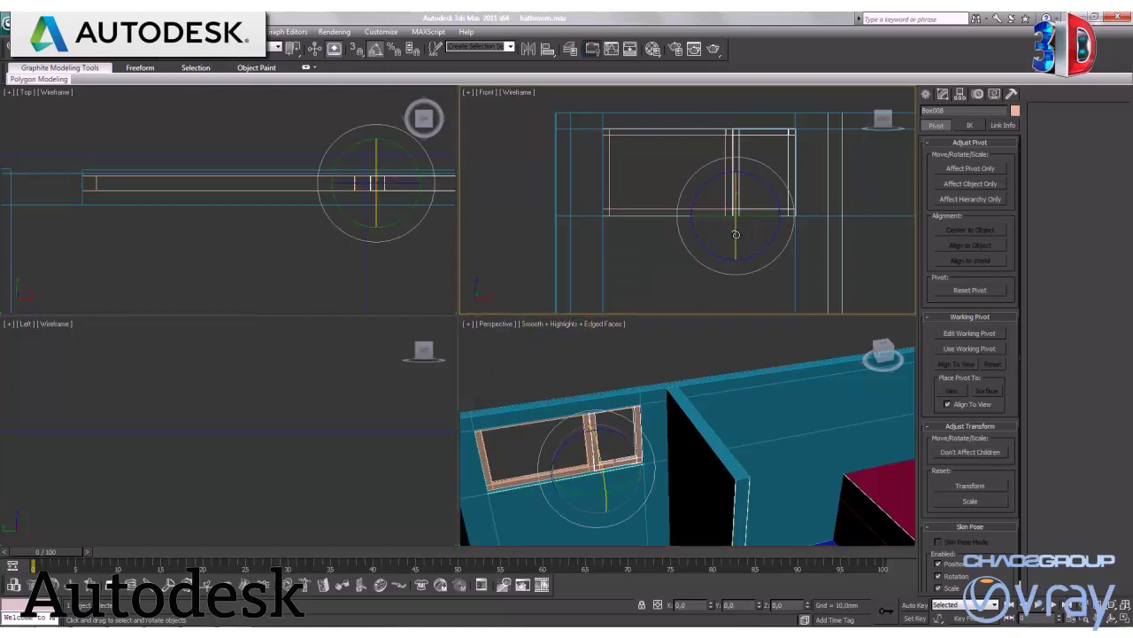
drag(735, 234, 735, 238)
Maximize the Perspective view onto the room and undo the rotation to close the sash.
right_click(717, 413)
key(w)
key(alt+w)
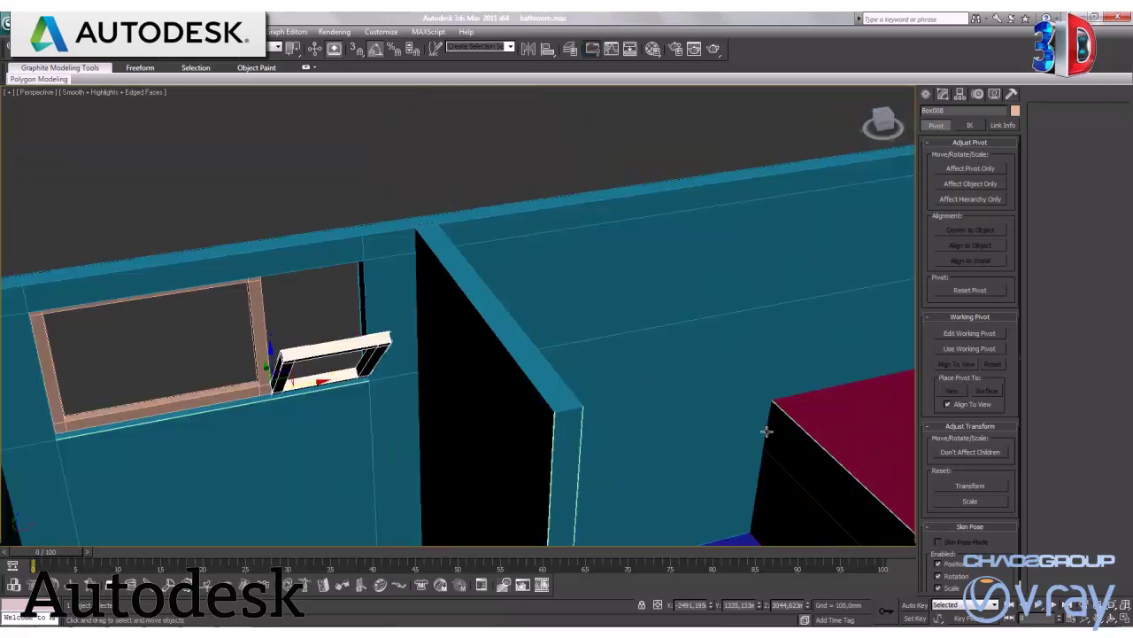
middle_drag(717, 412, 680, 263)
scroll(607, 344, up, 2)
scroll(620, 346, up, 3)
scroll(584, 328, up, 3)
scroll(607, 340, up, 2)
scroll(624, 342, up, 2)
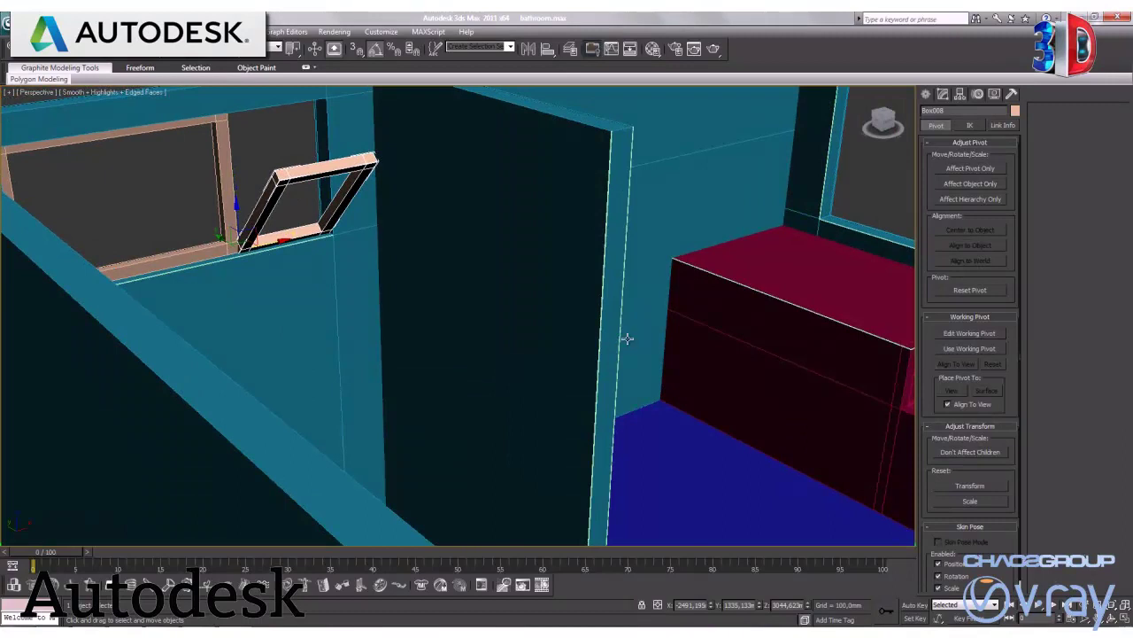
key(ctrl+z)
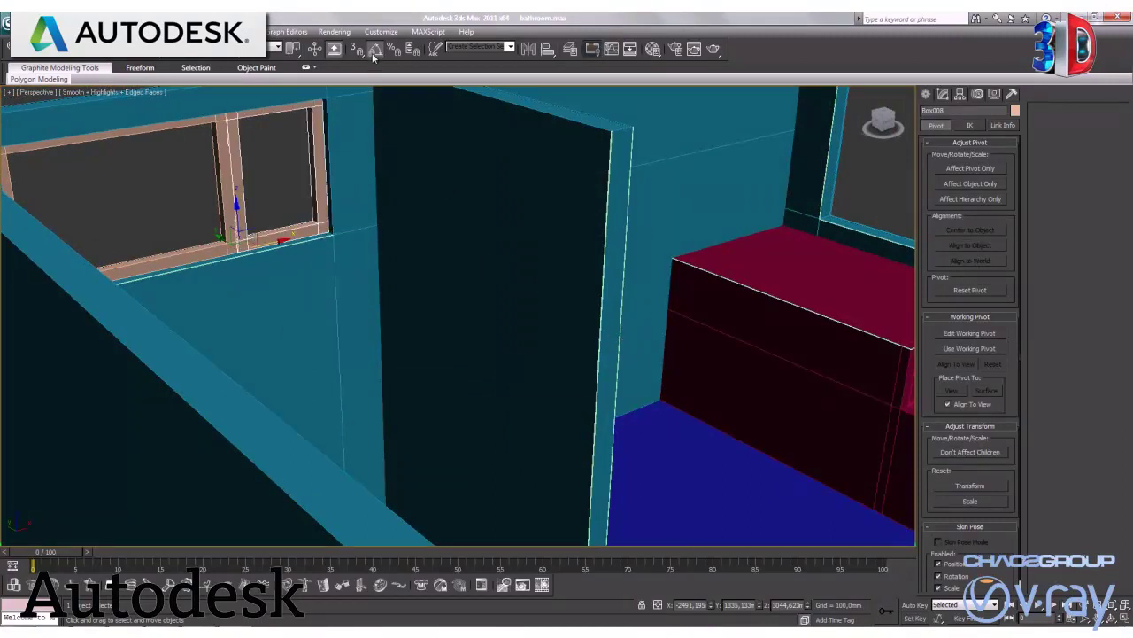
Set angle snap to 22.5° and swing Box008 open 22.5°, then select Box007.
right_click(373, 54)
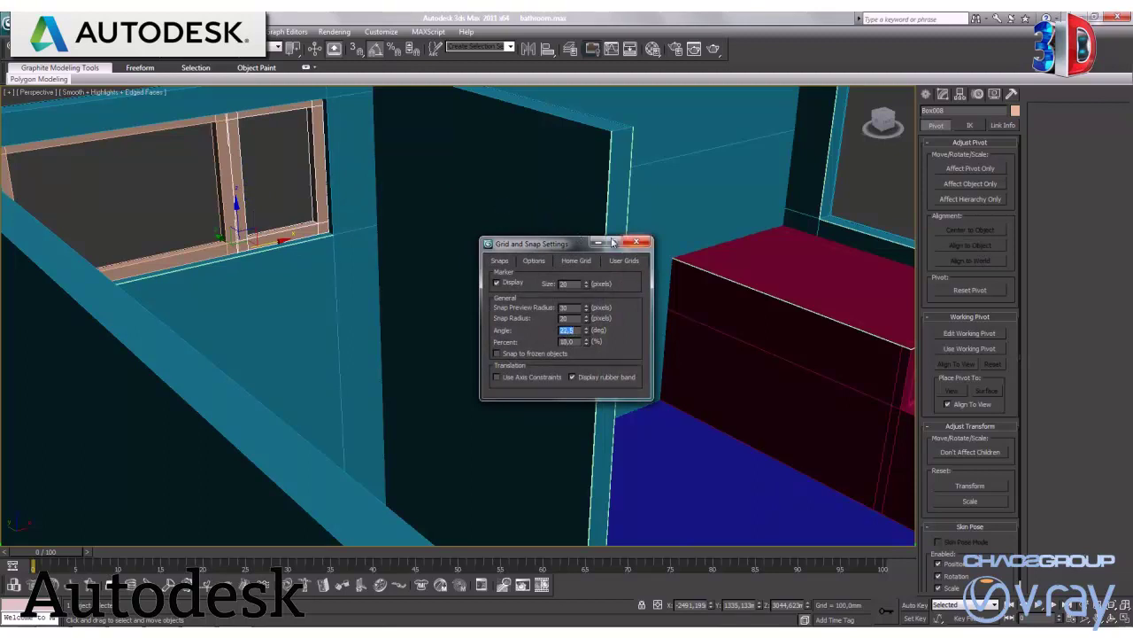
key(e)
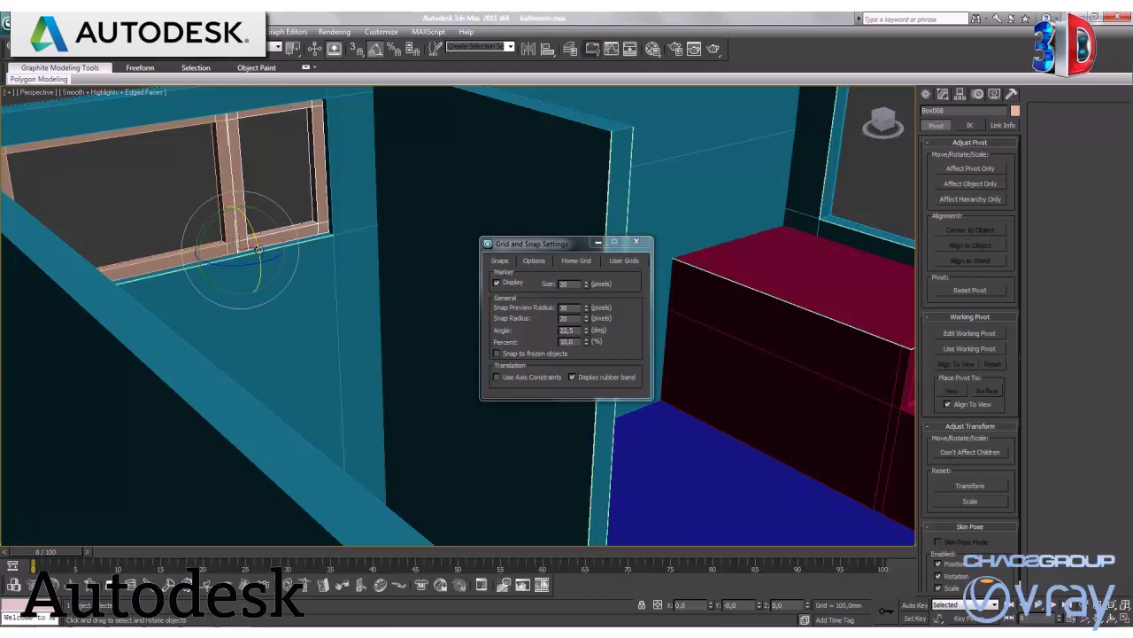
drag(259, 250, 295, 280)
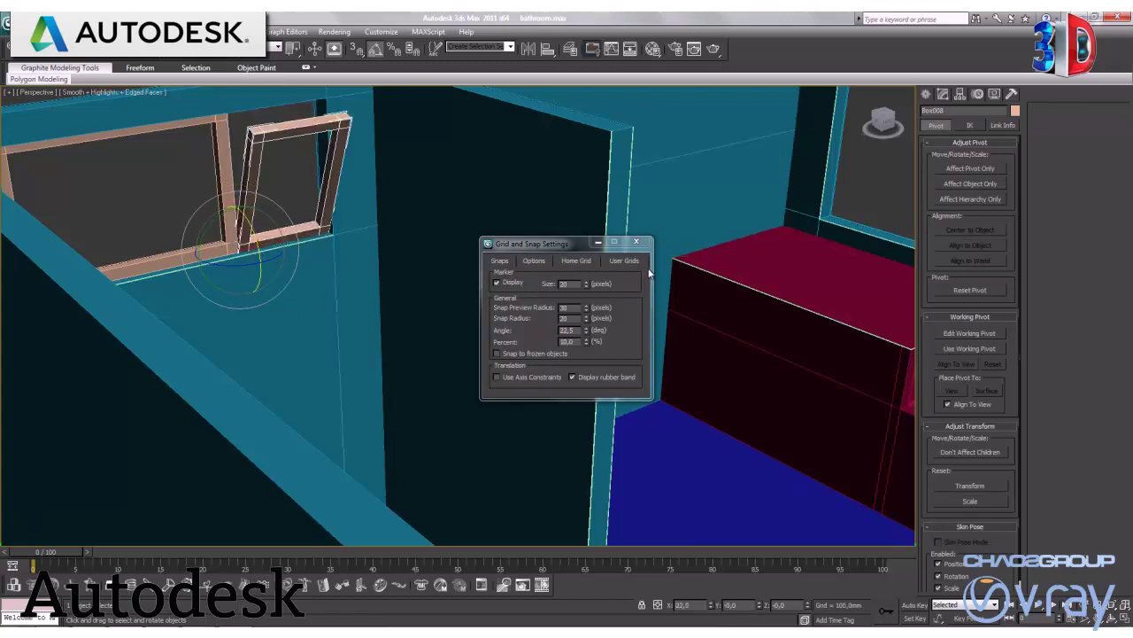
click(636, 241)
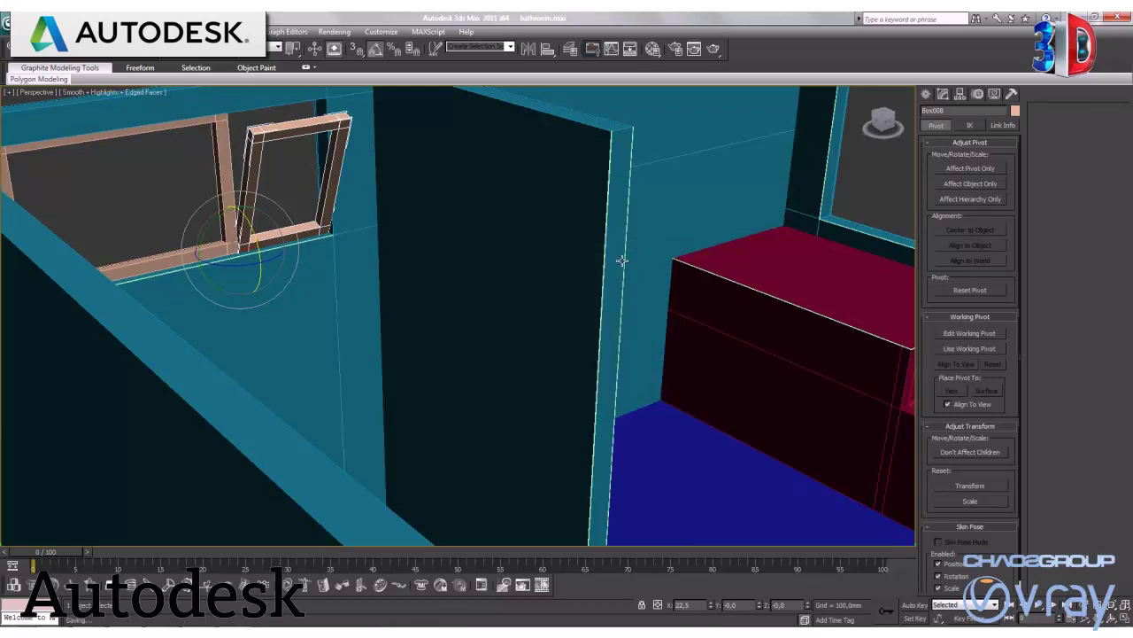
key(w)
click(206, 135)
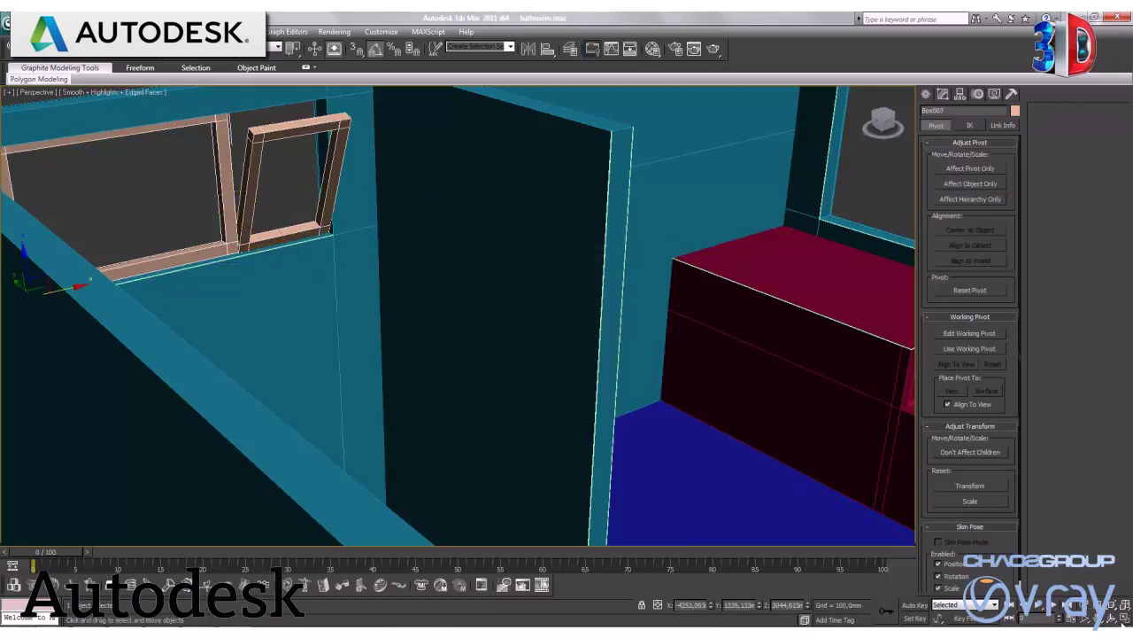
In a maximized Top view, Shift-clone Box007 to the right as the copy Box009.
key(alt+w)
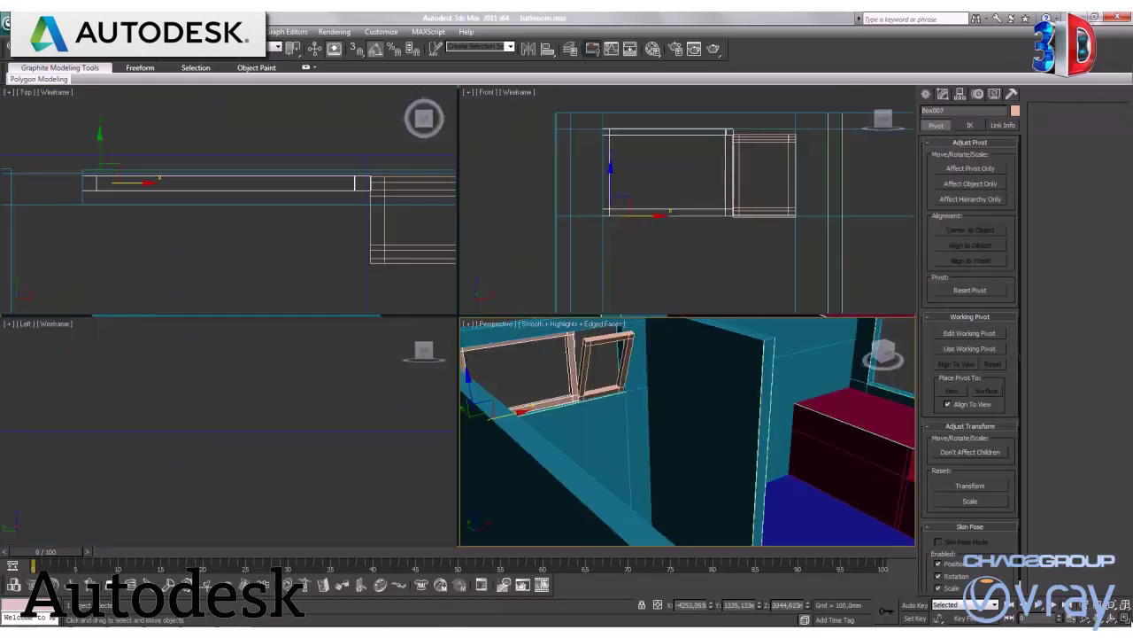
right_click(354, 216)
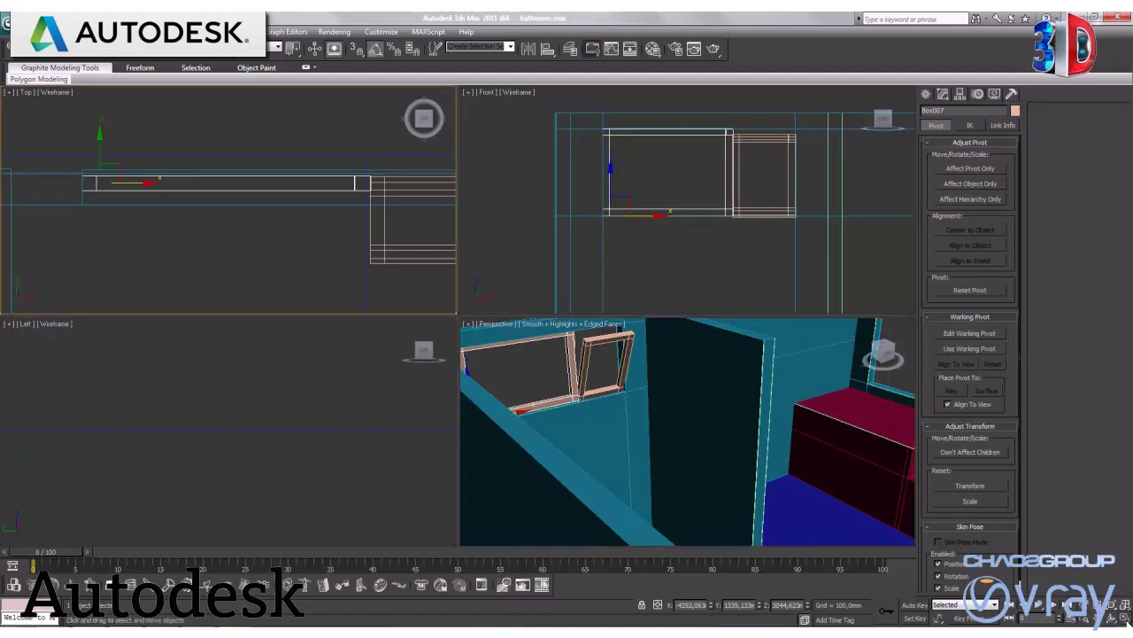
key(alt+w)
middle_drag(696, 334, 505, 324)
scroll(532, 321, down, 2)
scroll(540, 320, down, 3)
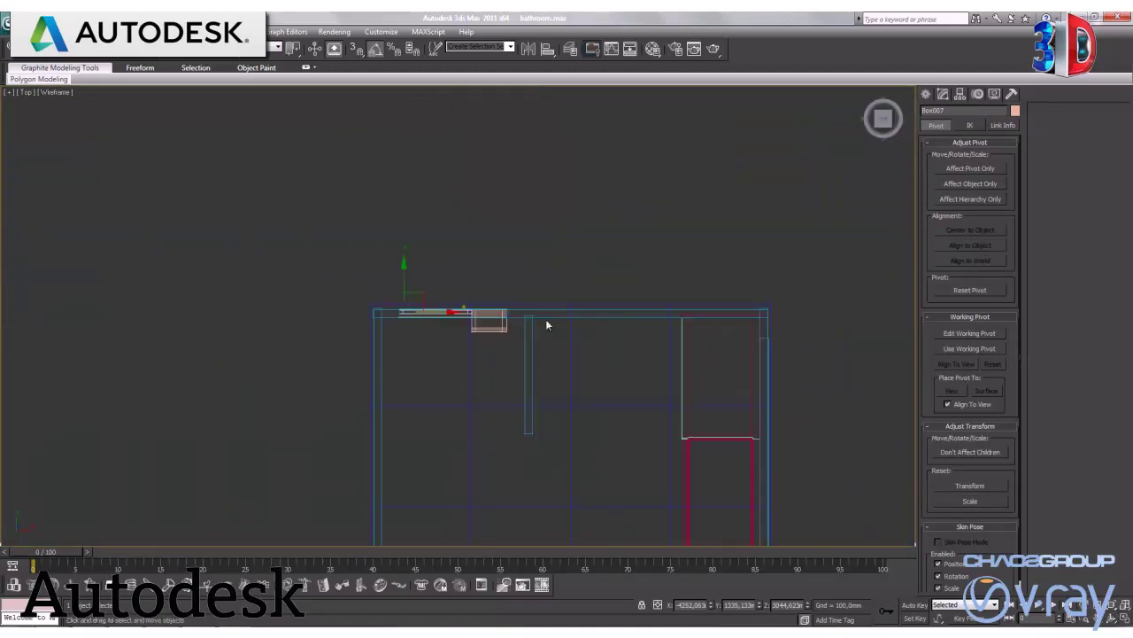
middle_drag(615, 355, 521, 273)
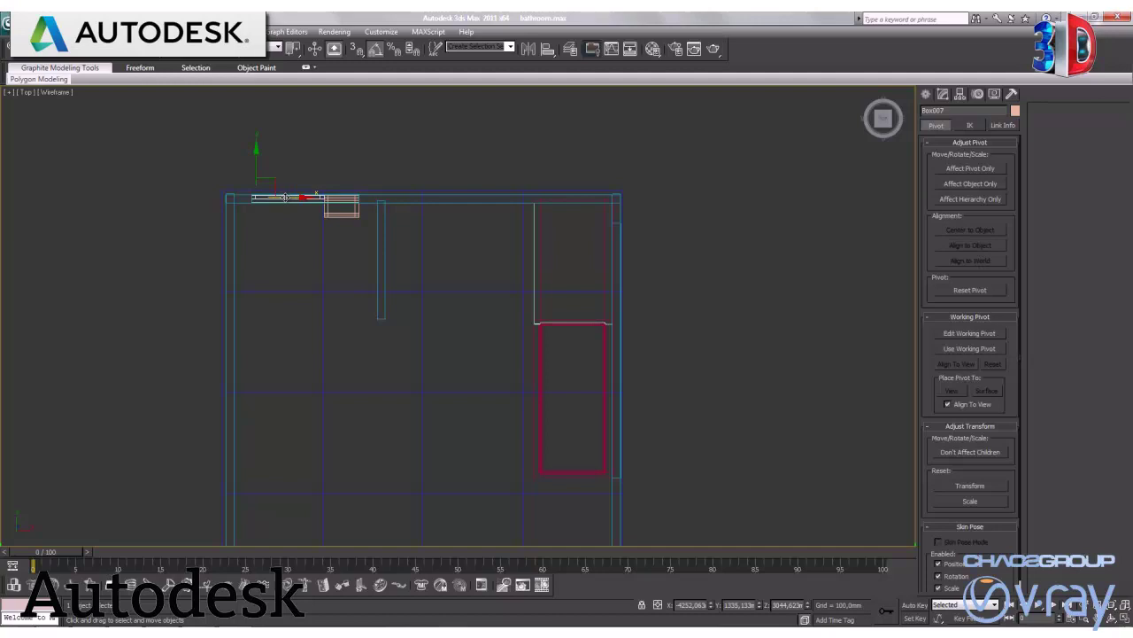
shift+drag(285, 196, 663, 245)
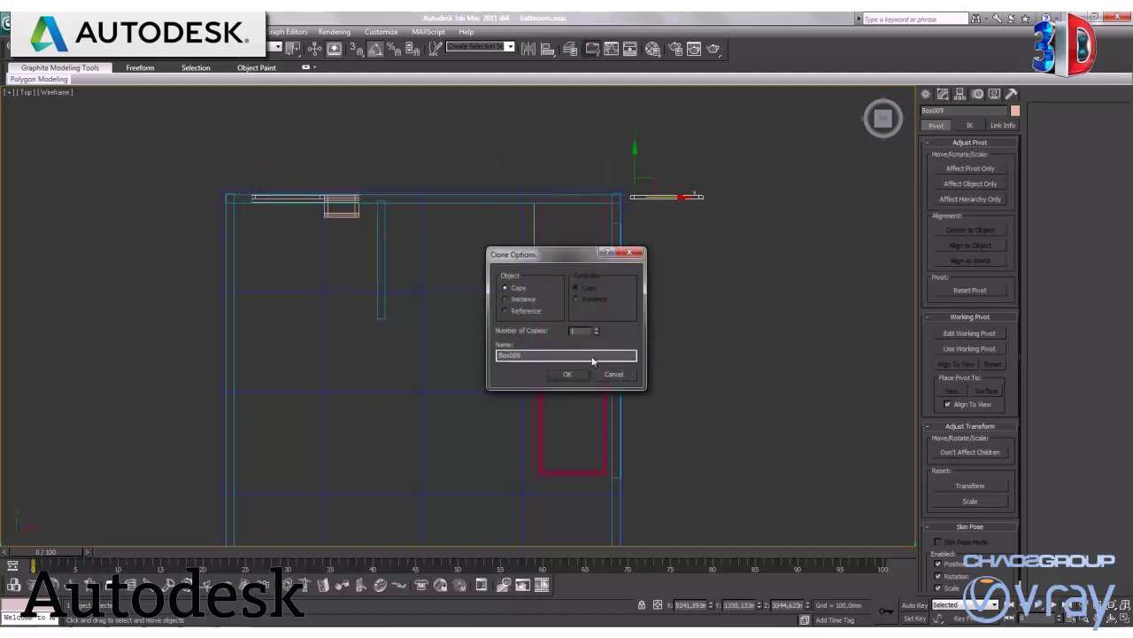
click(574, 374)
Rotate Box009 -90° with angle snap and snap its corner onto the right wall corner.
key(e)
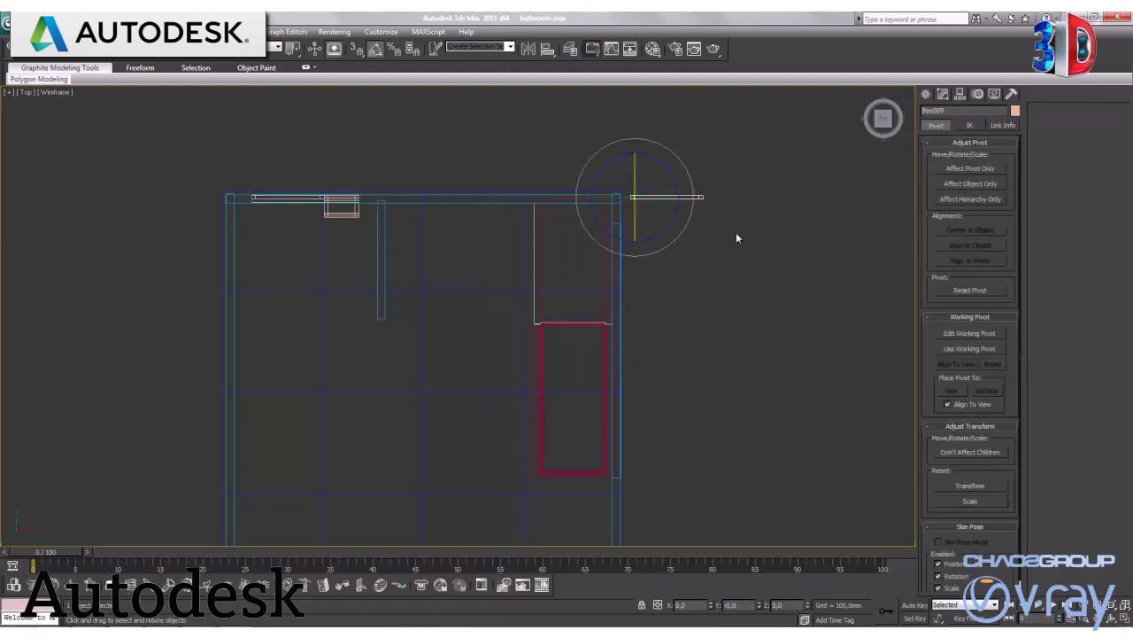
drag(680, 159, 686, 188)
key(w)
scroll(700, 248, up, 3)
middle_drag(715, 239, 503, 314)
scroll(531, 306, up, 2)
middle_drag(583, 297, 552, 295)
scroll(553, 295, up, 2)
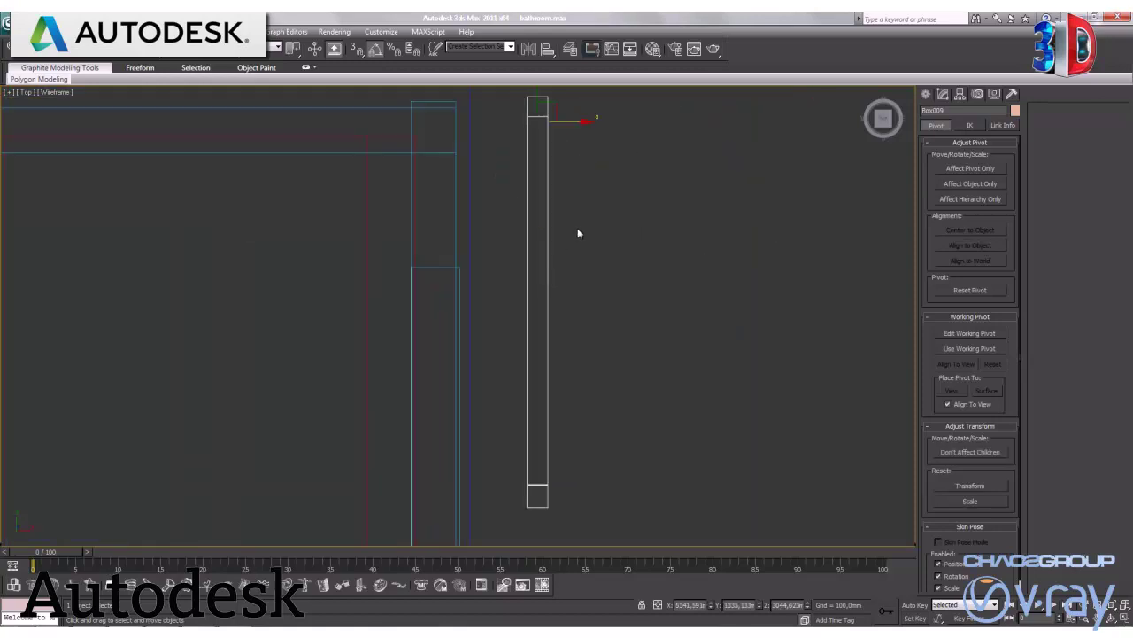
drag(540, 105, 462, 276)
scroll(547, 280, down, 2)
scroll(582, 344, down, 2)
scroll(640, 203, down, 2)
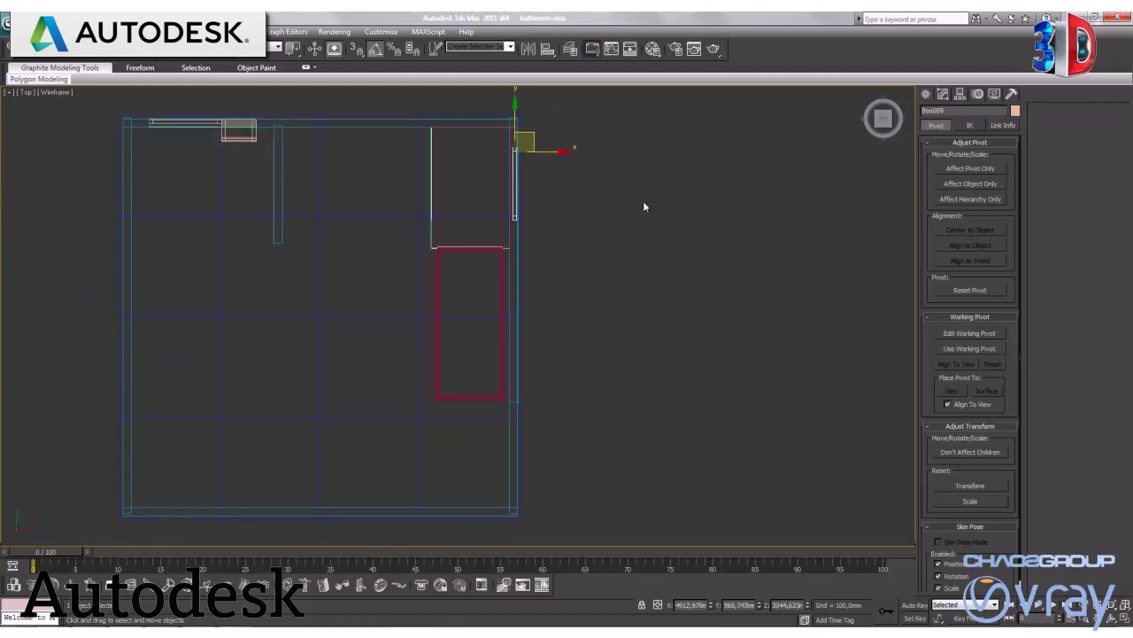
click(926, 94)
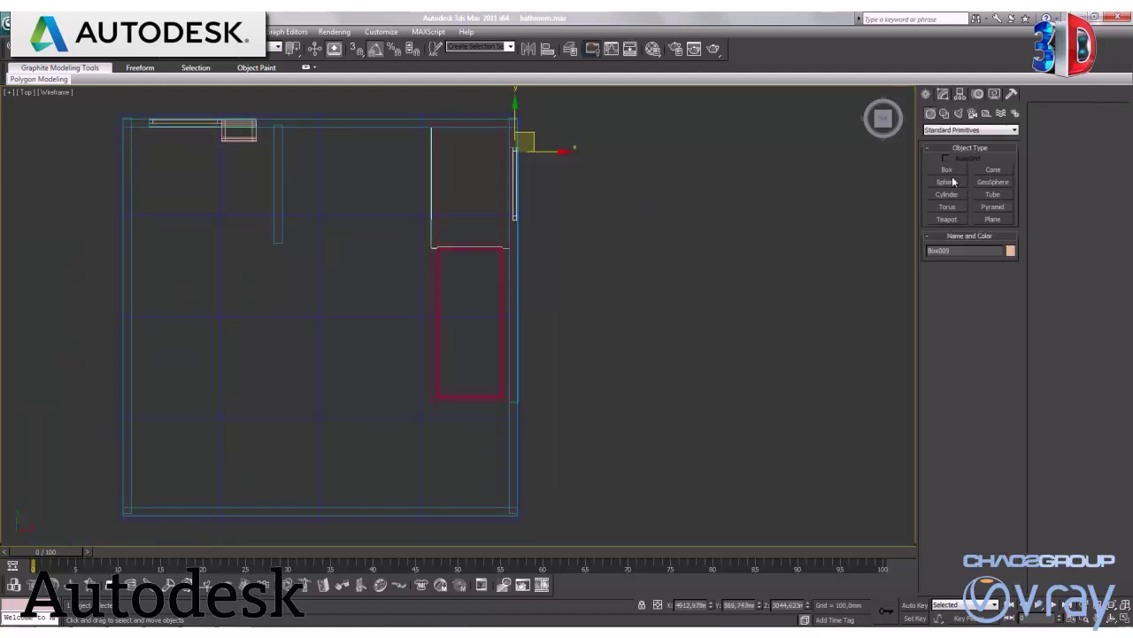
Stretch Box009 further down the right wall by moving its end vertices.
click(943, 94)
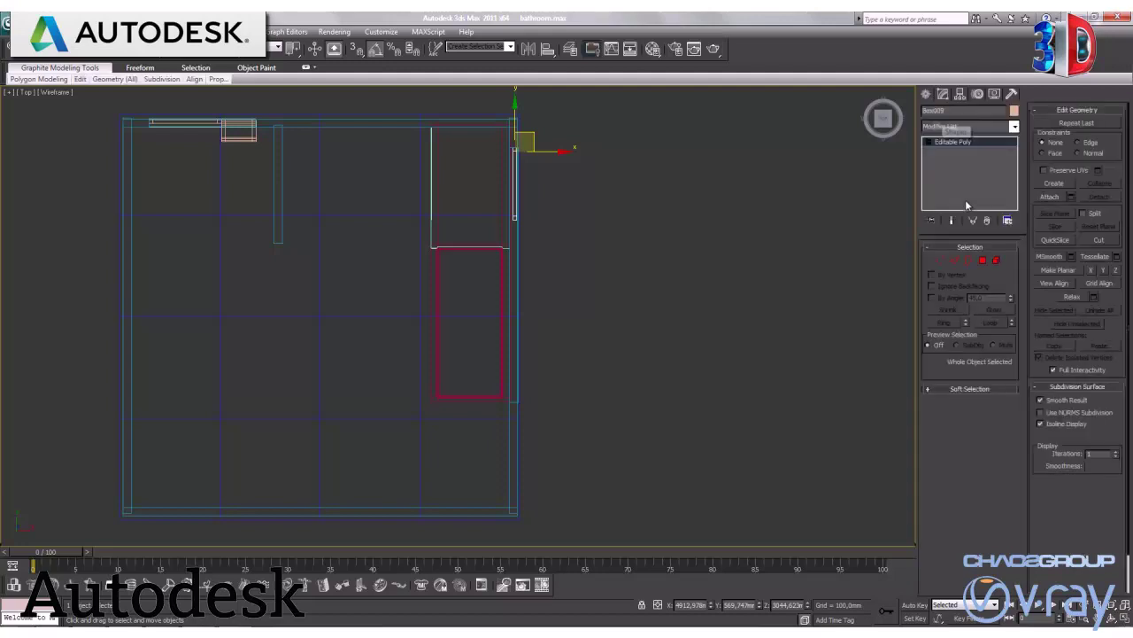
click(939, 258)
mouse_move(579, 268)
mouse_down()
mouse_move(472, 182)
mouse_move(521, 217)
mouse_up()
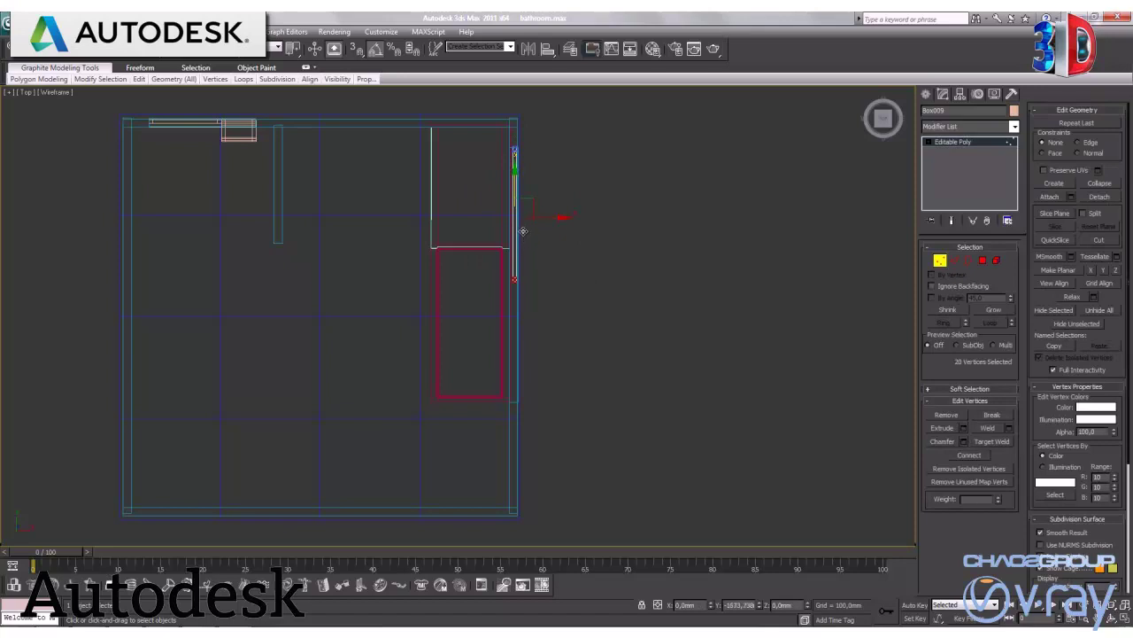
scroll(582, 284, up, 2)
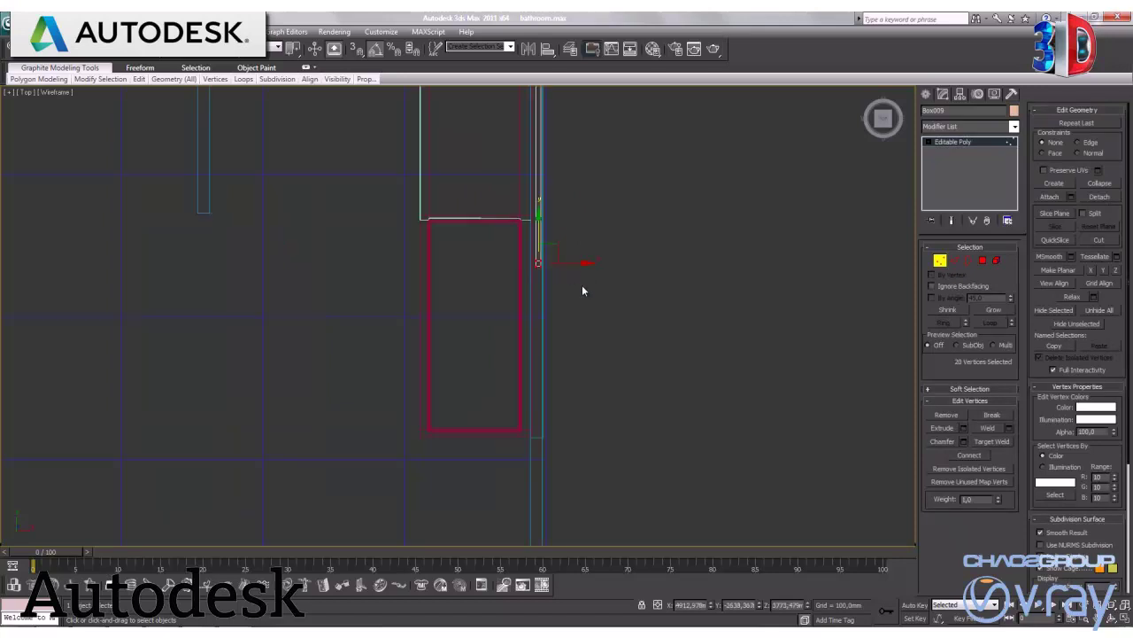
click(940, 259)
middle_drag(673, 227, 663, 262)
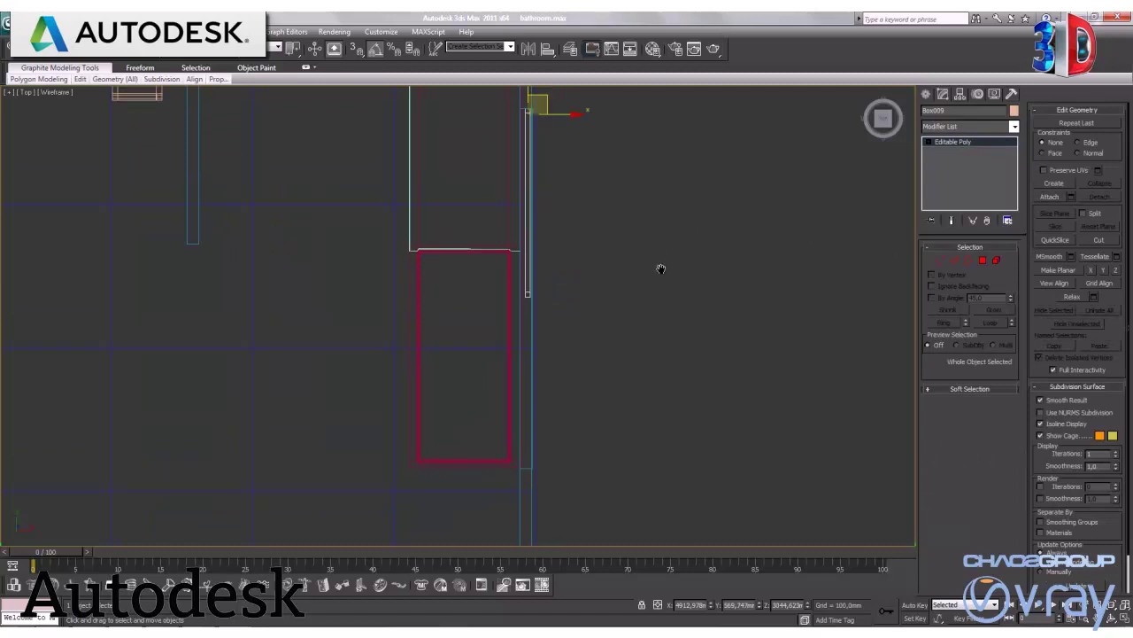
key(1)
drag(523, 204, 582, 310)
Clone the piece as Box010 and move its bottom vertices down about 10 mm.
click(570, 372)
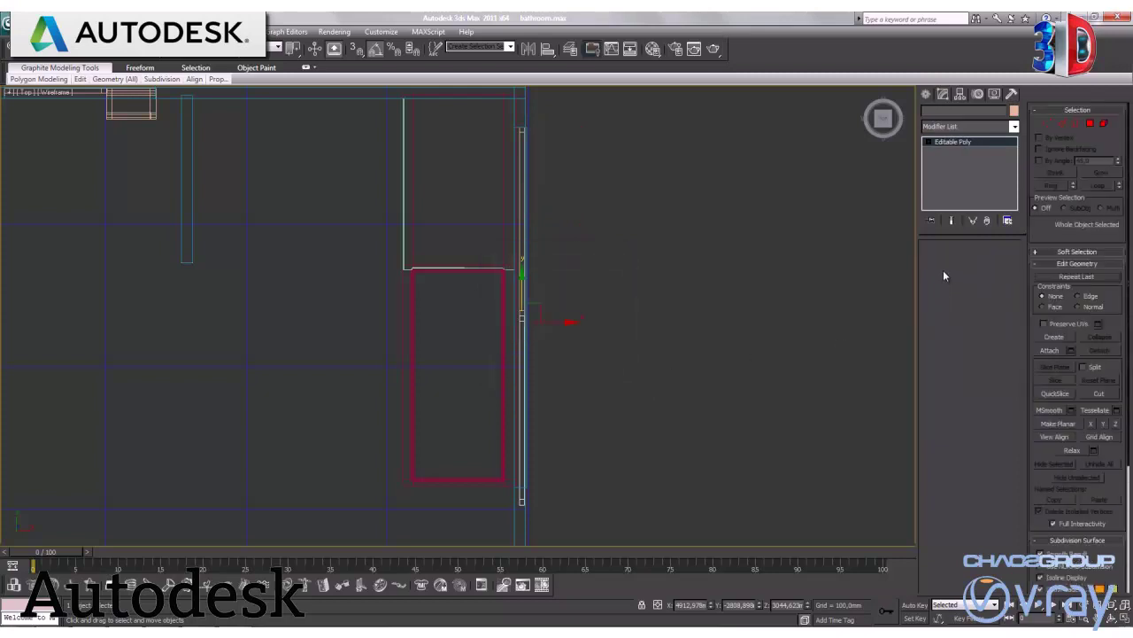
key(1)
mouse_move(562, 508)
mouse_down()
mouse_move(486, 470)
mouse_move(522, 462)
mouse_up()
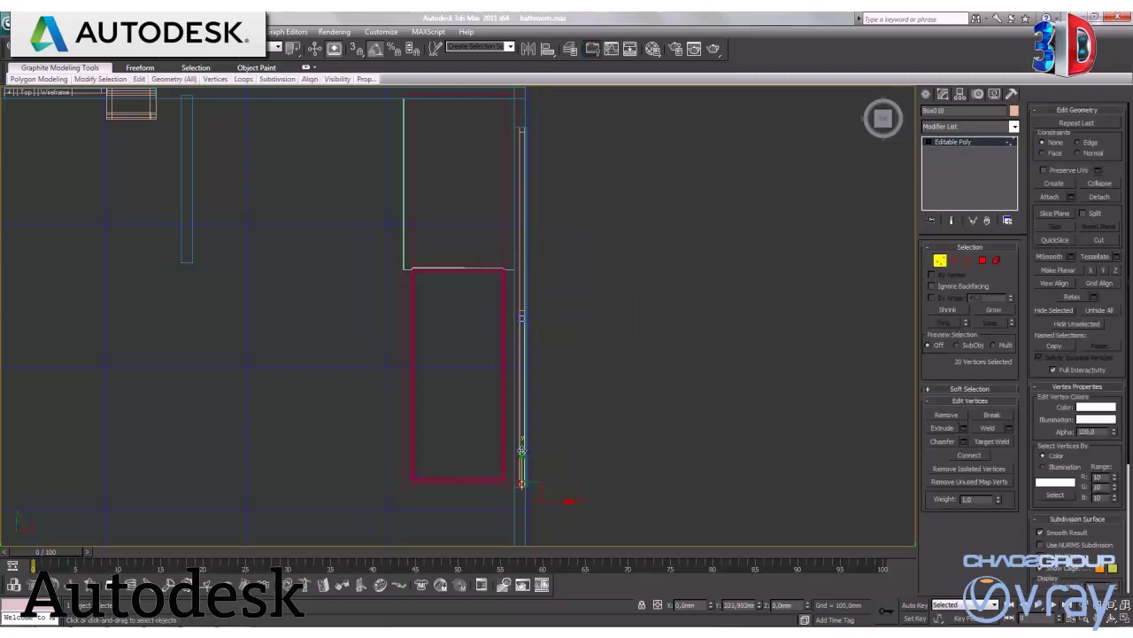
middle_drag(586, 478, 573, 410)
scroll(557, 425, up, 2)
scroll(620, 461, up, 2)
scroll(647, 471, up, 2)
mouse_move(647, 472)
middle_down()
mouse_move(586, 328)
mouse_move(552, 357)
middle_up()
drag(534, 347, 535, 352)
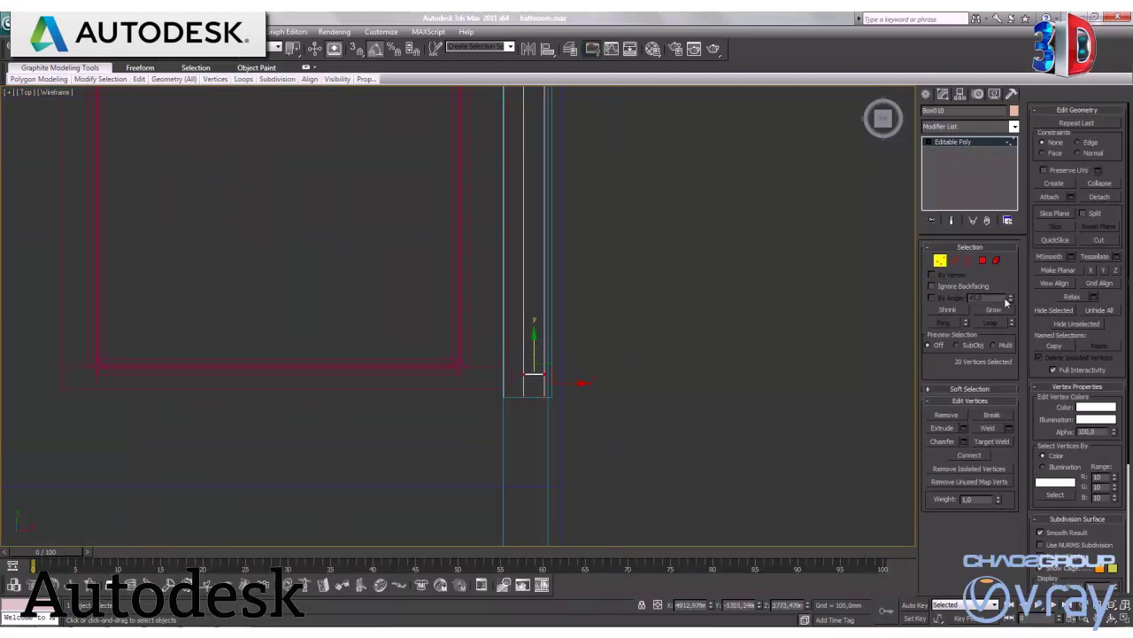
click(941, 260)
scroll(641, 348, down, 2)
middle_drag(535, 266, 567, 335)
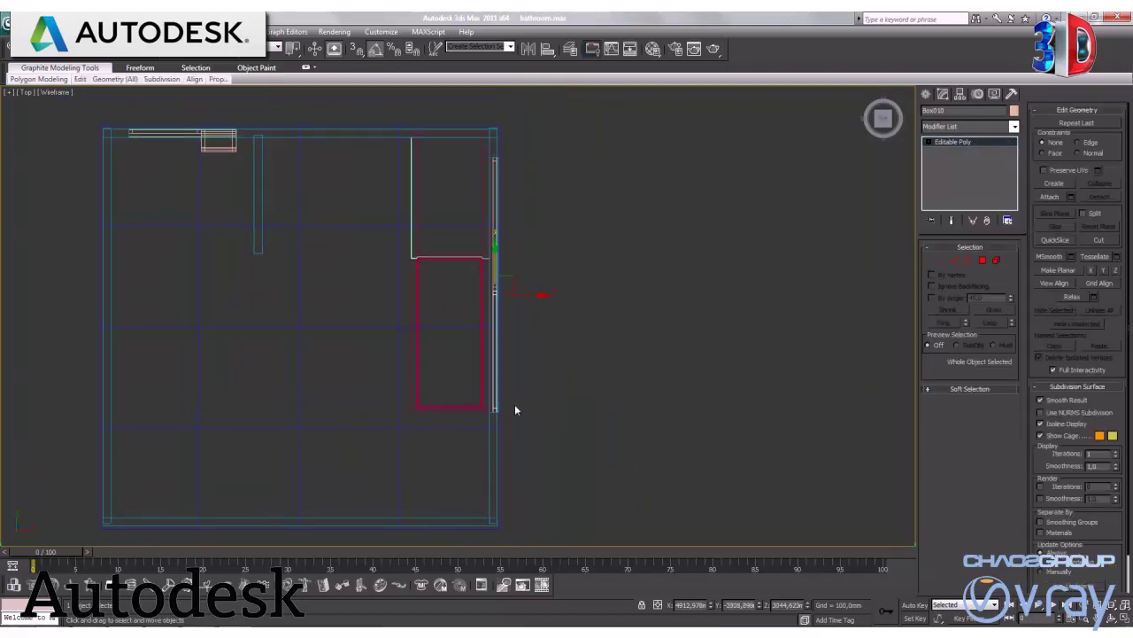